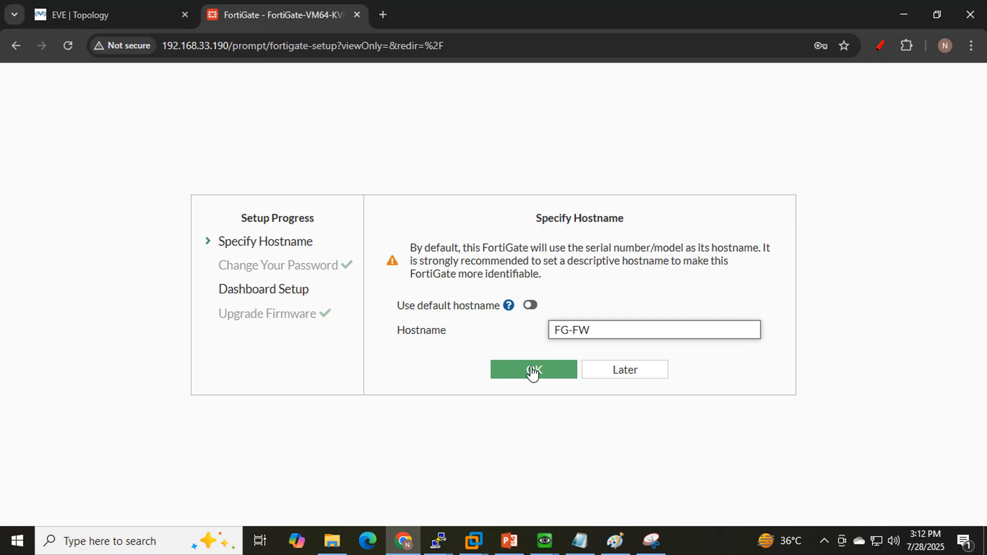
Finish the FortiGate setup wizard with the hostname FG-FW and dismiss the FortiOS 7.0.0 introduction.
left_click(533, 369)
left_click(542, 396)
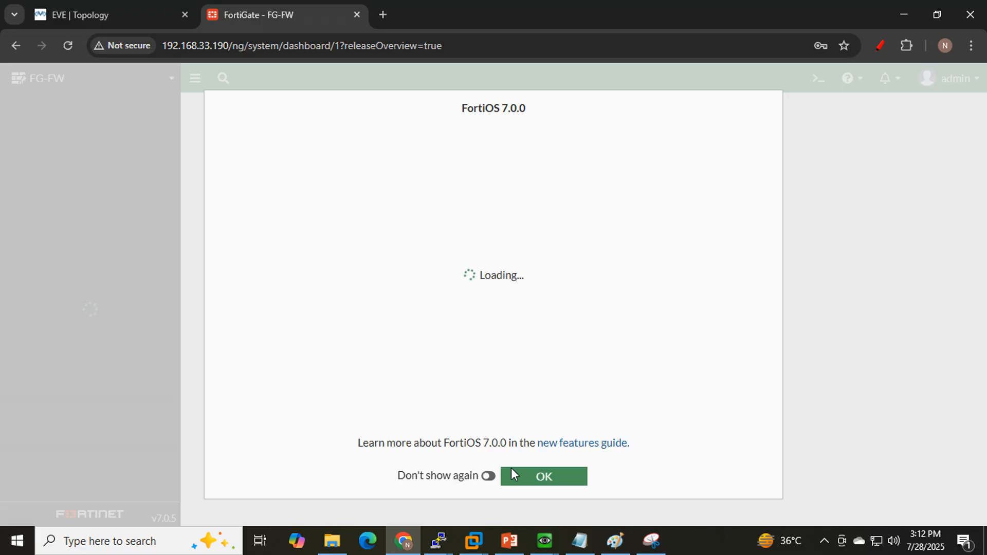
left_click(529, 479)
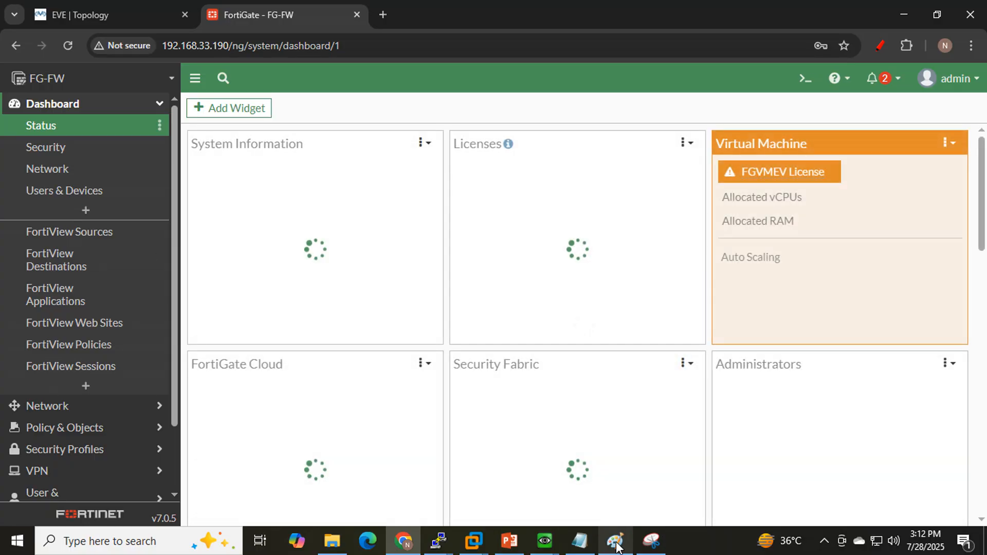
Switch to the Notepad notes and review the numbered configuration outline from interface configuration to policy.
left_click(579, 540)
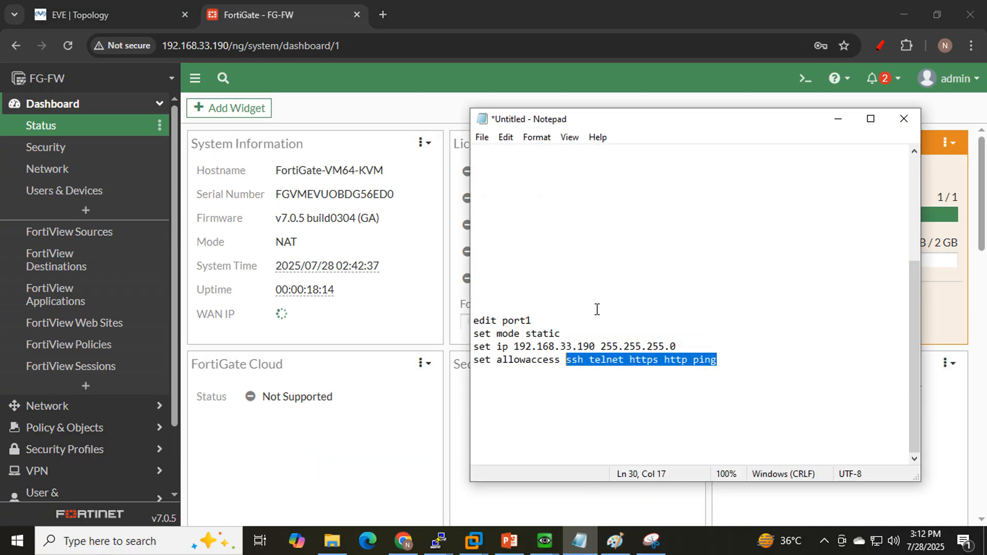
scroll(643, 281, "up", 5)
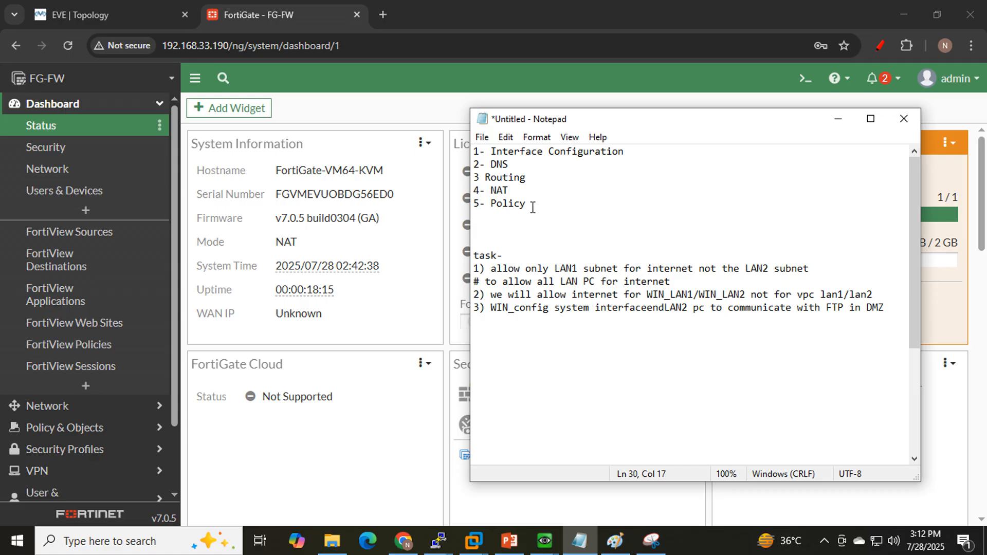
left_click_drag(533, 207, 472, 205)
left_click(634, 150)
left_click_drag(634, 150, 465, 150)
left_click_drag(538, 167, 456, 156)
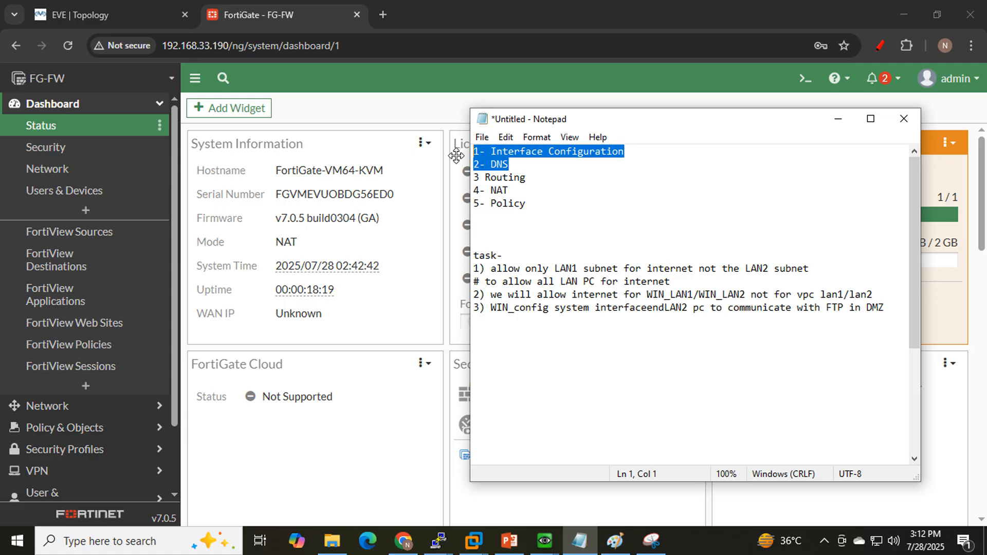
left_click_drag(472, 189, 465, 150)
Compare the EVE network topology with the task list and configuration outline in the Notepad notes.
left_click(136, 15)
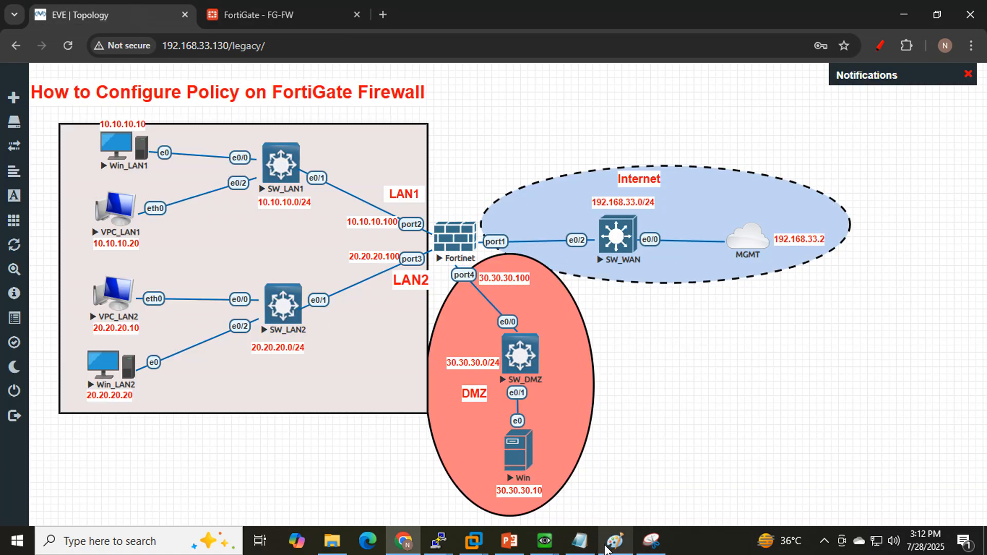
left_click(585, 546)
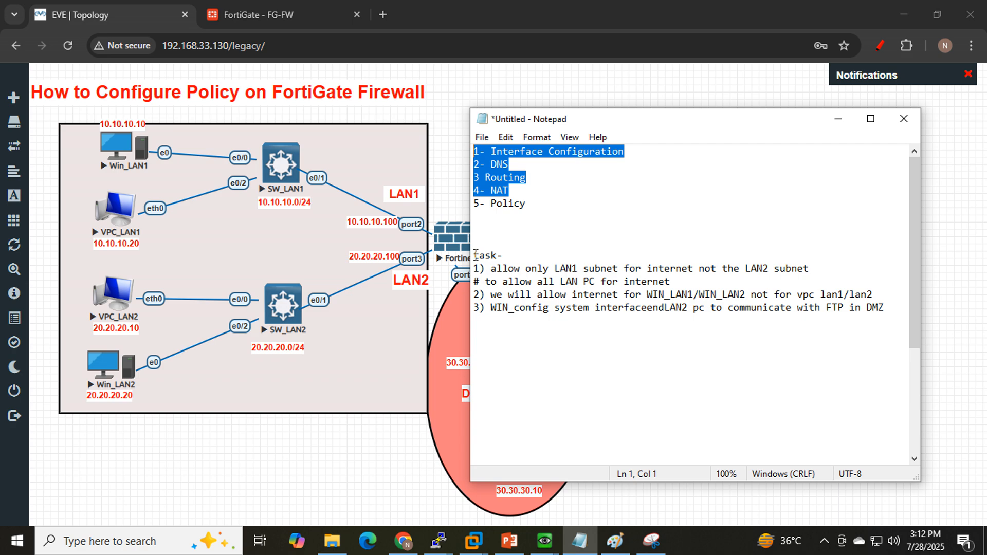
left_click_drag(475, 254, 889, 308)
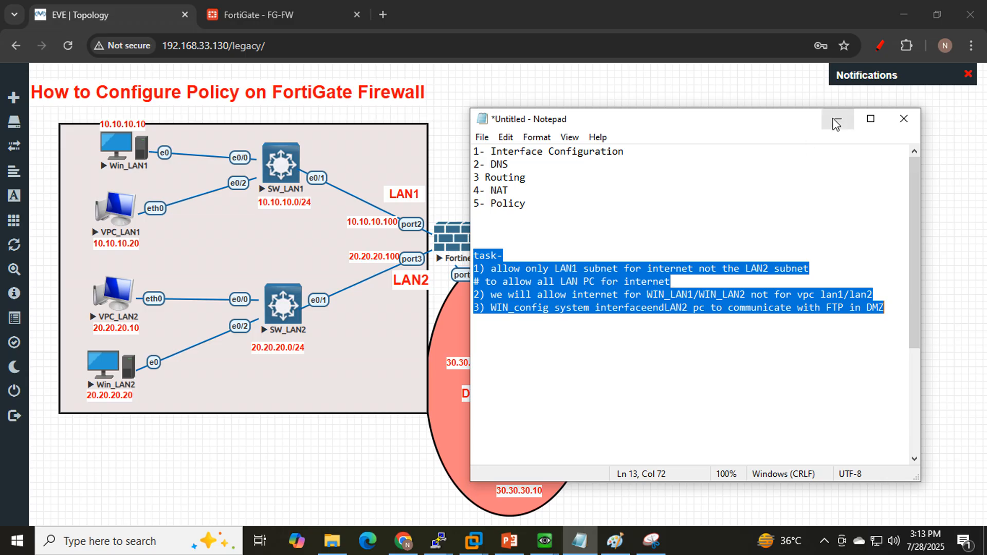
left_click(536, 232)
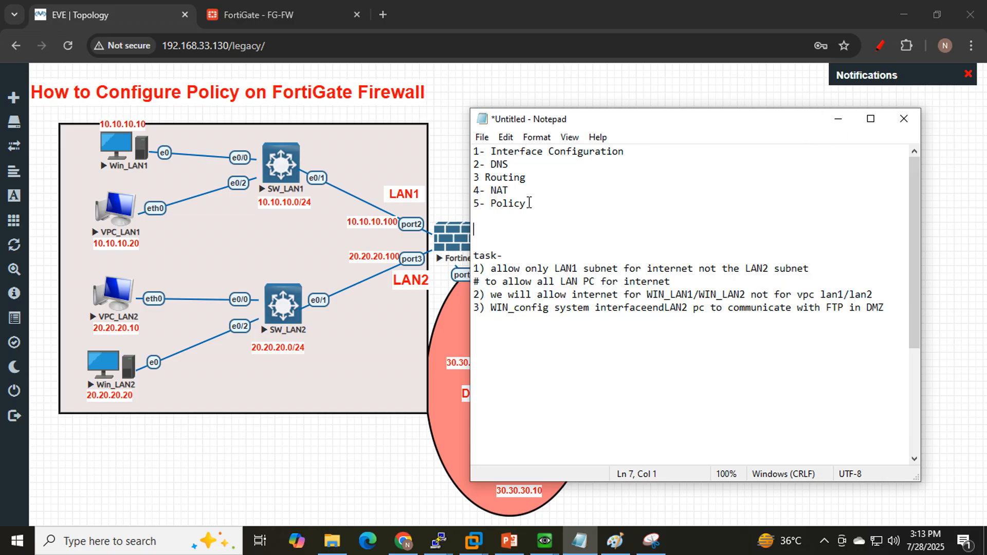
left_click_drag(514, 193, 464, 140)
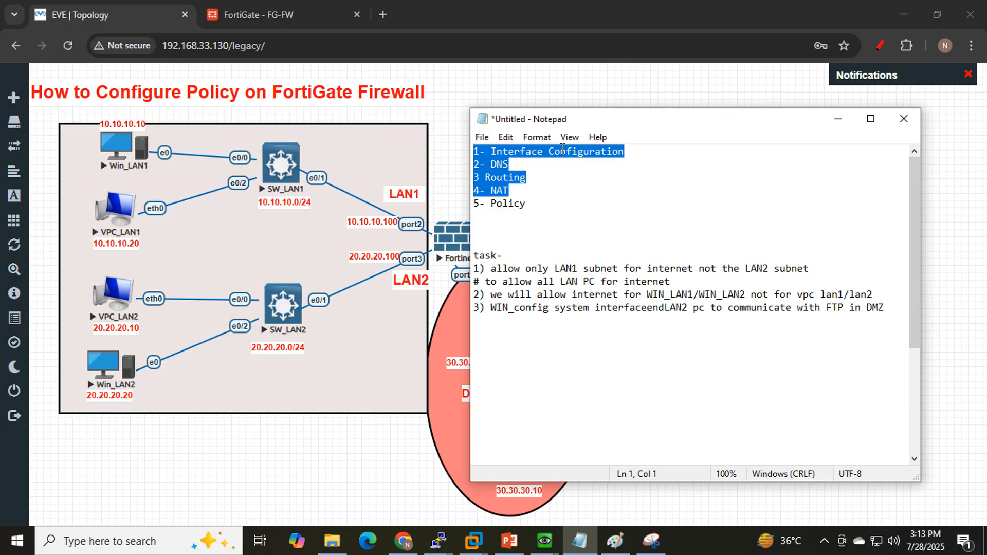
left_click(420, 324)
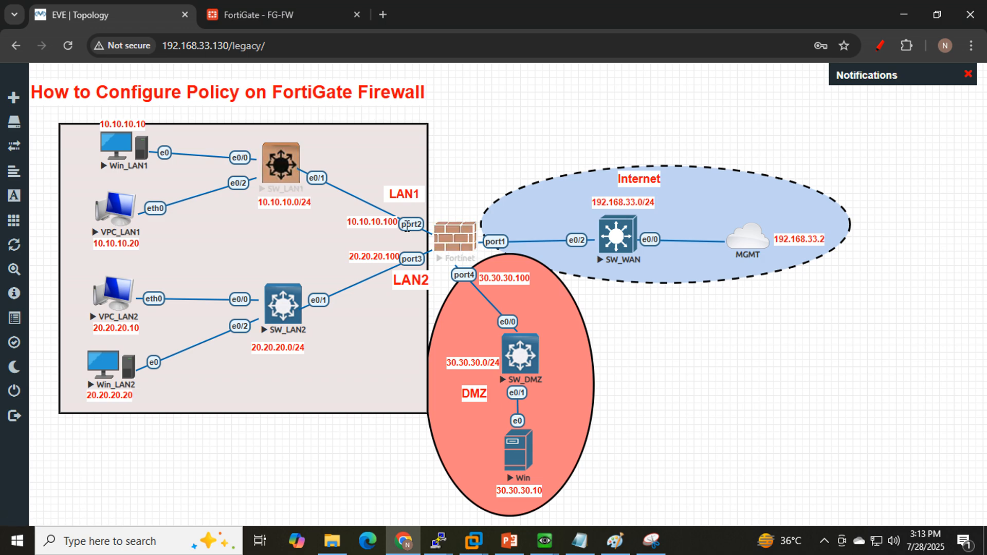
Switch to the FortiGate web interface and save the alias WAN+MGMT for the port1 network interface.
left_click(292, 8)
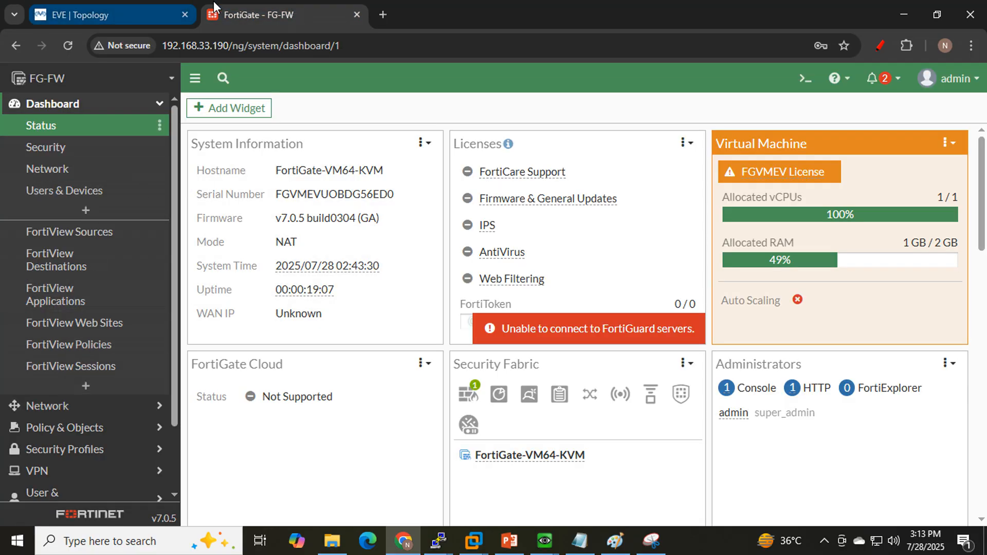
left_click(62, 408)
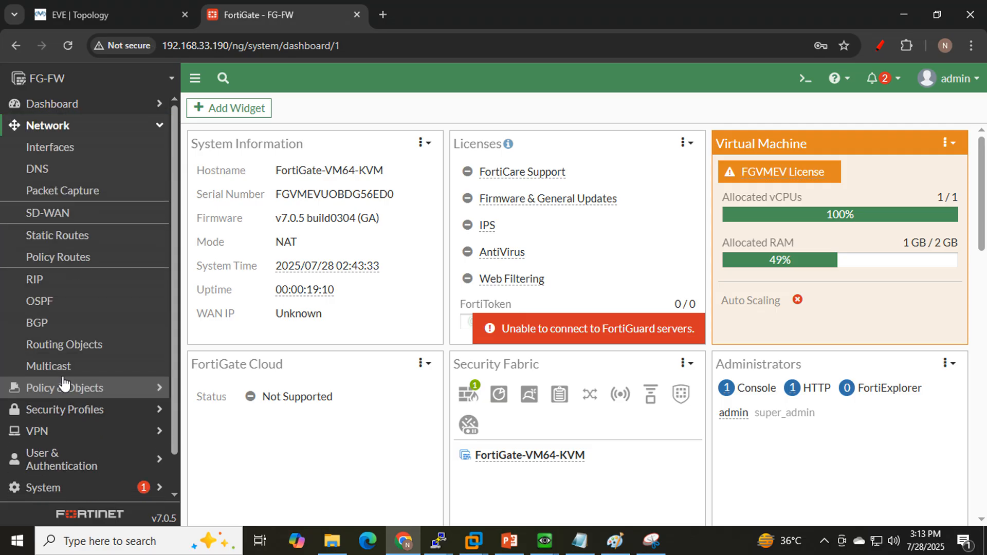
left_click(76, 149)
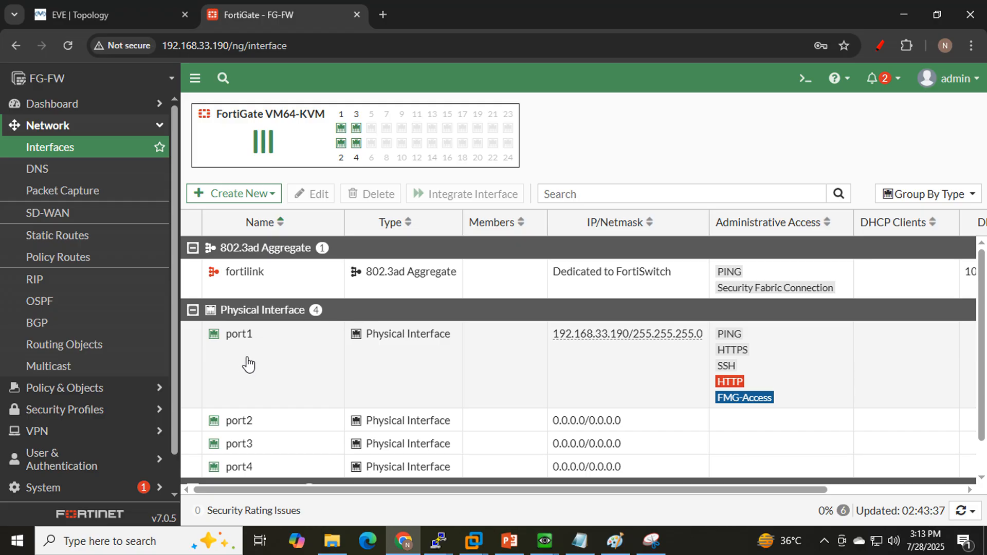
double_click(249, 364)
left_click(103, 14)
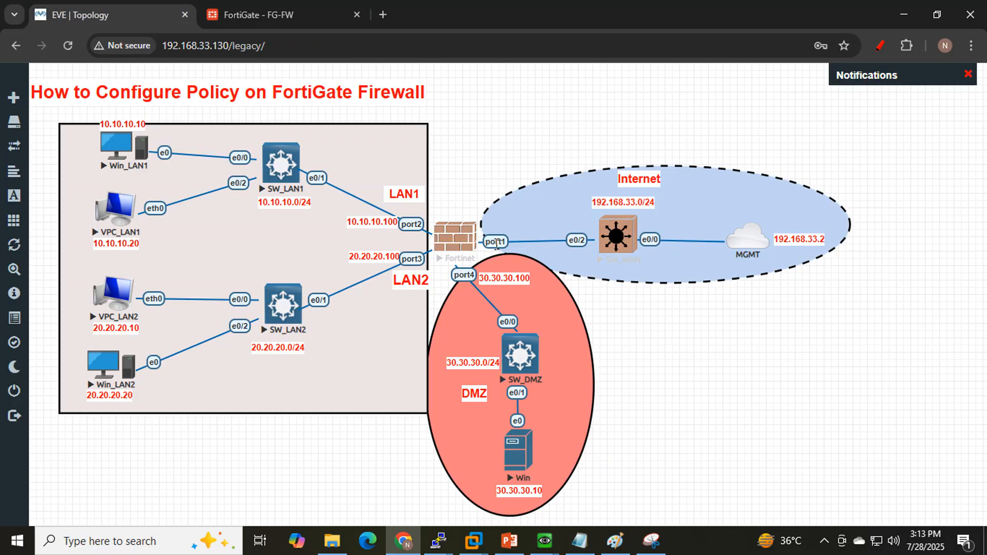
left_click(336, 16)
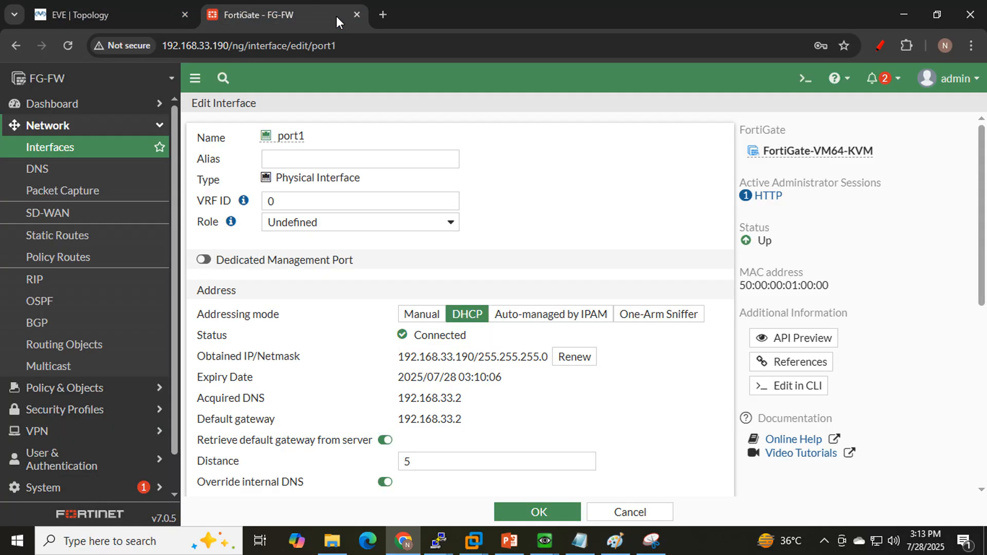
left_click(331, 156)
type("WAN")
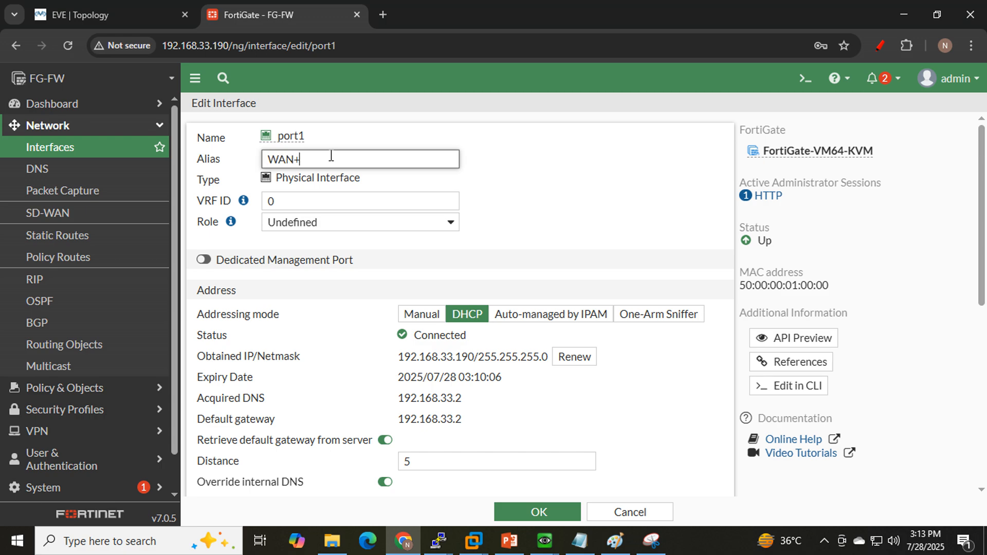
type("+MGMT")
scroll(459, 337, "down", 4)
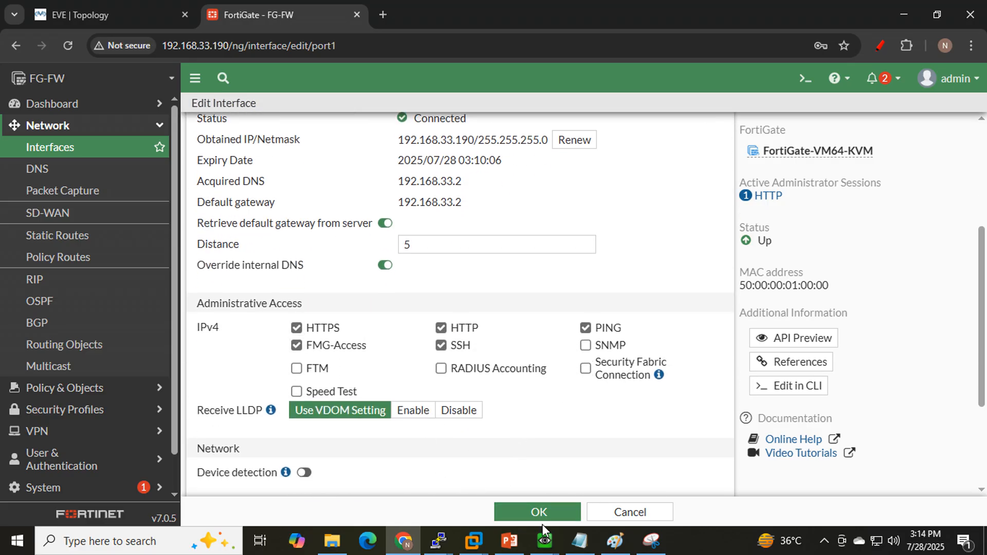
left_click(537, 512)
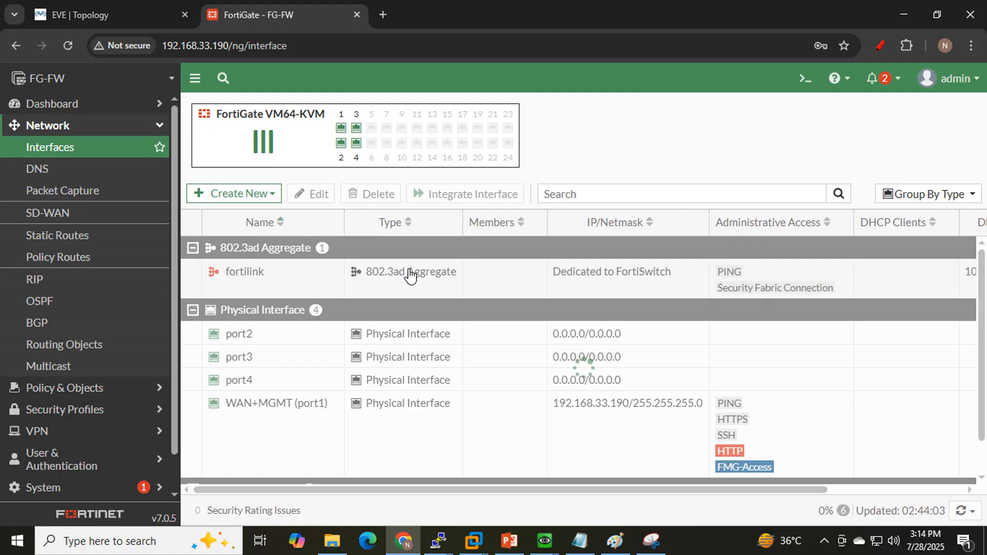
Check port2 in the topology, then give that interface the alias LAN1 and the IP/netmask 10.10.10.100/24.
left_click(83, 6)
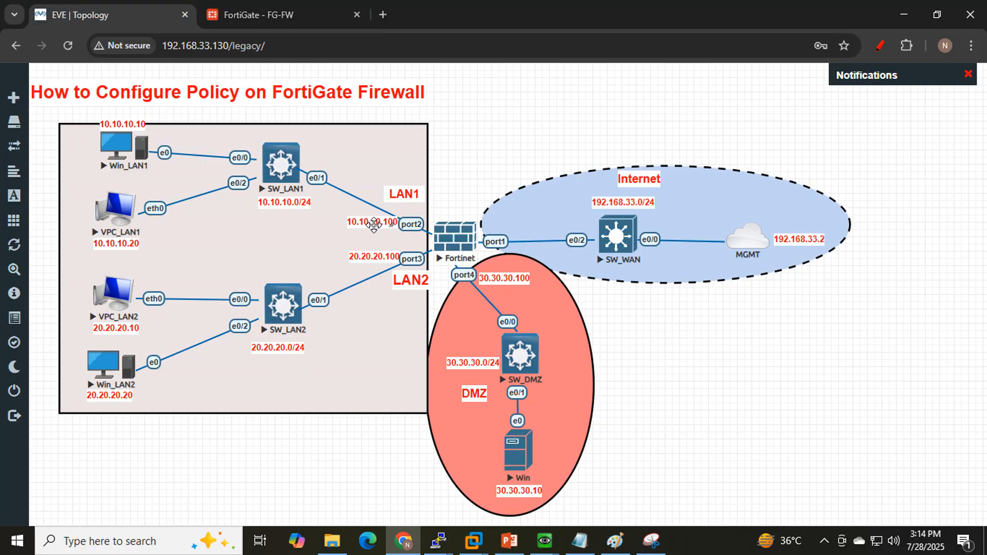
left_click(247, 15)
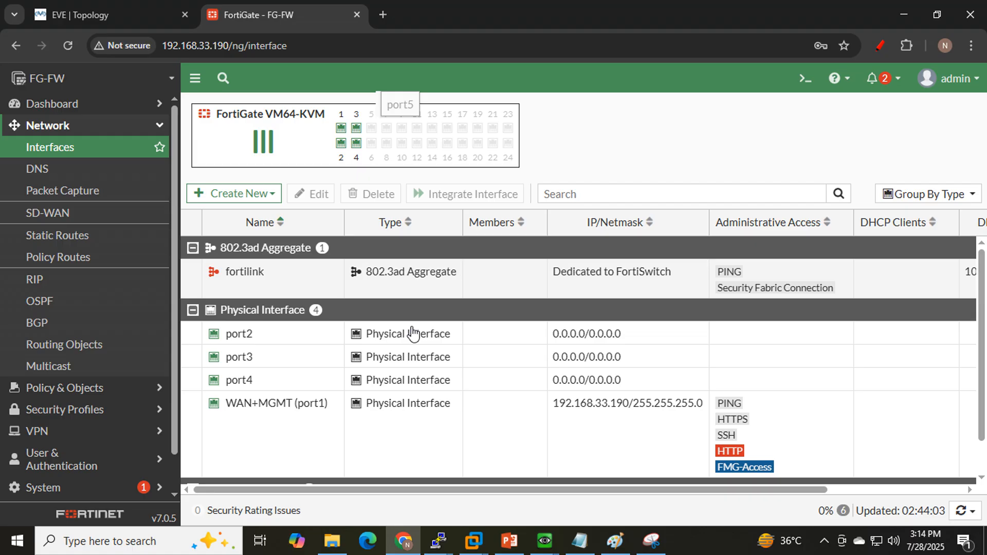
left_click(239, 334)
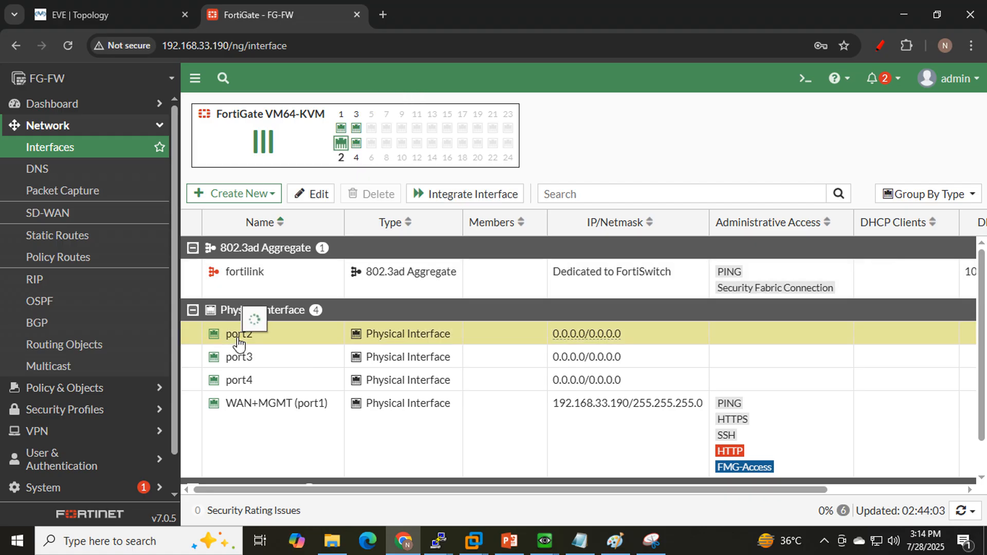
left_click(311, 194)
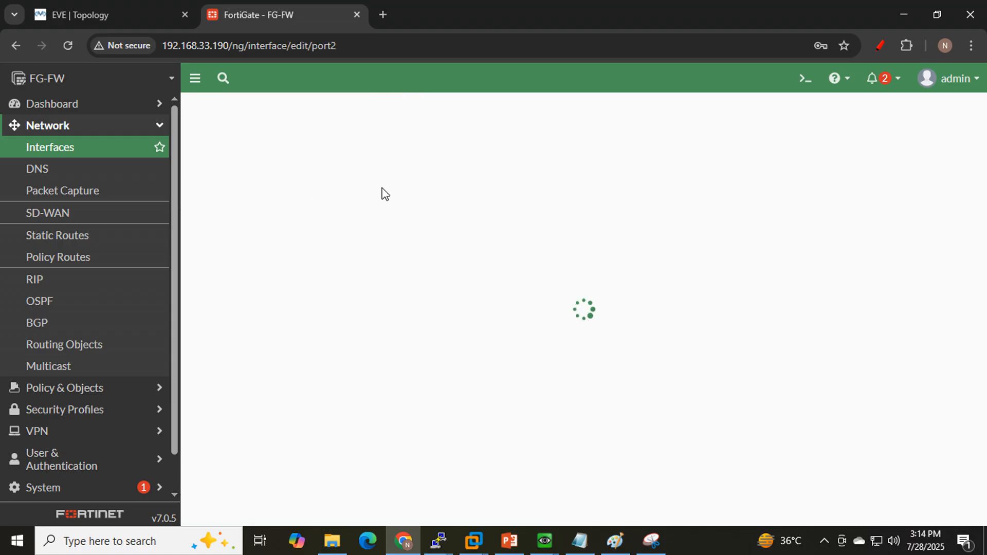
left_click(324, 156)
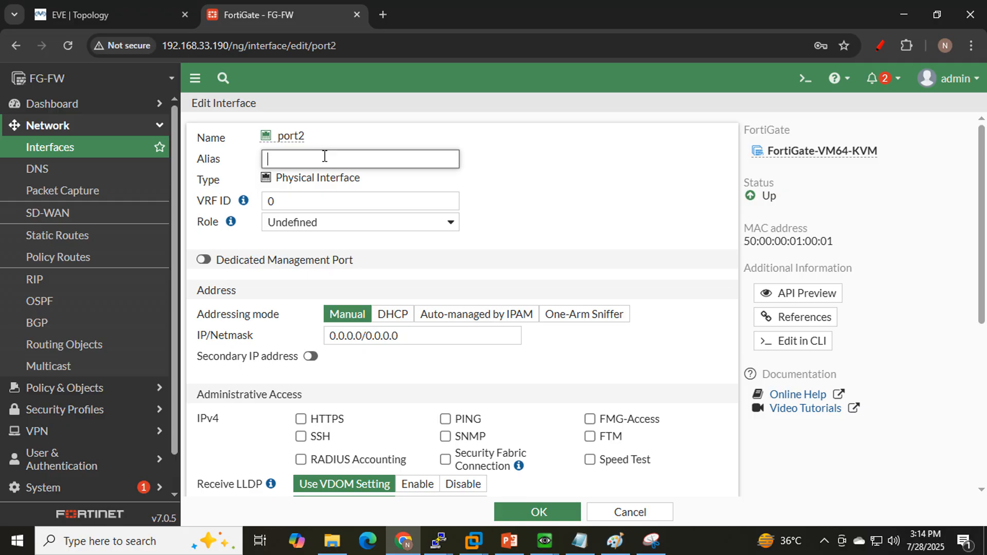
type("LAN1")
left_click(404, 337)
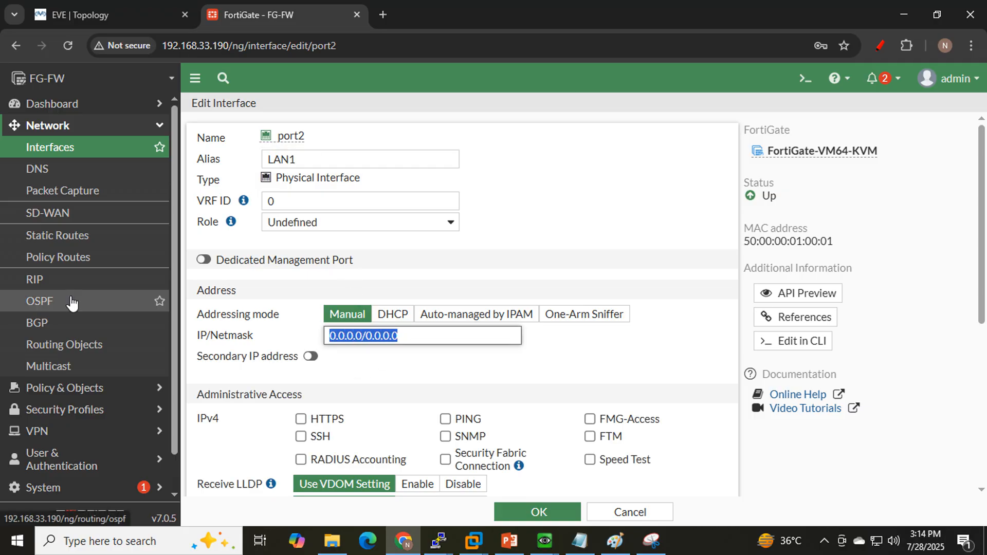
type("10.10.10")
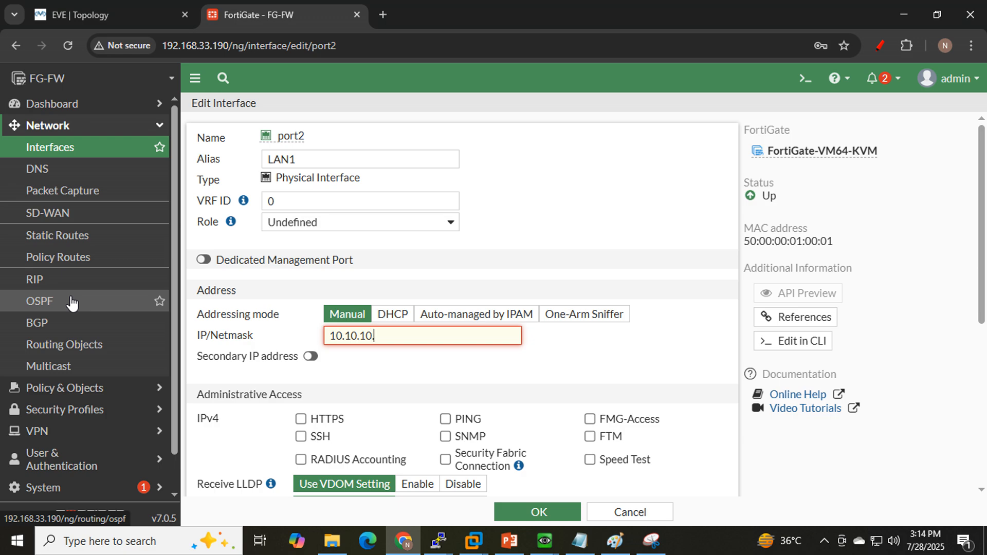
type(".100/24")
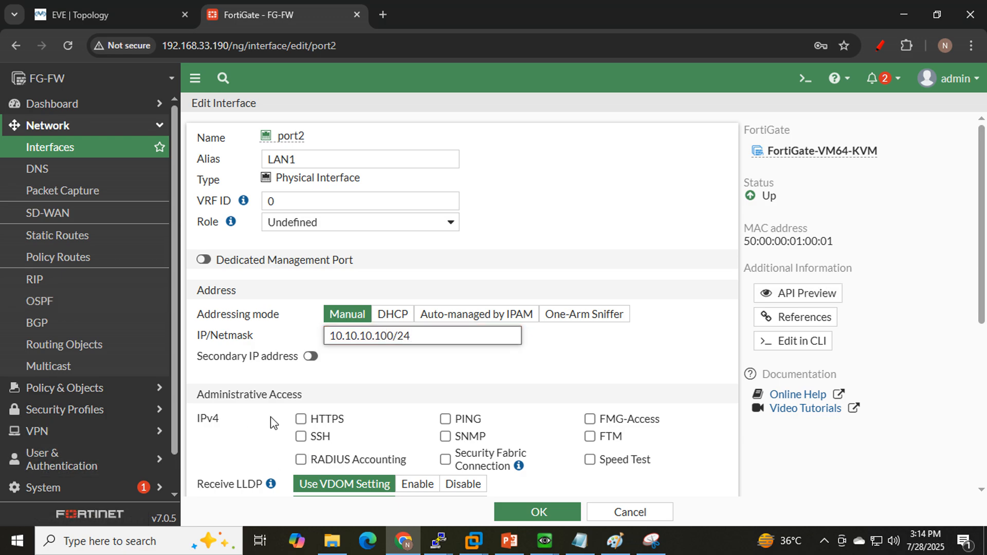
Allow HTTPS and PING administrative access on port2 and save the interface.
left_click(301, 421)
left_click(445, 419)
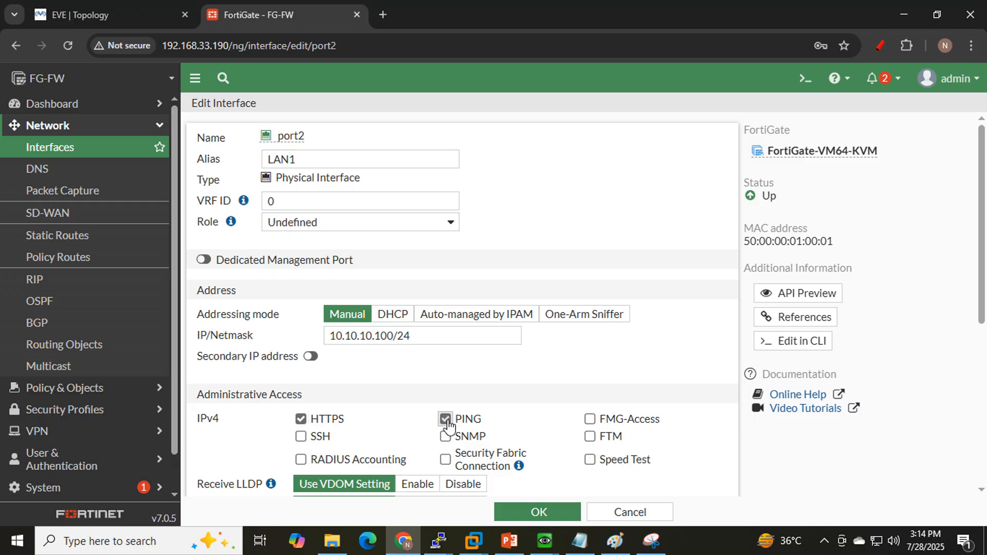
scroll(510, 406, "down", 2)
scroll(510, 406, "down", 3)
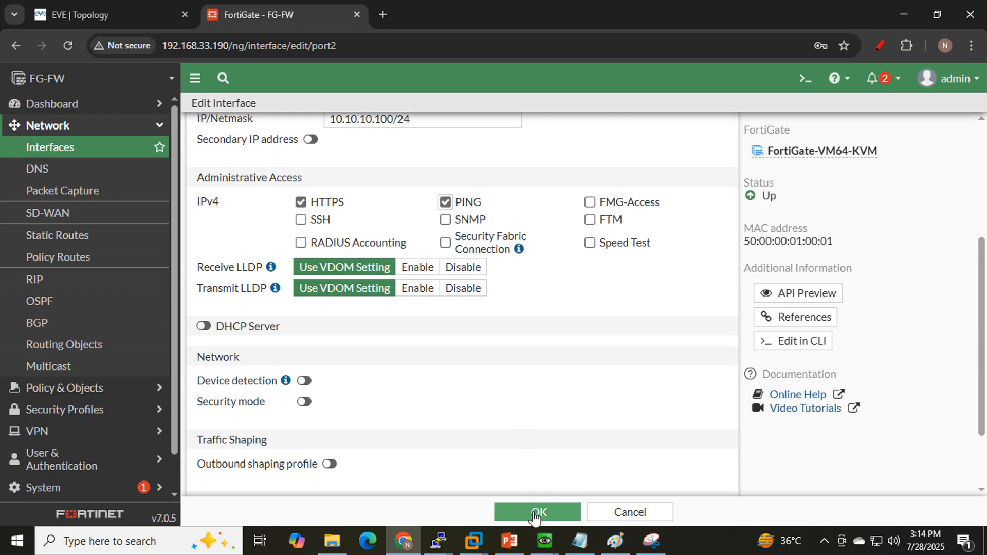
left_click(534, 512)
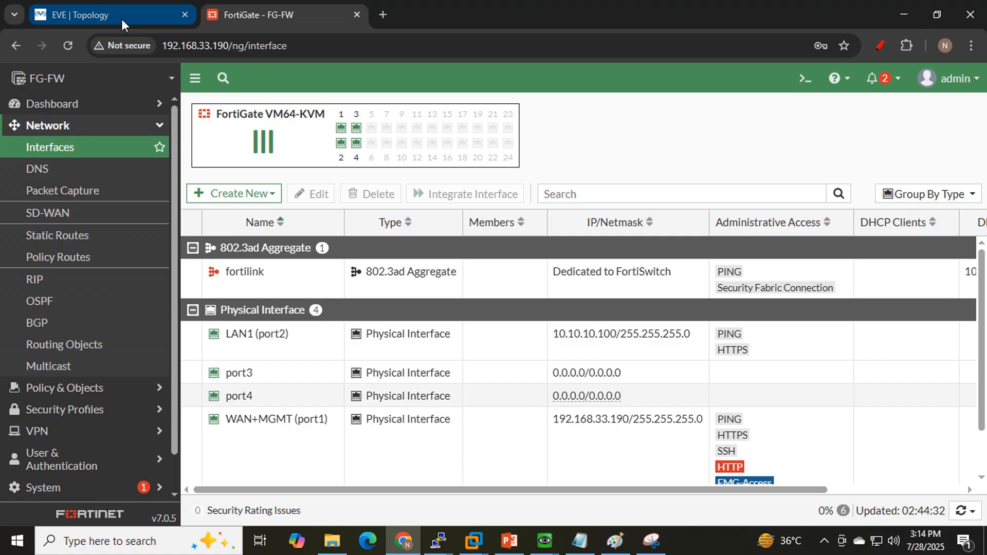
Check port3 in the EVE topology, then give that FortiGate interface the alias LAN2 and the IP/netmask 20.20.20.100/24.
left_click(122, 19)
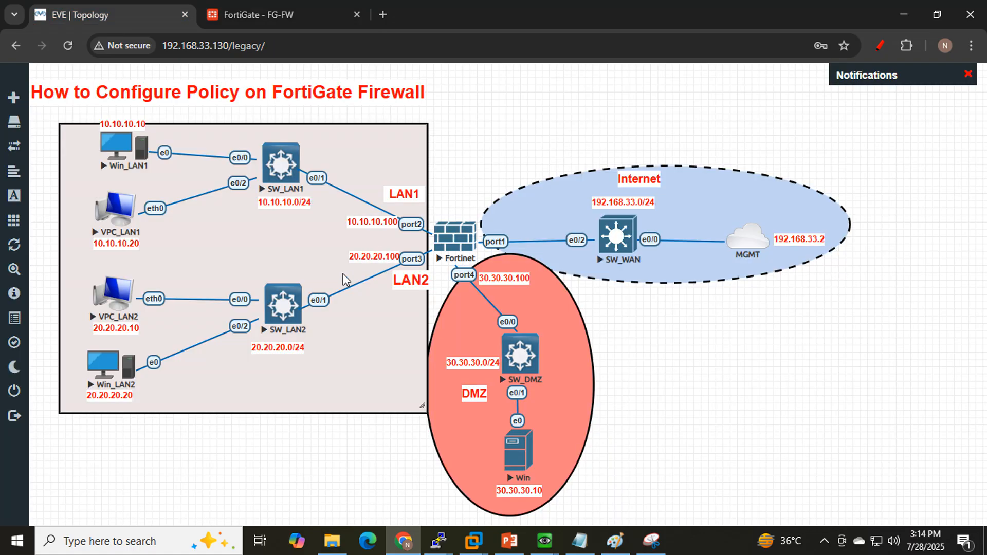
left_click(293, 4)
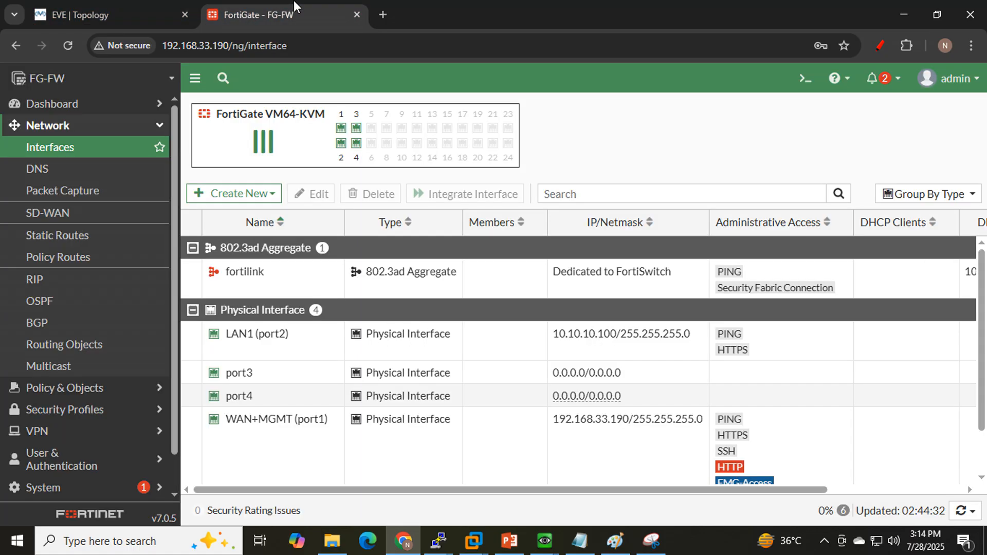
double_click(298, 373)
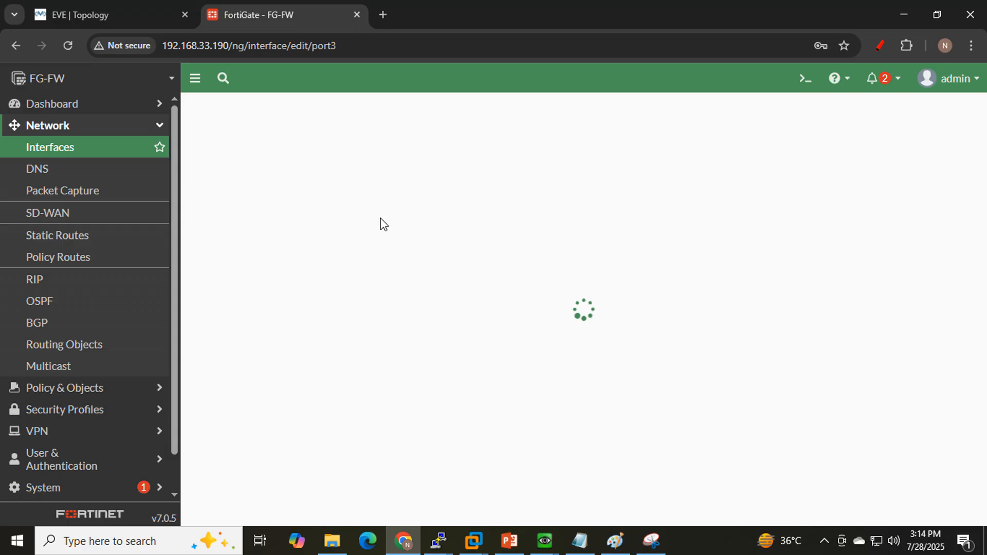
left_click(331, 158)
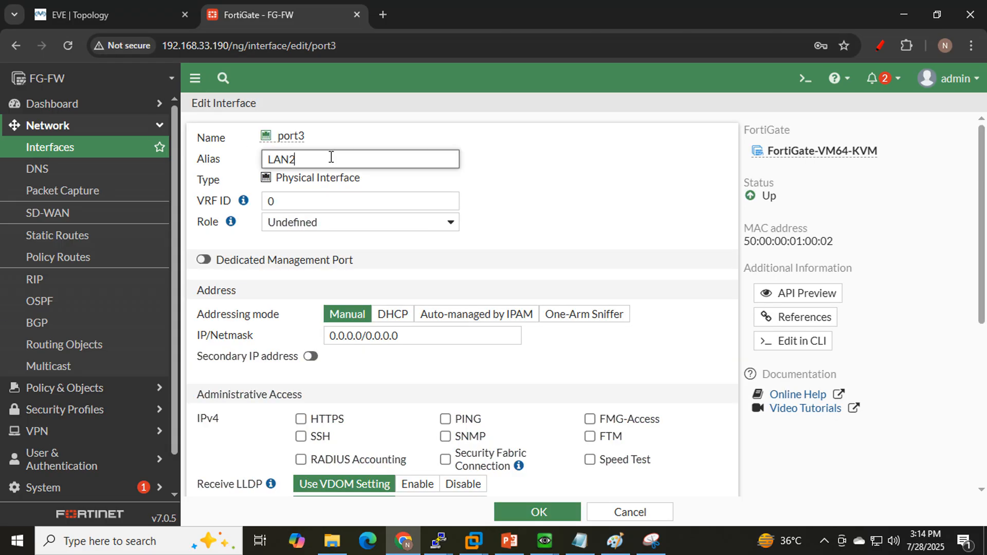
left_click(418, 337)
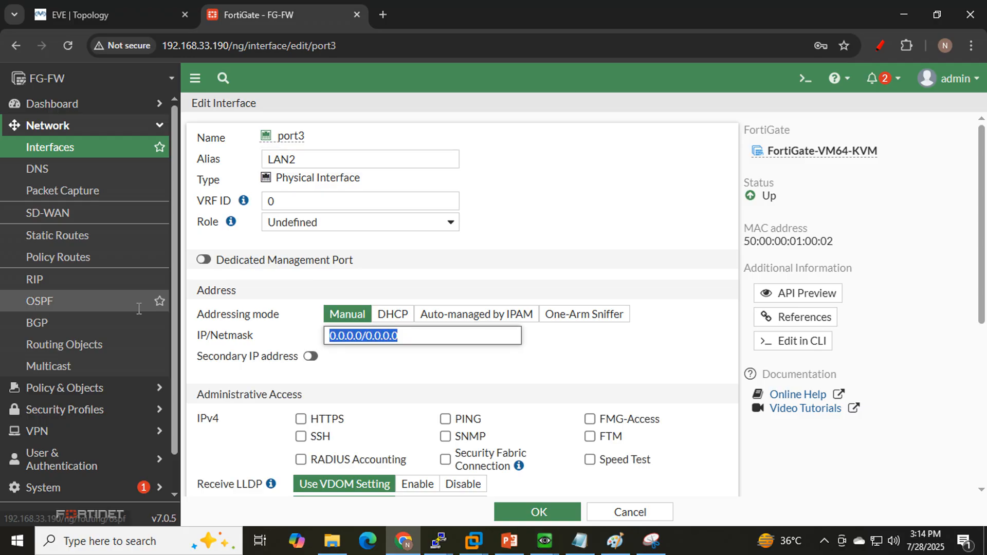
type("2")
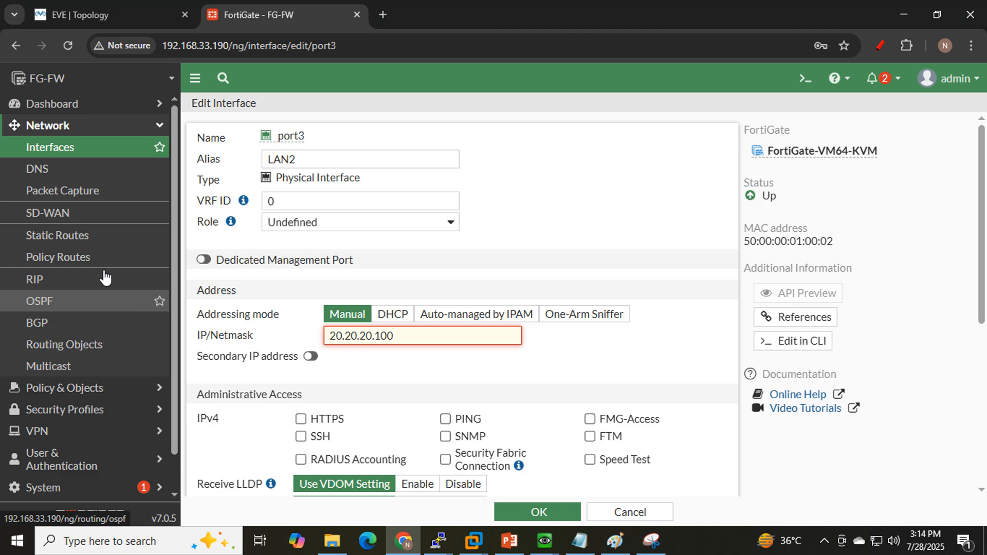
left_click(303, 421)
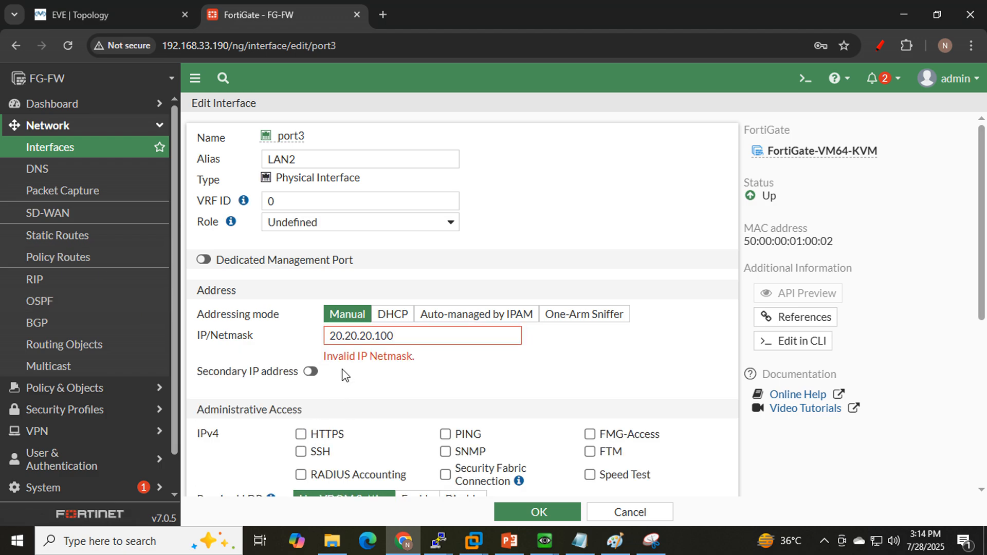
left_click(426, 334)
type("/")
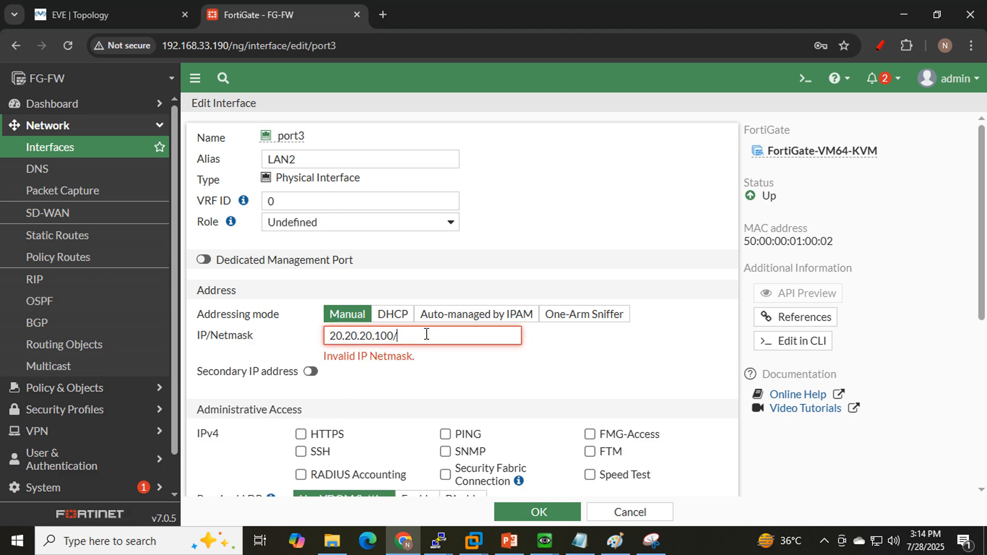
type("24")
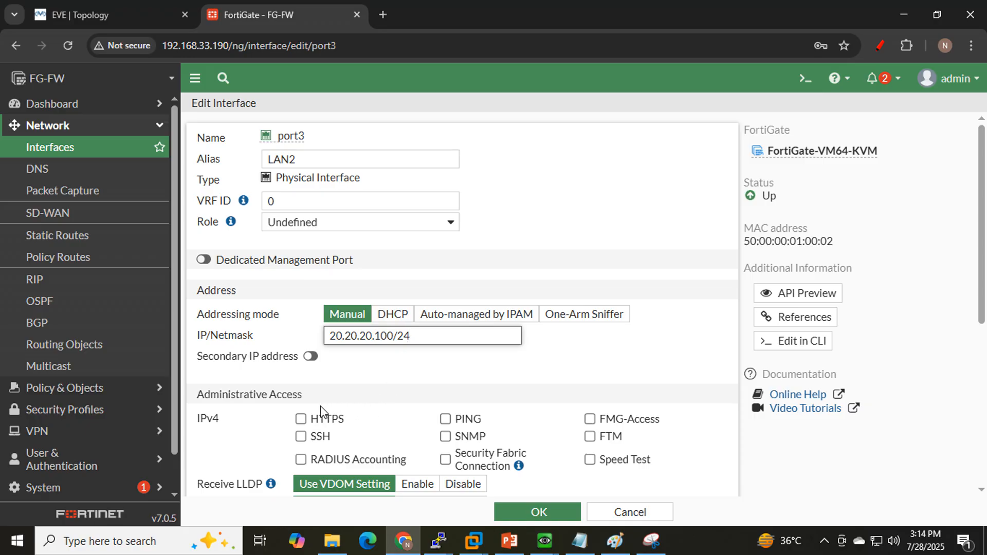
Allow HTTPS and PING administrative access on port3 and save the interface.
left_click(301, 418)
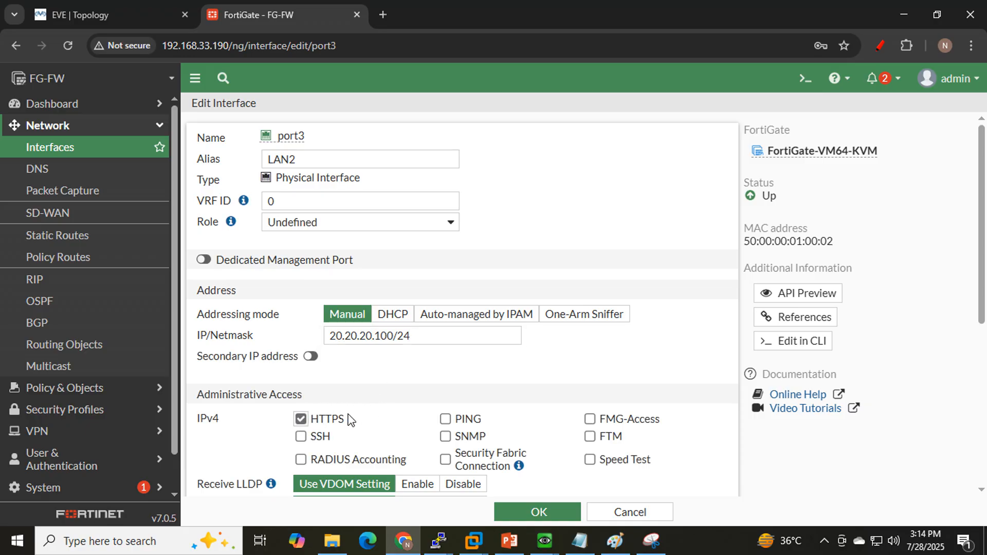
left_click(446, 420)
left_click(545, 513)
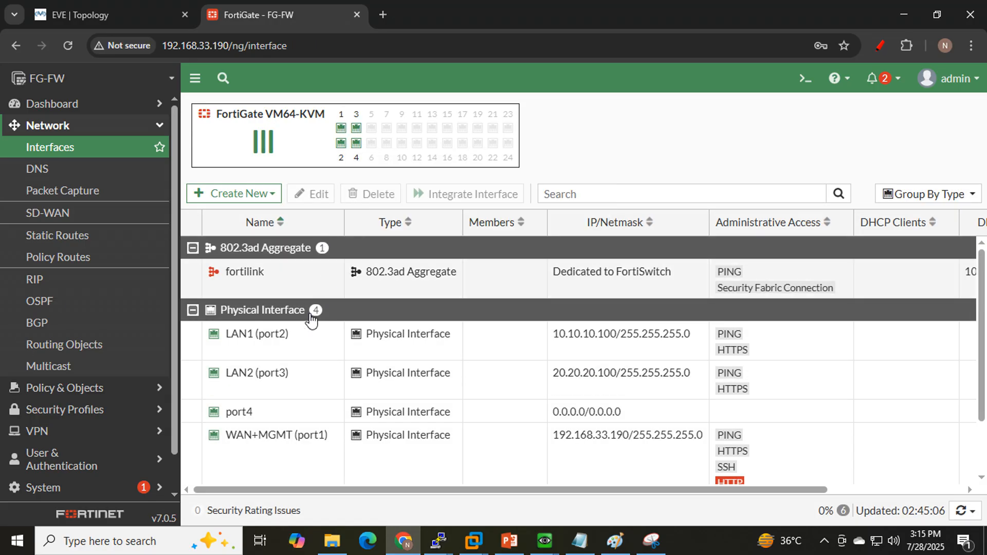
Check port4 in the EVE topology, then give that FortiGate interface the alias DMZ and the IP/netmask 30.30.30.100/24.
left_click(121, 20)
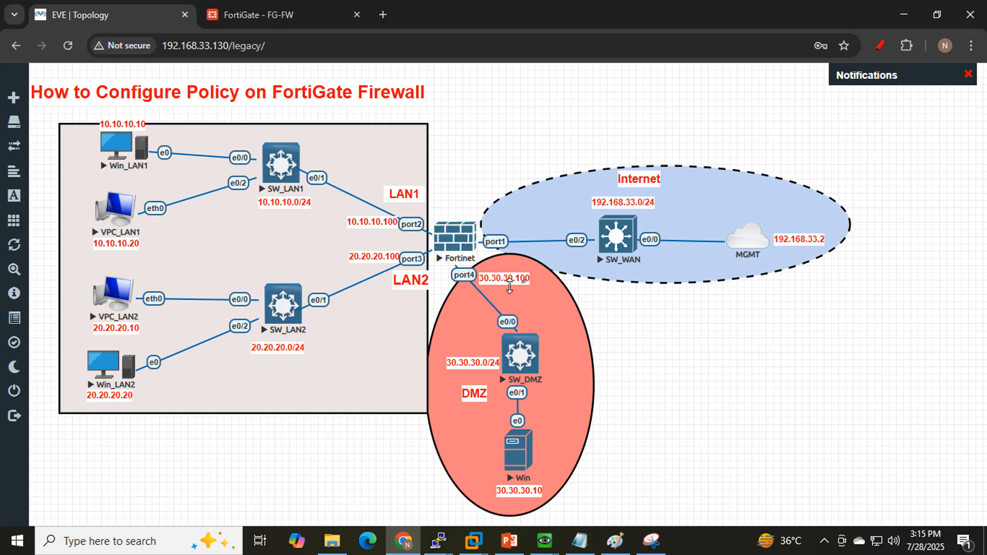
left_click(302, 16)
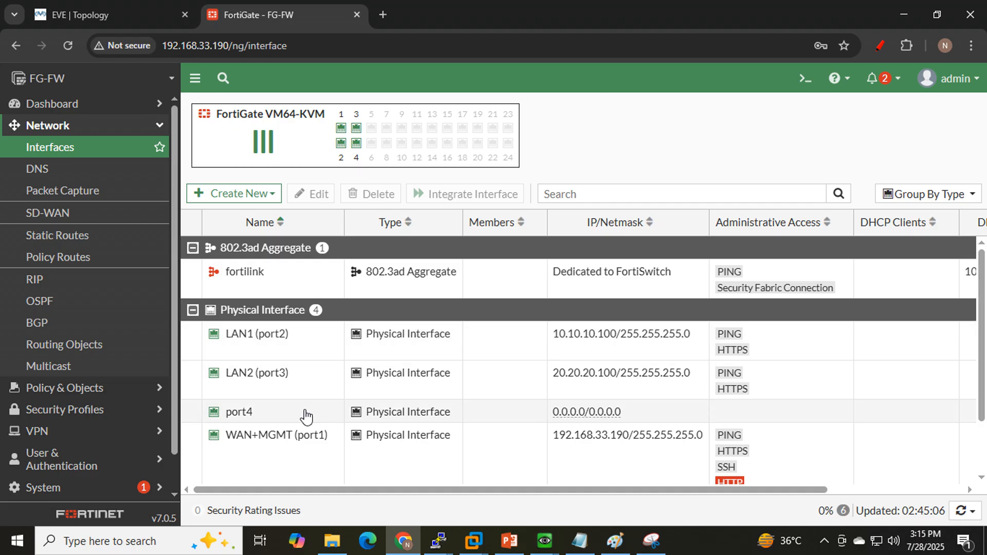
double_click(289, 419)
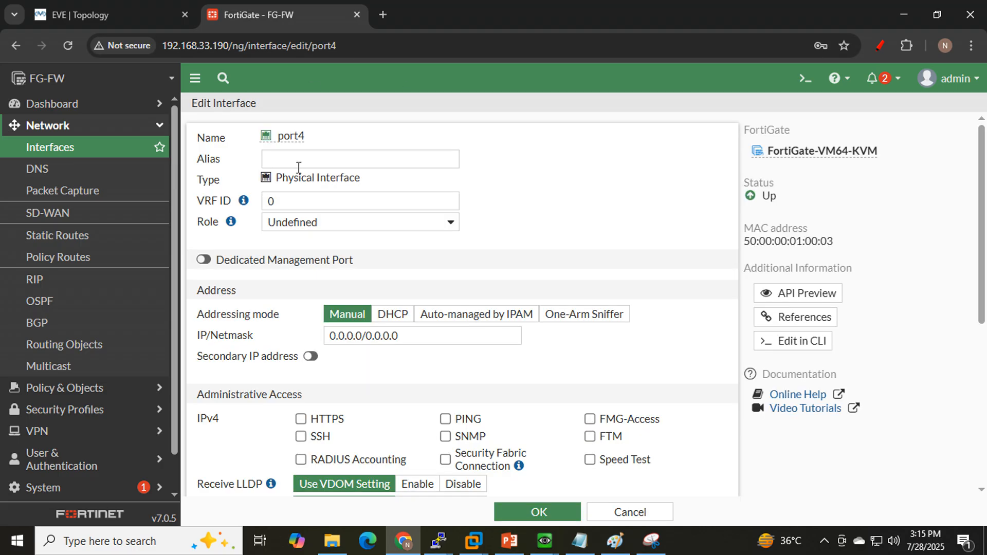
left_click(295, 160)
type("DMZ")
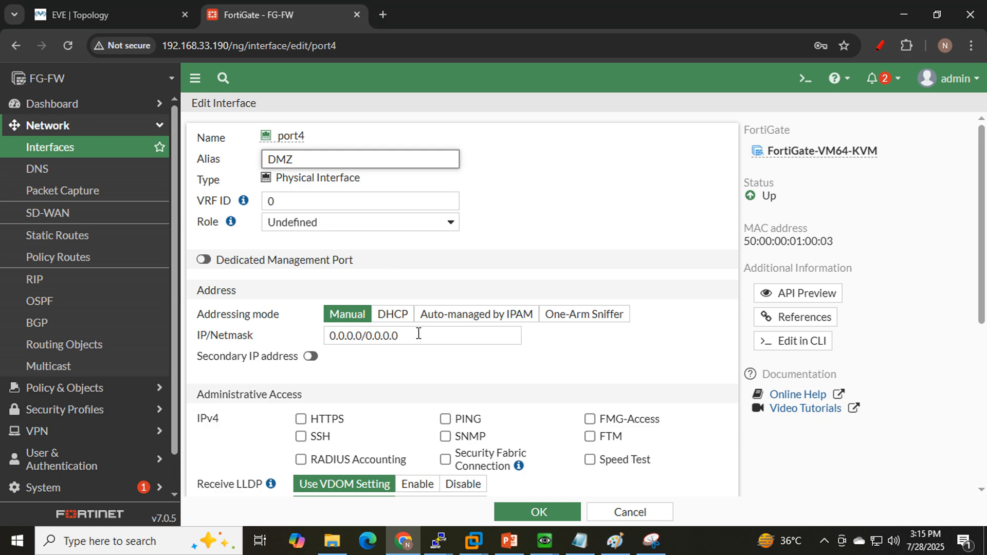
left_click_drag(418, 334, 122, 325)
left_click_drag(311, 157, 252, 157)
left_click_drag(414, 335, 225, 331)
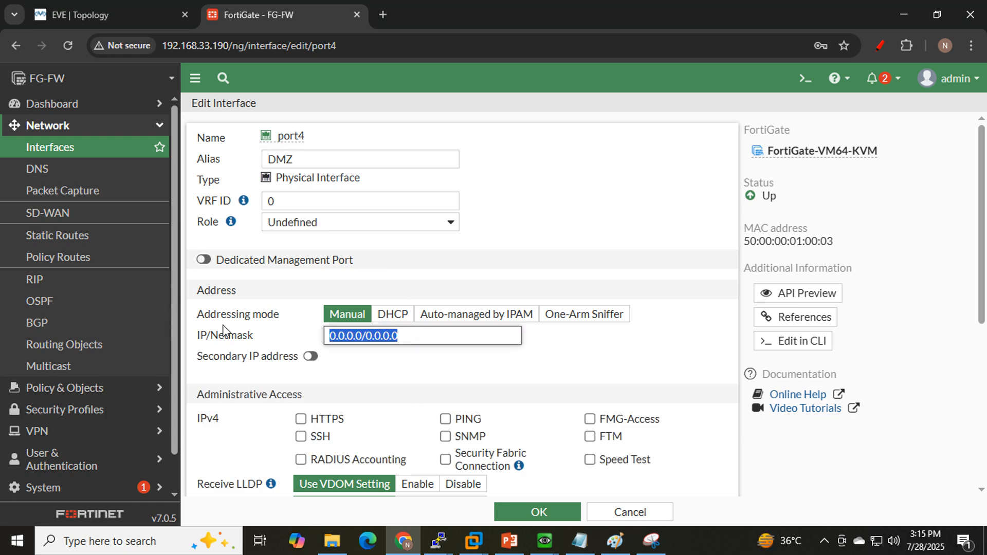
type("30.30.30.")
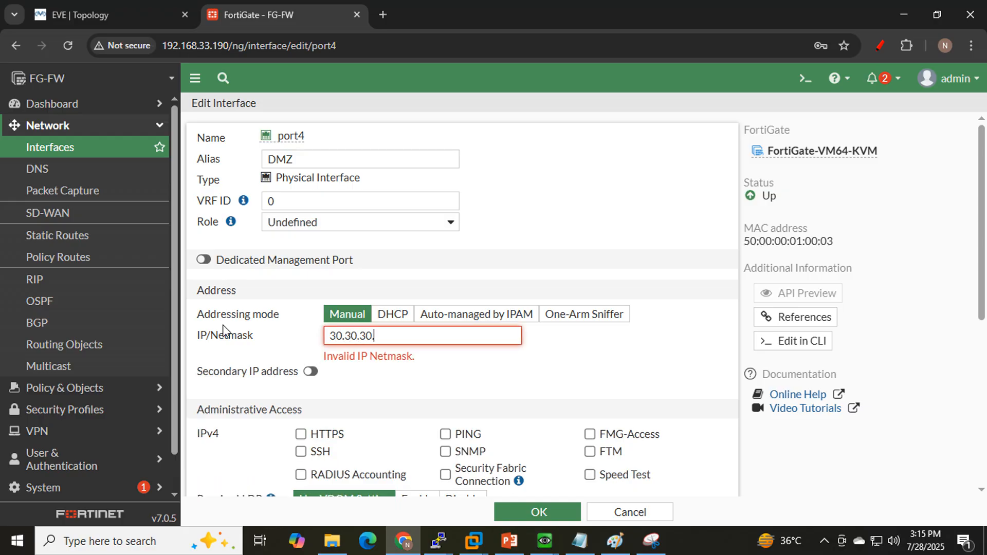
type("100/24")
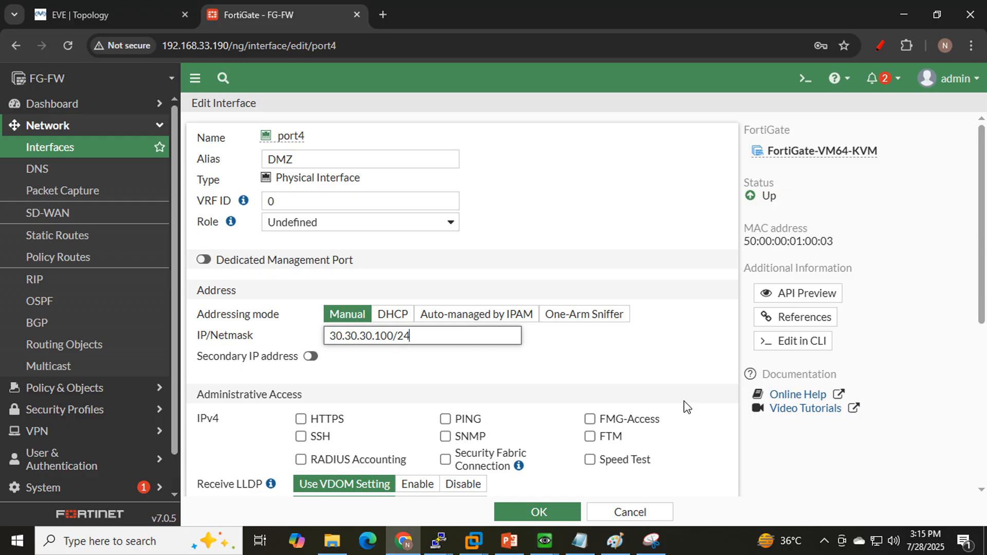
Allow PING and HTTPS administrative access on port4 and save the interface.
left_click(445, 419)
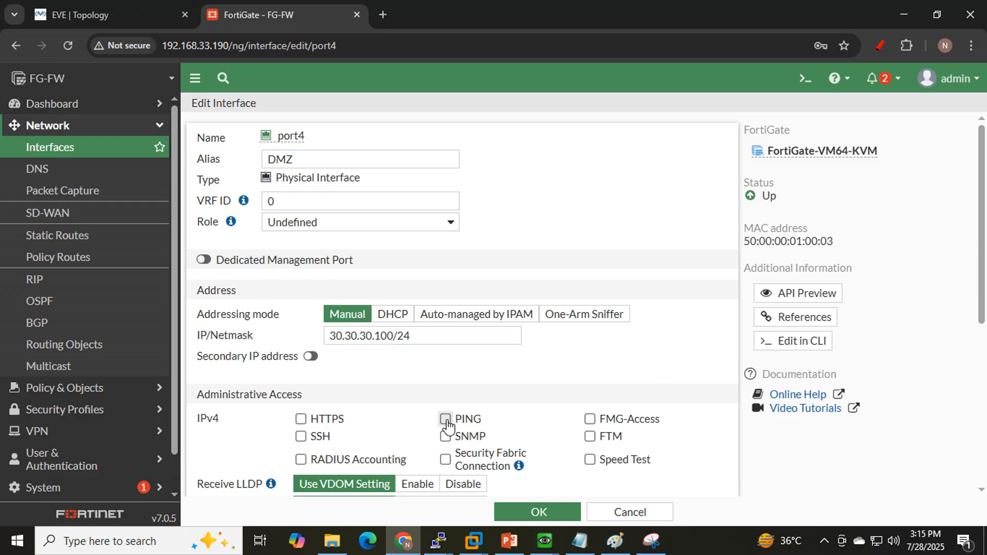
left_click(300, 419)
left_click(527, 513)
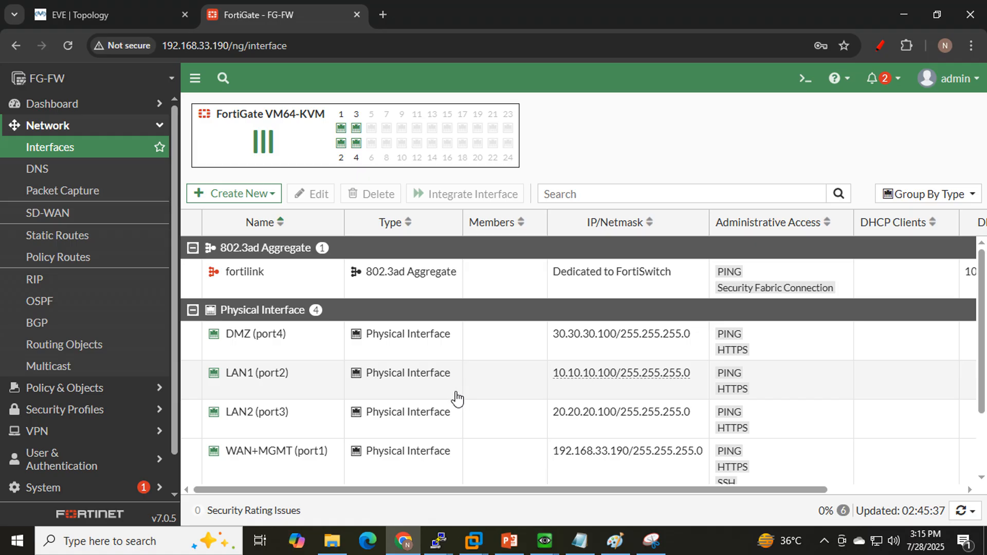
Compare the configured interfaces with the EVE topology and check the DNS item in the Notepad outline.
left_click(143, 17)
left_click(273, 15)
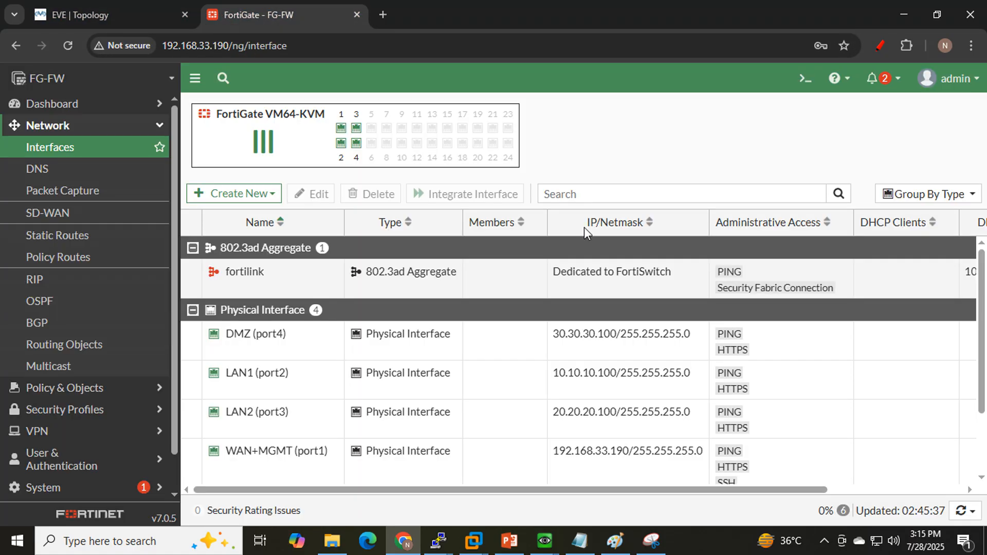
left_click(580, 541)
left_click(543, 176)
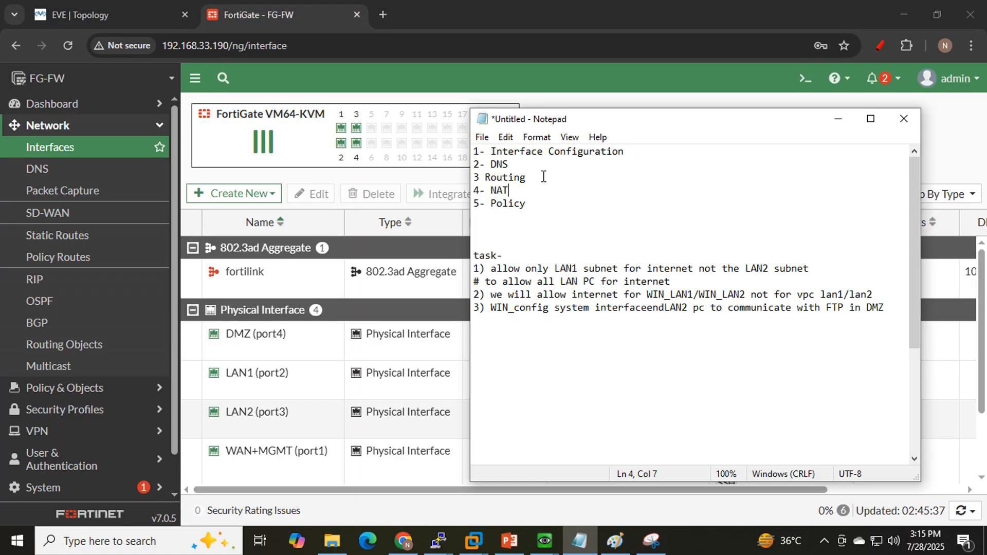
left_click_drag(533, 165, 459, 170)
Switch back to the FortiGate web interface and specify 8.8.8.8 as primary and 4.4.4.4 as secondary DNS server, applying the settings.
left_click(299, 6)
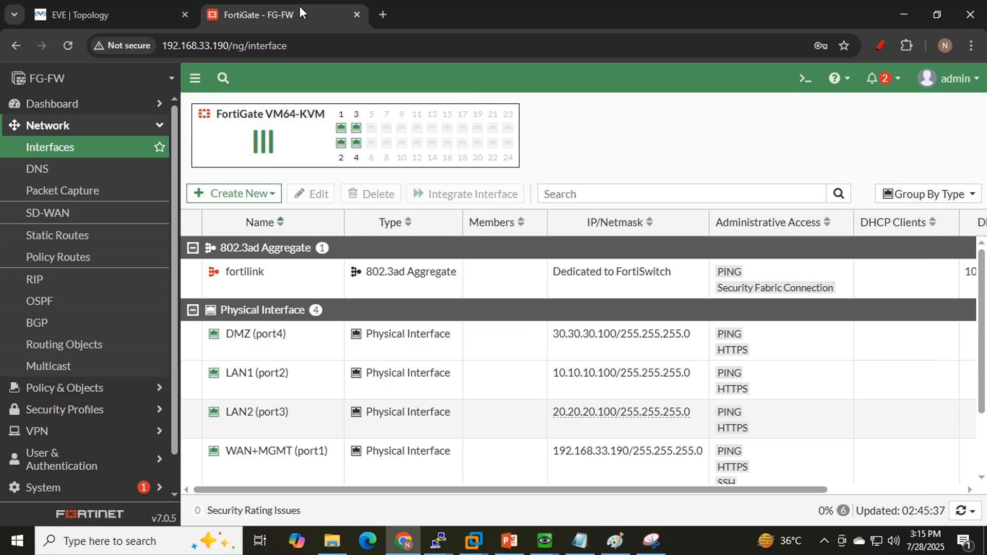
left_click(45, 176)
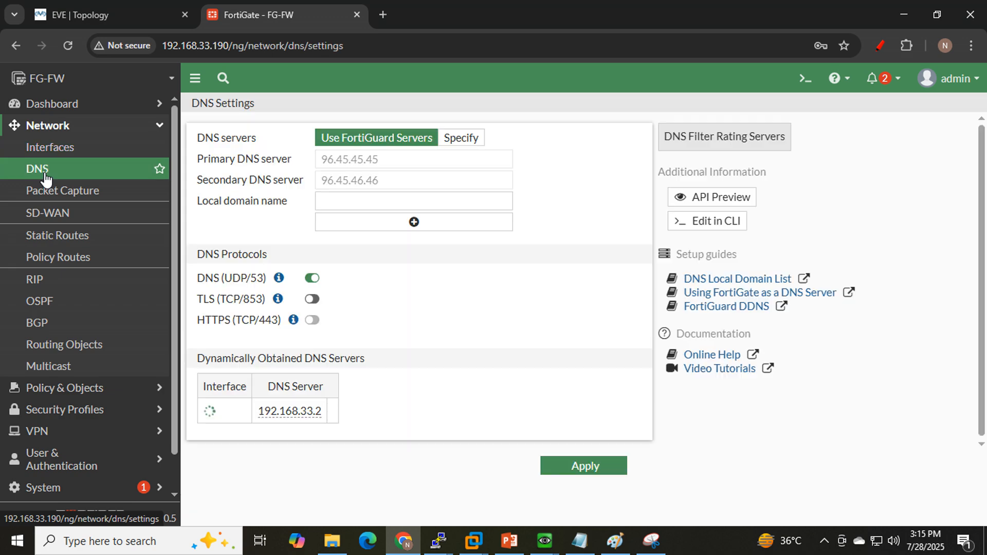
left_click(460, 139)
double_click(437, 164)
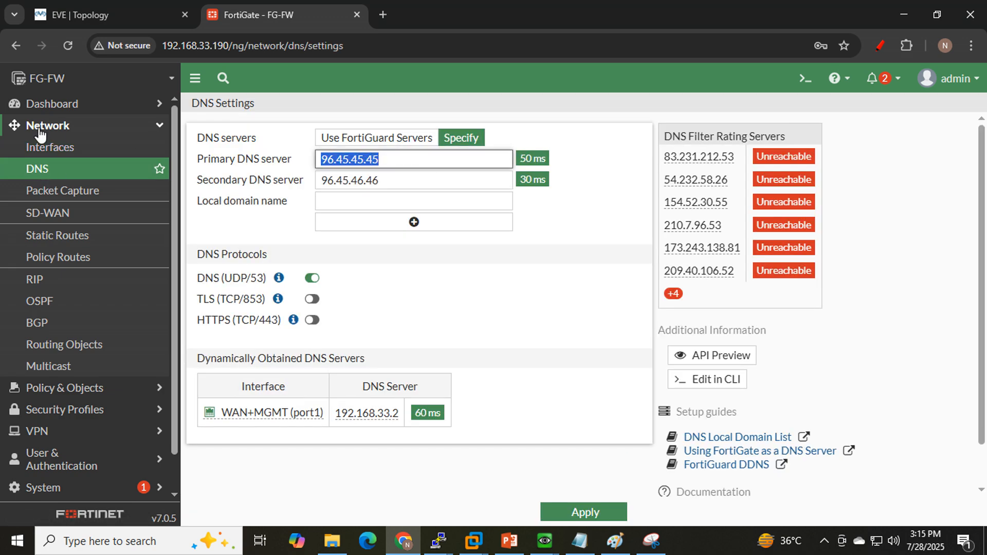
type("8.8.8.")
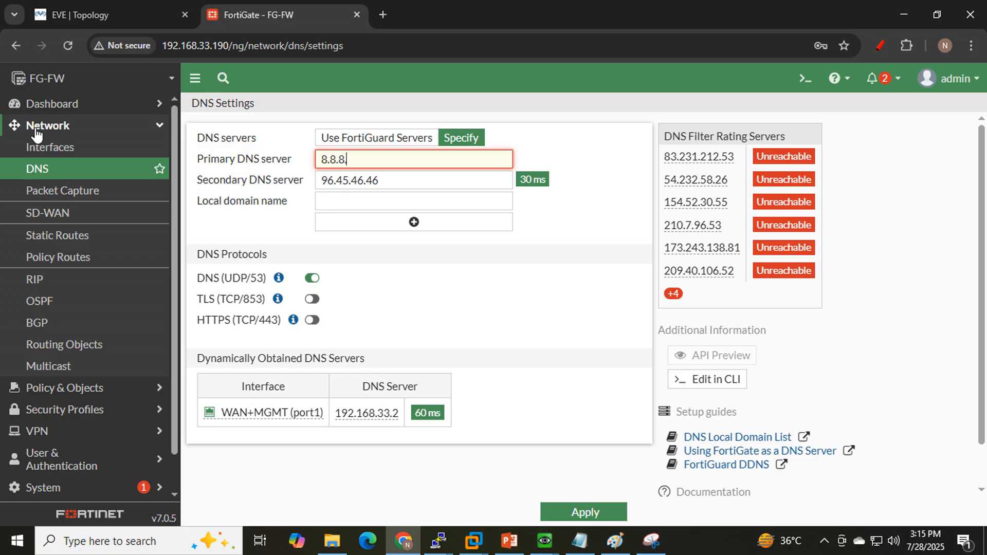
type("8")
key("Tab")
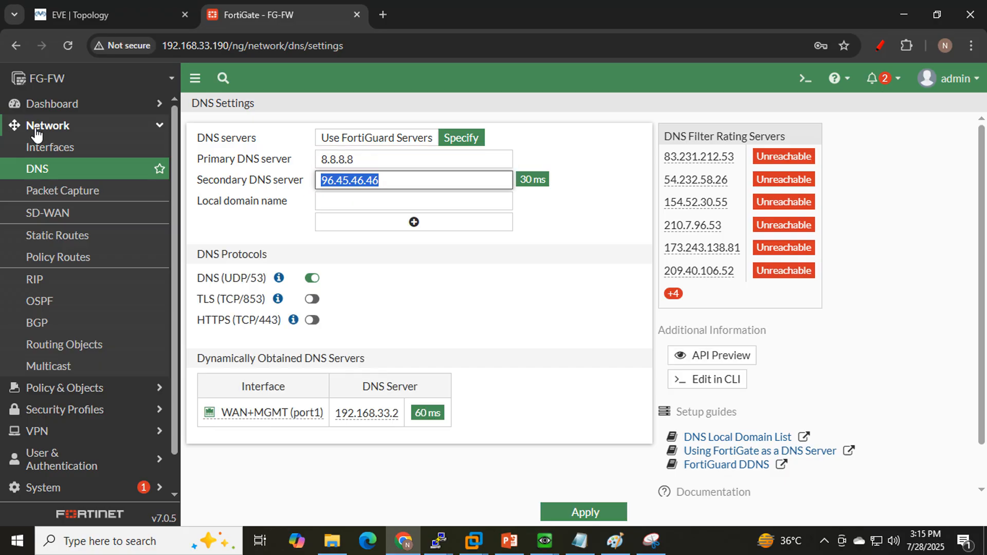
type("4.4.")
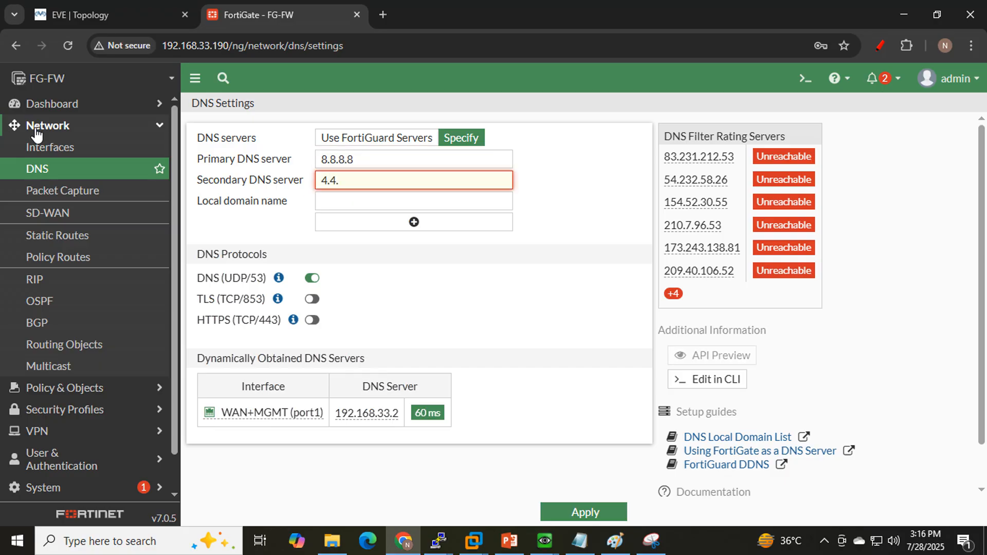
type("4.4")
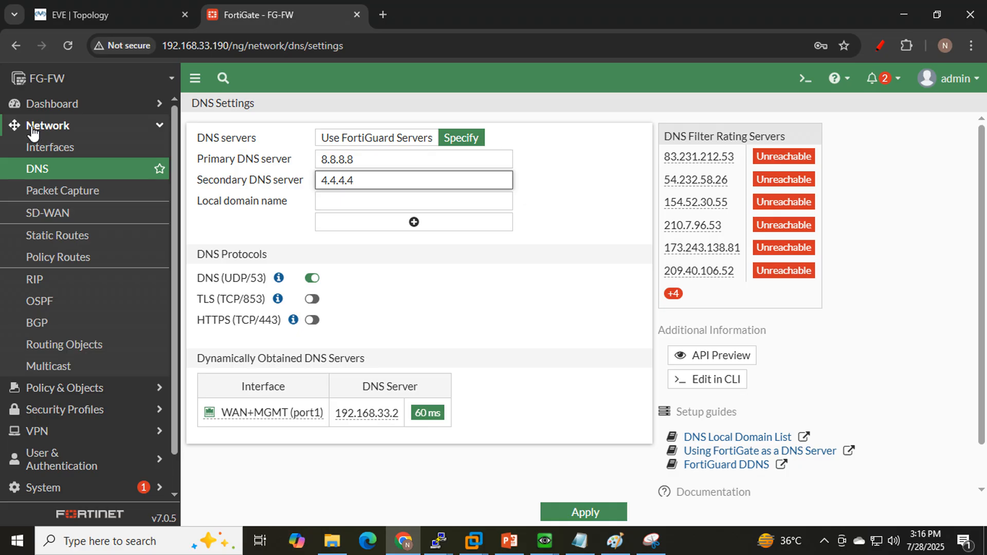
left_click(557, 509)
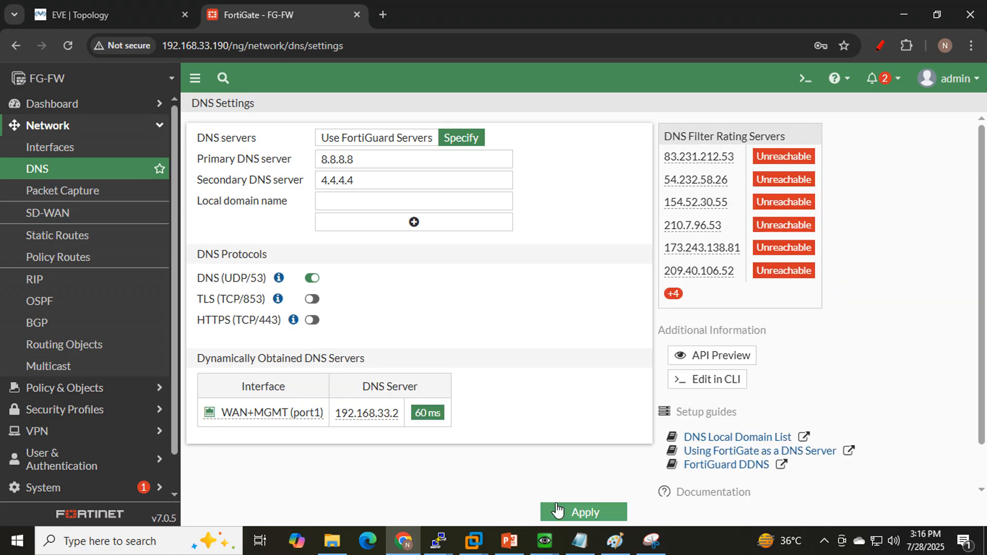
Switch to the Notepad notes and highlight the Routing item in the configuration outline.
left_click(579, 541)
left_click(634, 200)
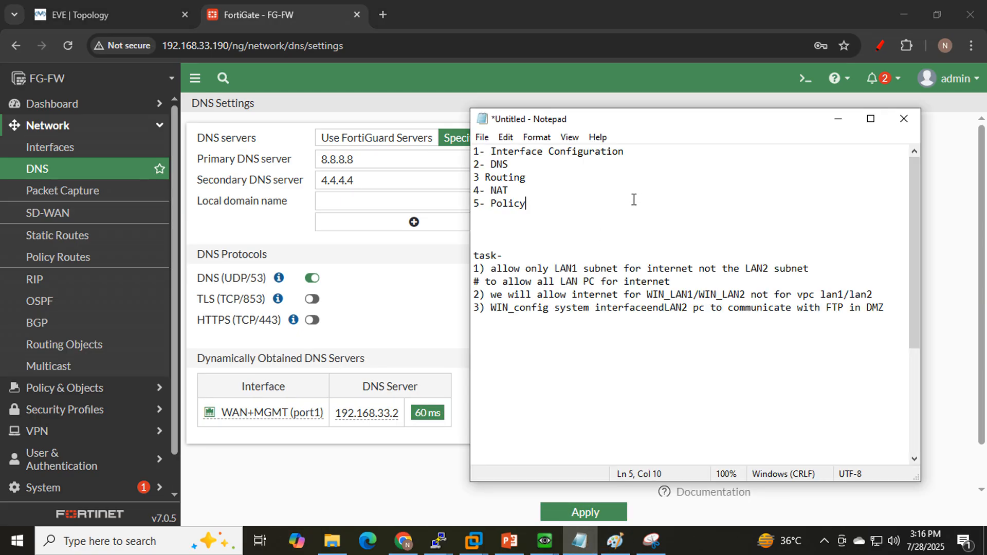
left_click_drag(529, 180, 473, 182)
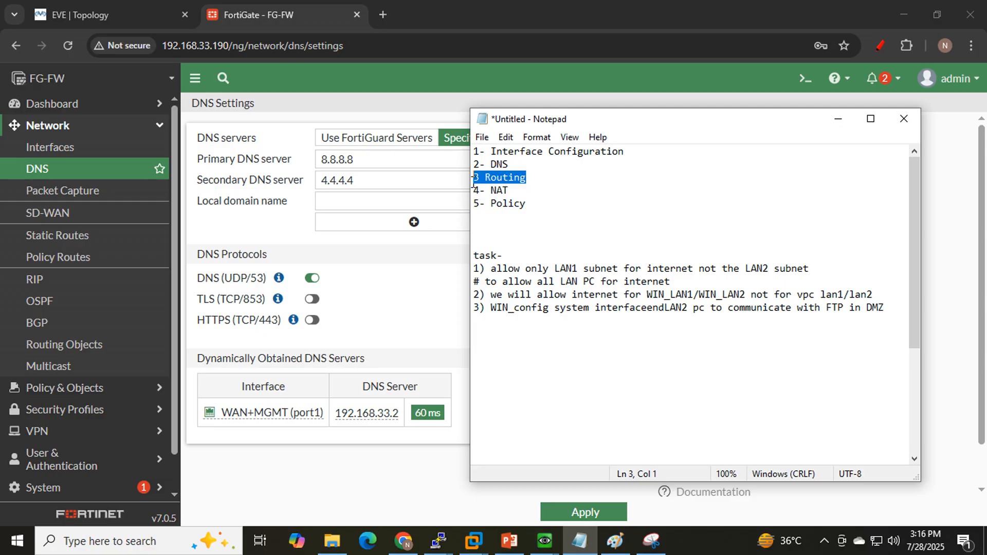
On the EVE topology, sketch red pen marks along LAN1, LAN2 and DMZ, circle the Fortinet firewall and draw an arrow to MGMT.
left_click(68, 23)
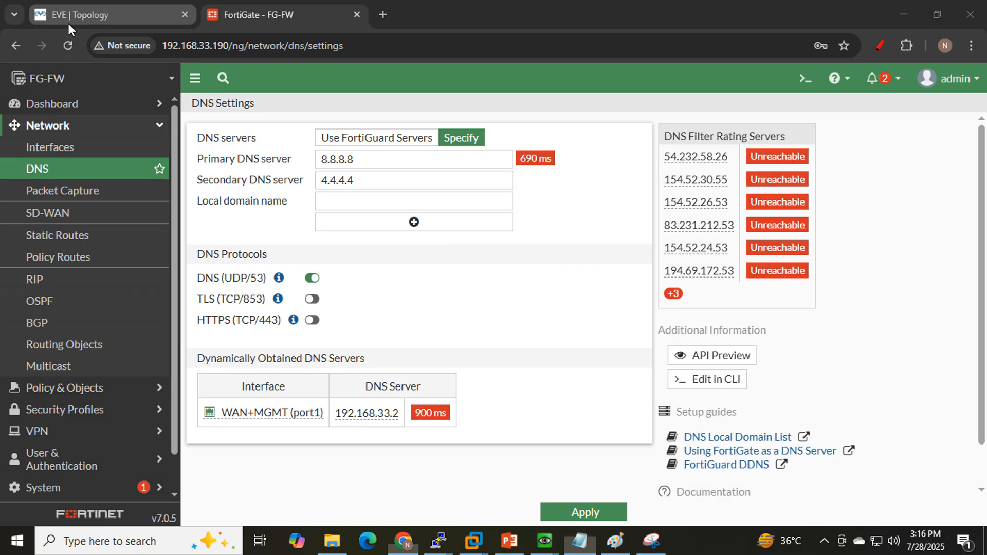
left_click(880, 46)
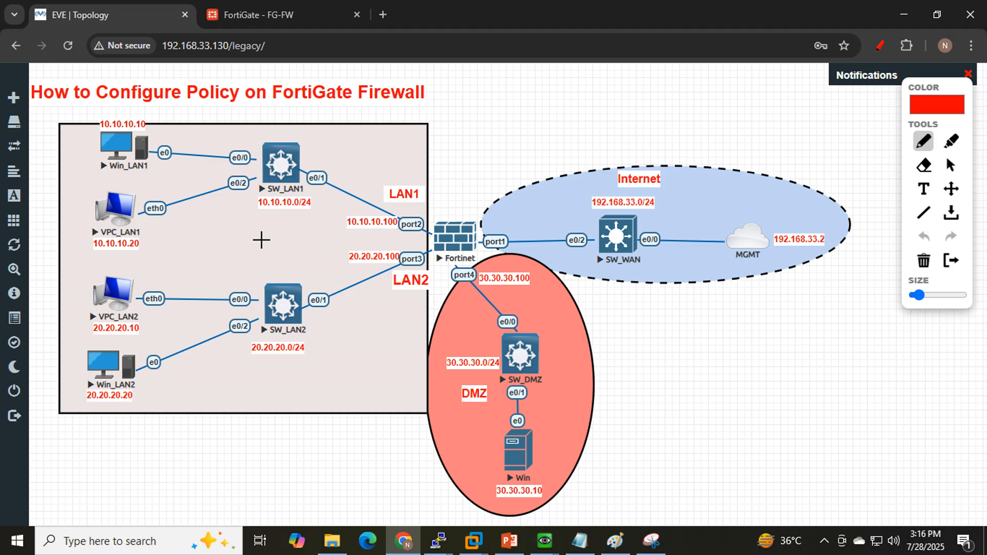
mouse_move(241, 234)
left_mouse_down()
mouse_move(325, 223)
mouse_move(405, 245)
left_mouse_up()
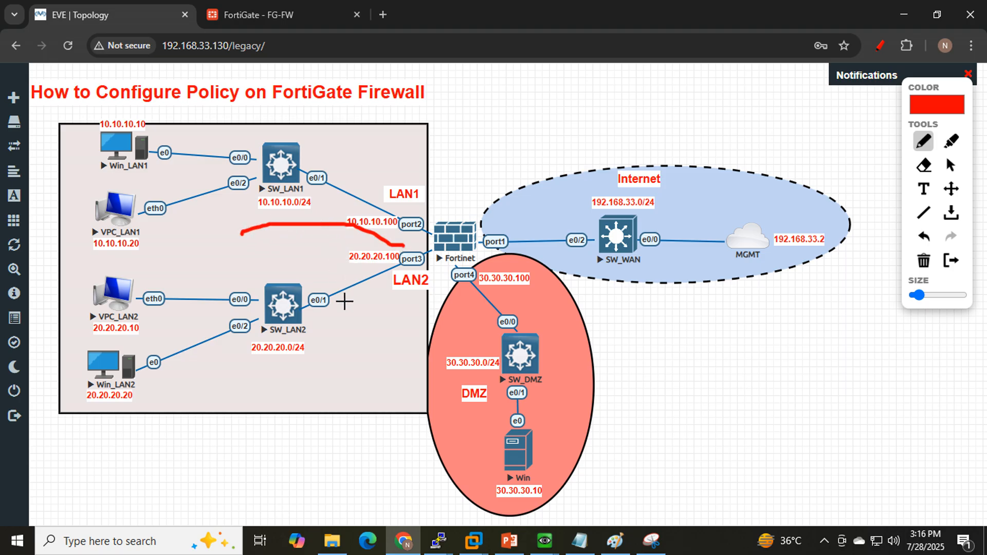
left_click_drag(270, 366, 389, 328)
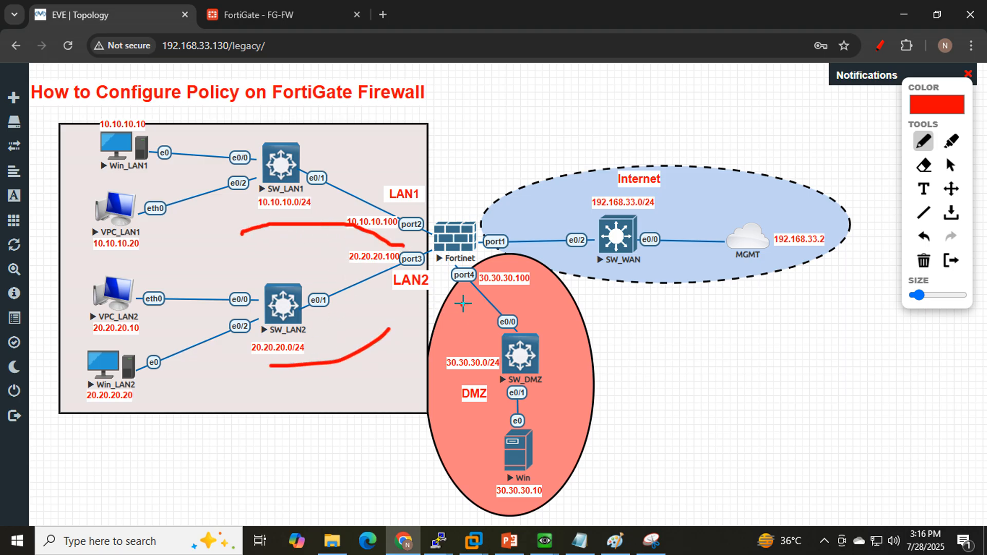
left_click_drag(462, 304, 512, 291)
left_click_drag(441, 233, 487, 190)
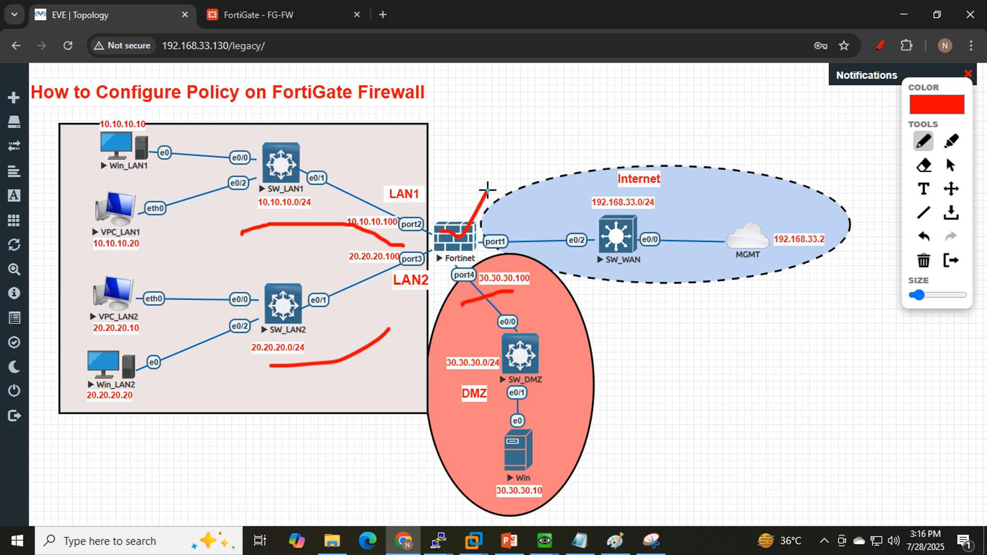
mouse_move(457, 250)
left_mouse_down()
mouse_move(525, 215)
mouse_move(639, 211)
mouse_move(780, 222)
mouse_move(753, 240)
left_mouse_up()
mouse_move(405, 307)
left_mouse_down()
mouse_move(452, 321)
mouse_move(525, 310)
mouse_move(548, 207)
mouse_move(451, 169)
mouse_move(366, 226)
mouse_move(396, 299)
mouse_move(422, 311)
left_mouse_up()
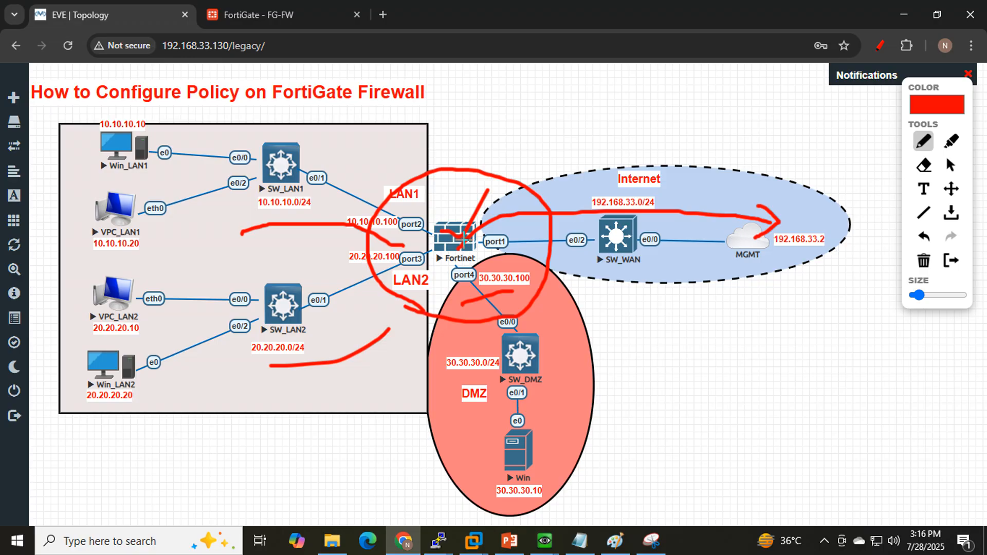
Switch back to the FortiGate web interface and expand the Network dashboard's Routing widget to full screen to examine the routing table.
left_click(264, 20)
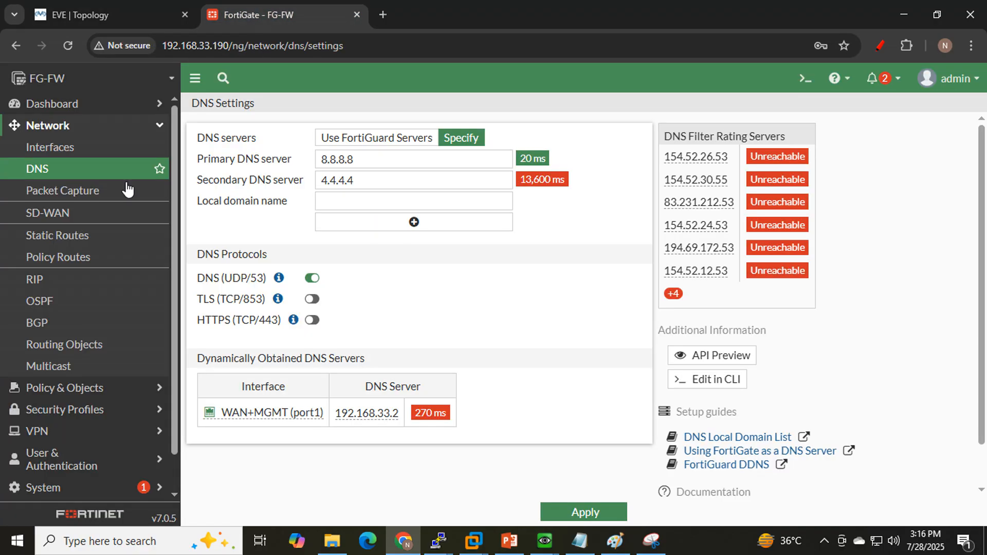
left_click(82, 105)
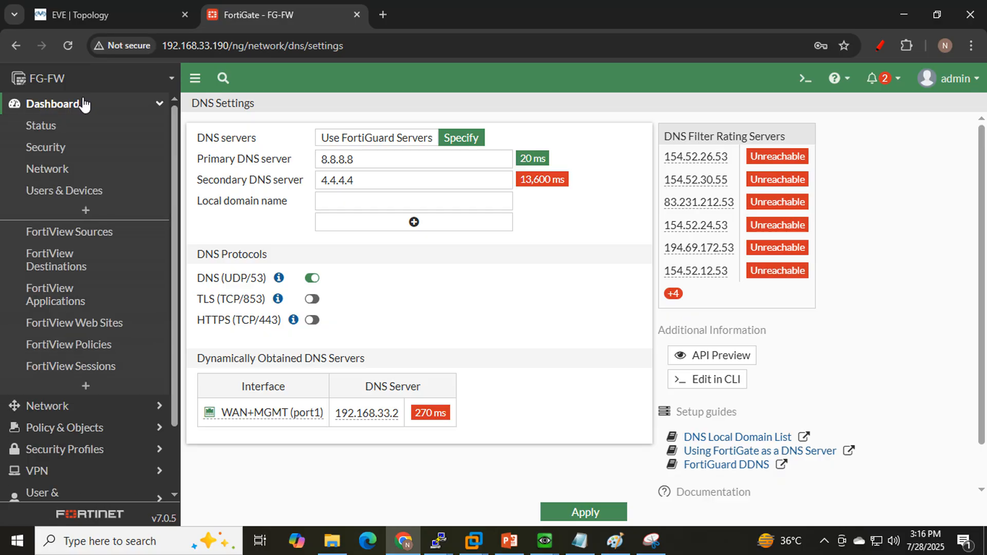
left_click(57, 172)
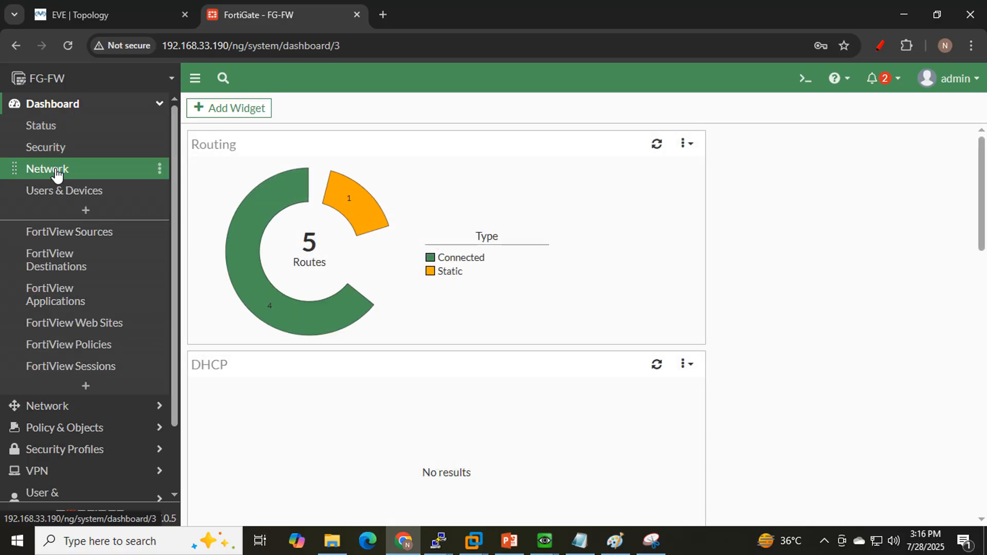
mouse_move(688, 290)
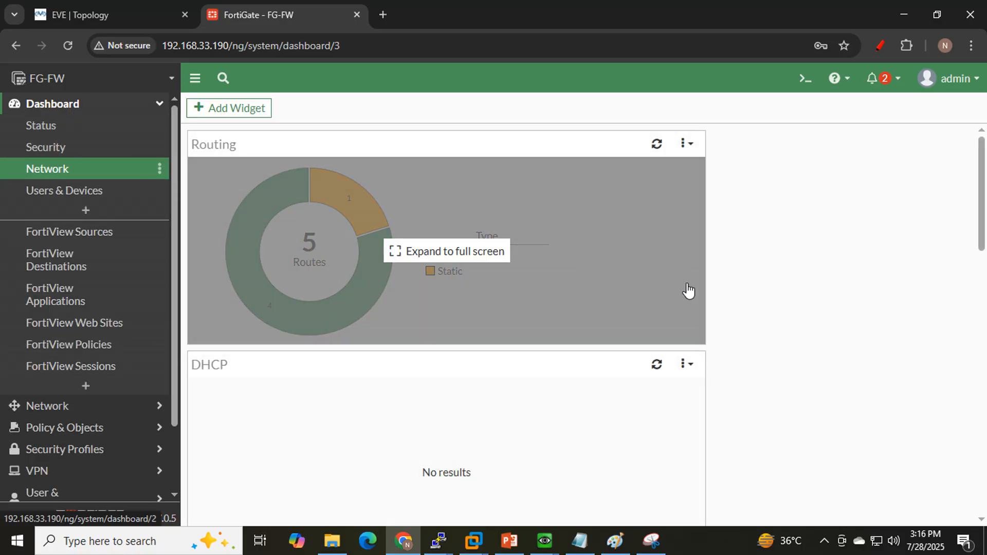
left_click(487, 300)
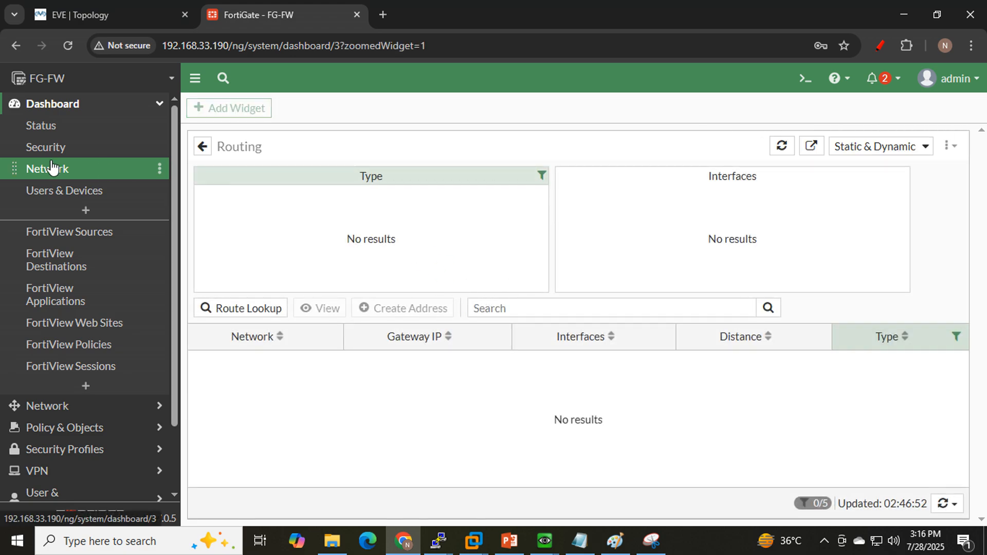
left_click(56, 180)
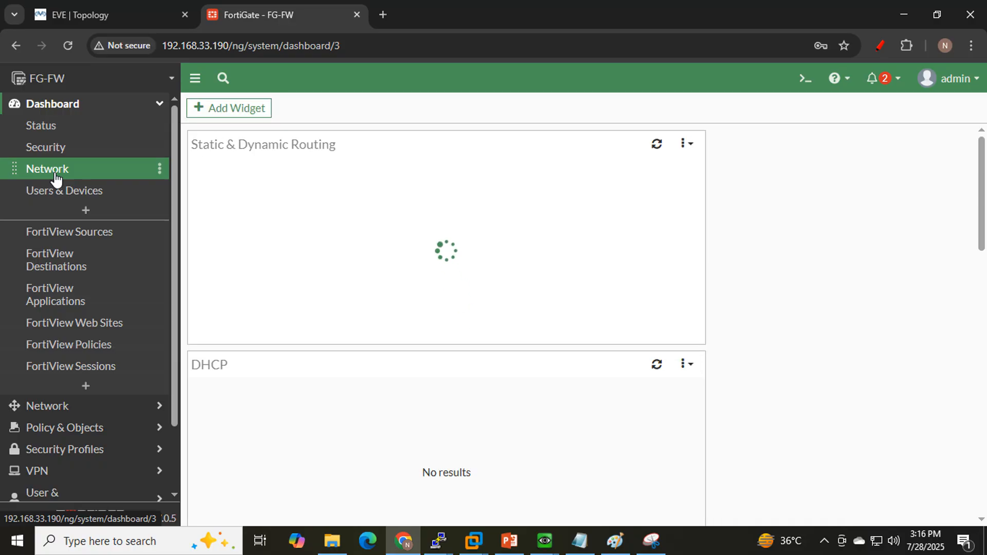
left_click(431, 260)
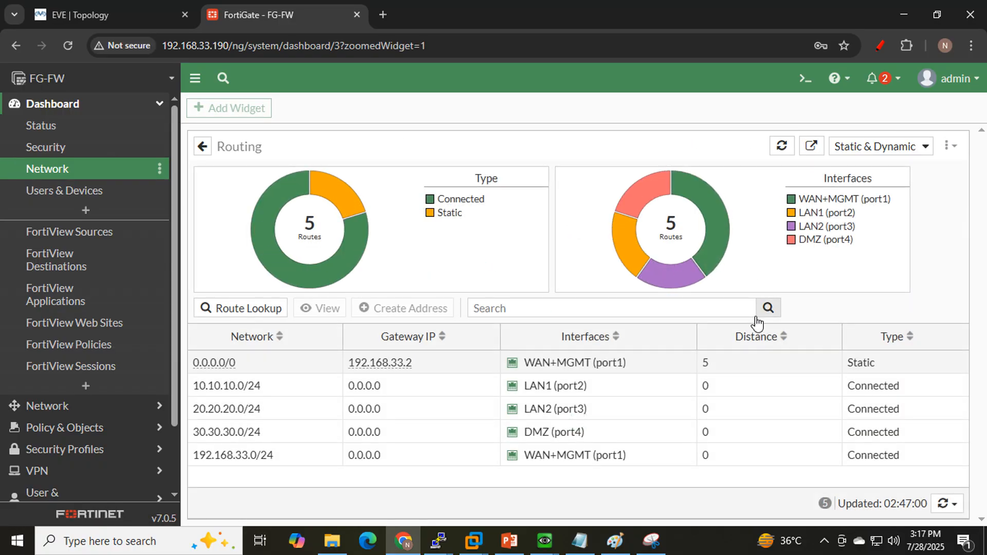
Select the 0.0.0.0/0 static route, inspect its gateway IP and compare it with the MGMT address in the EVE topology.
left_click(436, 371)
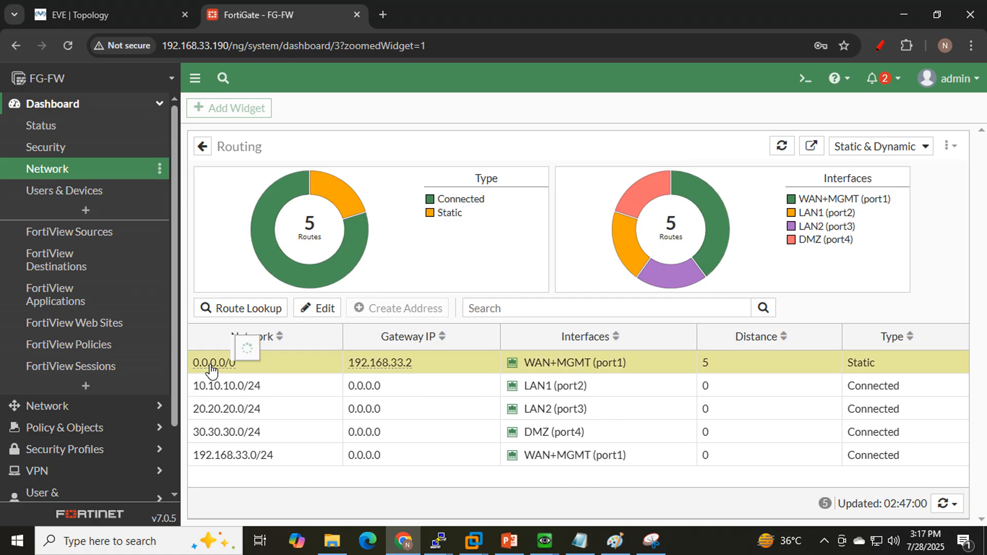
mouse_move(390, 370)
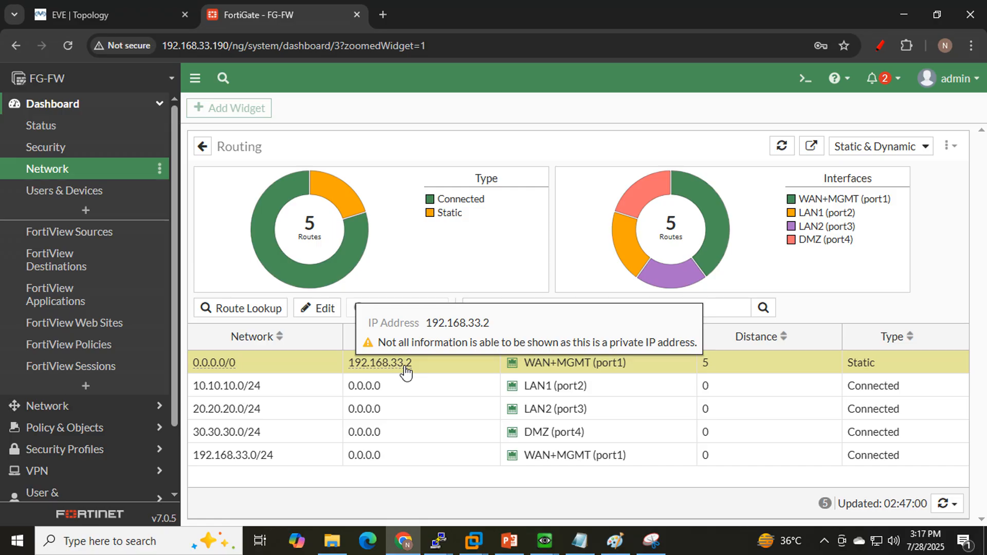
left_click(104, 12)
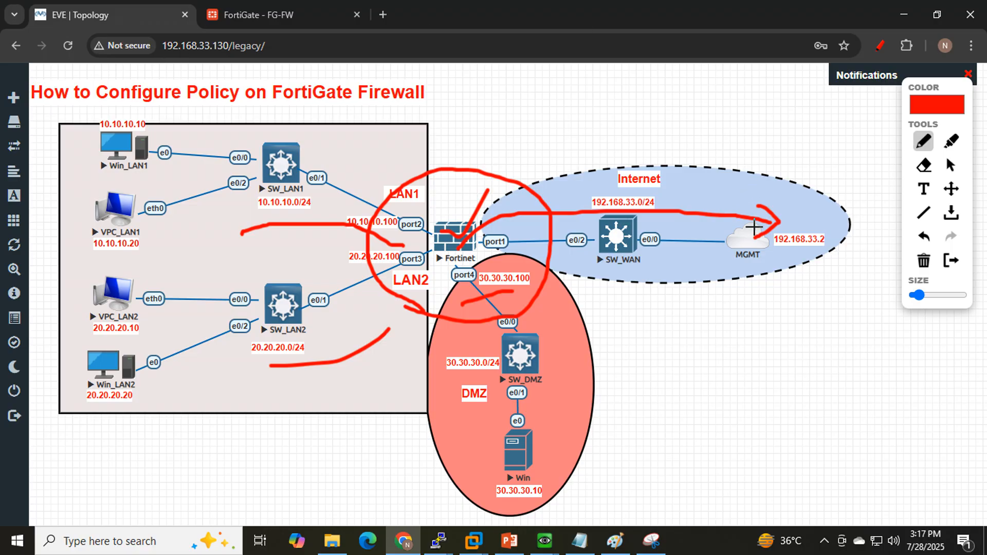
left_click(292, 15)
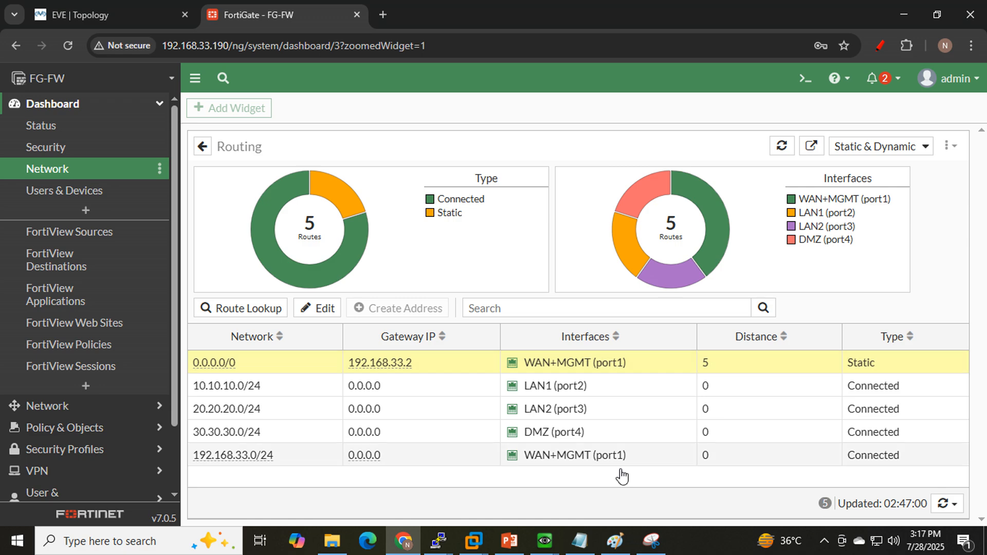
Switch to the Notepad notes and highlight the NAT item followed by the Policy item in the configuration outline.
left_click(580, 540)
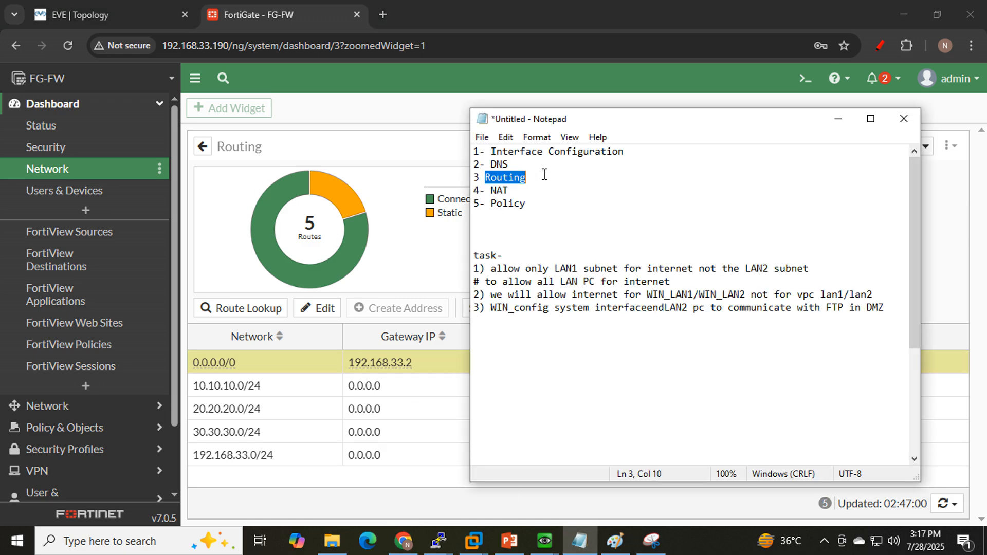
left_click_drag(506, 191, 475, 190)
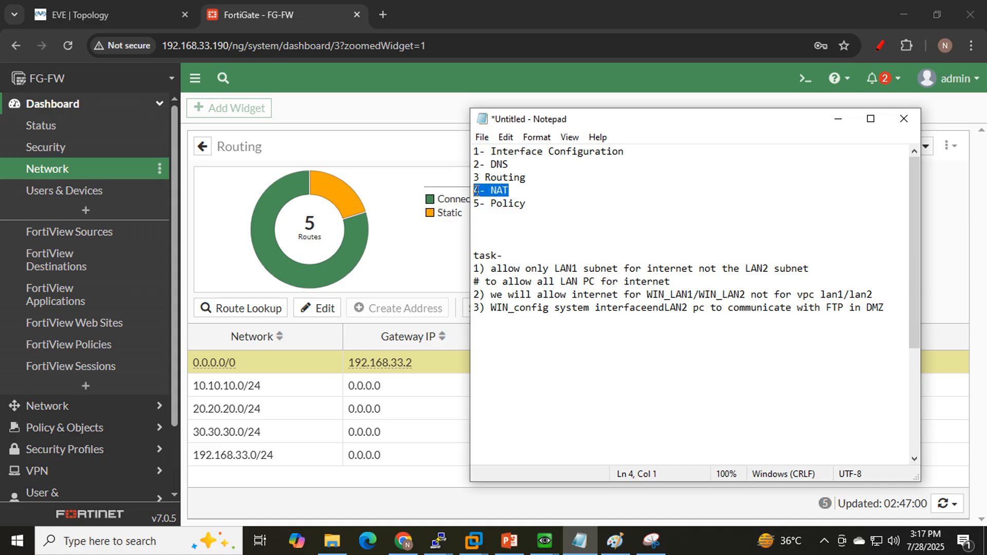
left_click_drag(534, 205, 473, 203)
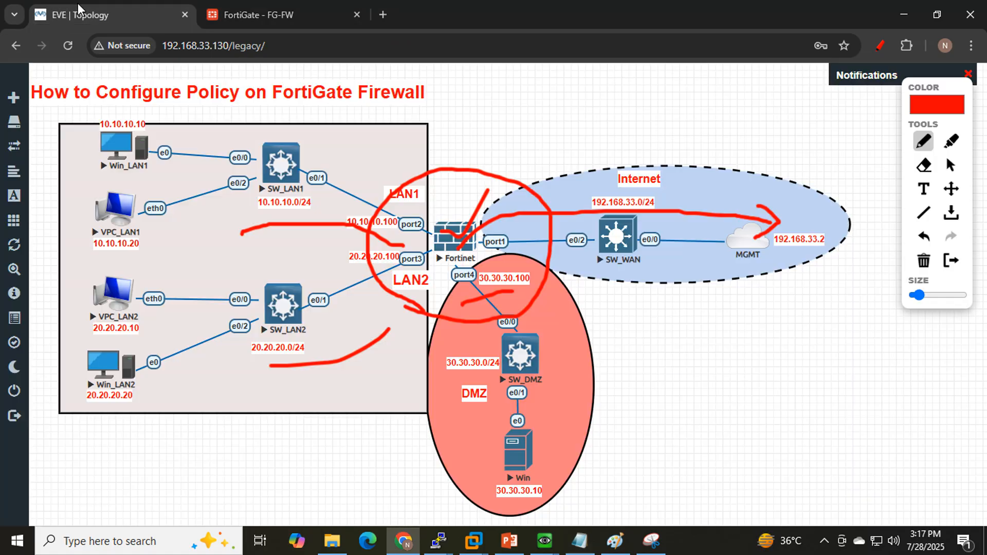
Mark the firewall on the EVE topology, clear the annotations, mark the DMZ Win server, circle the LAN PCs and clear the annotations again.
left_click(78, 6)
mouse_move(444, 228)
left_mouse_down()
mouse_move(465, 230)
mouse_move(483, 209)
left_mouse_up()
left_click(879, 45)
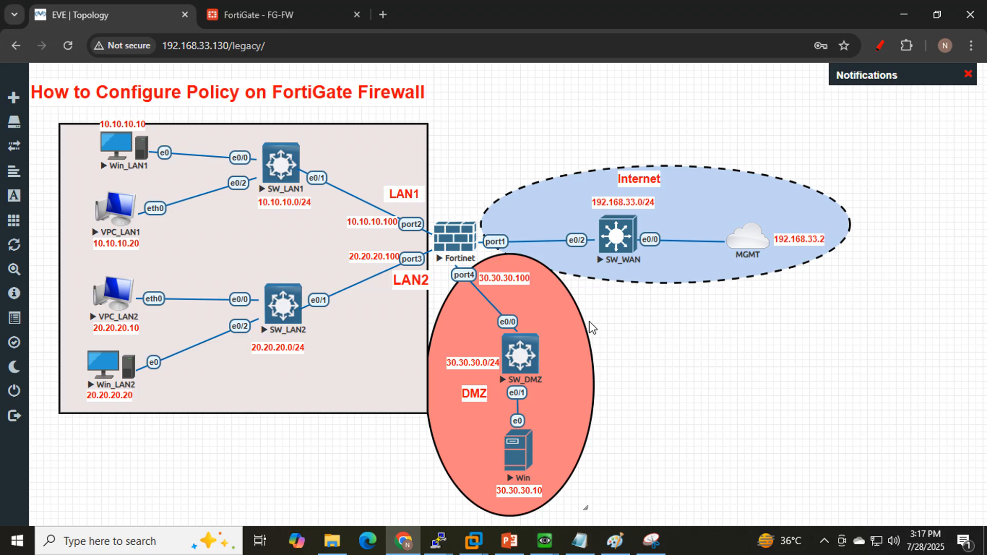
left_click(880, 46)
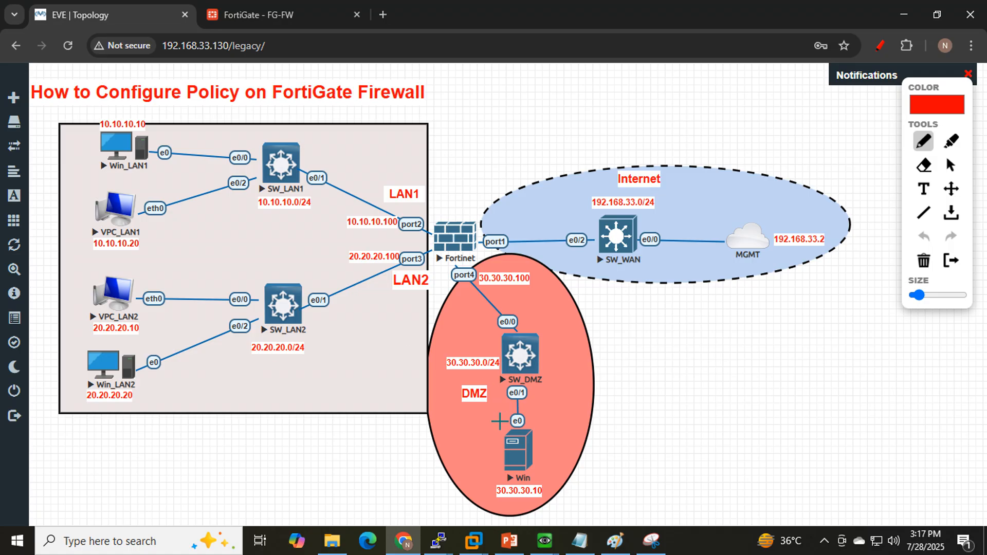
left_click_drag(520, 456, 578, 416)
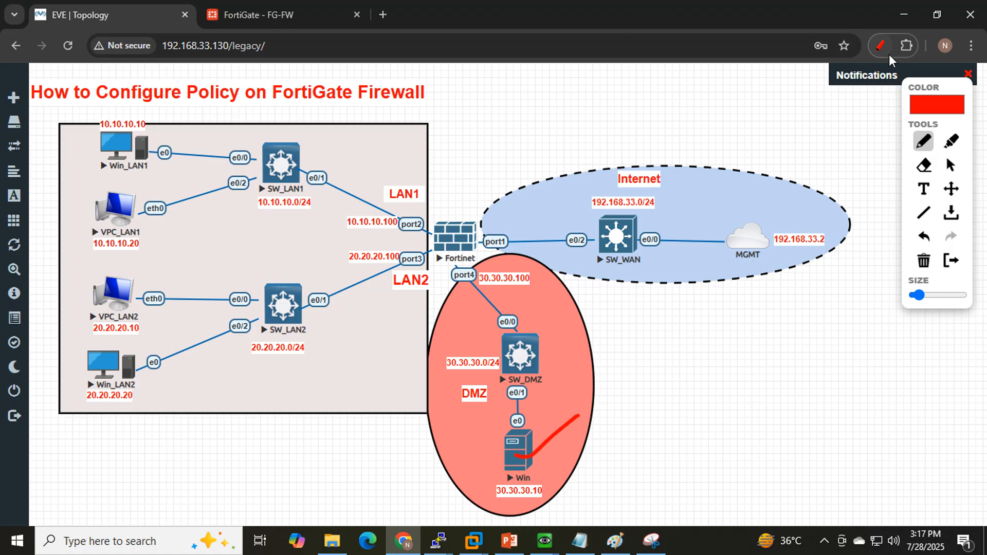
mouse_move(140, 408)
left_mouse_down()
mouse_move(261, 208)
mouse_move(67, 200)
mouse_move(103, 398)
mouse_move(122, 404)
left_mouse_up()
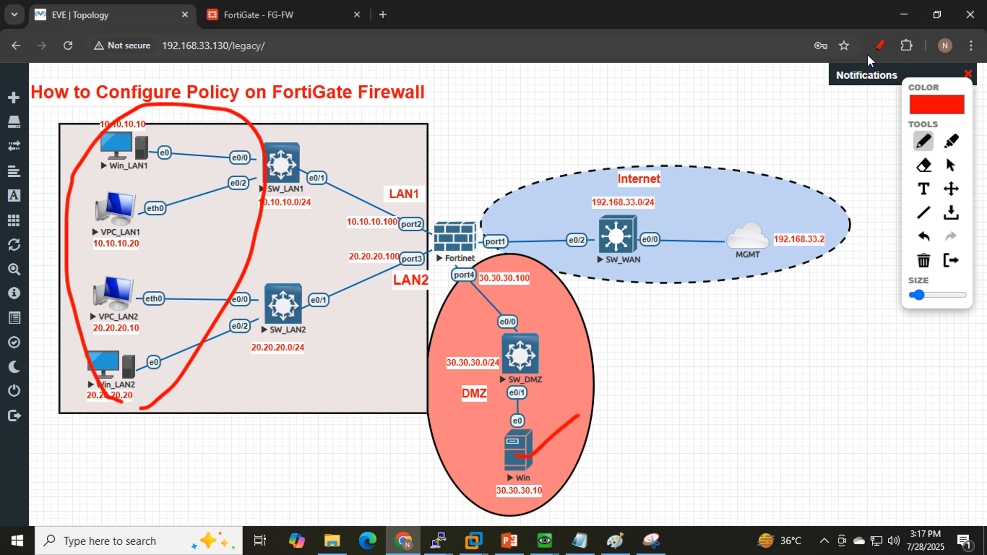
left_click(880, 45)
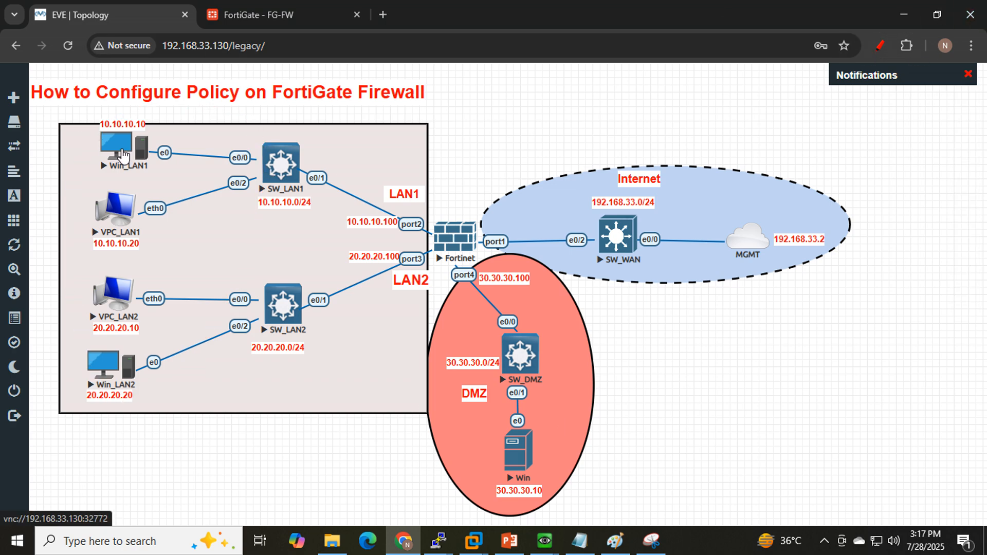
Open the Win_LAN1 console, check its IP settings with ipconfig in Command Prompt, and minimize both windows.
left_click(550, 544)
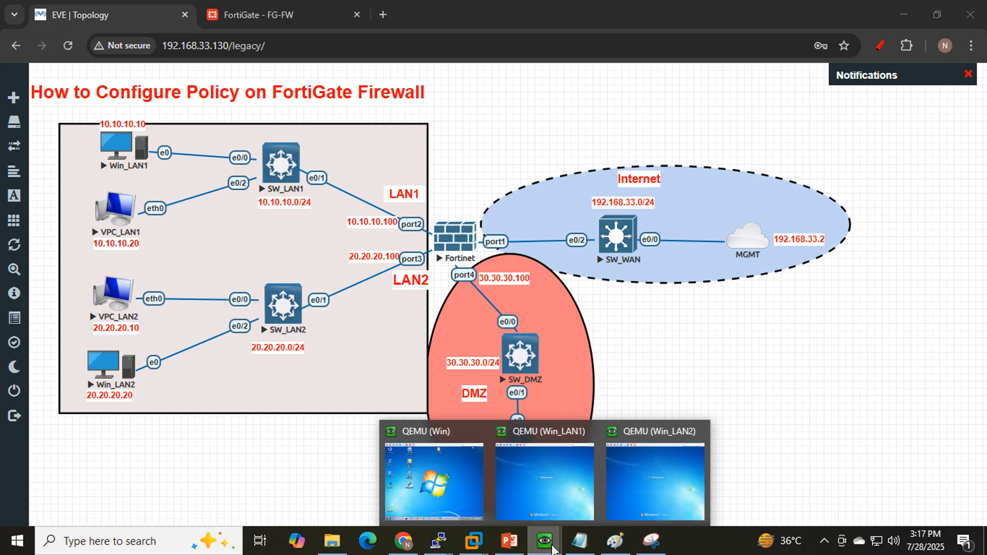
left_click(544, 482)
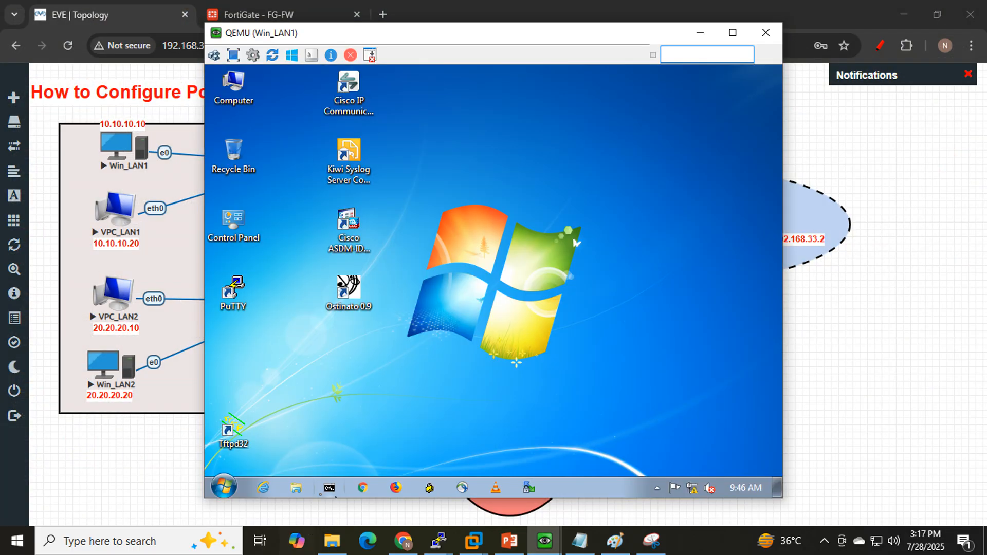
left_click(329, 487)
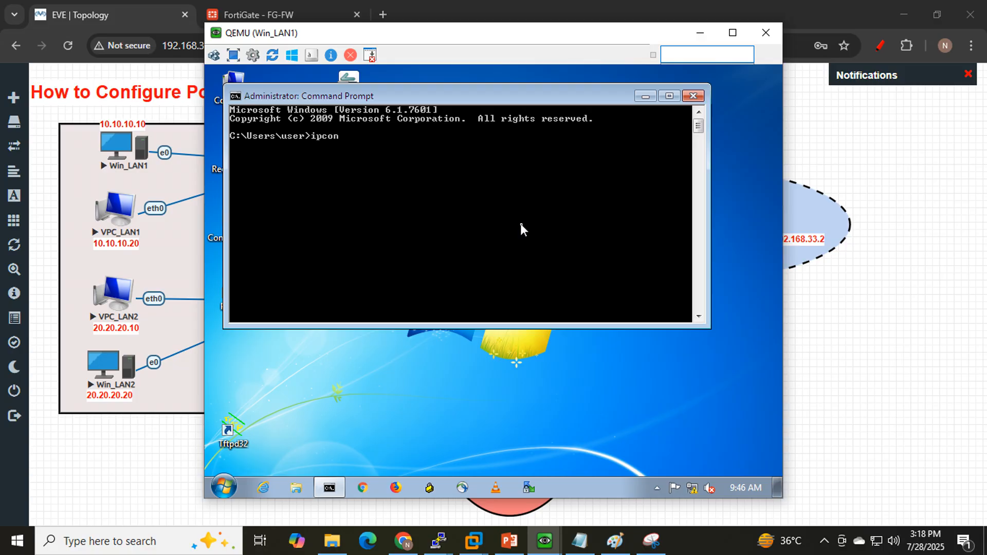
type("ipconfig")
key("Return")
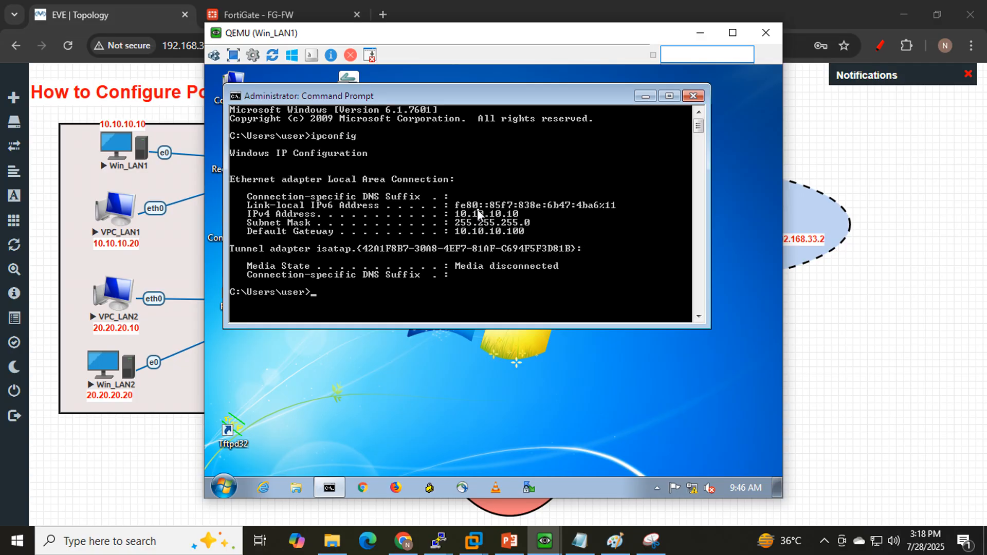
left_click(646, 96)
left_click(699, 32)
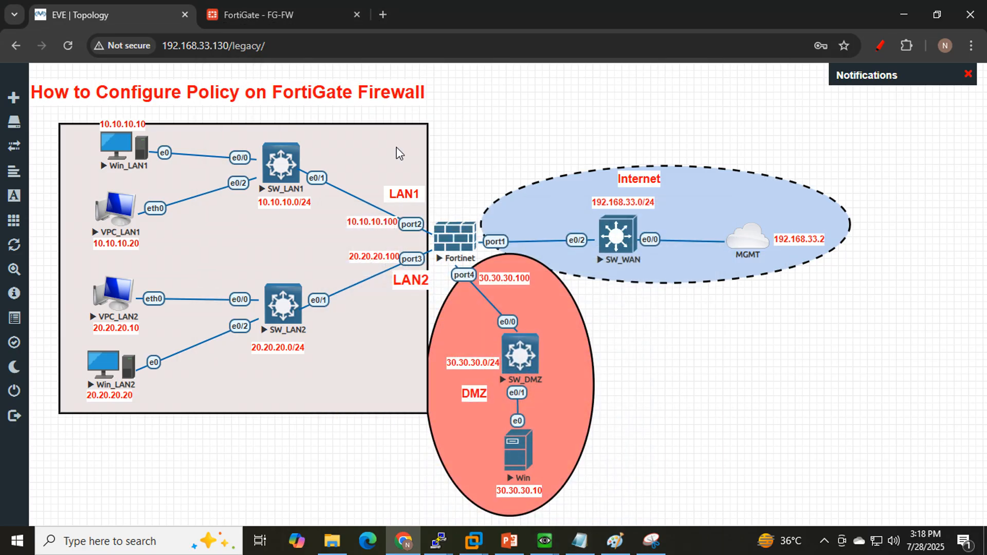
Try to open the VPC_LAN1 console from the EVE topology in PuTTY and close the session.
left_click(113, 218)
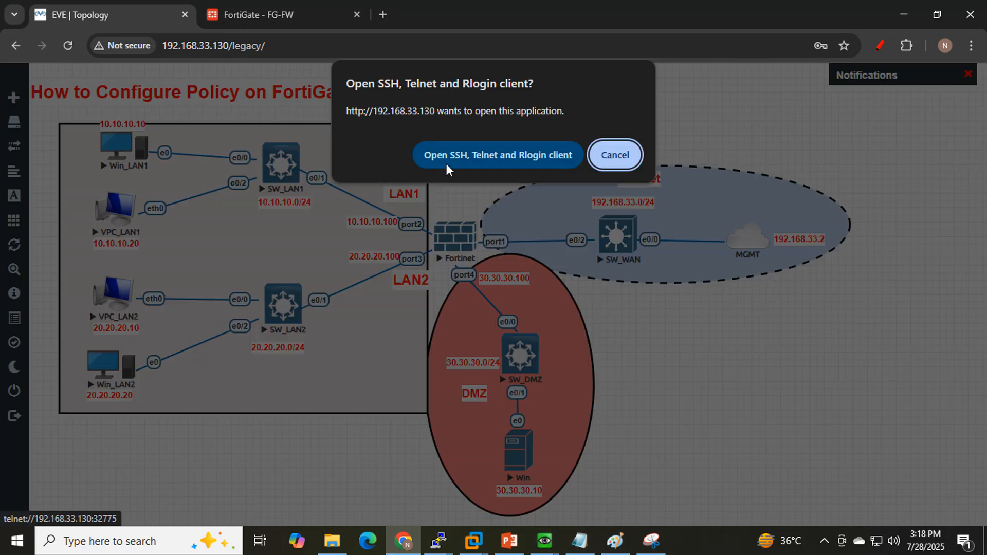
left_click(470, 162)
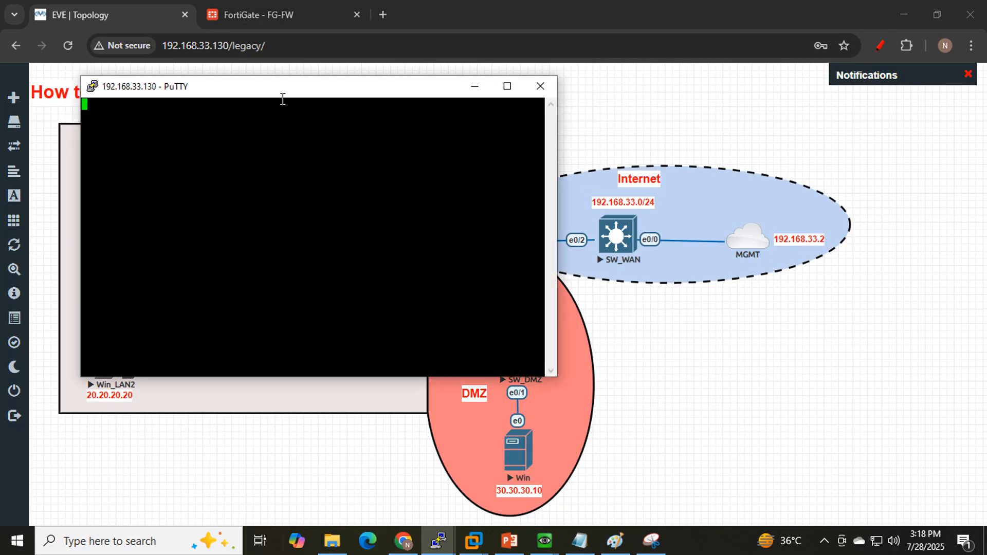
left_click_drag(283, 95, 619, 149)
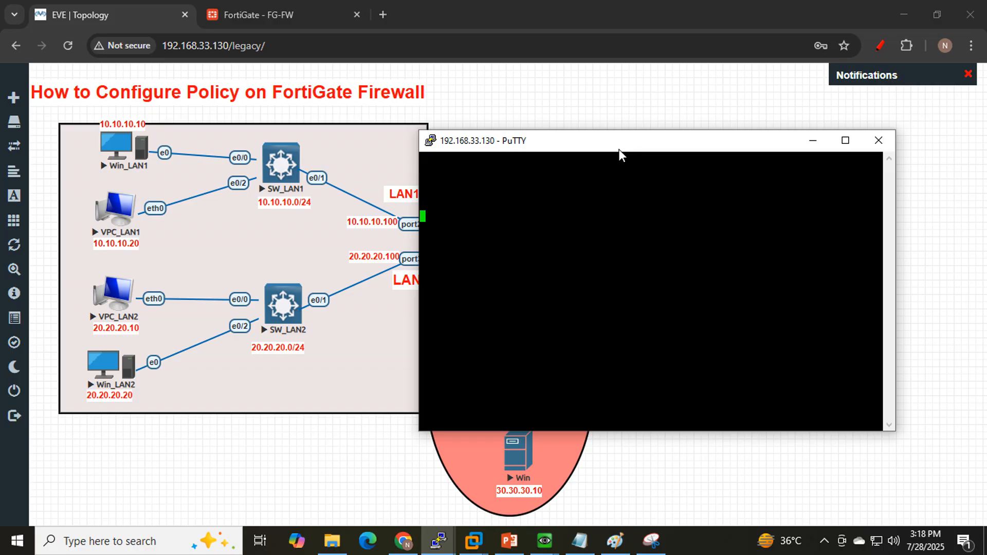
left_click(878, 141)
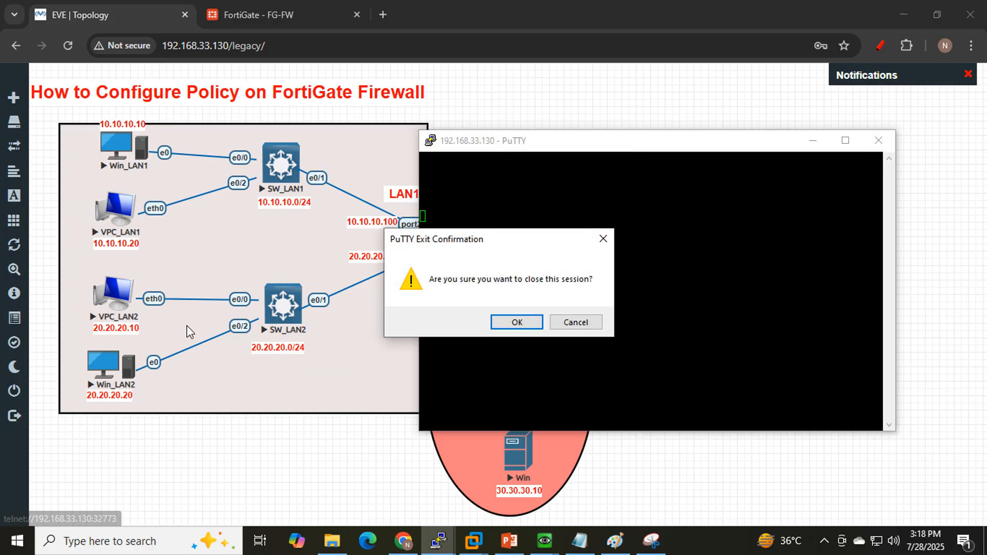
left_click(517, 321)
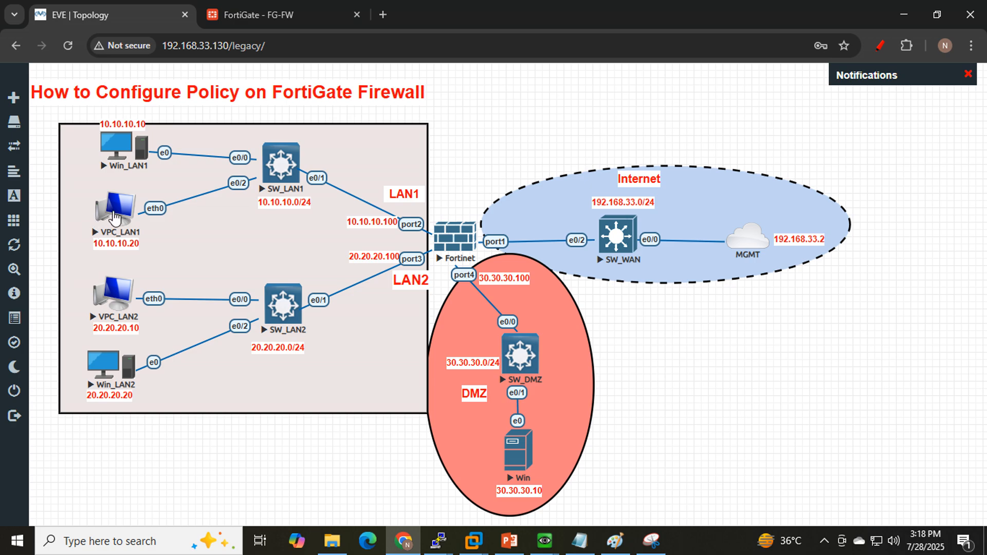
Retry opening the VPC_LAN1 console in PuTTY from the EVE topology, and close the session.
left_click(130, 212)
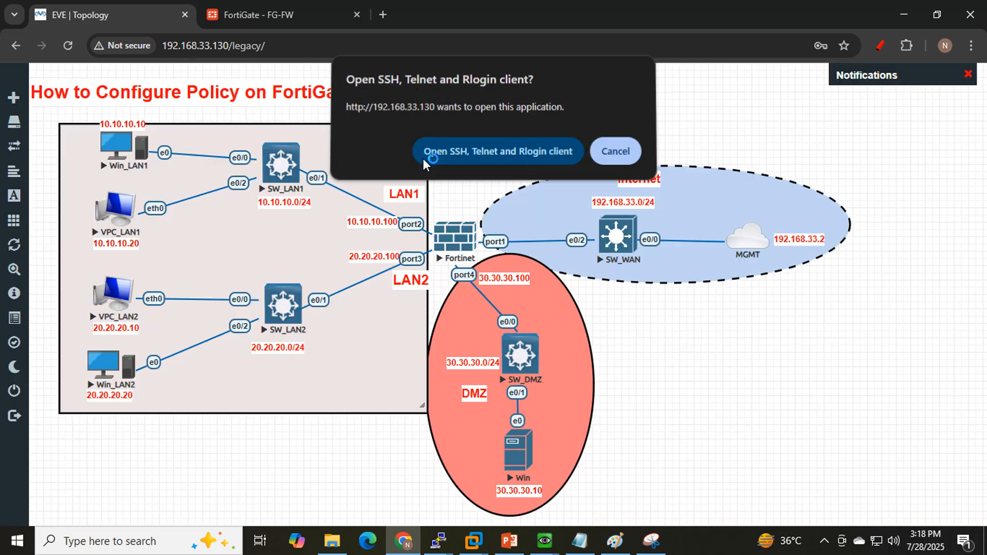
left_click(423, 158)
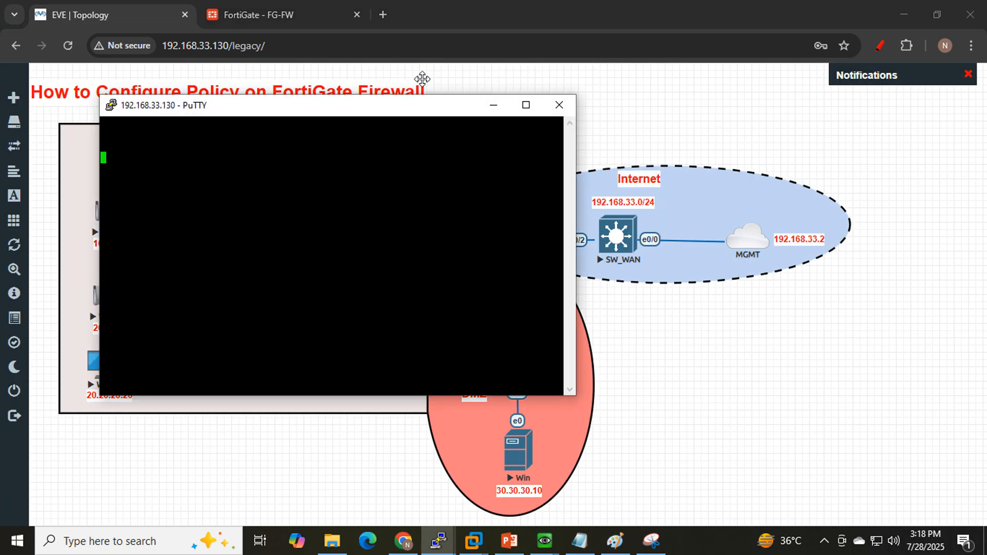
left_click(559, 107)
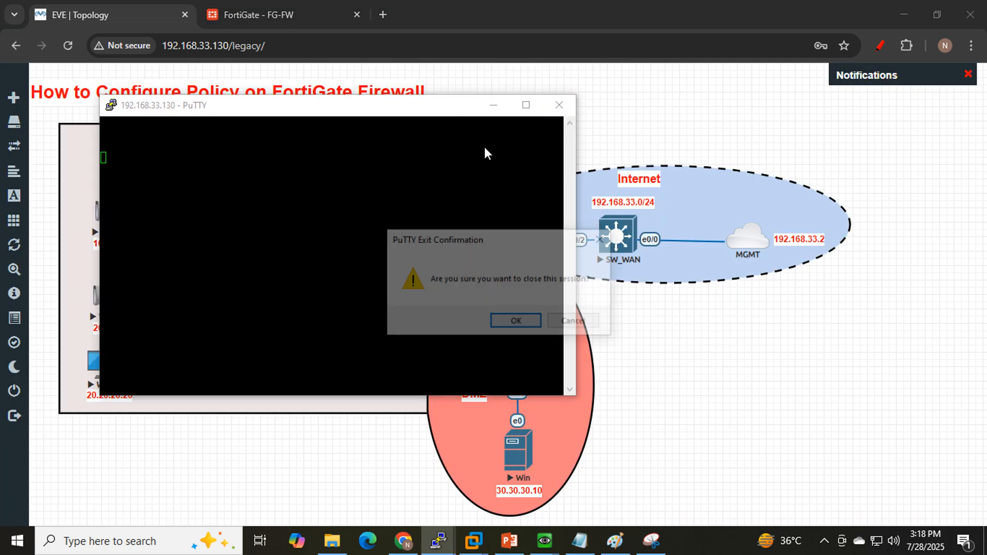
left_click(512, 321)
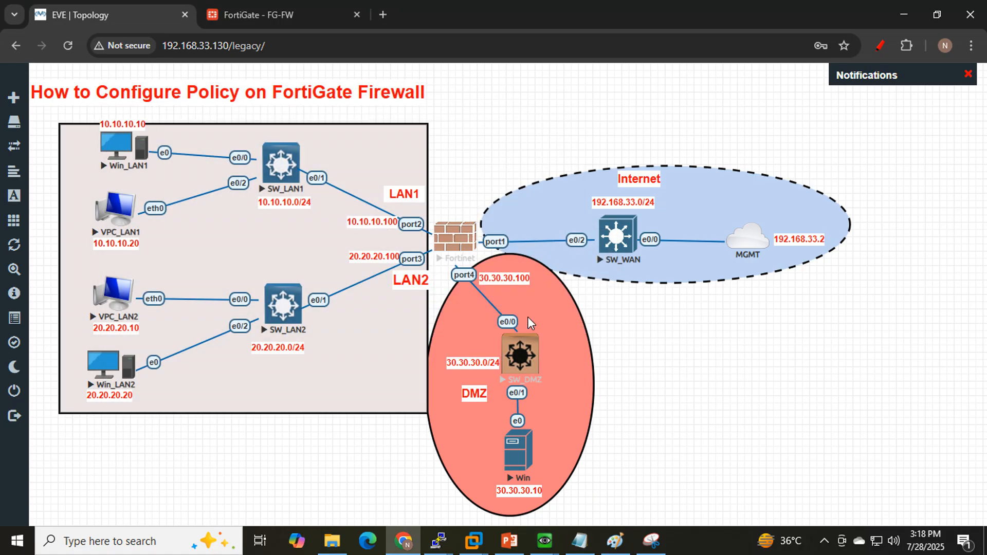
Open the Win_LAN2 console, dismiss the restart prompt, and check its IP settings with ipconfig in Command Prompt.
left_click(105, 371)
left_click(495, 156)
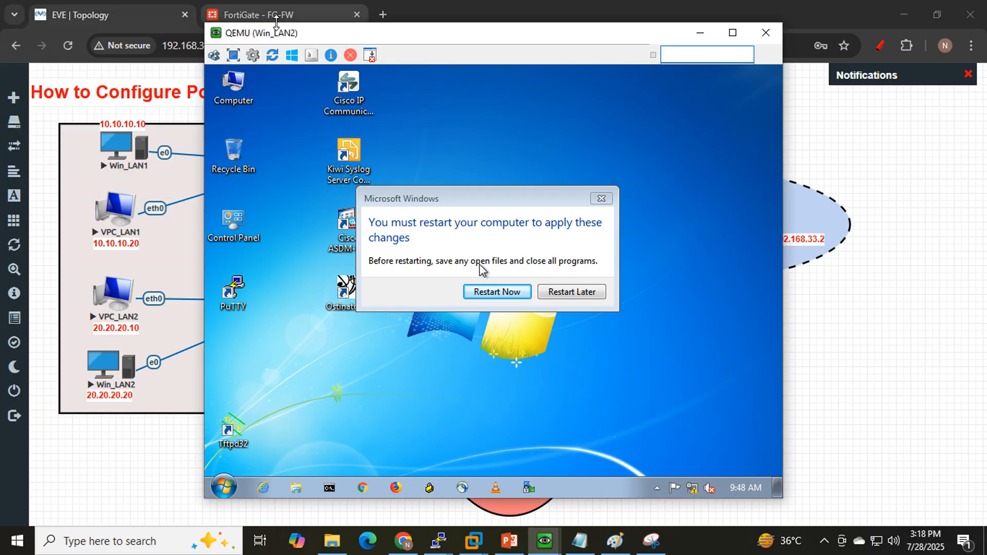
left_click(601, 199)
left_click(322, 492)
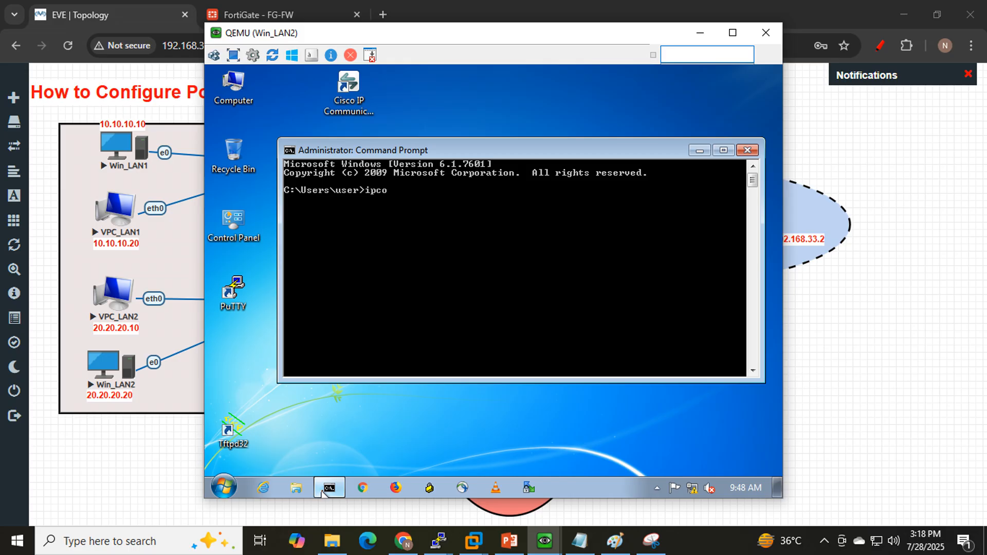
type("ipconfig")
key("Return")
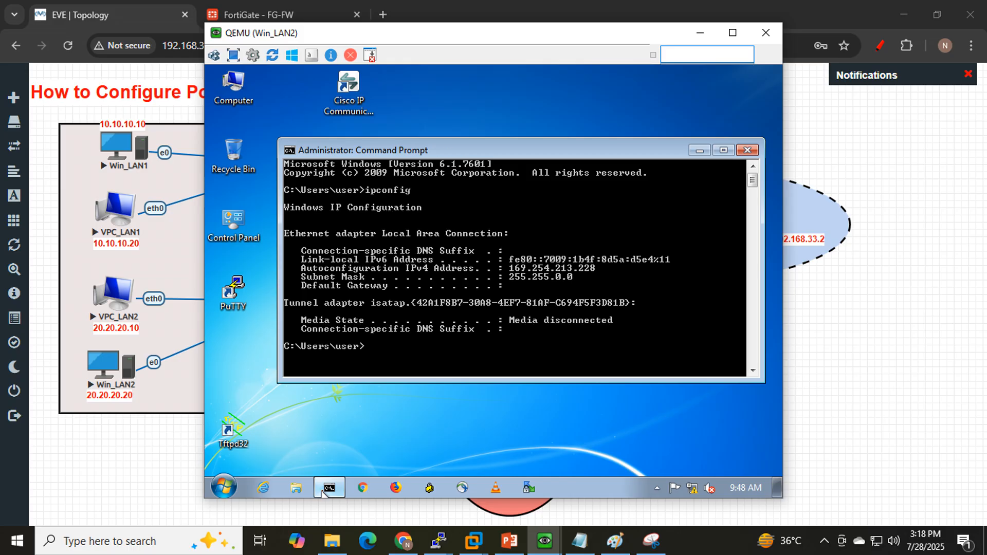
left_click(698, 150)
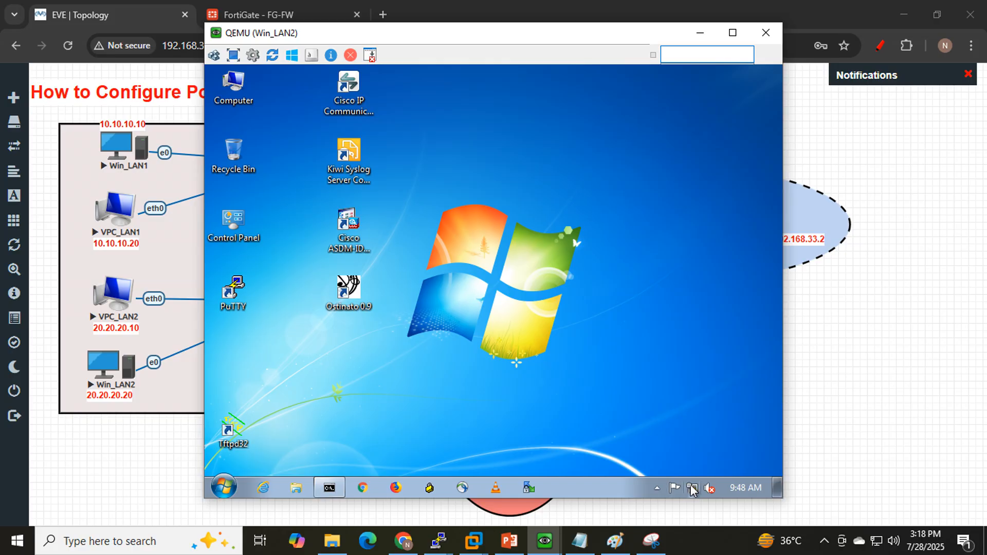
Open the IPv4 properties of the Local Area Connection adapter on Win_LAN2.
right_click(692, 489)
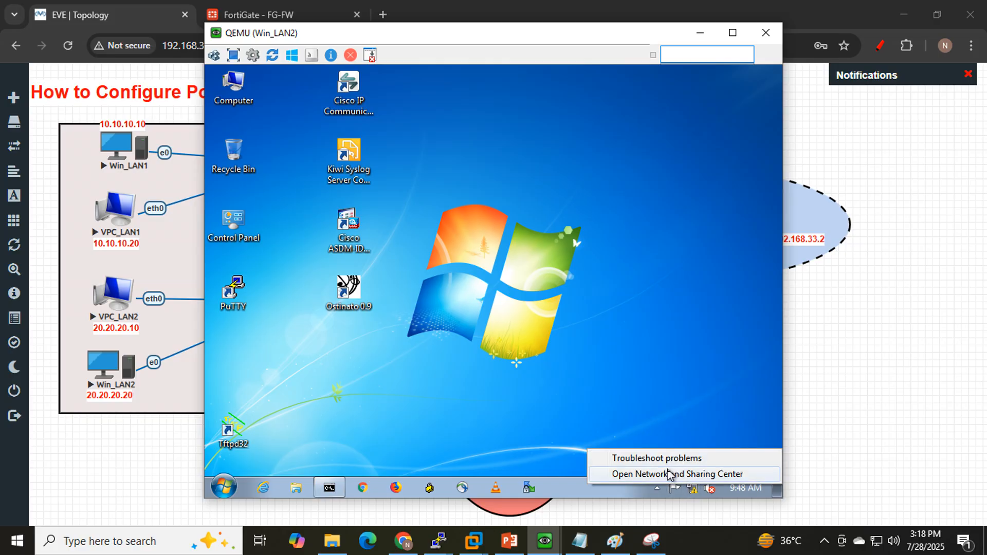
left_click(669, 474)
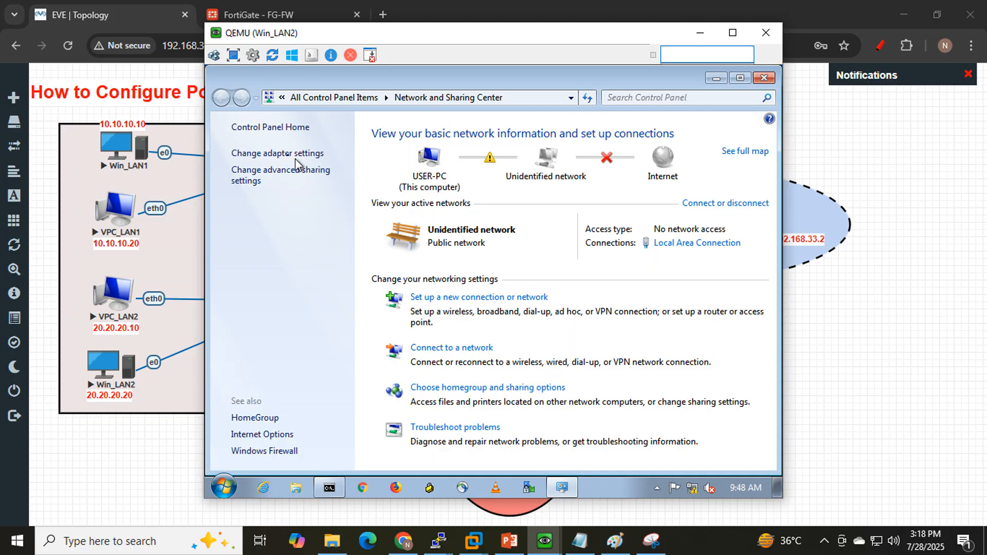
left_click(286, 154)
right_click(294, 153)
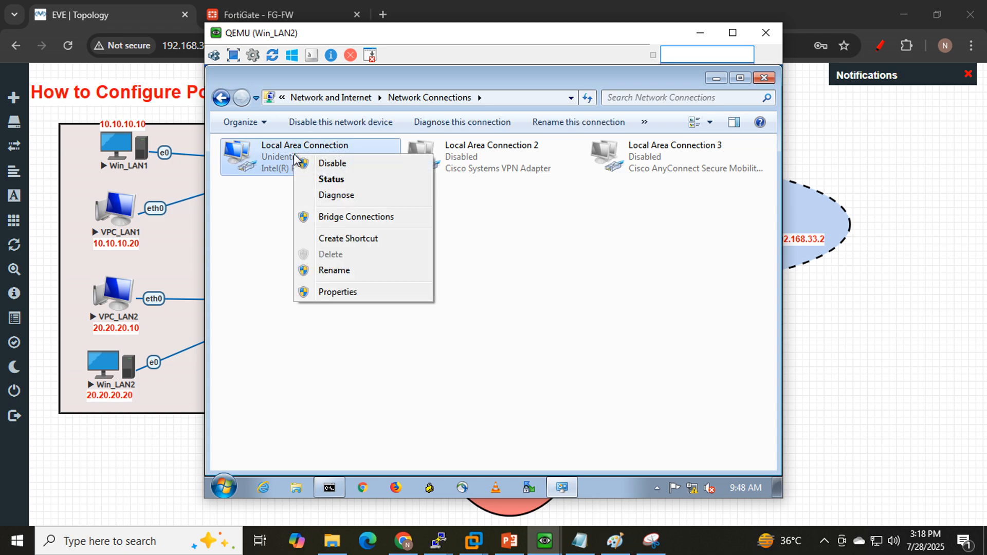
left_click(329, 292)
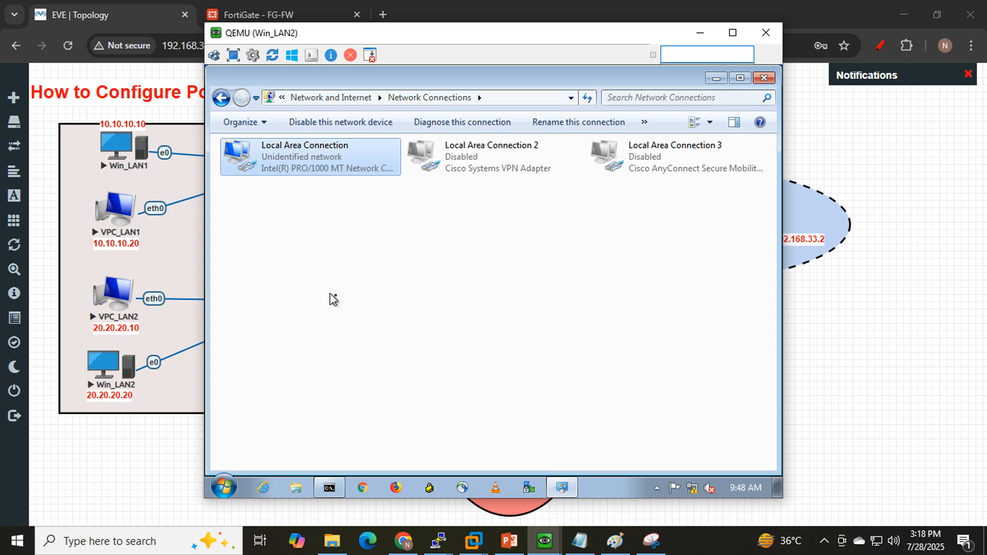
double_click(296, 309)
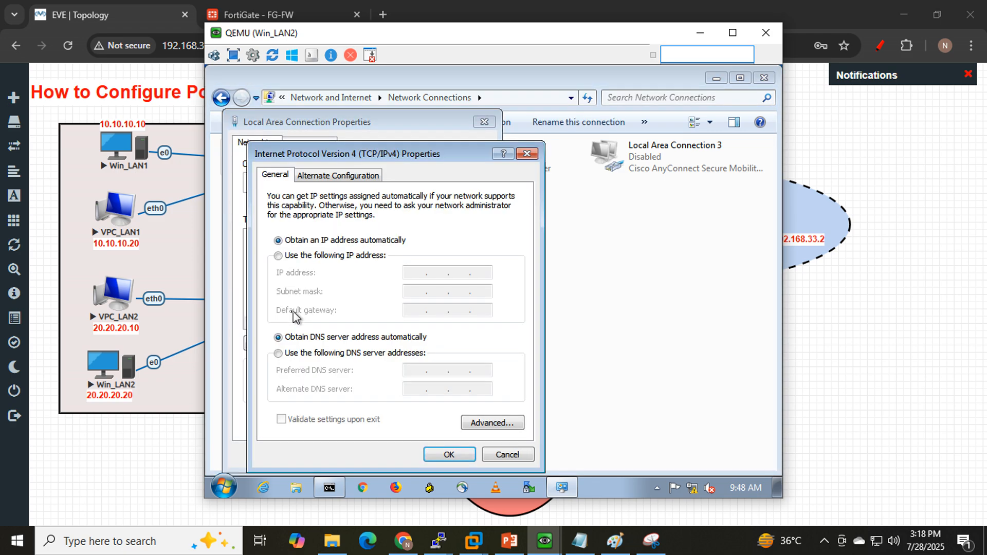
Set static IP 20.20.20.20, mask 255.255.255.0, gateway 20.20.20.100 and DNS 8.8.8.8, apply them and close the network windows.
left_click(278, 256)
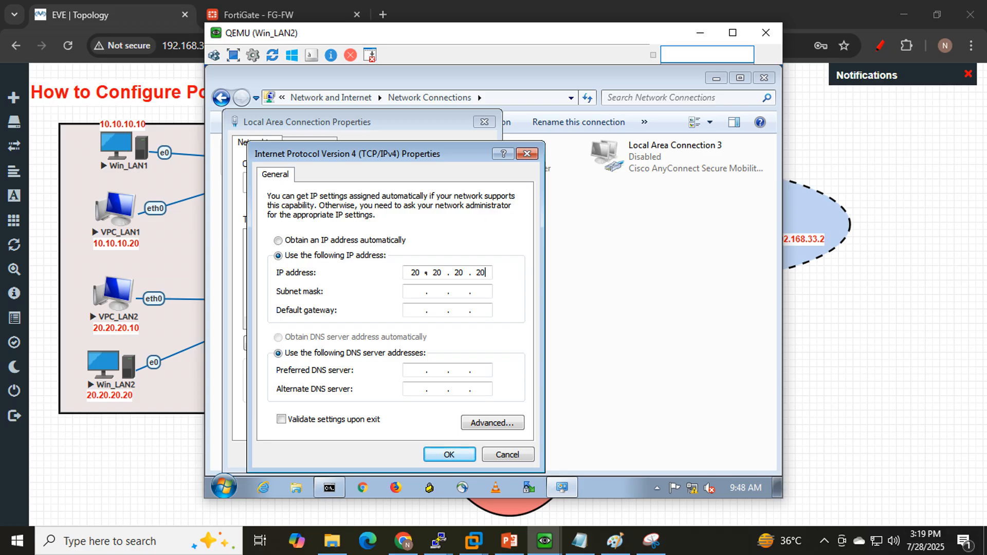
key("Tab")
type("20.20.20.100")
key("Tab")
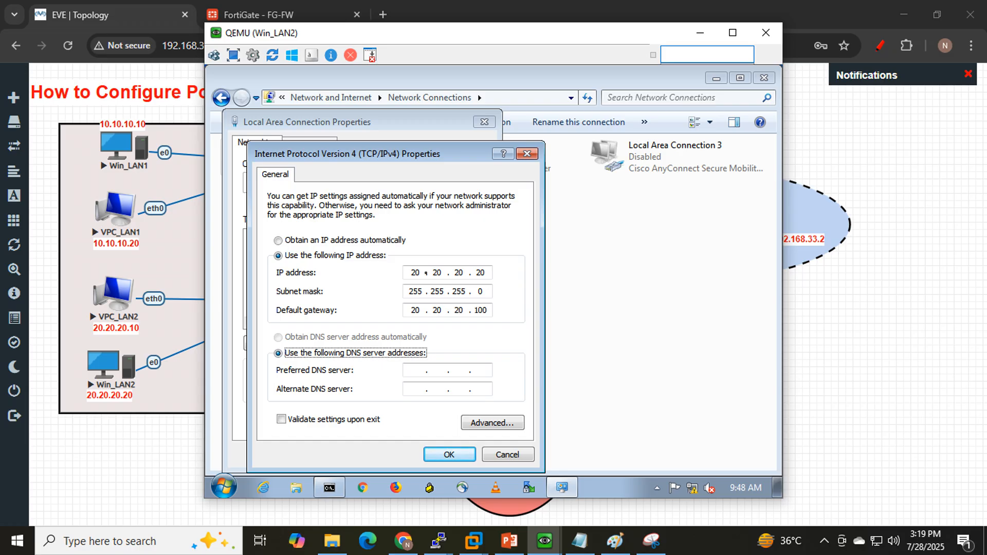
key("Tab")
type("8.8.8.8")
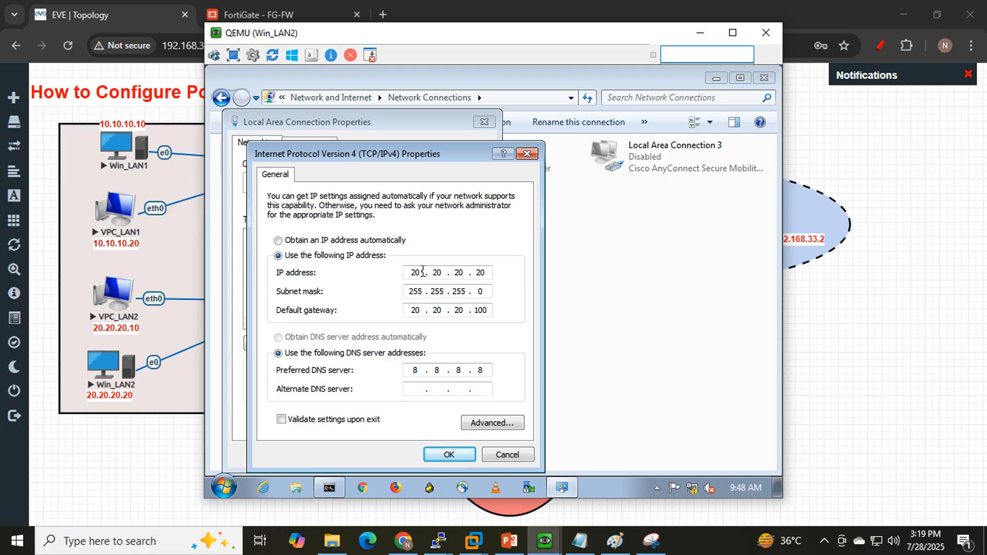
left_click(452, 454)
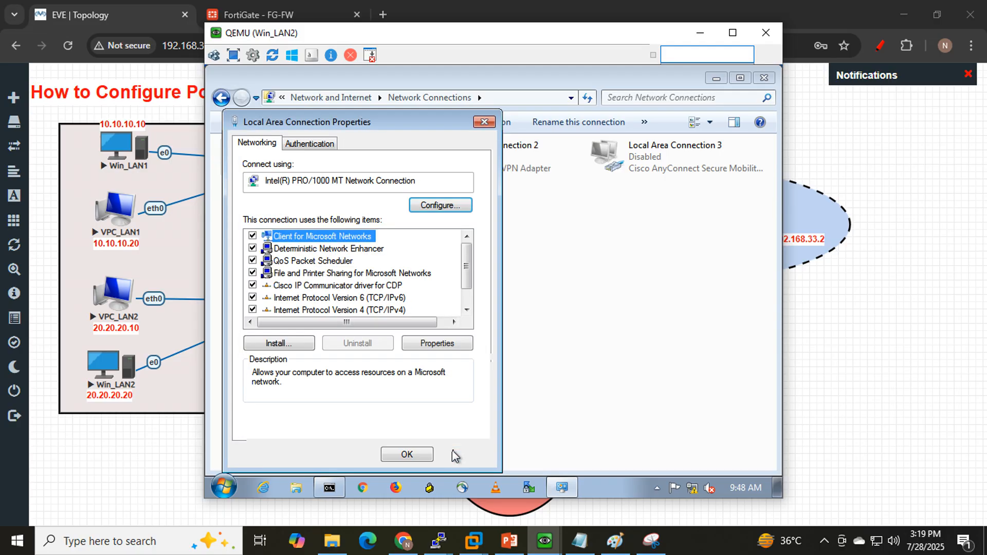
left_click(406, 455)
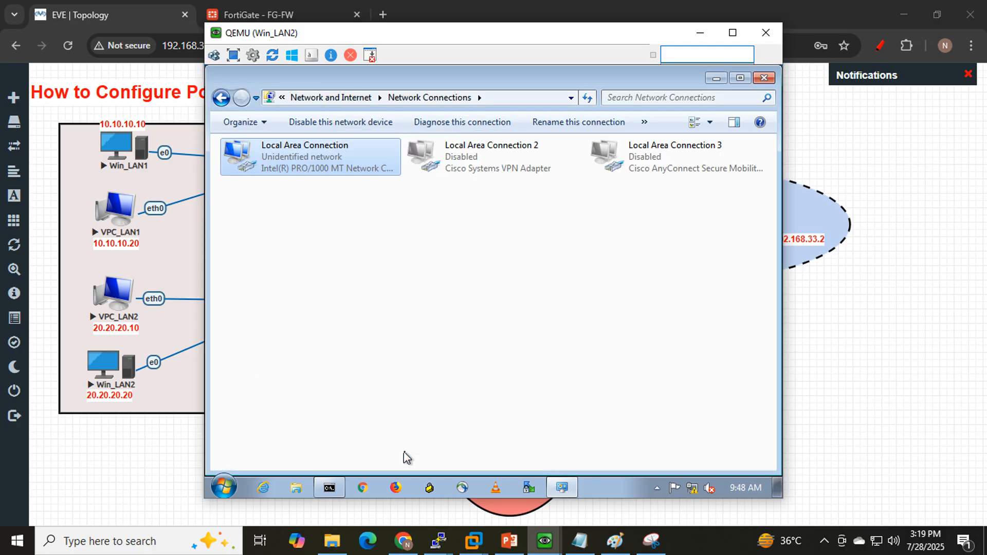
left_click(763, 77)
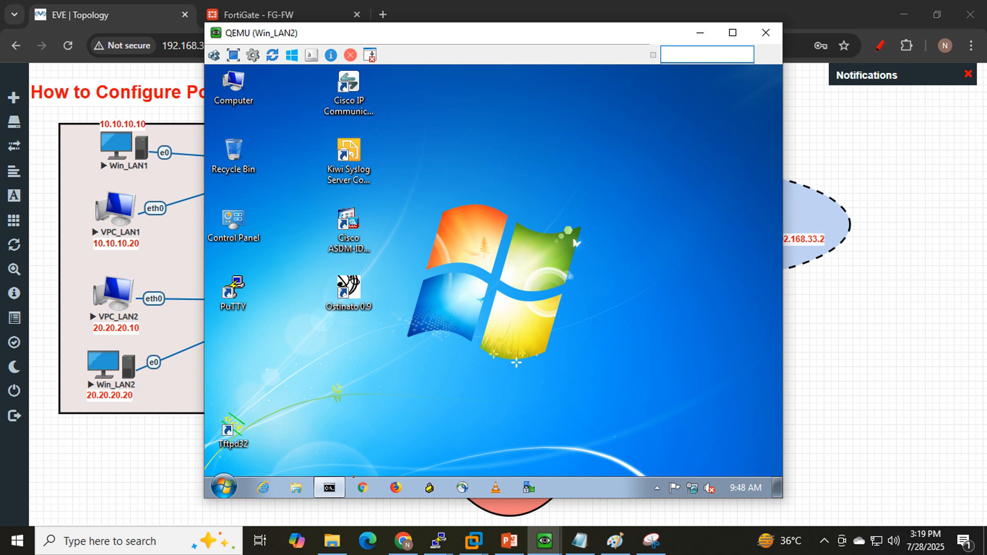
Recheck the IP settings of Win_LAN2 with ipconfig, and minimize both Command Prompt and the console.
left_click(331, 489)
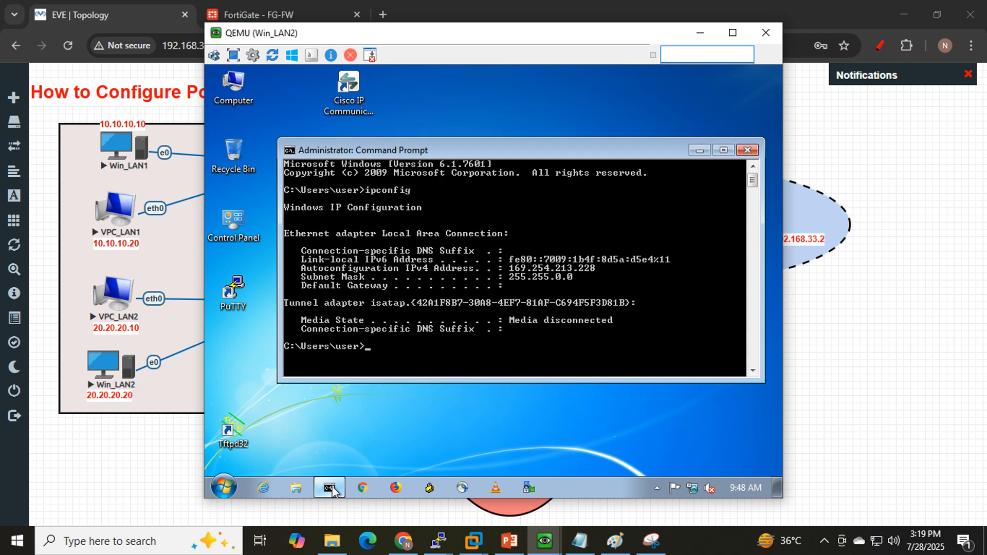
type("ipconfig")
key("Return")
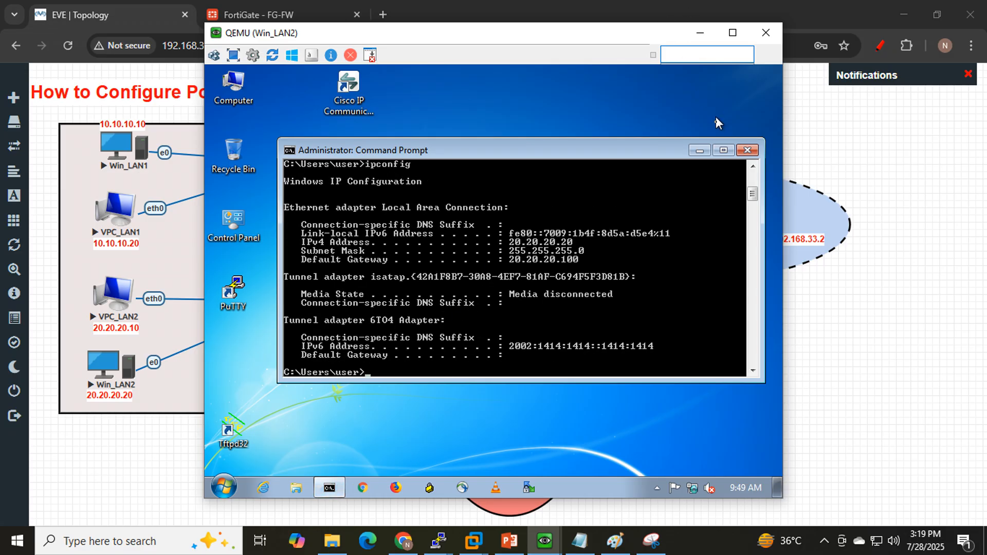
left_click(700, 150)
left_click(700, 33)
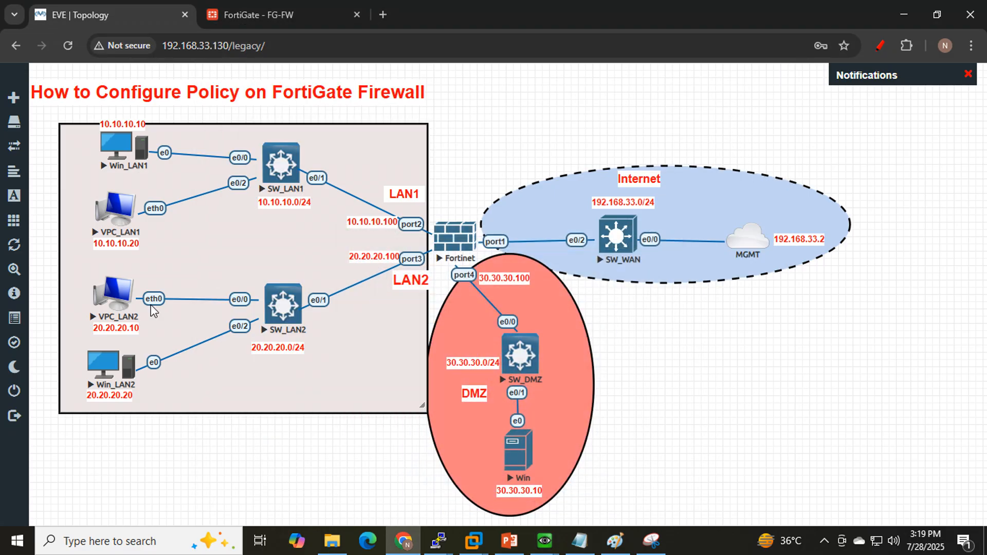
Open the VPC_LAN2 console in PuTTY from the EVE topology and list the available commands with ?
left_click(122, 304)
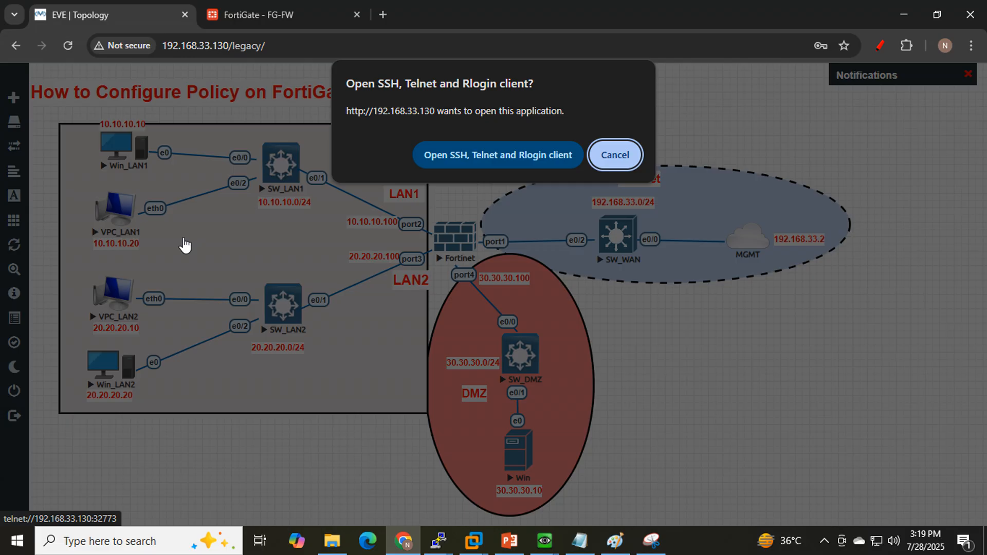
left_click(455, 155)
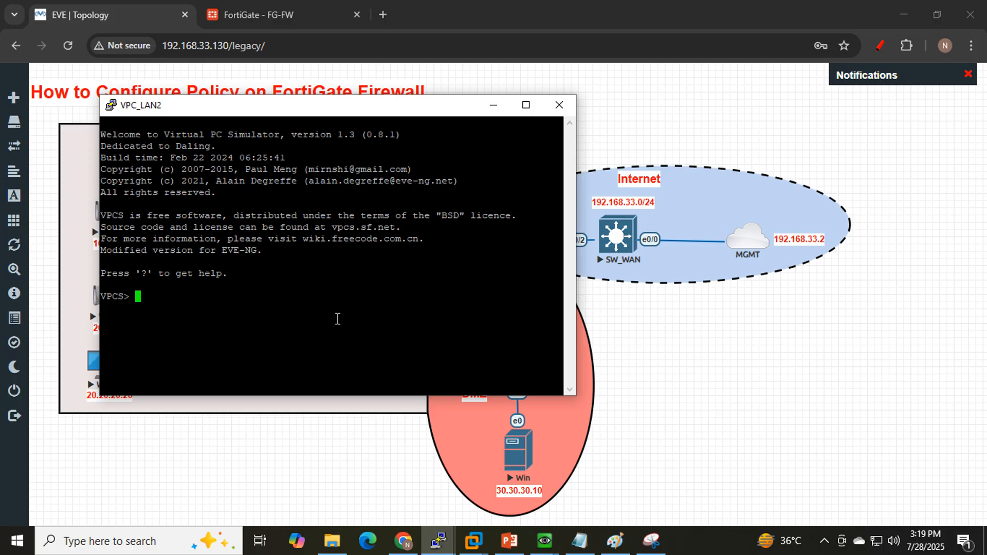
type("ip")
key("BackSpace")
key("BackSpace")
type("?")
key("Return")
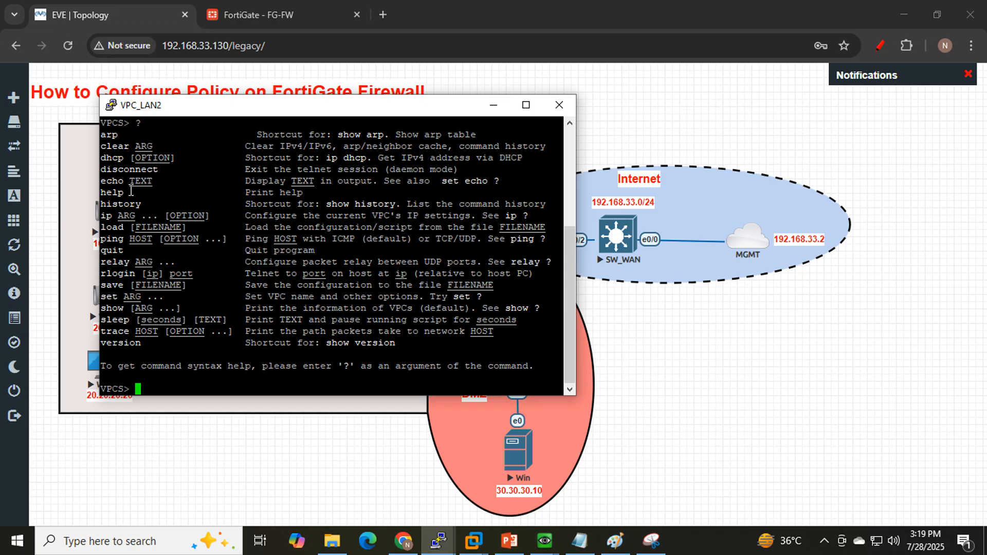
Display the syntax help with ip ? and highlight the example ip 10.1.1.70/26 10.1.1.65.
scroll(356, 210, "up", 4)
scroll(355, 210, "down", 4)
type("ip >?")
key("BackSpace")
key("BackSpace")
type("?")
key("Return")
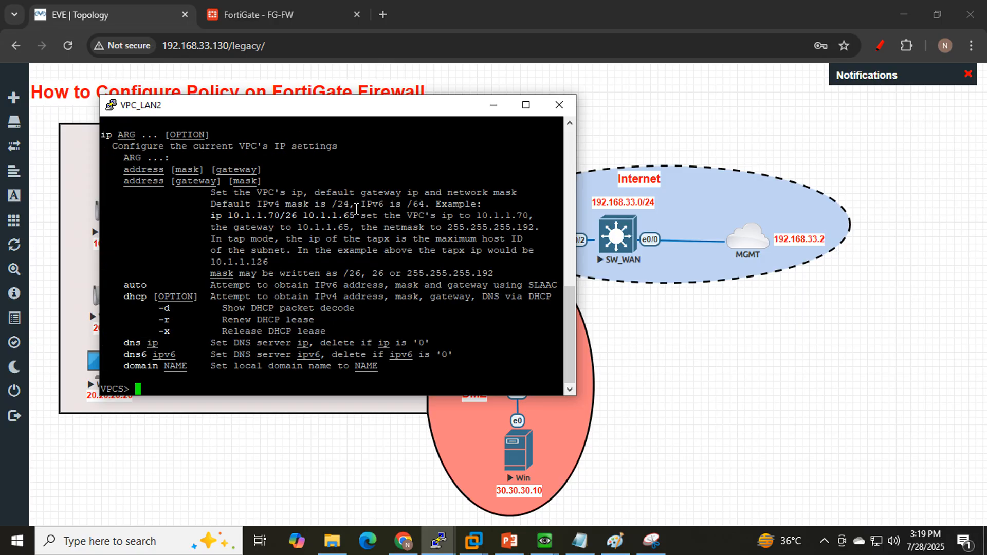
left_click_drag(211, 216, 354, 216)
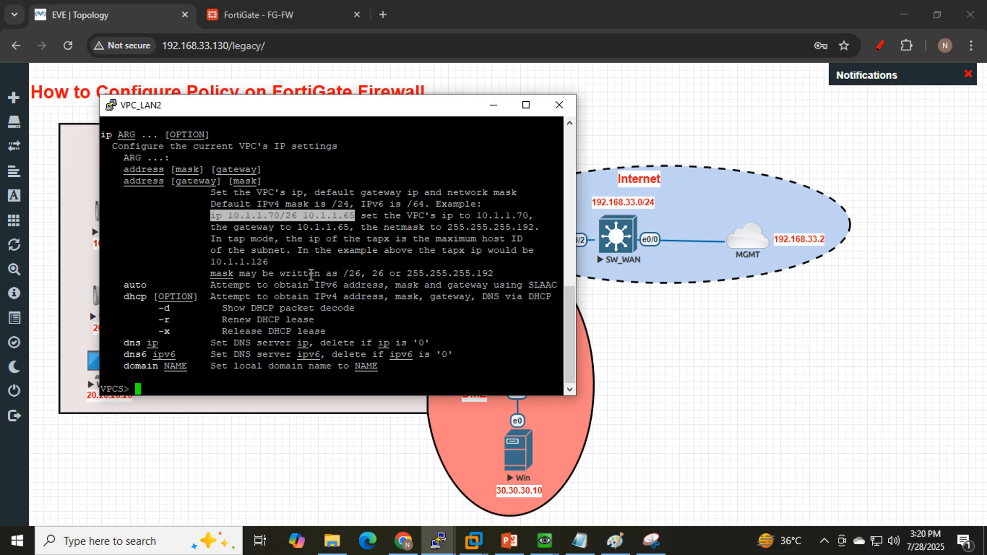
Assign VPC_LAN2 the address 20.20.20.10/24 with gateway 20.20.20.100 using the ip command.
type("ip")
left_click_drag(279, 109, 495, 143)
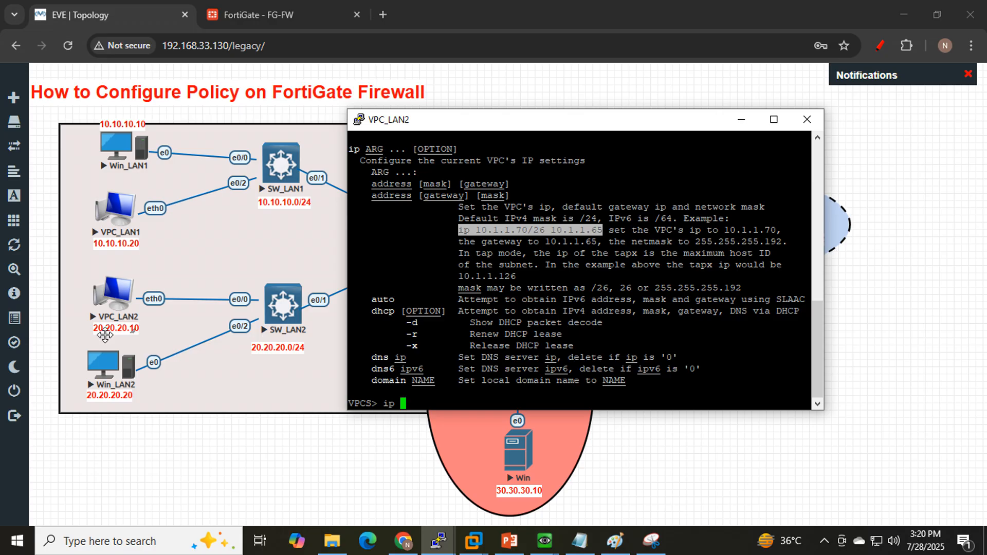
type("20.20.20.1")
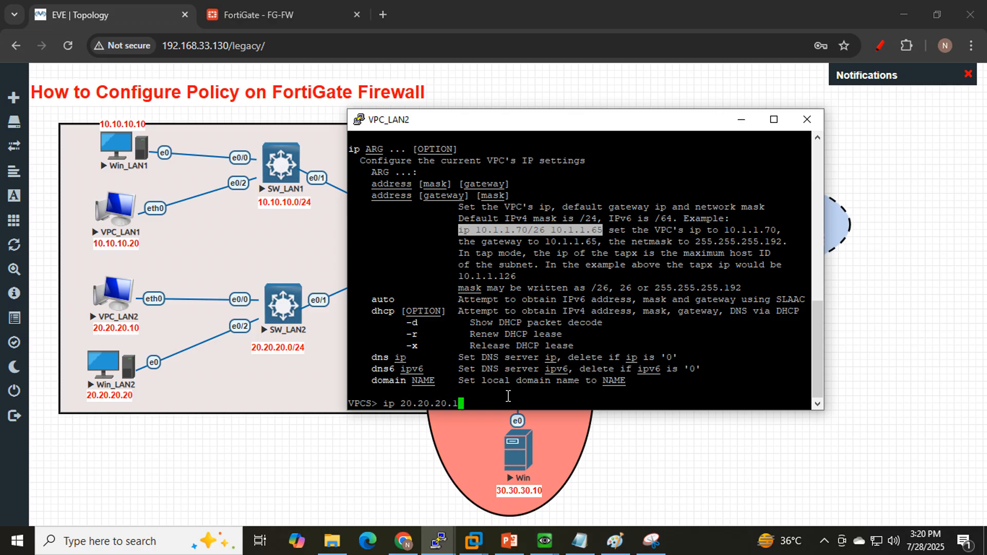
type("0/24 20.20.20.100")
key("Return")
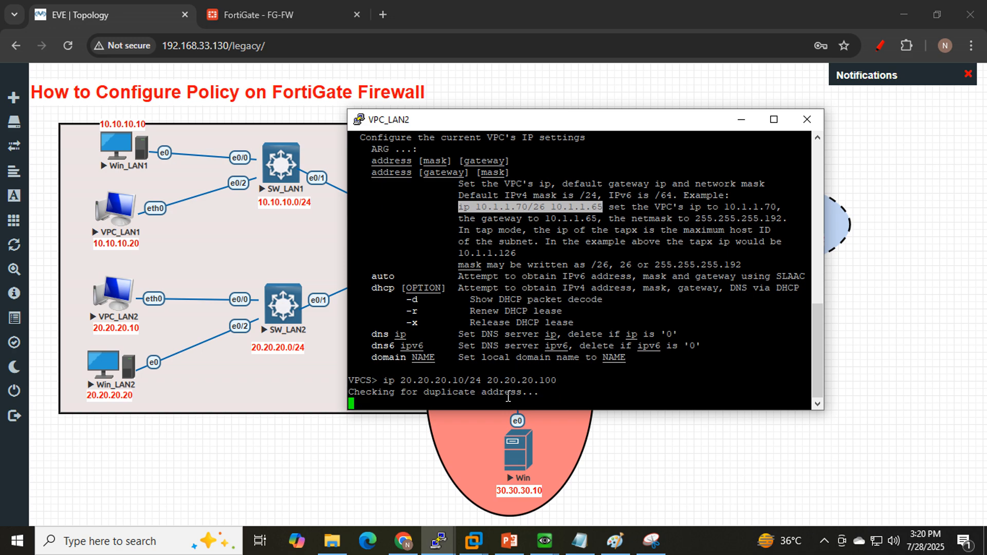
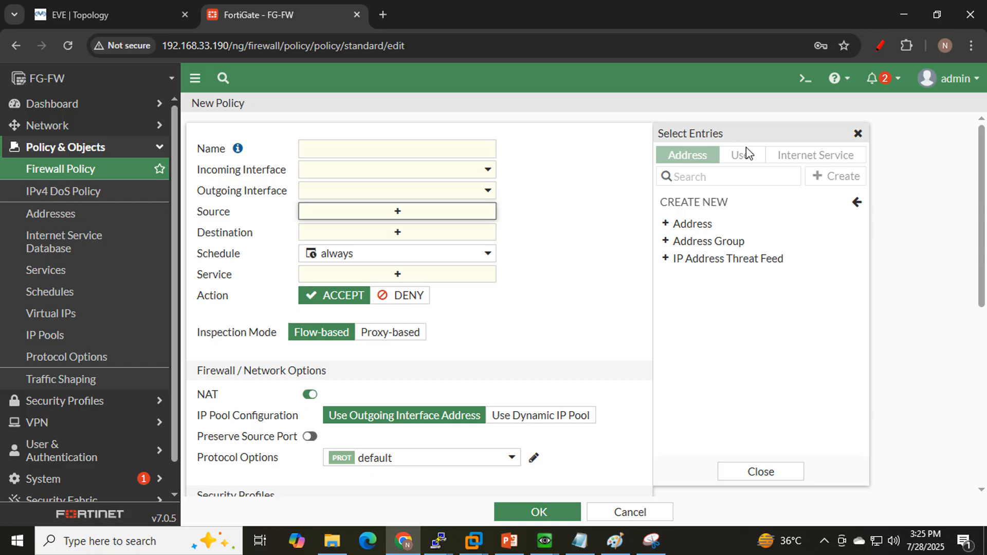
Return to the new policy's source address list, glance at the EVE topology, and switch to the annotated policy capture in Snipping Tool.
left_click(857, 202)
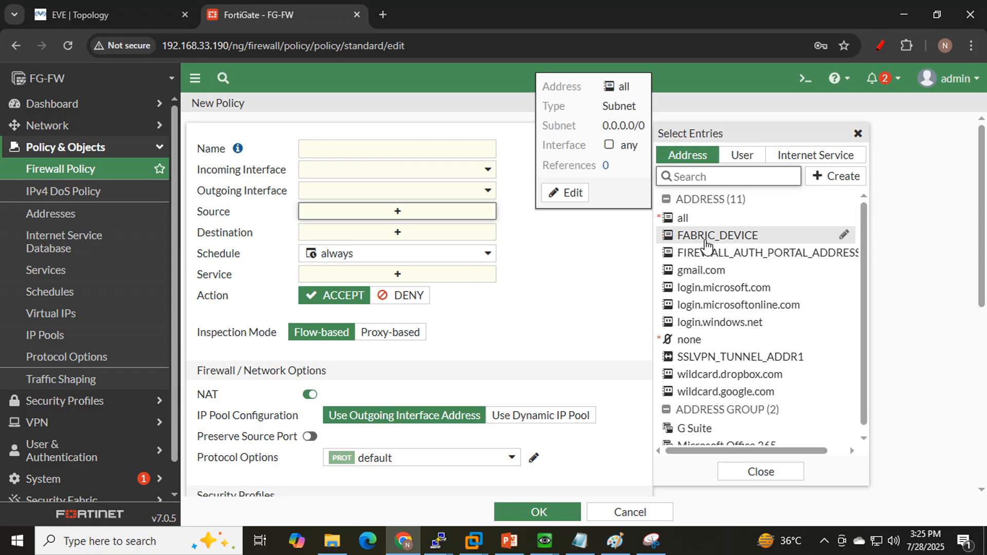
left_click(106, 15)
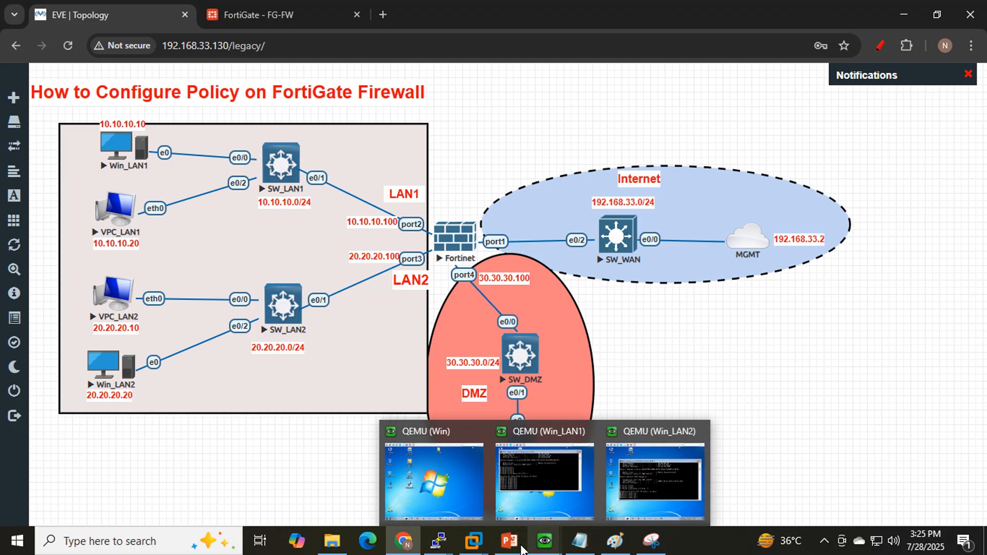
left_click(262, 10)
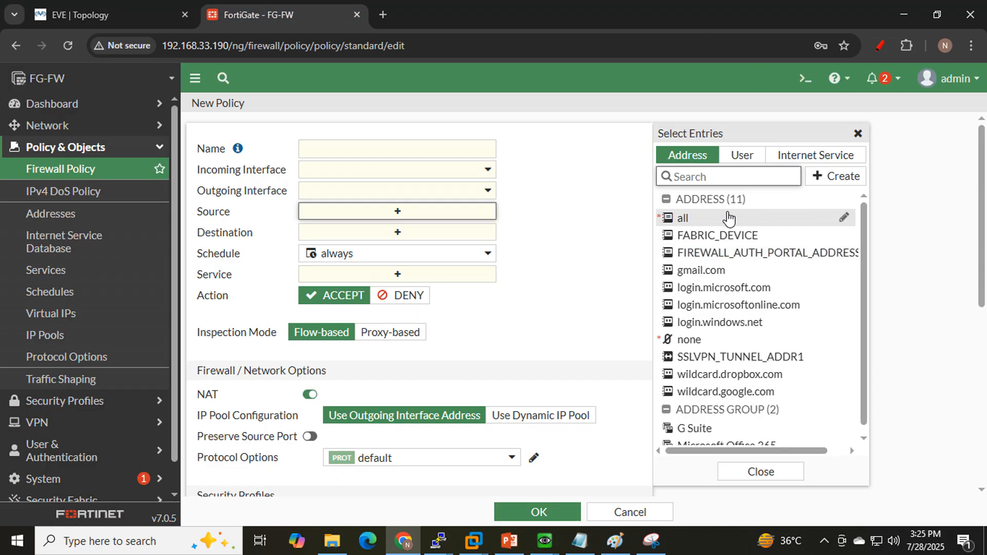
mouse_move(725, 218)
left_click(663, 541)
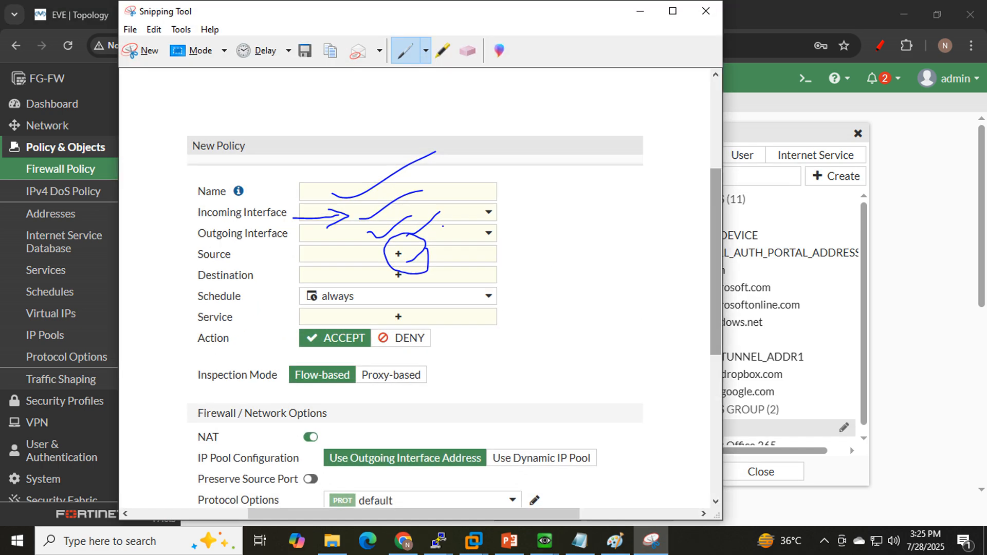
Mark the Source, Destination and Service fields with strokes and circle the always schedule in the policy capture.
mouse_move(443, 258)
left_mouse_down()
mouse_move(479, 256)
mouse_move(525, 231)
left_mouse_up()
mouse_move(461, 277)
left_mouse_down()
mouse_move(490, 276)
mouse_move(560, 243)
left_mouse_up()
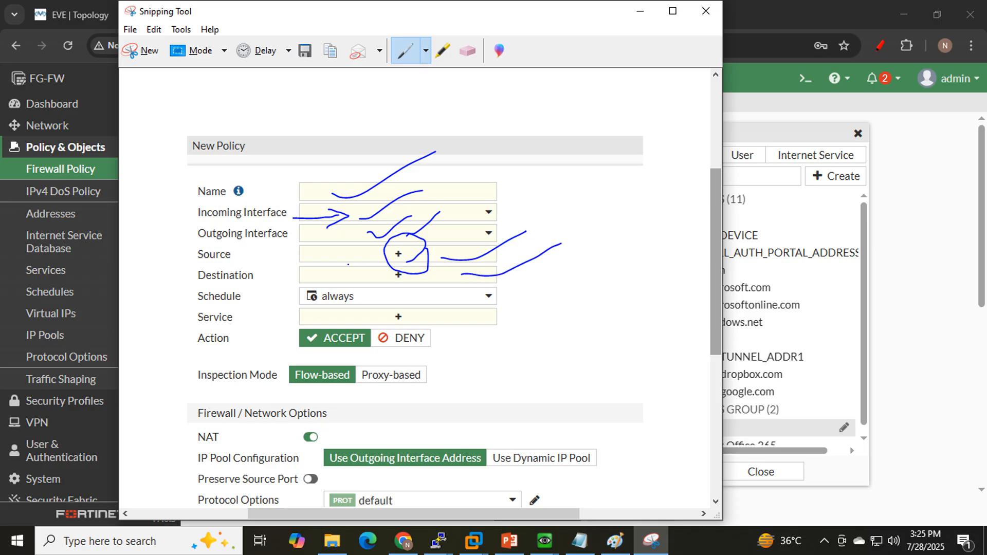
mouse_move(353, 306)
left_mouse_down()
mouse_move(373, 294)
mouse_move(329, 277)
mouse_move(296, 300)
mouse_move(359, 305)
left_mouse_up()
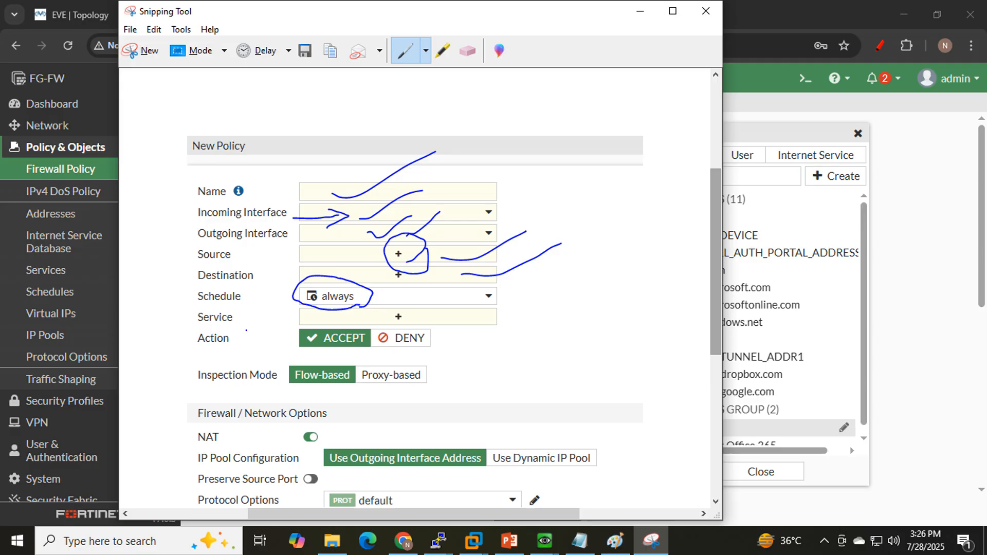
left_click_drag(455, 319, 567, 280)
scroll(377, 318, "down", 1)
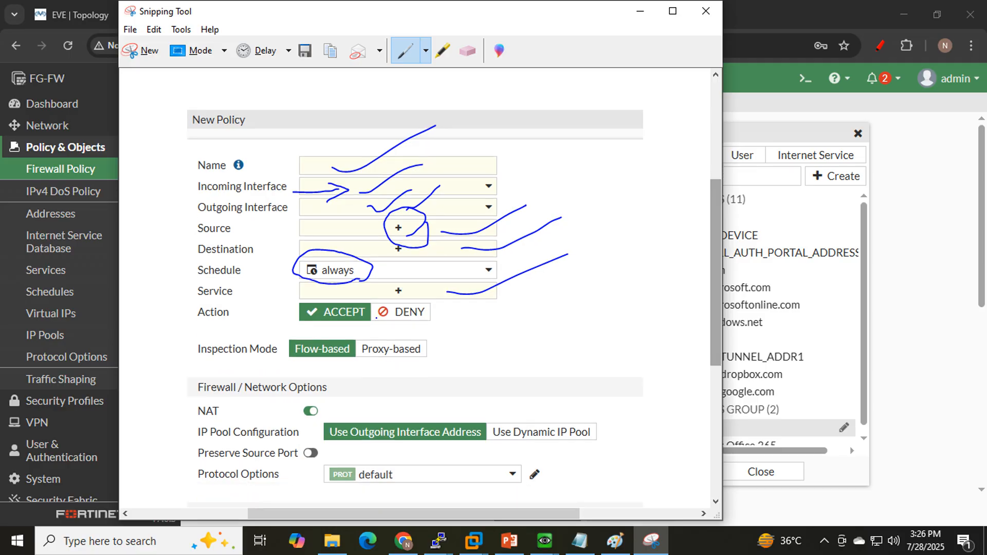
Tick the ACCEPT and DENY actions and the Flow-based and Proxy-based options in the capture, and circle the Inspection Mode row.
left_click_drag(321, 310, 355, 290)
left_click_drag(412, 314, 453, 297)
left_click_drag(316, 348, 354, 326)
mouse_move(397, 351)
left_mouse_down()
mouse_move(431, 324)
mouse_move(180, 340)
mouse_move(280, 374)
mouse_move(428, 373)
mouse_move(441, 358)
left_mouse_up()
scroll(438, 319, "down", 2)
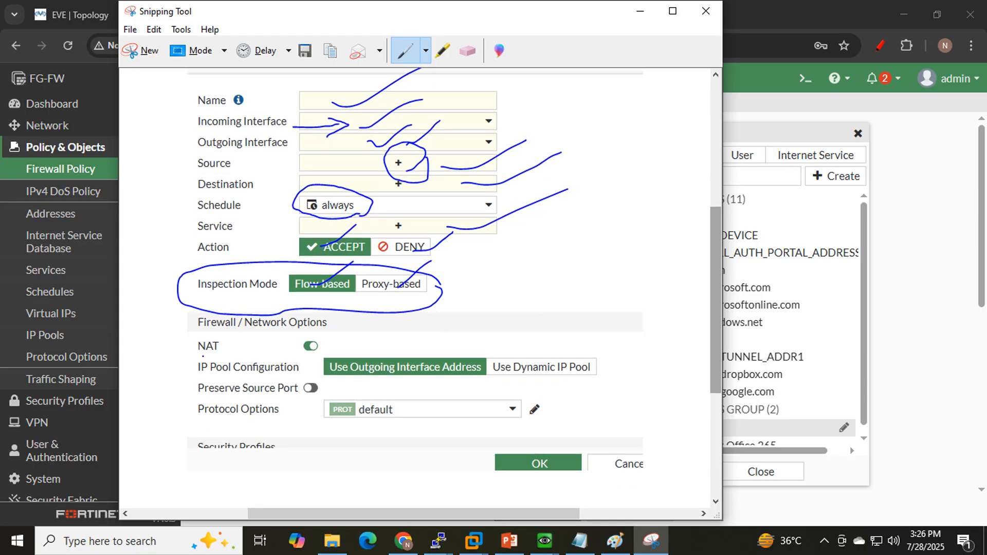
Underline NAT and Use Outgoing Interface Address in the capture, minimize Snipping Tool and bring up the EVE topology.
left_click_drag(202, 356, 308, 353)
left_click(340, 382)
left_click_drag(329, 378, 484, 381)
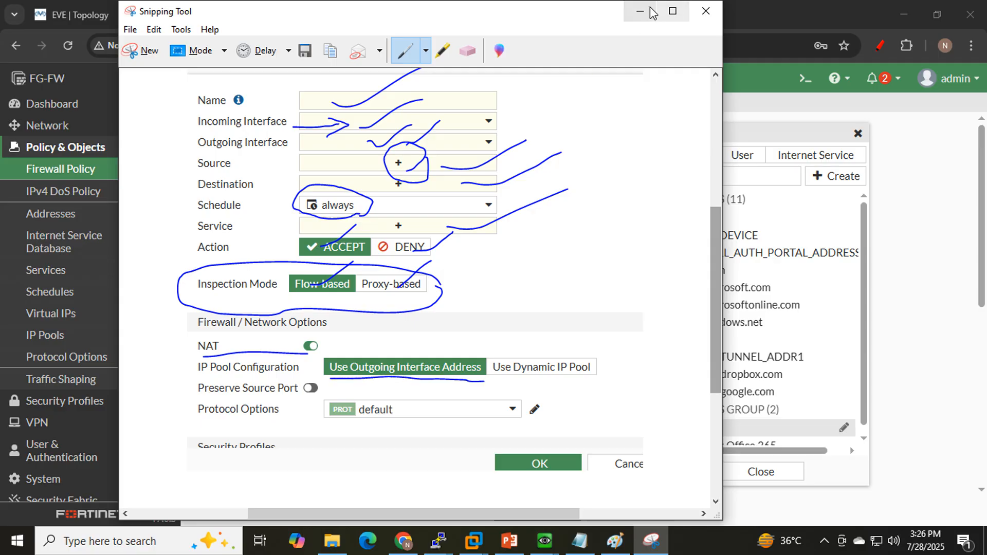
left_click(640, 10)
left_click(174, 15)
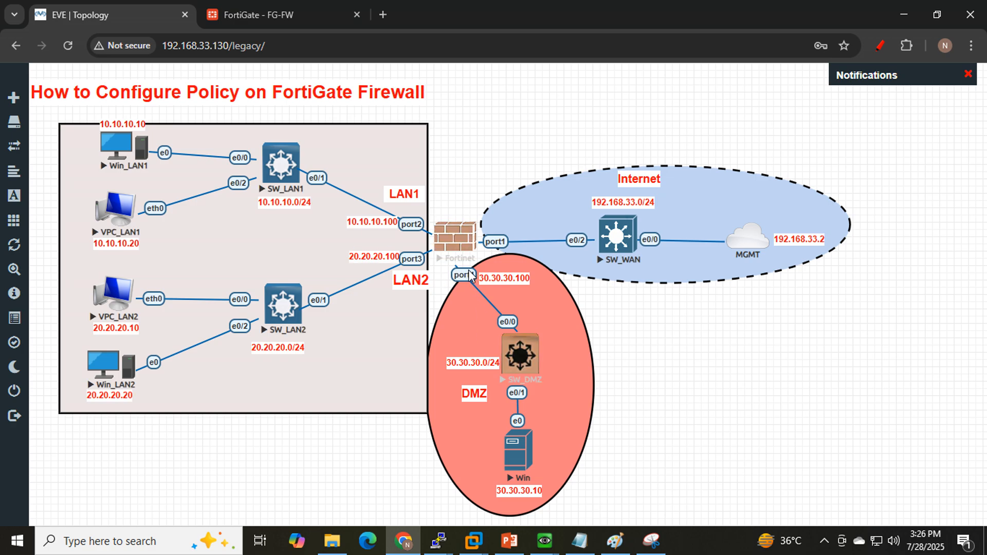
Return to the new policy in FortiGate, close the source address list and examine the Security Profiles and Logging Options sections.
left_click(311, 22)
scroll(480, 217, "down", 4)
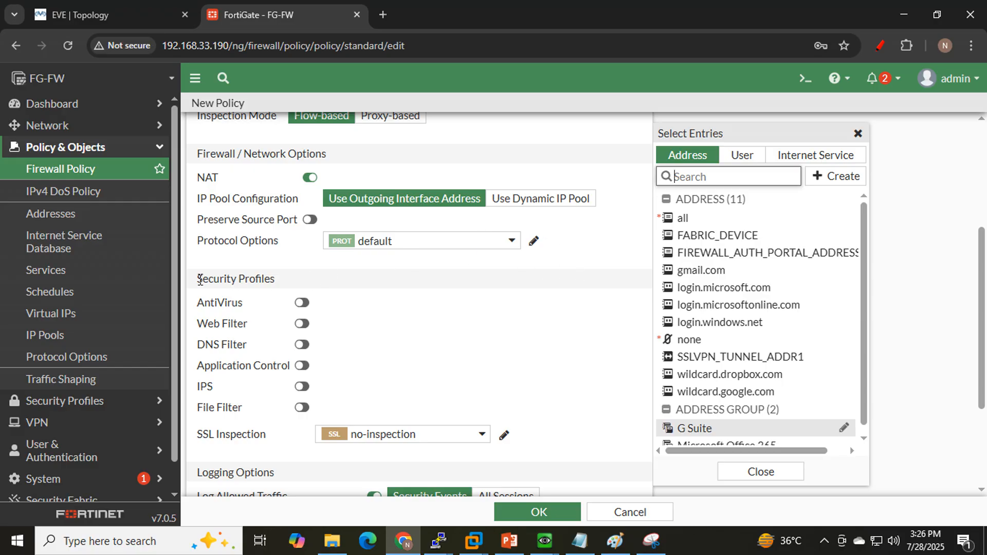
left_click_drag(200, 280, 274, 280)
left_click(477, 317)
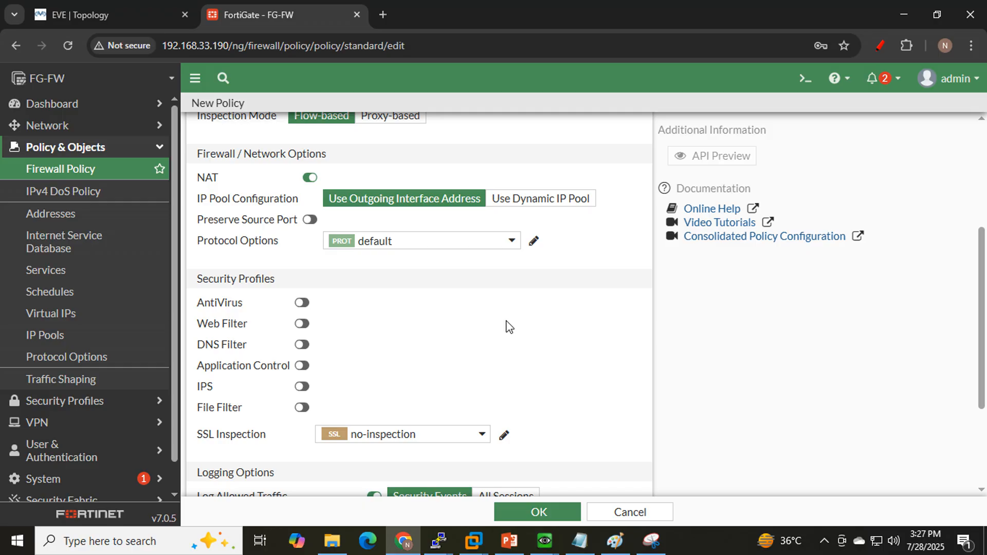
scroll(508, 327, "down", 3)
scroll(502, 330, "up", 1)
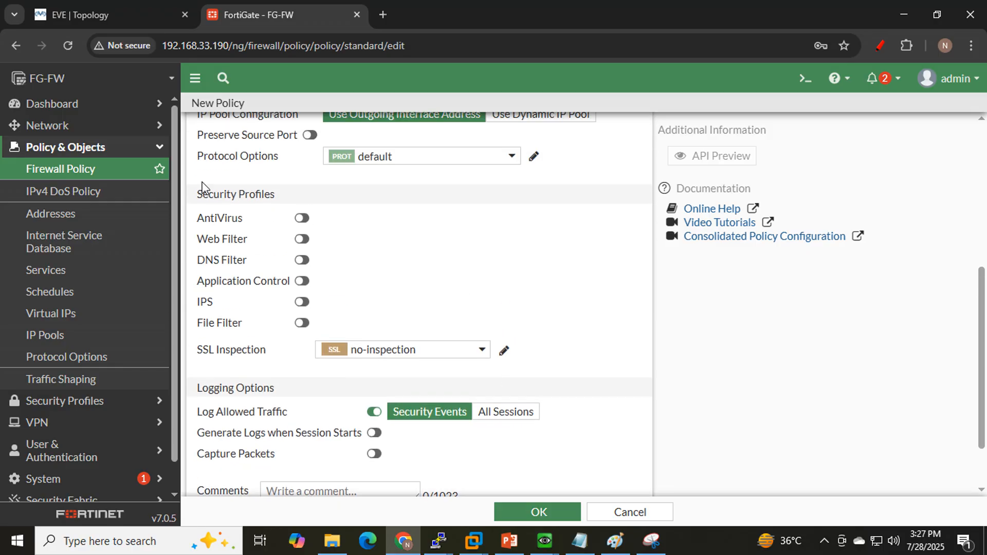
left_click_drag(197, 195, 280, 196)
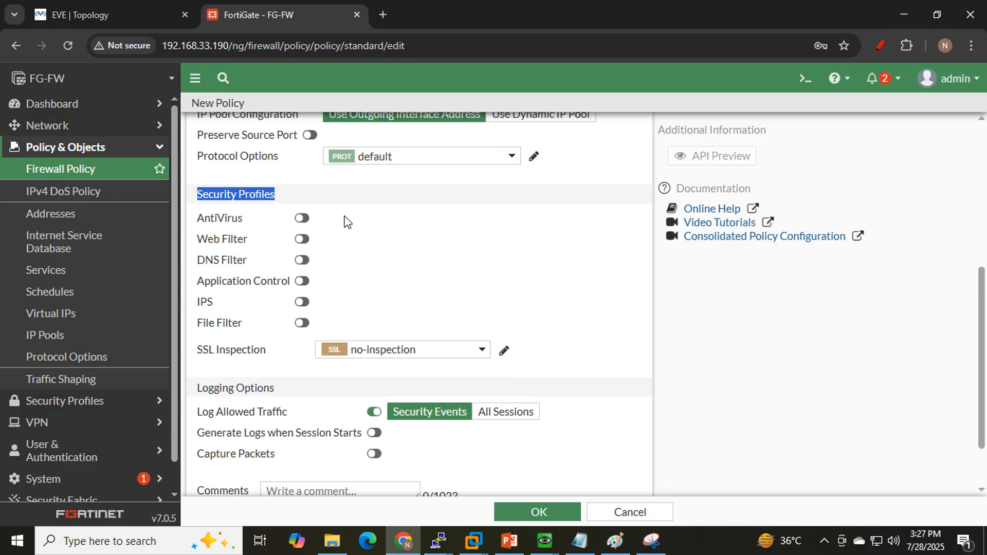
scroll(504, 269, "down", 1)
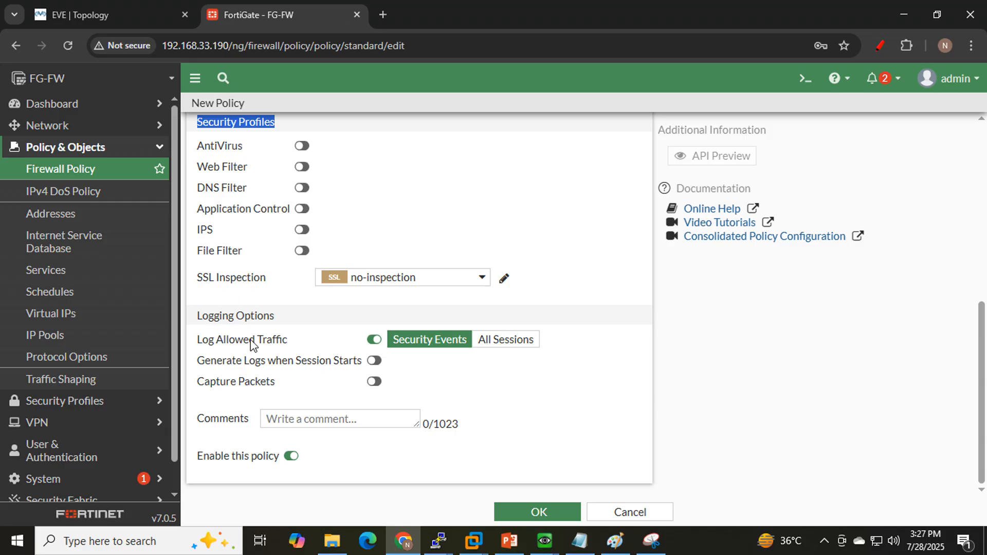
Set Log Allowed Traffic to All Sessions for the new policy.
left_click(499, 347)
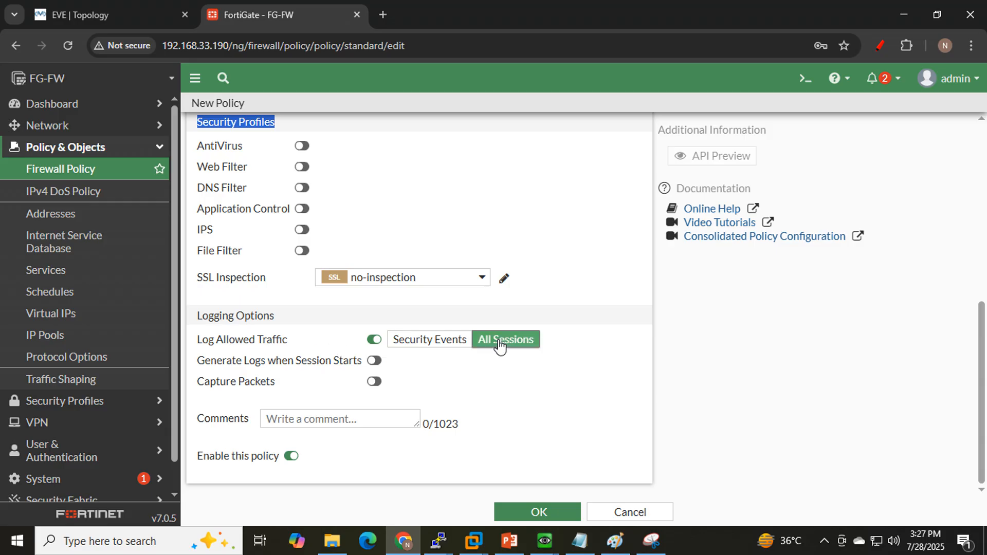
left_click(582, 356)
scroll(582, 356, "up", 6)
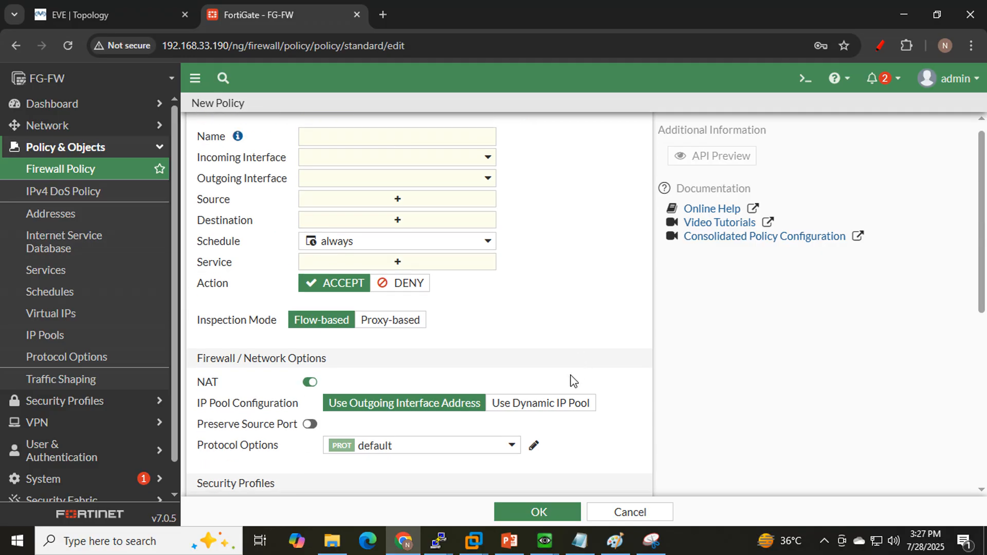
Annotate the EVE topology in red: circle the LAN1 and LAN2 hosts, draw an arrow from LAN1 to MGMT and underline Win_LAN1.
left_click(38, 11)
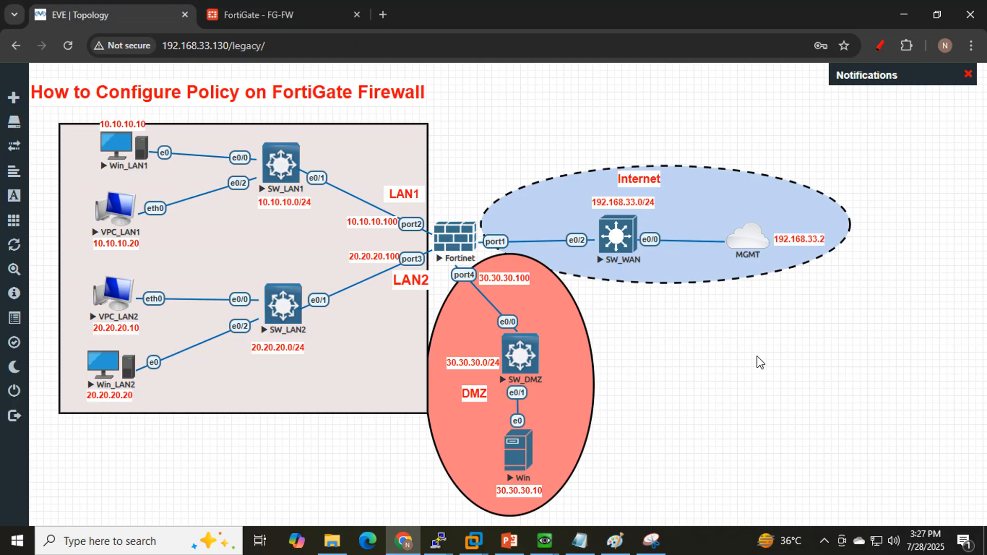
left_click(888, 44)
mouse_move(239, 229)
left_mouse_down()
mouse_move(23, 170)
mouse_move(319, 129)
mouse_move(293, 229)
mouse_move(339, 219)
mouse_move(742, 239)
mouse_move(727, 251)
left_mouse_up()
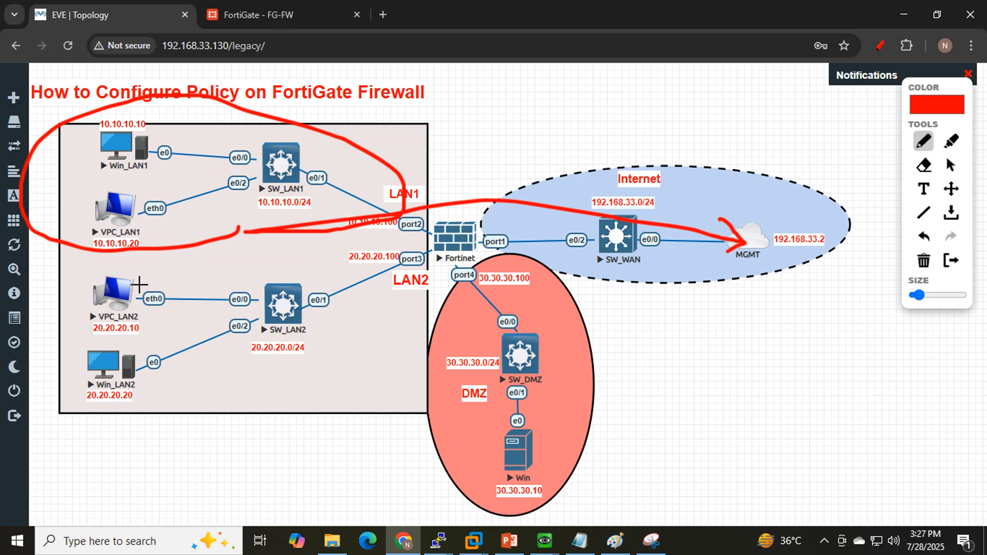
mouse_move(151, 272)
left_mouse_down()
mouse_move(55, 348)
mouse_move(87, 430)
mouse_move(194, 317)
mouse_move(151, 273)
left_mouse_up()
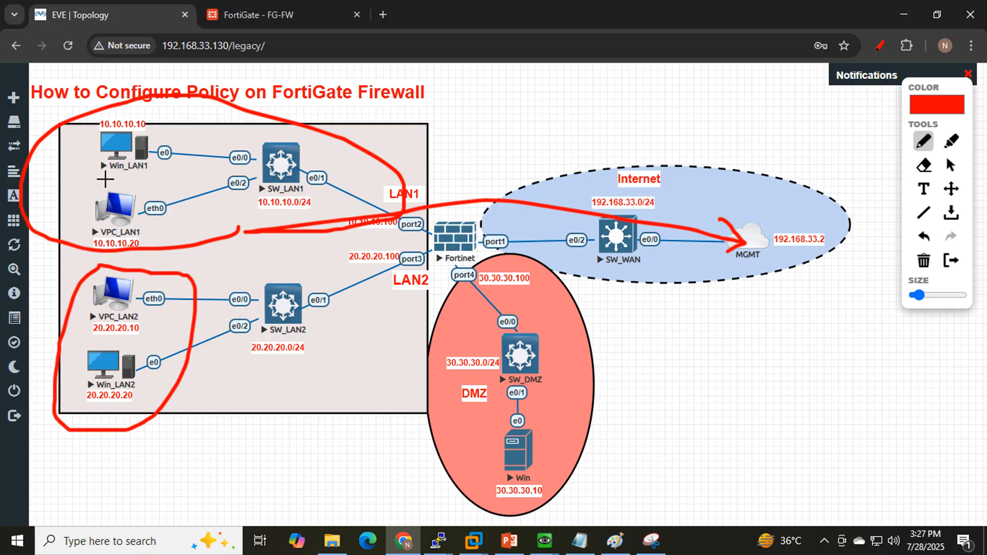
left_click_drag(106, 179, 174, 173)
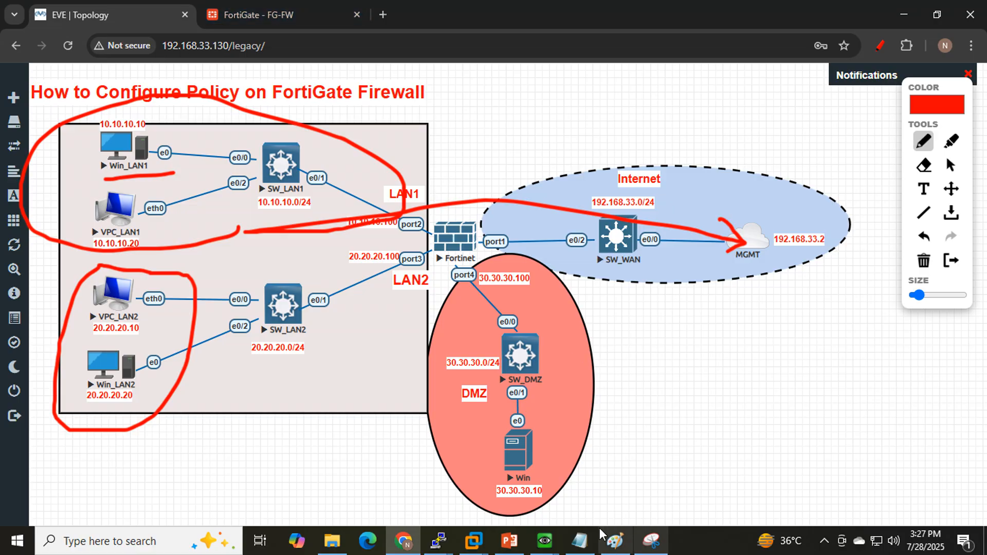
Check the running ping 8.8.8.8 -t on the Win_LAN1 console, glance at Win_LAN2 and return to the topology.
mouse_move(544, 540)
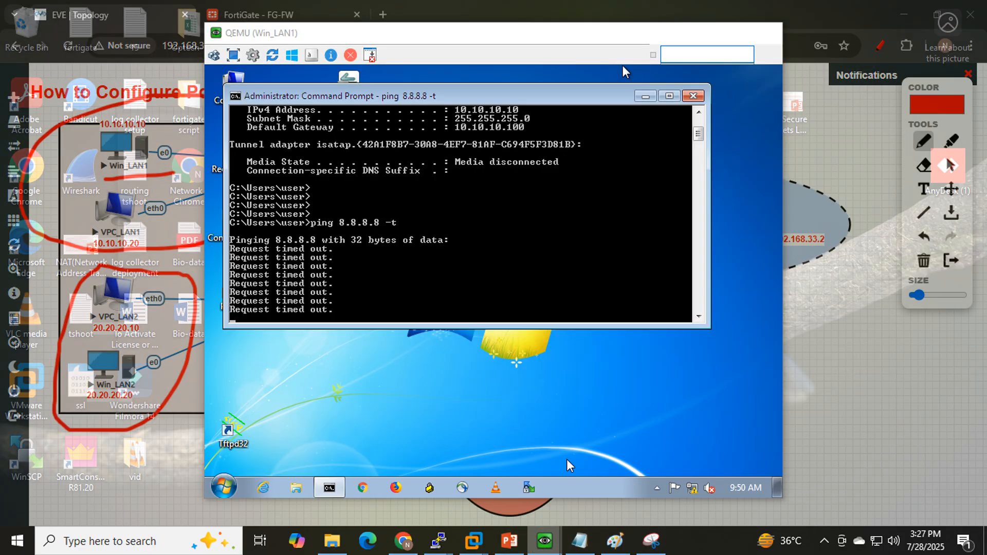
left_click(566, 459)
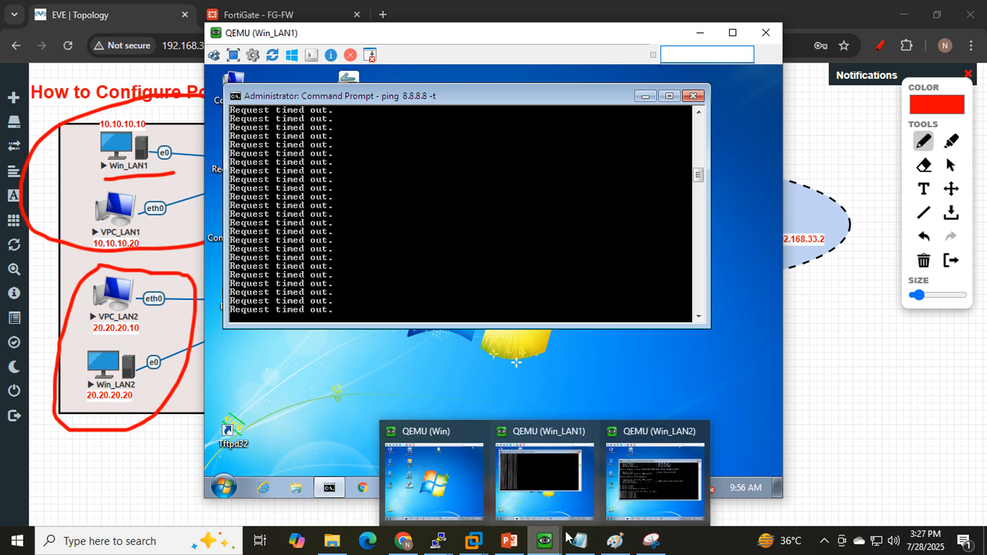
left_click(653, 475)
left_click(676, 3)
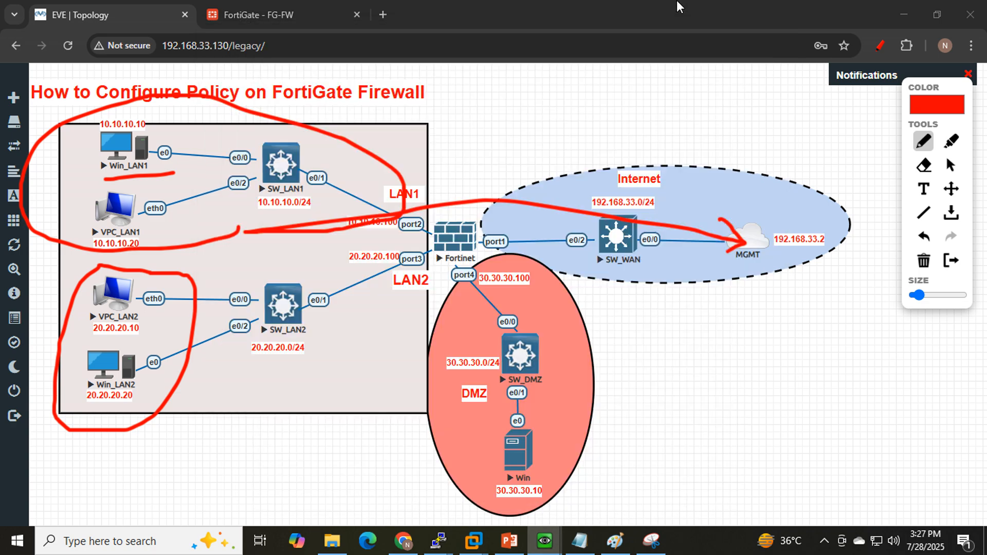
Name the new FortiGate policy LAN1 to Internet and set its incoming interface to LAN1 (port2).
left_click(259, 15)
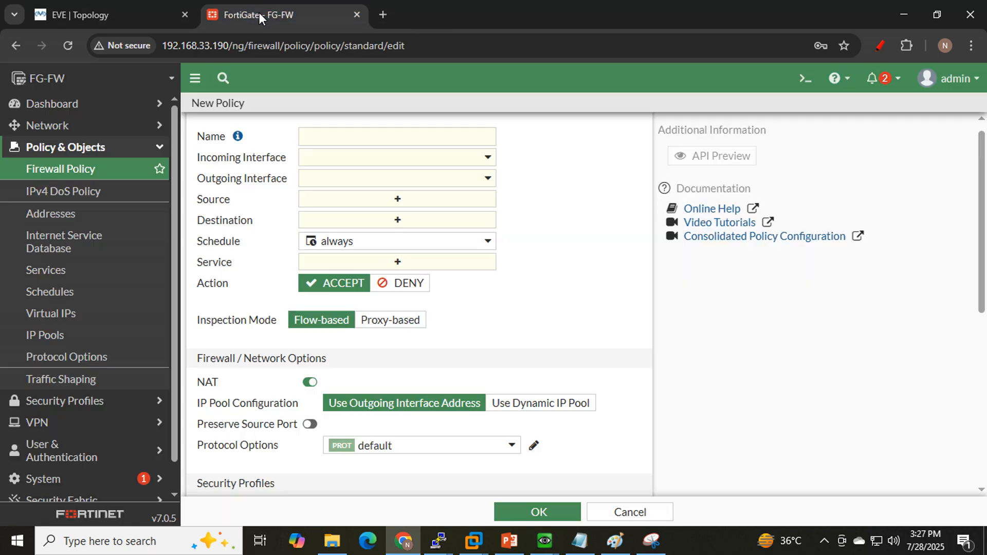
left_click(370, 135)
type("L")
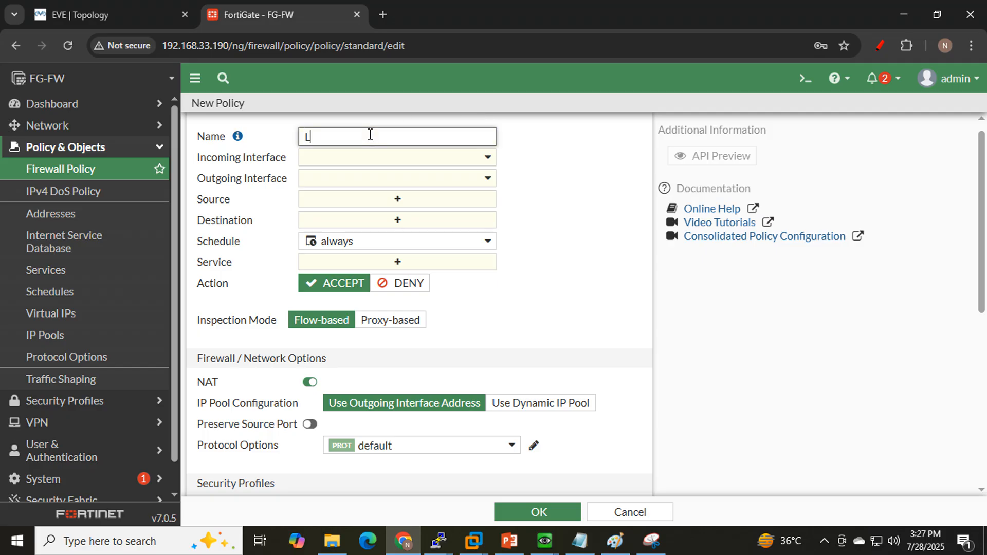
type("AN1 to Internet")
left_click(448, 157)
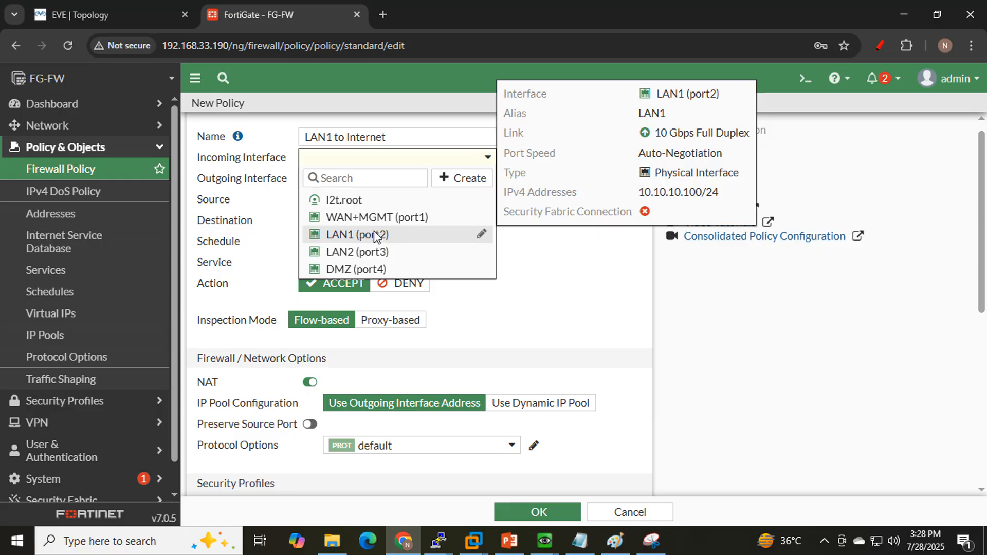
left_click(376, 236)
Mark the firewall's port2 and port1 in red on the EVE topology and return to the new policy.
left_click(119, 17)
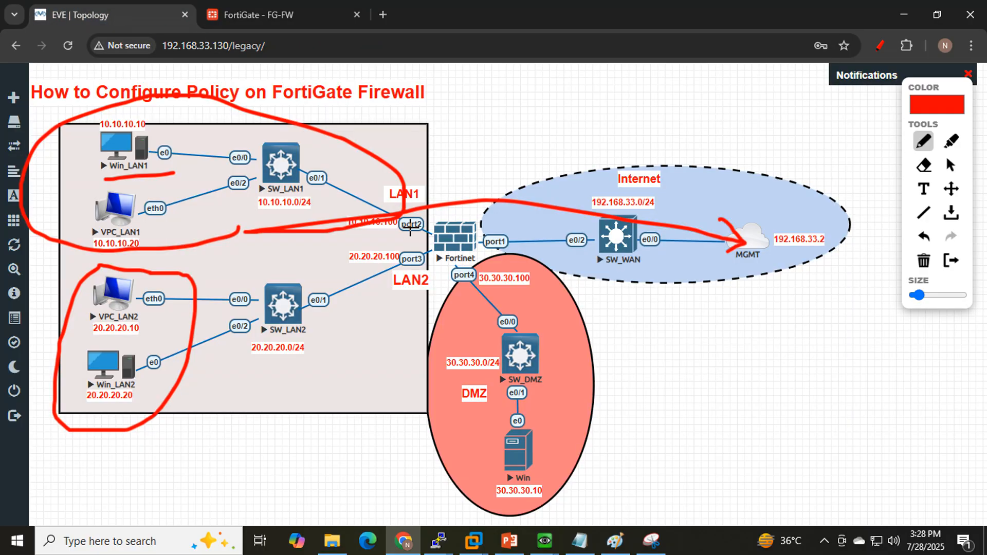
left_click_drag(397, 232, 429, 228)
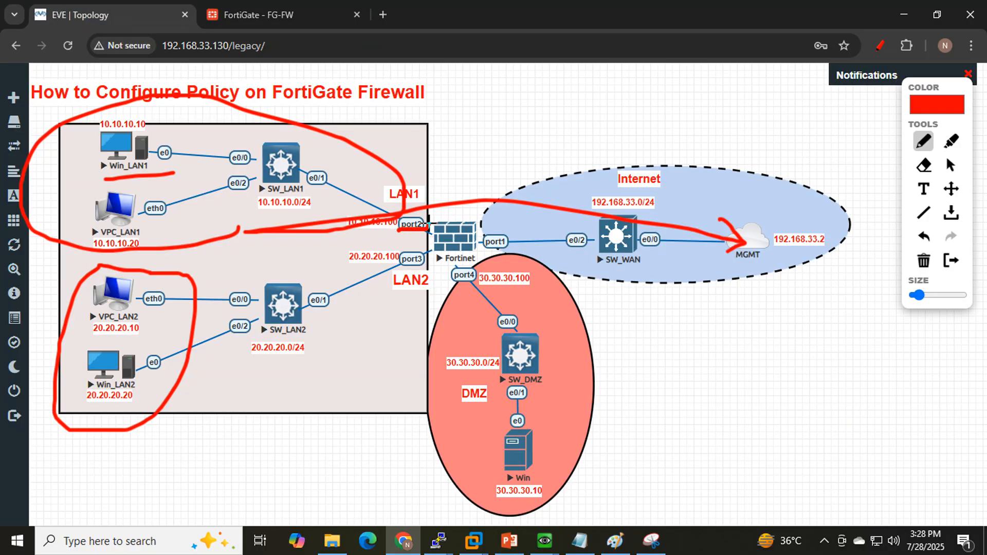
left_click(328, 21)
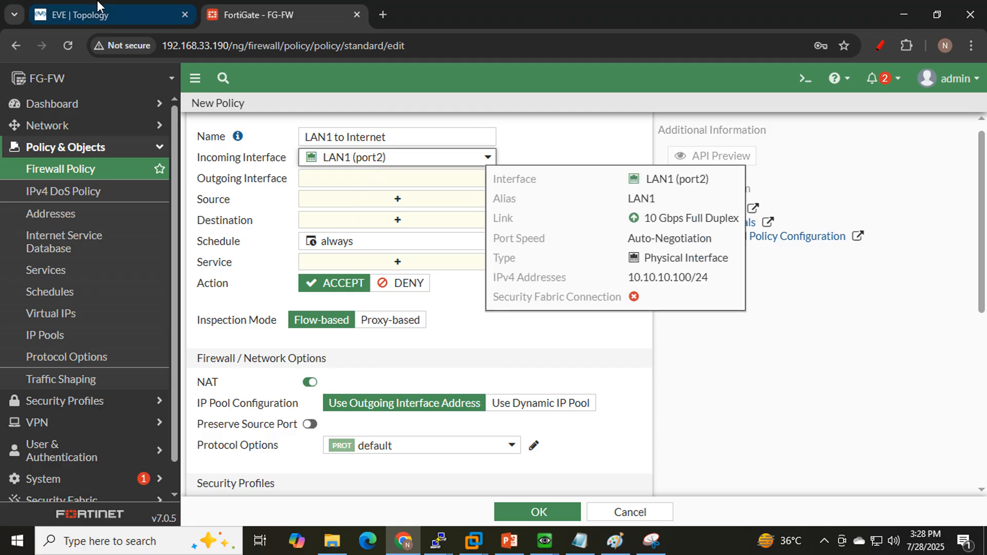
left_click(70, 11)
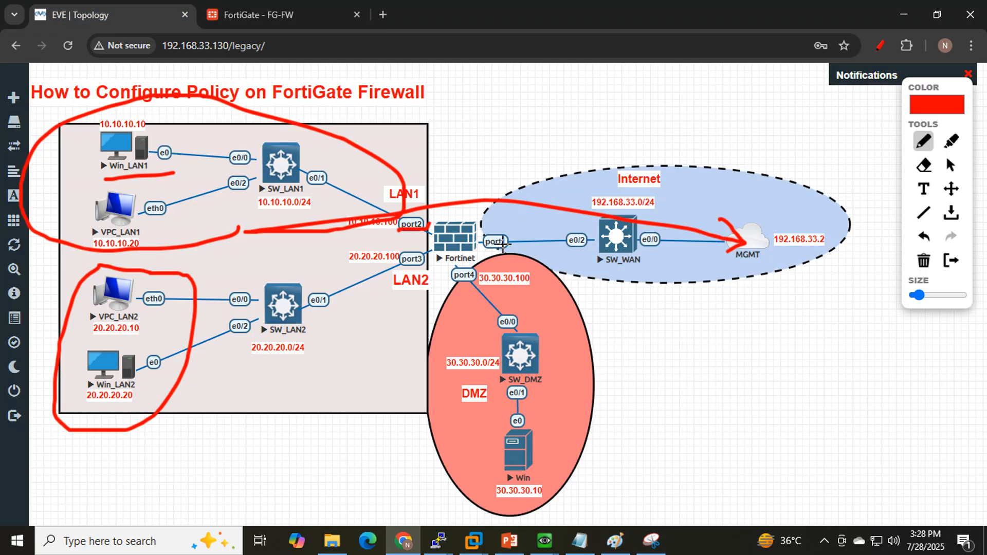
left_click_drag(497, 244, 550, 202)
left_click(309, 14)
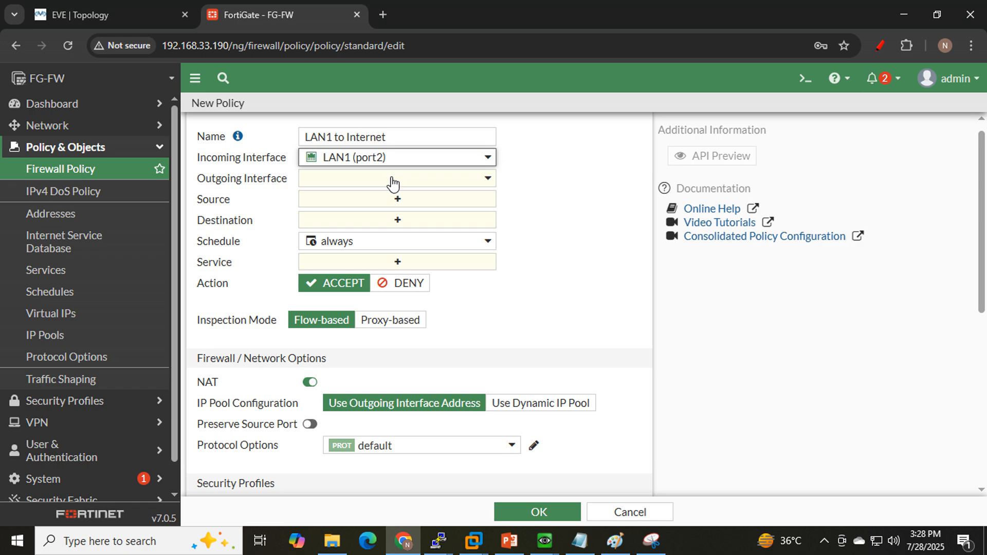
left_click(161, 17)
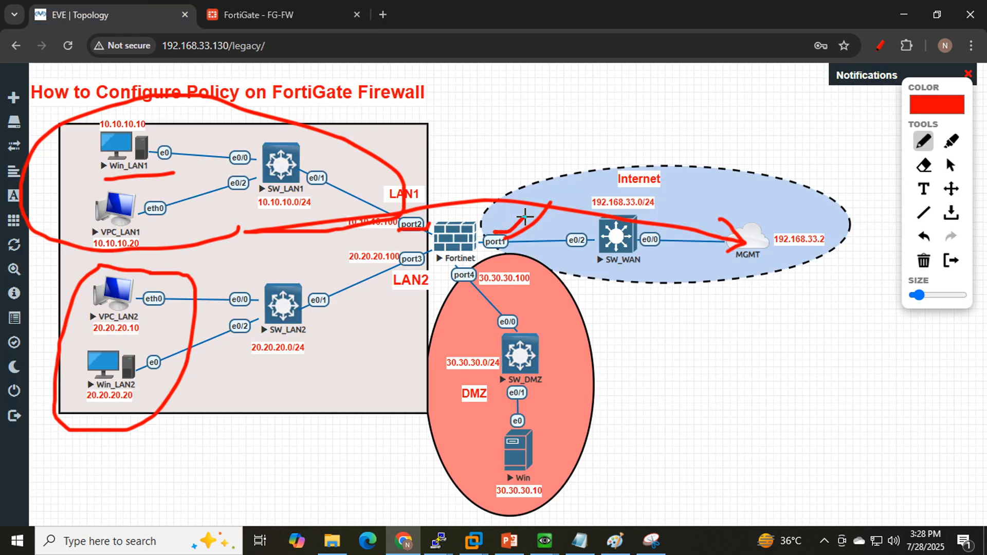
left_click(288, 15)
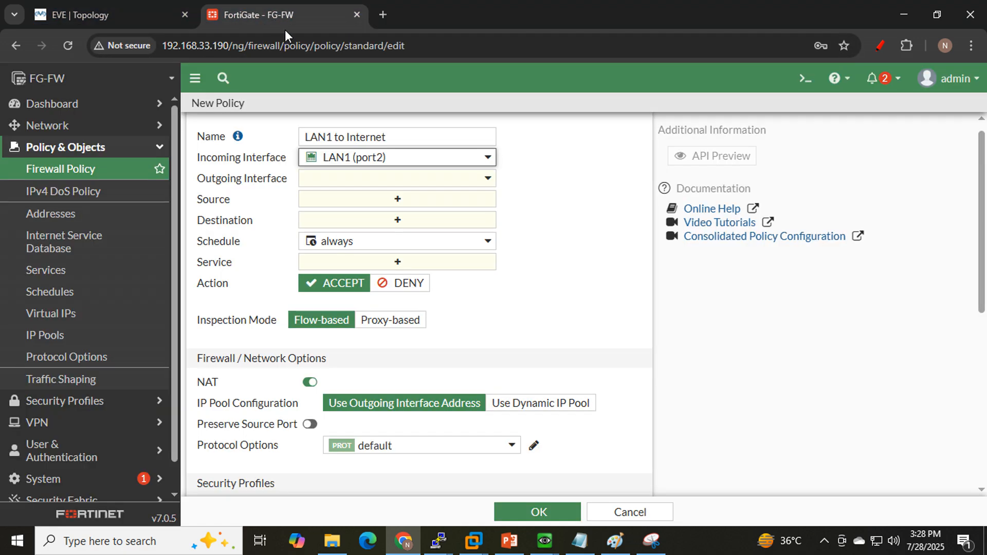
Set the policy's outgoing interface to WAN+MGMT (port1) and its source address to all.
left_click(407, 180)
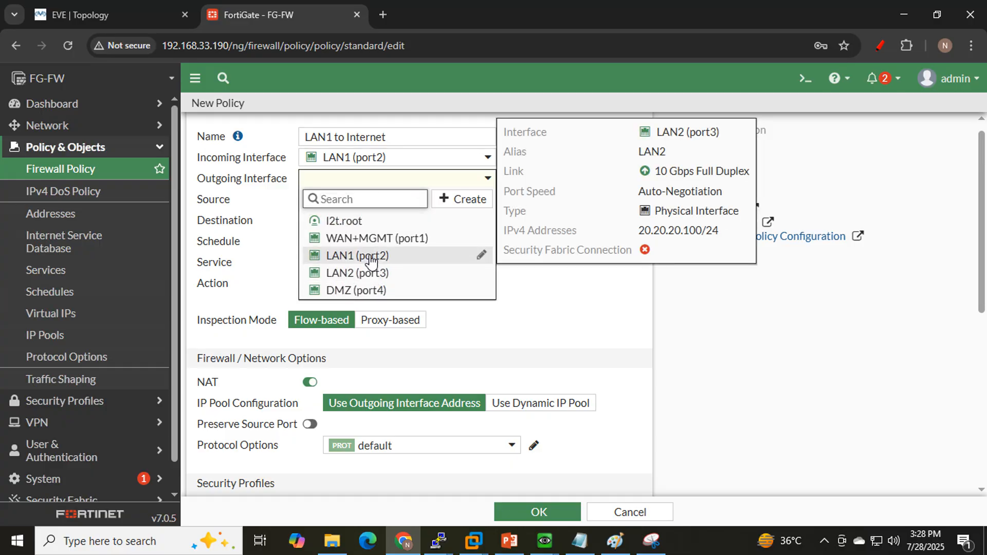
left_click(359, 238)
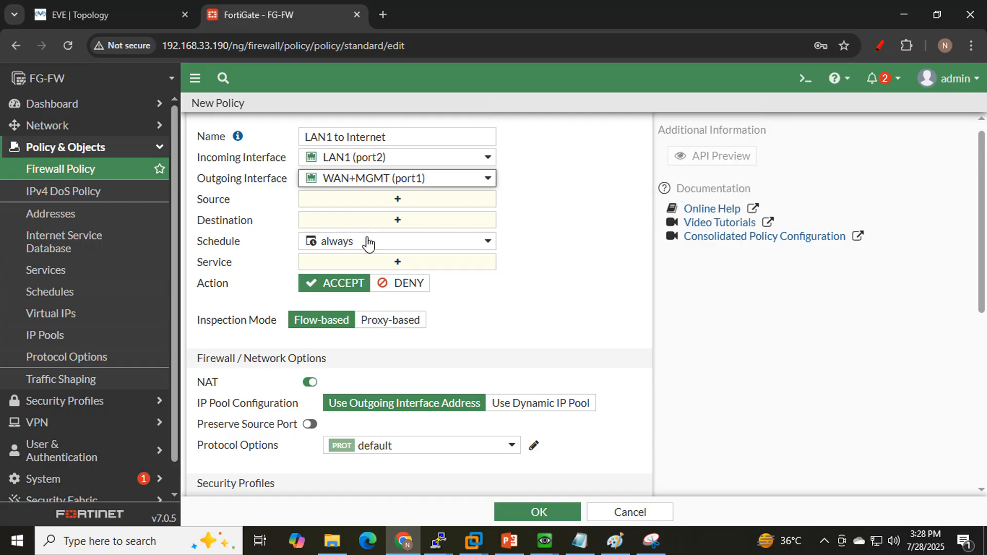
left_click(382, 205)
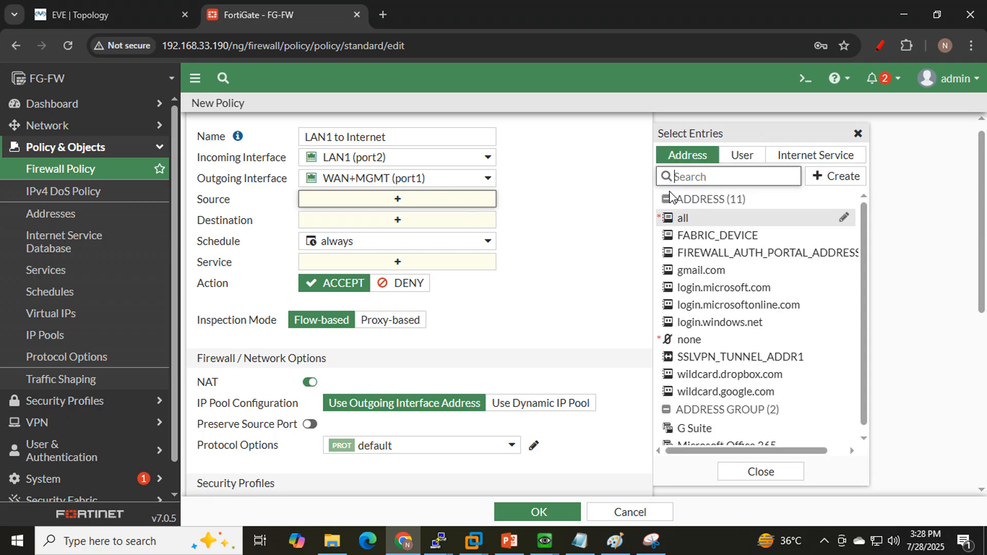
left_click(696, 223)
Mark the LAN1 side of the firewall in red on the EVE topology and return to the new policy.
left_click(38, 11)
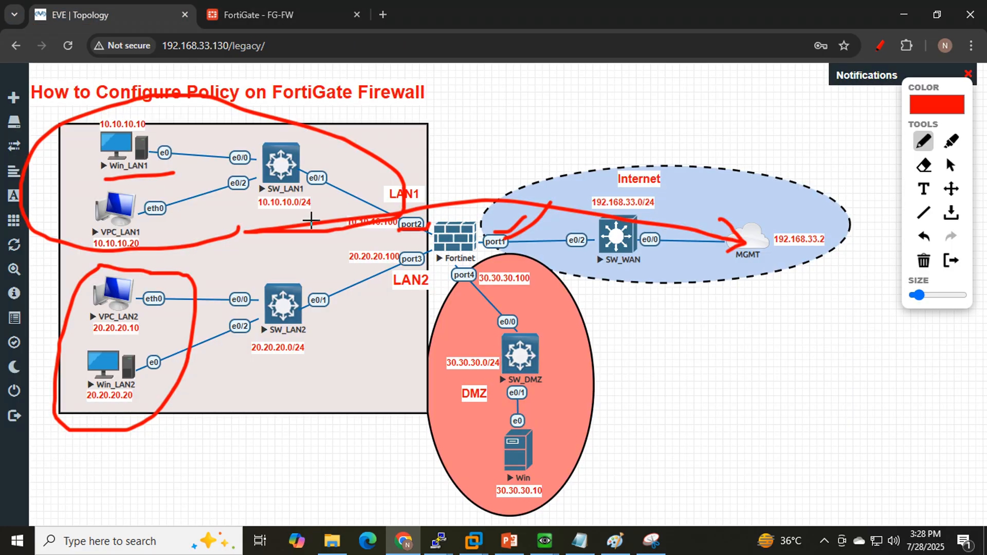
left_click_drag(253, 218, 309, 216)
mouse_move(354, 239)
left_mouse_down()
mouse_move(432, 234)
mouse_move(397, 137)
mouse_move(44, 131)
mouse_move(164, 254)
mouse_move(369, 241)
left_mouse_up()
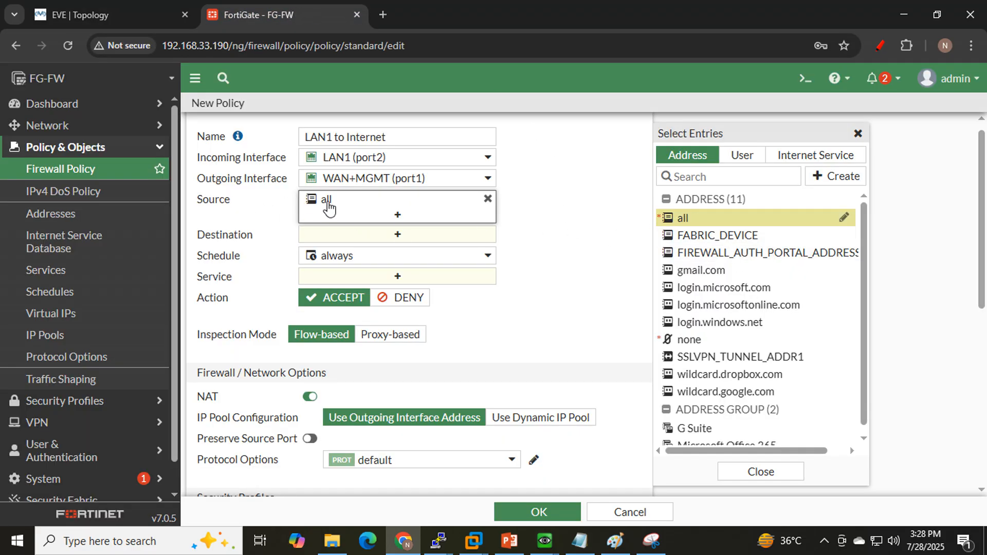
Inspect the subnet of the address object all chosen as the policy's source.
mouse_move(352, 211)
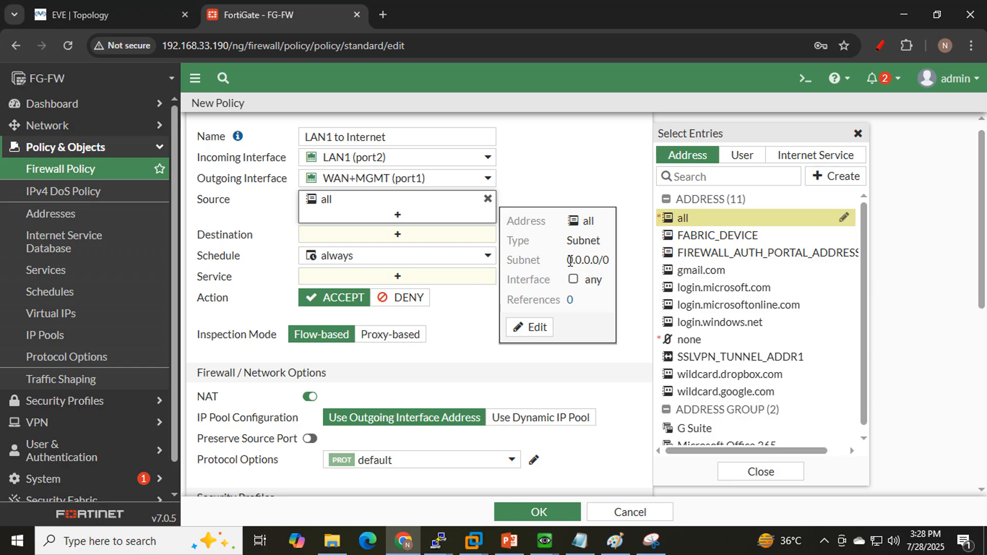
left_click_drag(574, 260, 608, 264)
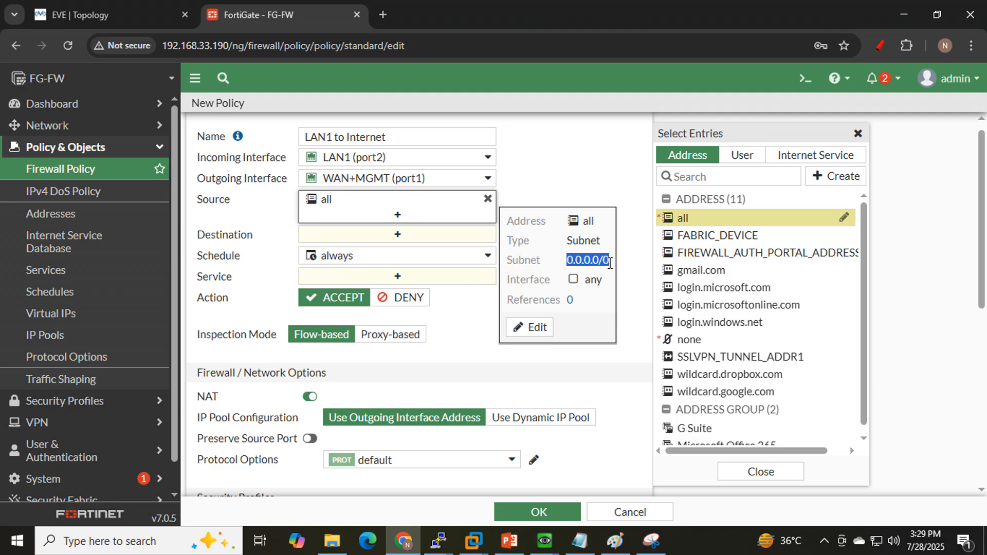
left_click(604, 171)
Set the LAN1 to Internet policy's destination address to all and its service to ALL.
left_click(375, 241)
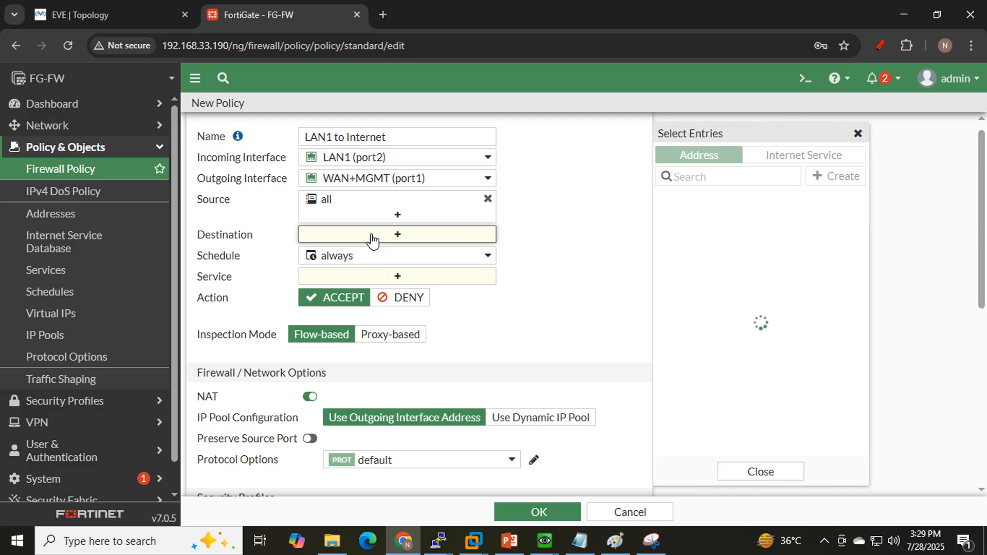
left_click(681, 218)
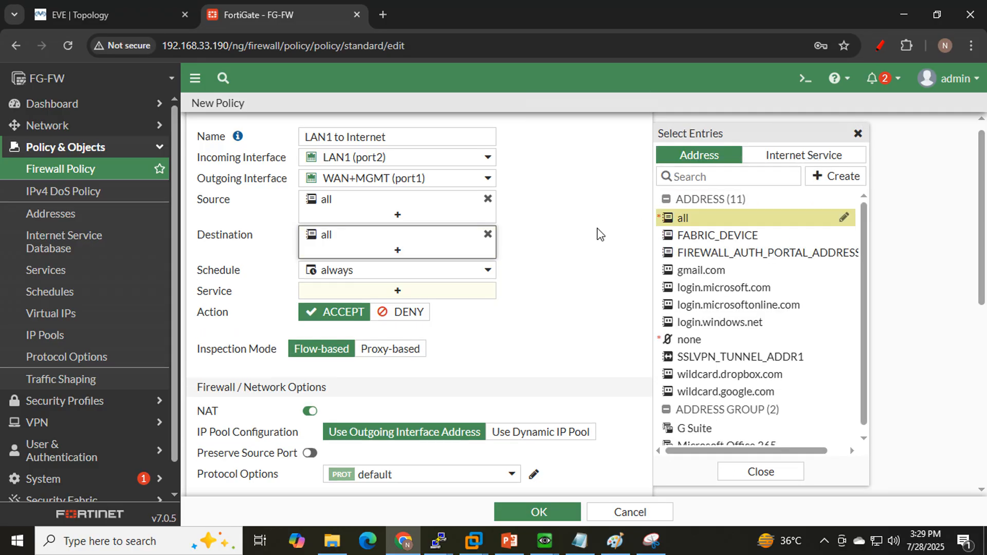
left_click(572, 236)
scroll(572, 236, "down", 1)
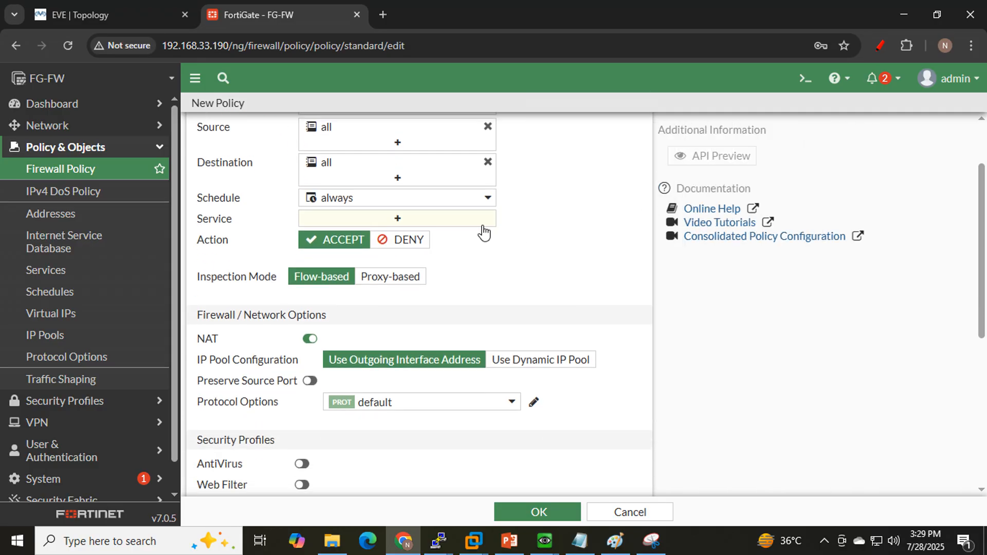
left_click(395, 220)
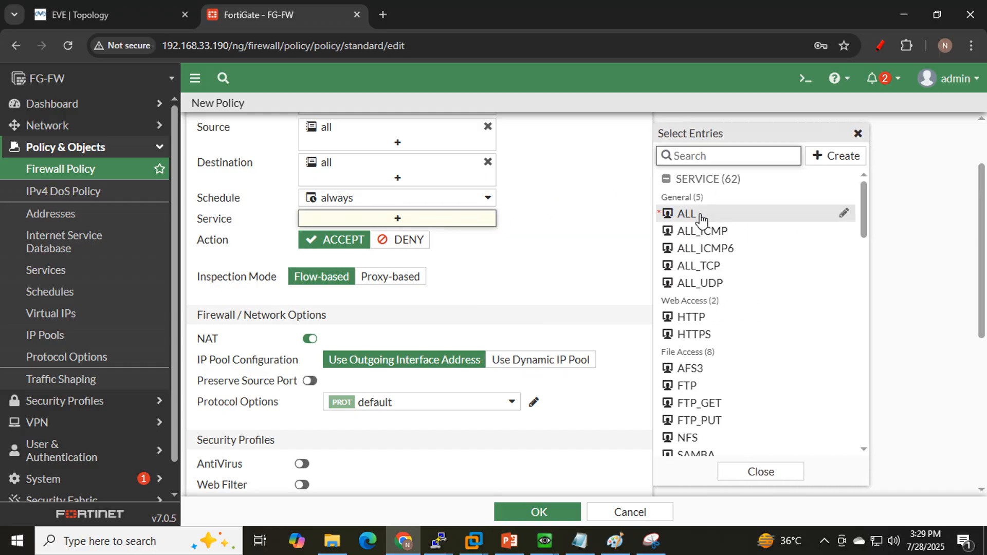
left_click(700, 216)
left_click(561, 266)
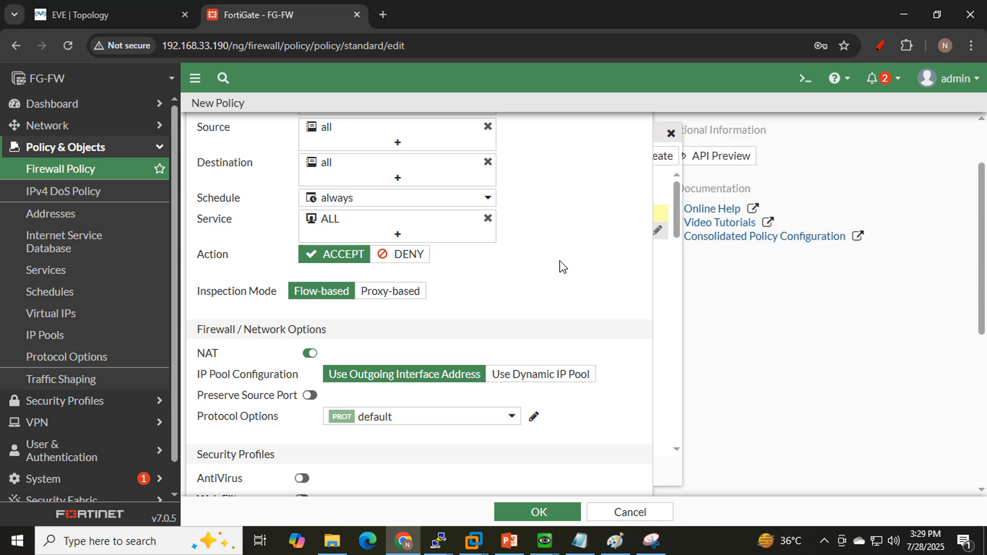
Keep allowed-traffic logging on All Sessions and save the LAN1 to Internet policy.
scroll(563, 266, "down", 1)
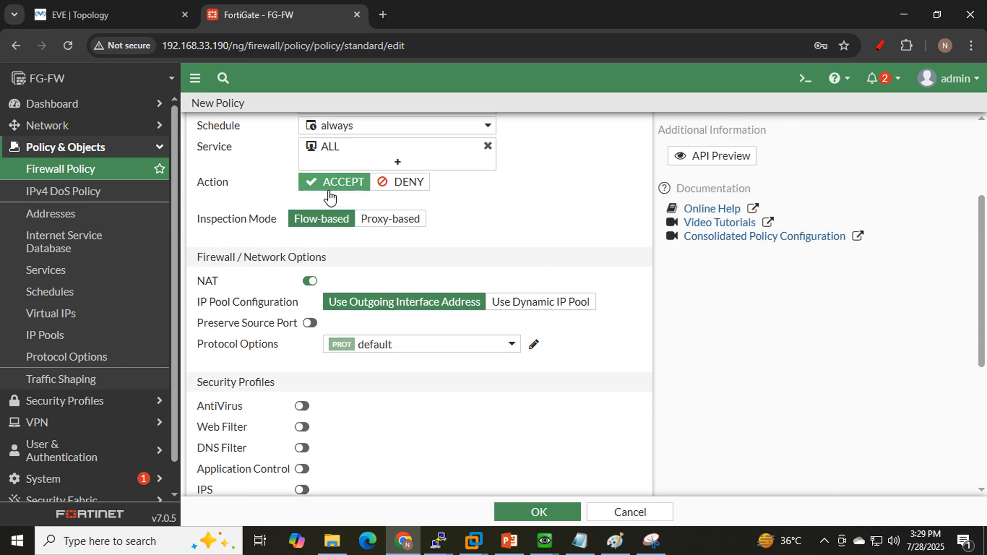
scroll(551, 242, "down", 4)
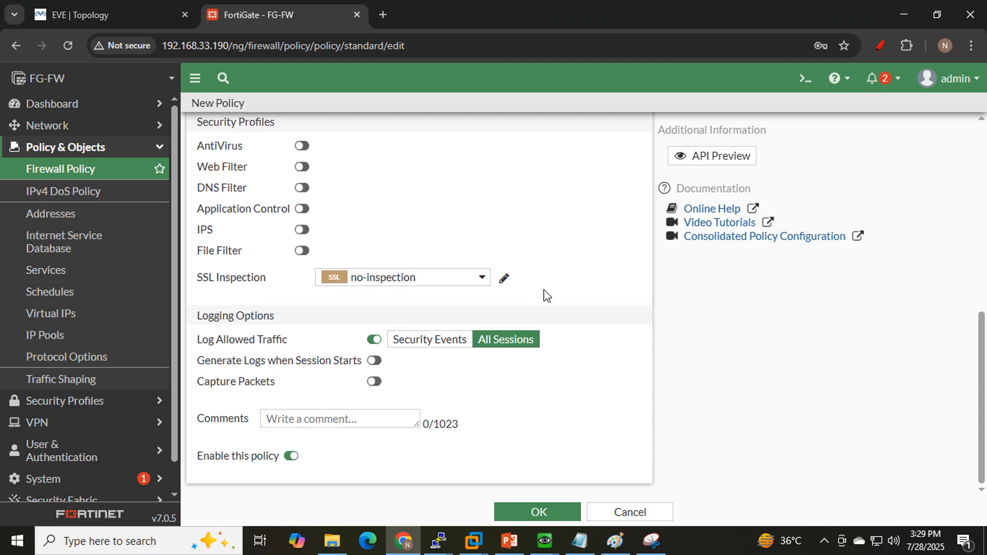
left_click(517, 351)
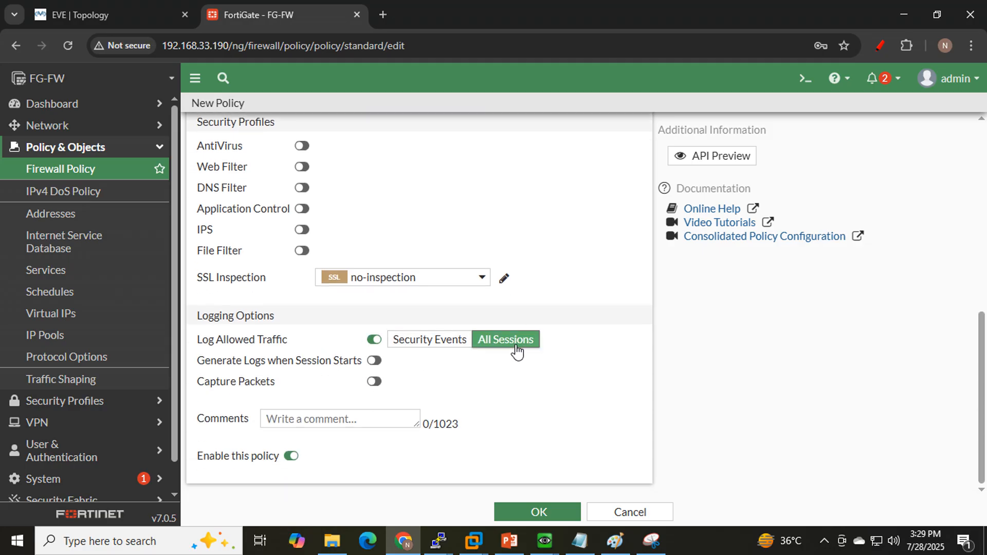
left_click(555, 512)
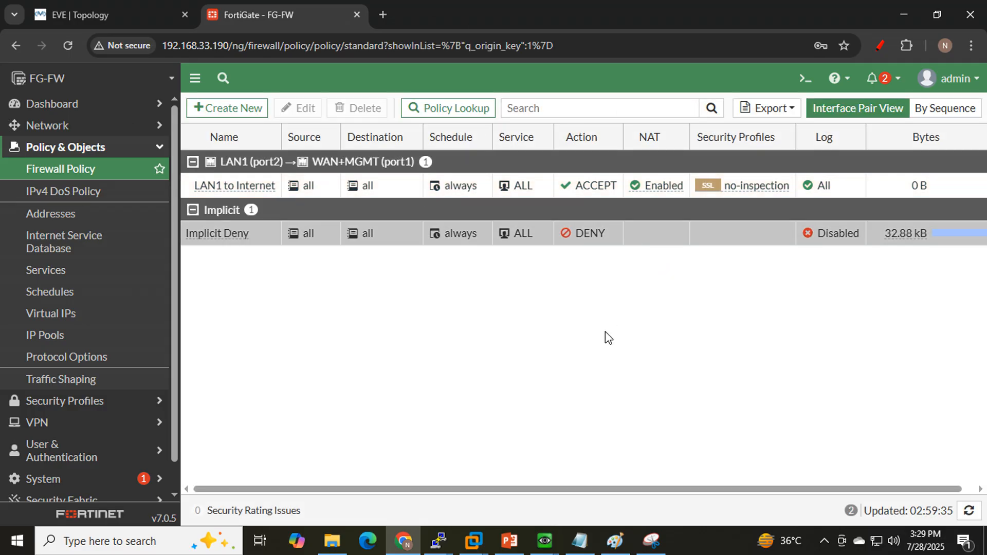
Capture the Win_LAN1 console running ping 8.8.8.8 -t, then underline its title and circle the latest ping output in blue.
mouse_move(544, 539)
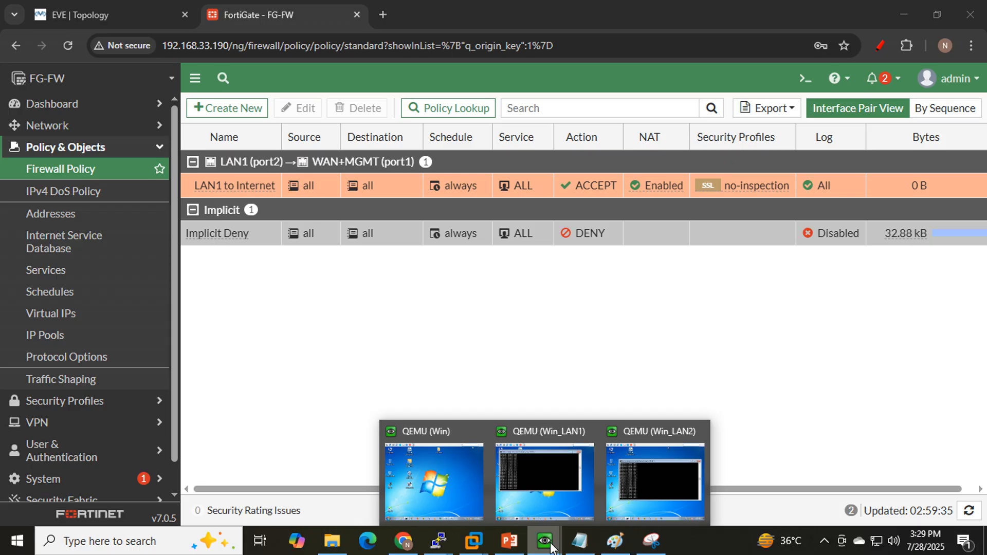
left_click(552, 502)
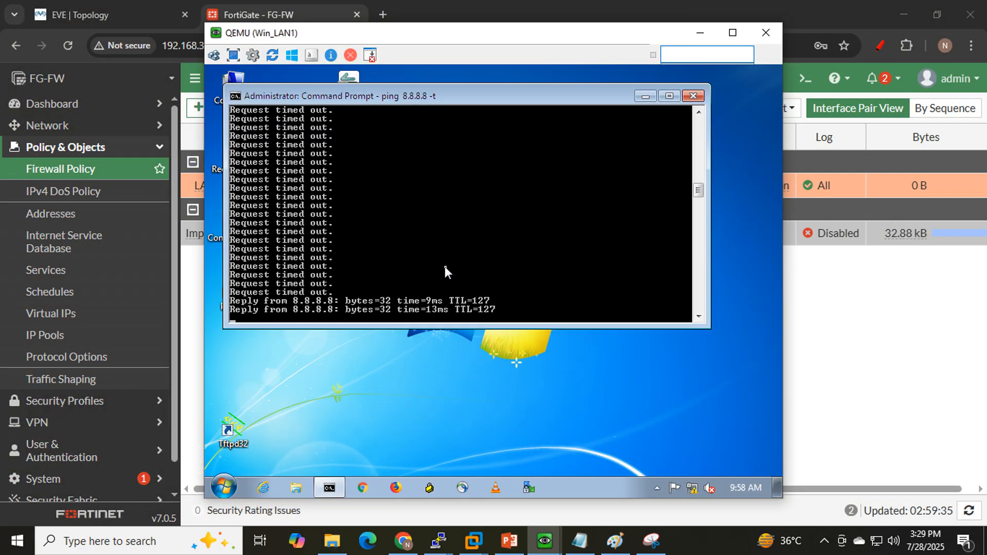
left_click(651, 541)
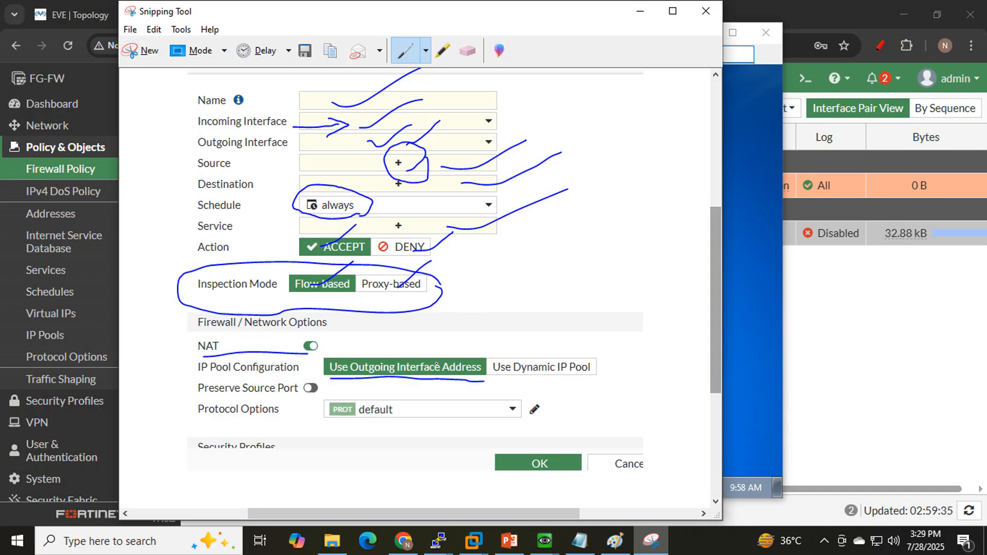
left_click(149, 55)
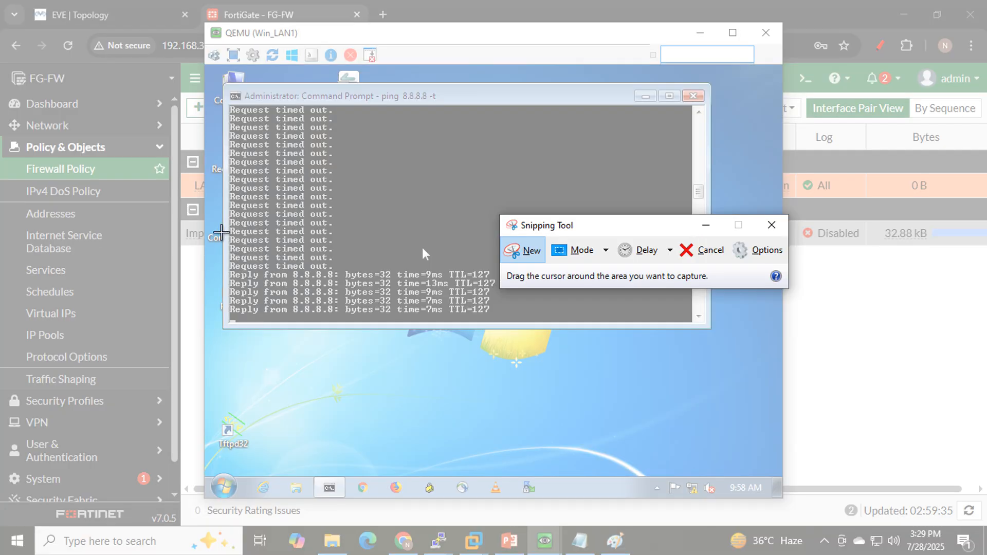
left_click_drag(194, 11, 781, 497)
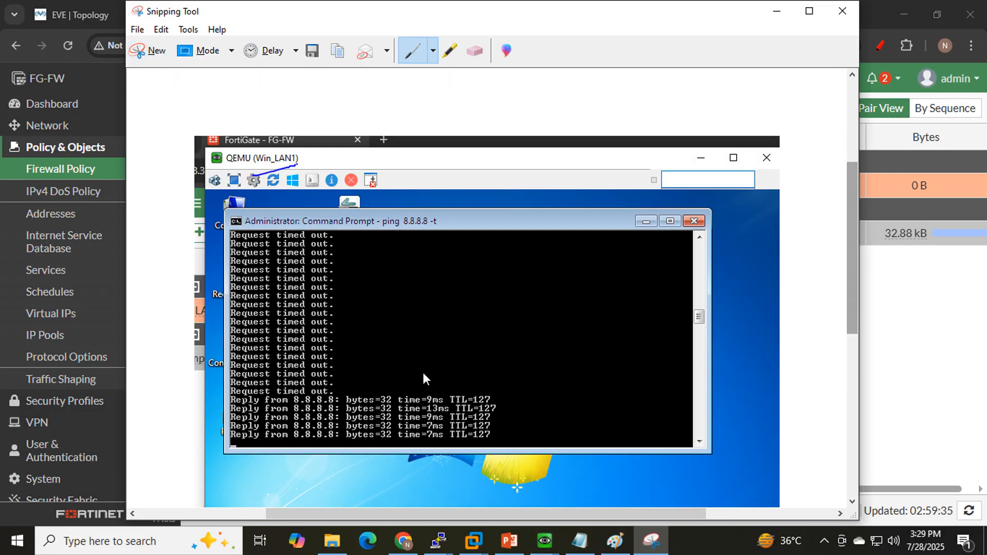
mouse_move(494, 385)
left_mouse_down()
mouse_move(355, 358)
mouse_move(214, 413)
mouse_move(358, 505)
mouse_move(542, 455)
mouse_move(514, 374)
mouse_move(483, 381)
left_mouse_up()
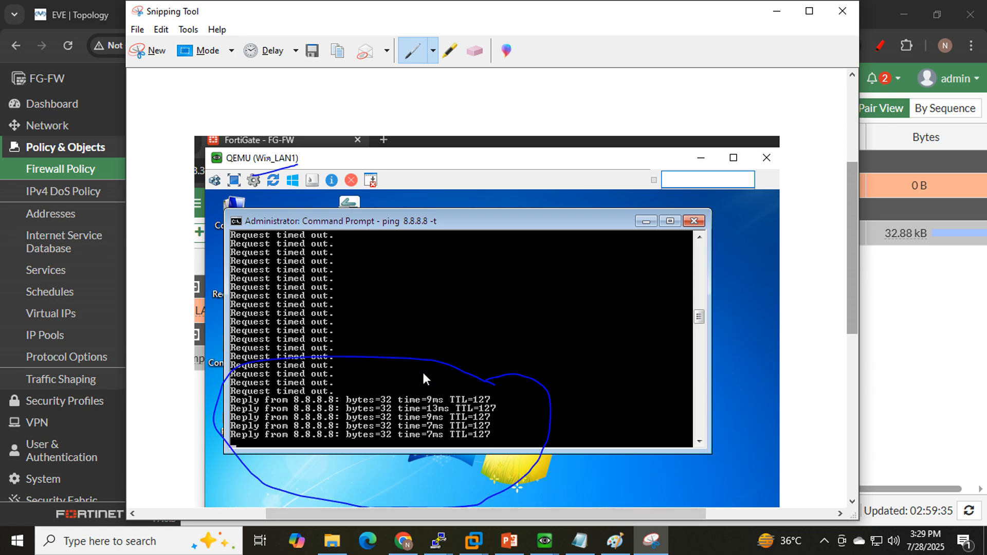
left_click(776, 12)
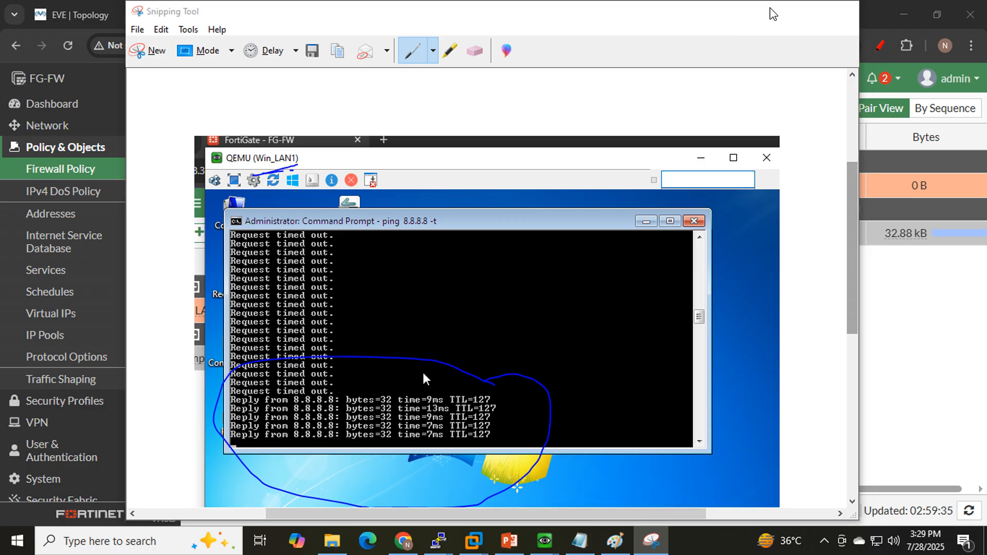
Clear the red marks from the EVE topology, then open the VPC_LAN1 console in PuTTY and close it again.
left_click(80, 6)
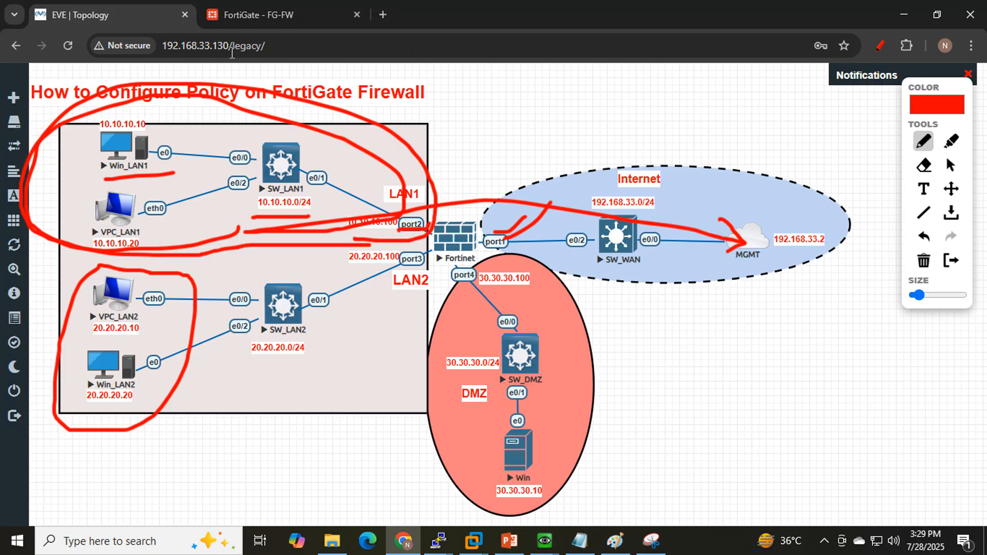
left_click(880, 45)
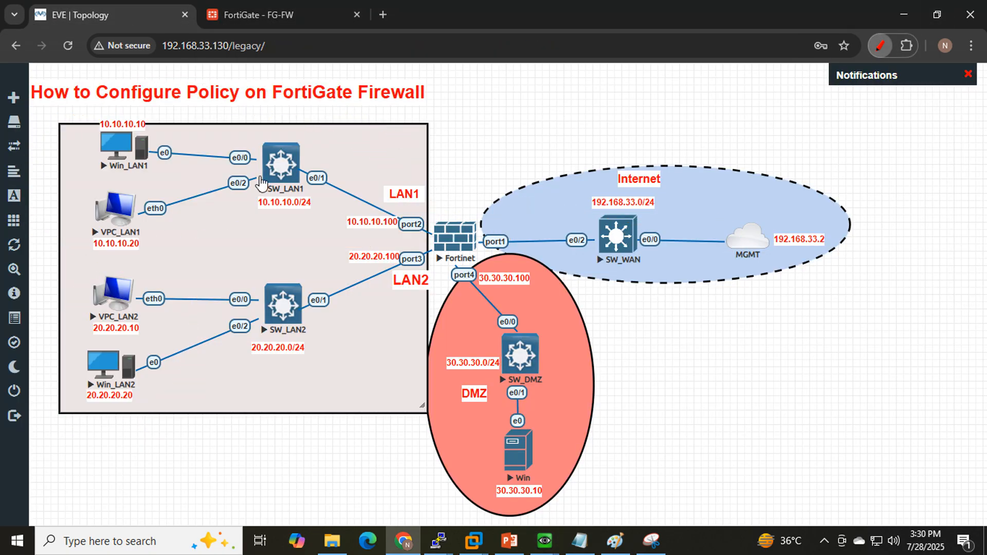
left_click(123, 218)
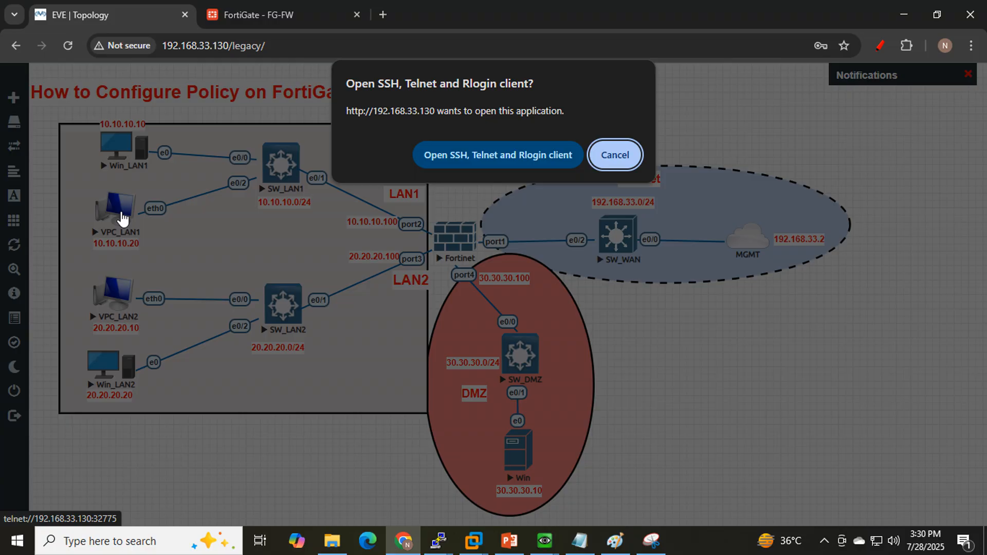
left_click(468, 147)
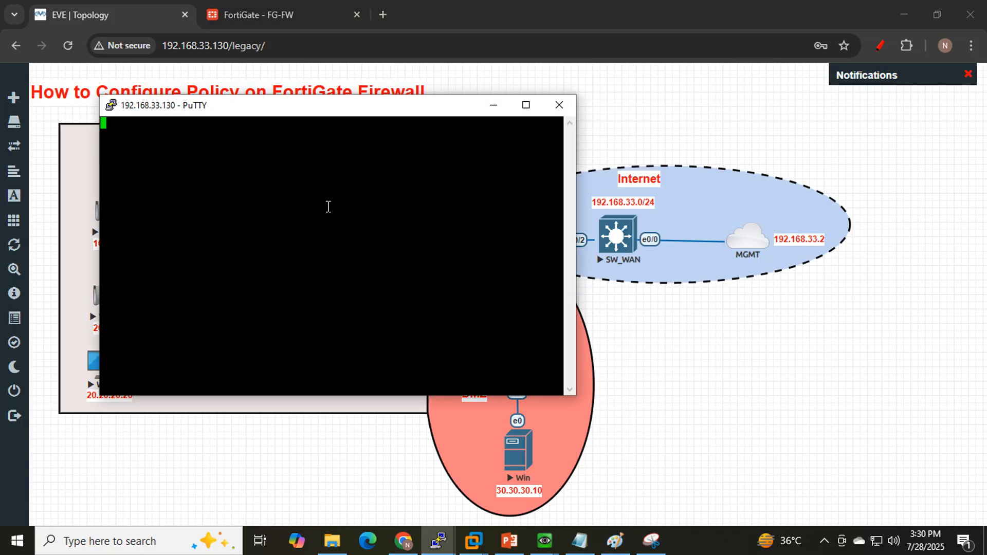
left_click(559, 104)
left_click(516, 322)
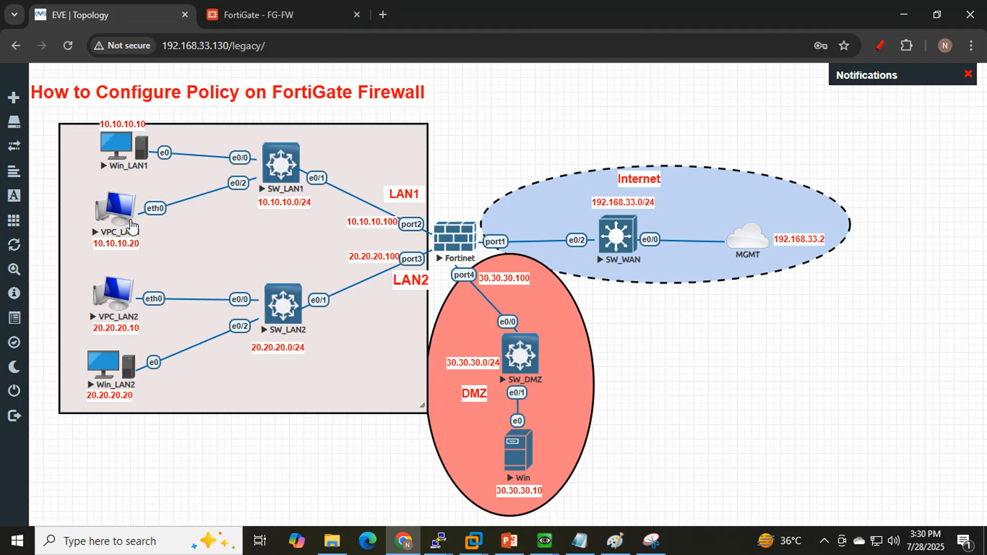
Stop the VPC_LAN1 node on the EVE topology and try to start it again.
right_click(117, 210)
left_click(157, 244)
right_click(119, 212)
left_click(157, 242)
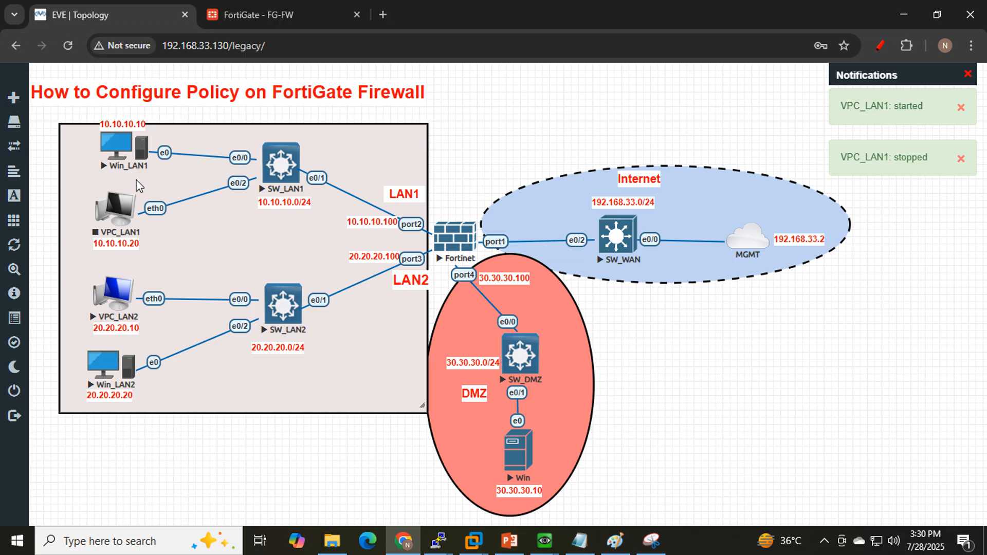
right_click(118, 215)
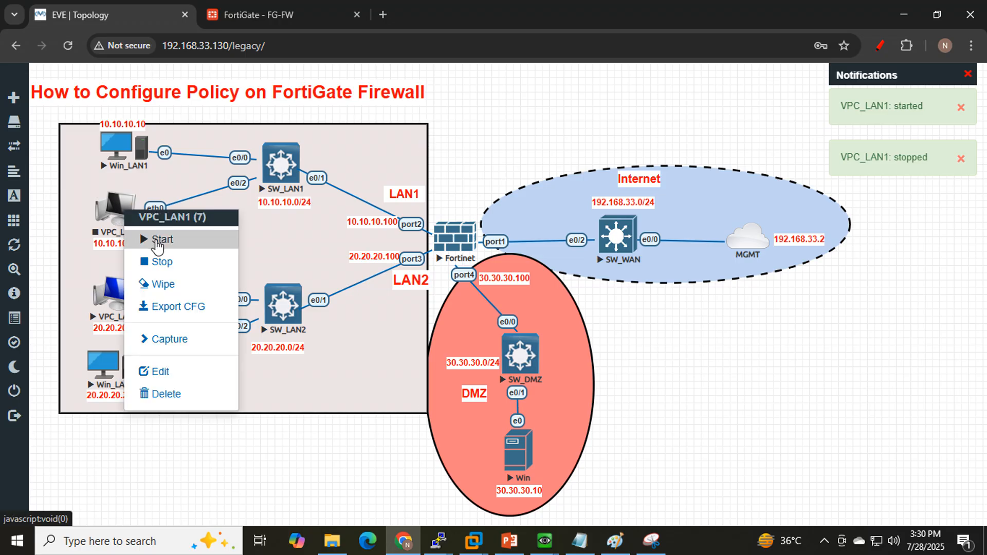
left_click(154, 245)
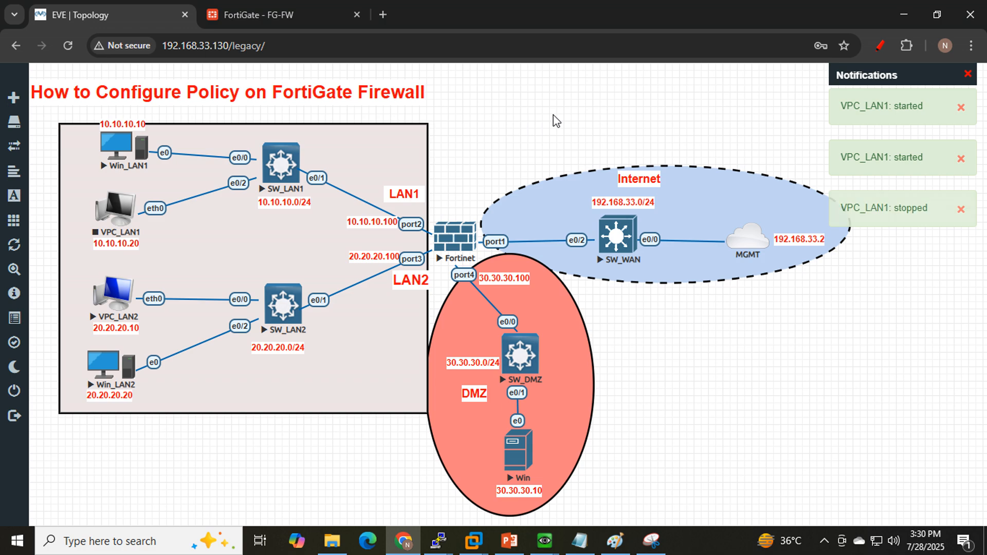
right_click(119, 216)
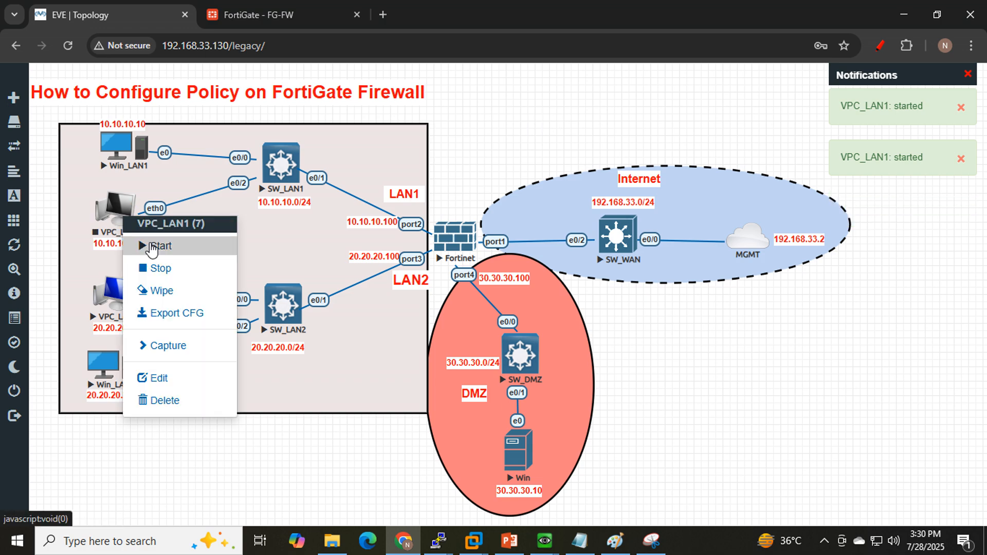
left_click(153, 247)
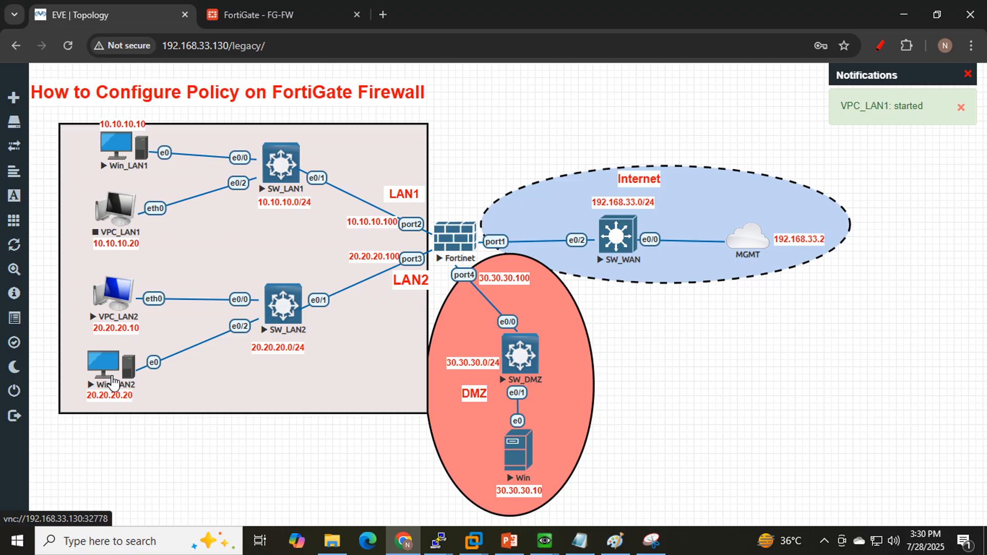
Compare the Win_LAN2 console's continuous ping to 8.8.8.8 with the Win_LAN1 capture, marking the capture's ping replies in blue.
left_click(549, 543)
left_click(654, 498)
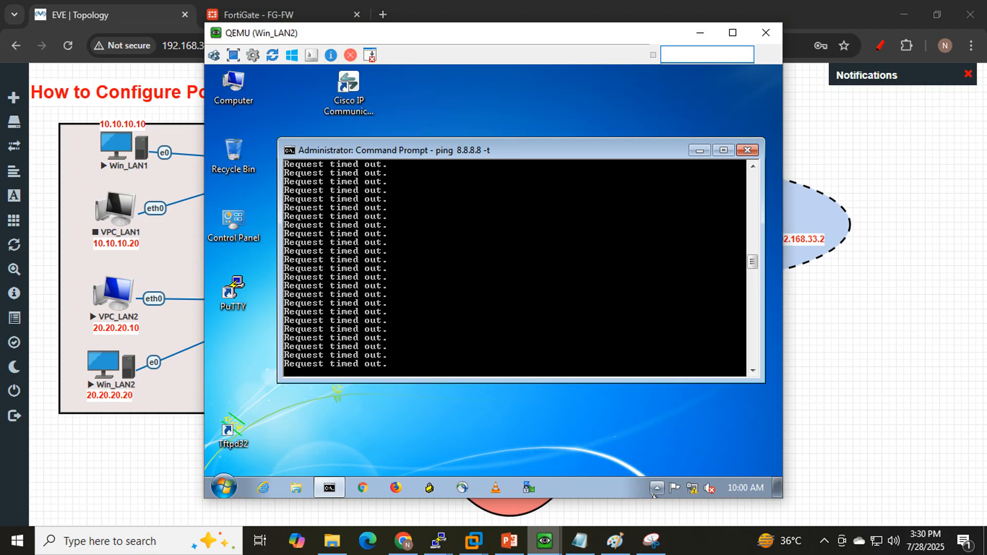
left_click(651, 541)
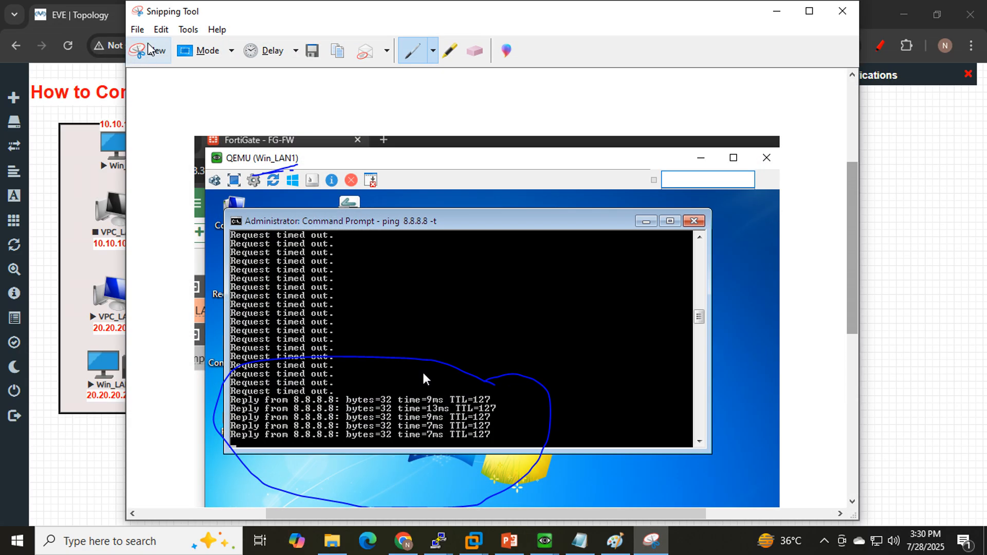
left_click_drag(207, 18, 532, 30)
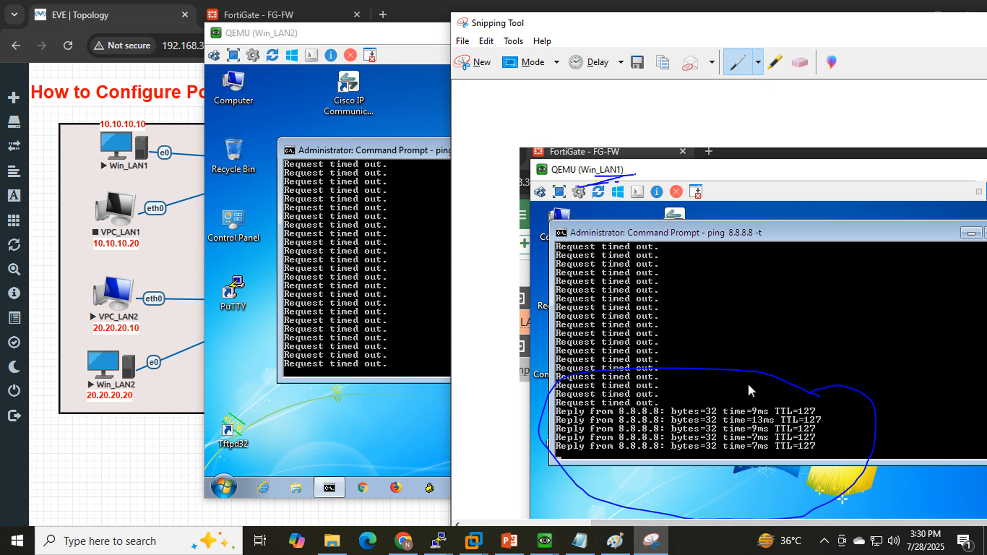
left_click_drag(785, 415, 824, 393)
left_click_drag(817, 426, 861, 419)
left_click_drag(833, 31, 692, 59)
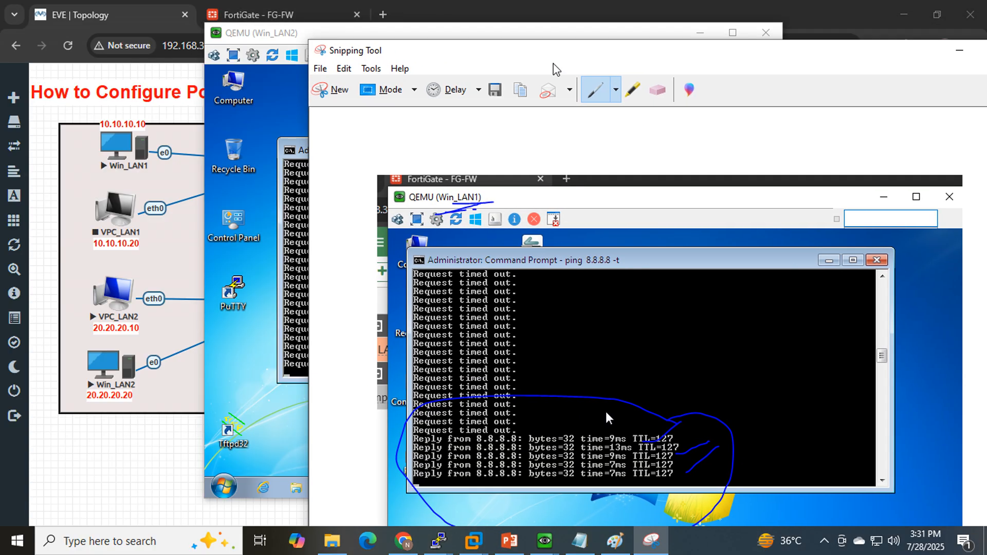
Check the LAN1 to Internet policy in the FortiGate policy list, then open the Notepad task list over the EVE topology.
left_click(238, 14)
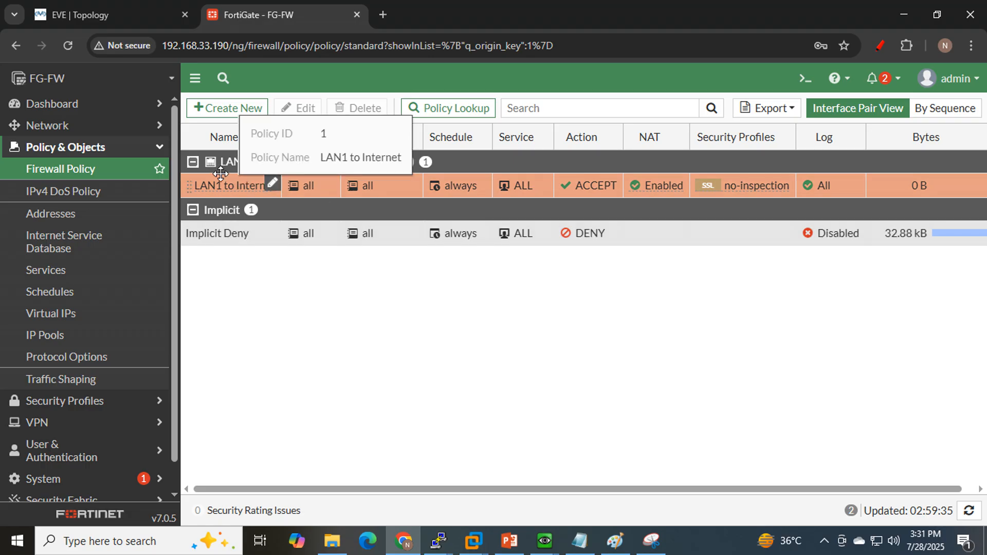
left_click(95, 16)
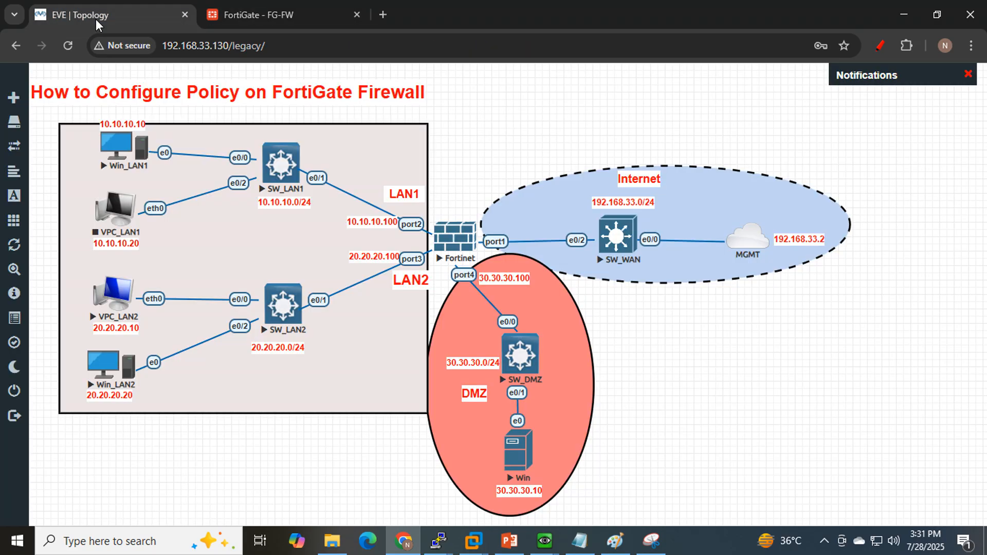
left_click(880, 45)
left_click(580, 540)
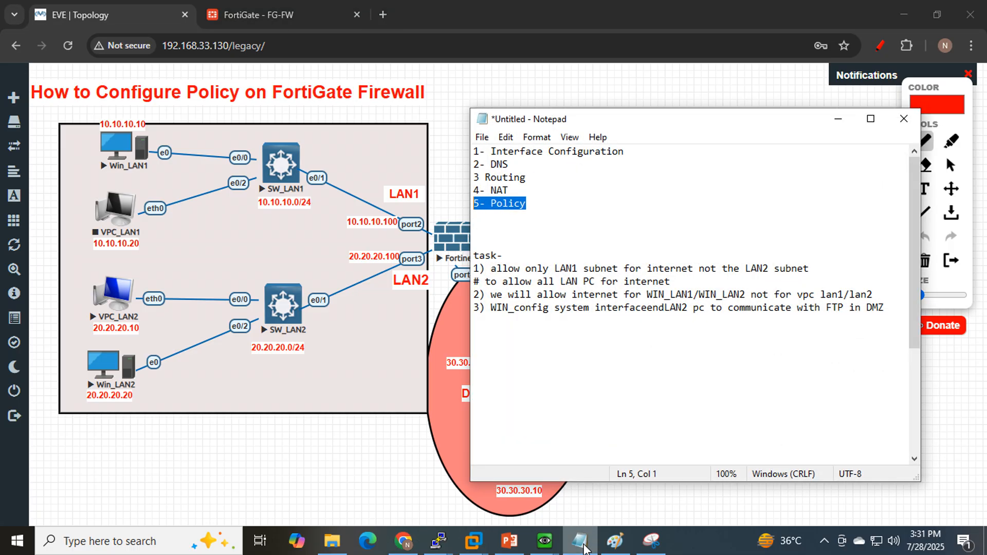
Over the EVE topology, cross out Win_LAN1's path to the internet in red and draw a path from Win_LAN2 to the MGMT cloud.
left_click(579, 540)
left_click(887, 43)
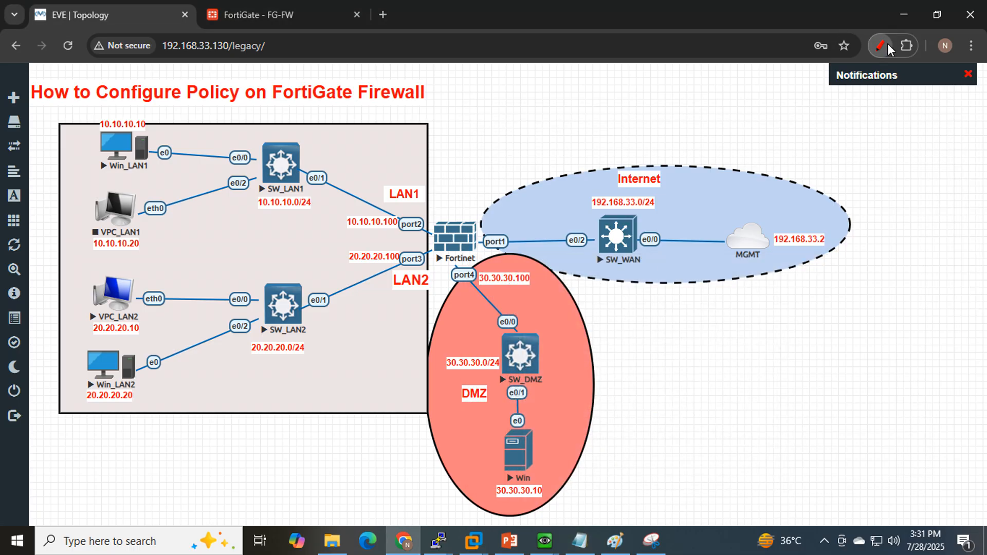
left_click(887, 44)
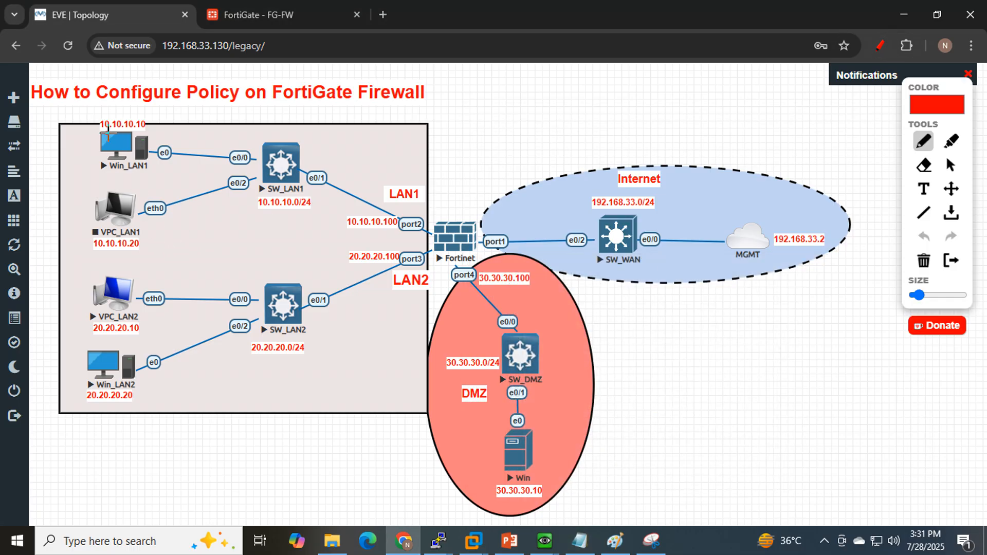
mouse_move(108, 135)
left_mouse_down()
mouse_move(139, 157)
mouse_move(110, 157)
mouse_move(771, 204)
left_mouse_up()
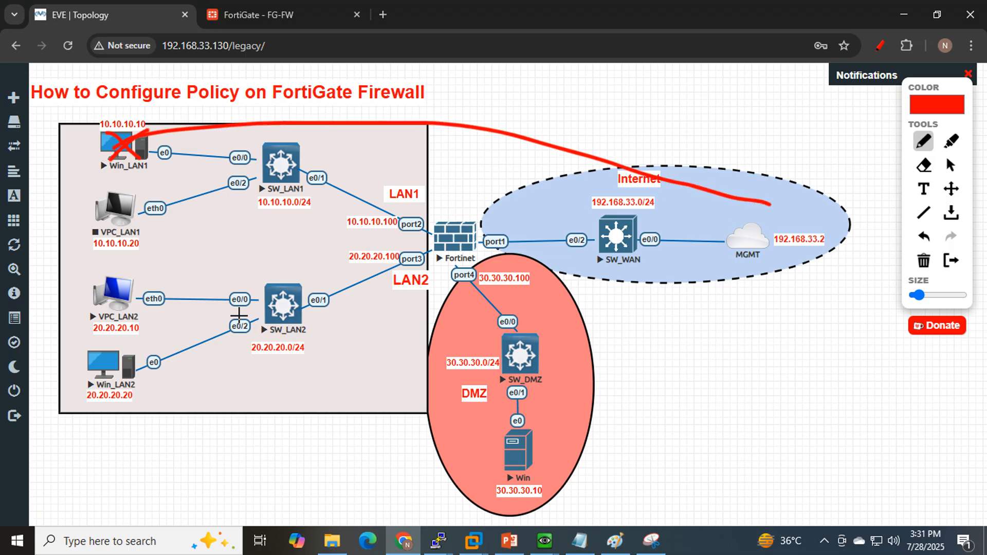
left_click_drag(348, 109, 398, 153)
left_click_drag(399, 107, 342, 164)
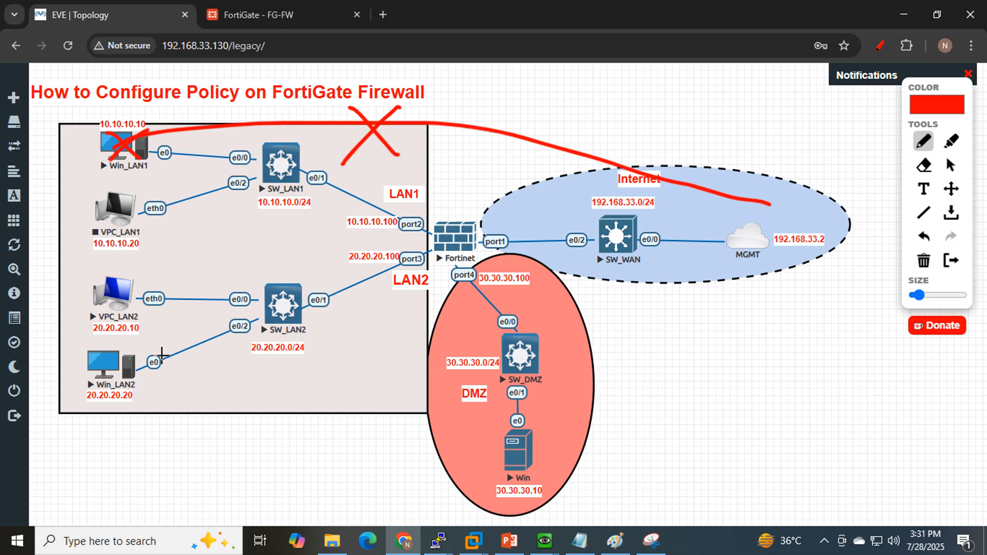
mouse_move(124, 374)
left_mouse_down()
mouse_move(130, 344)
mouse_move(789, 227)
left_mouse_up()
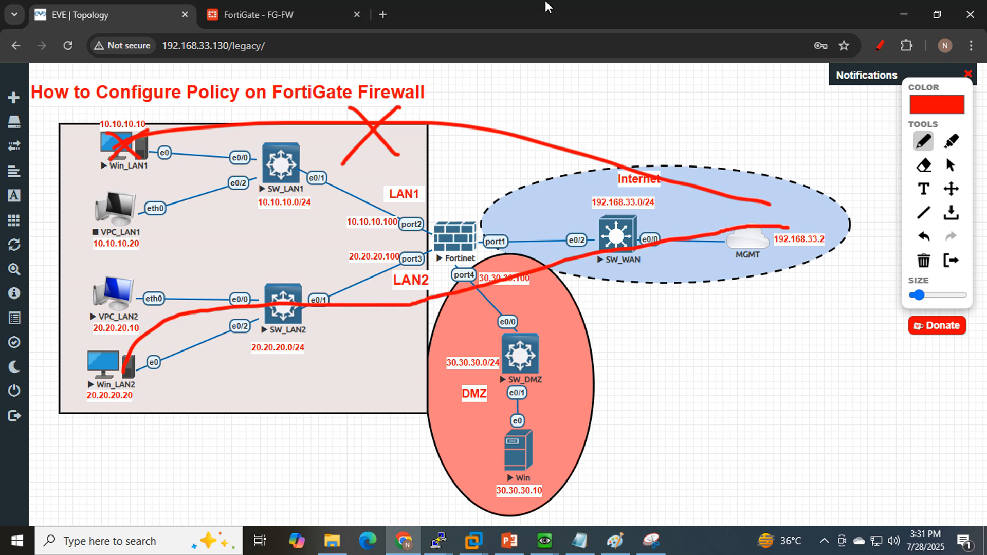
Open the LAN1 to Internet policy on the FortiGate for editing and check its incoming interface.
left_click(248, 20)
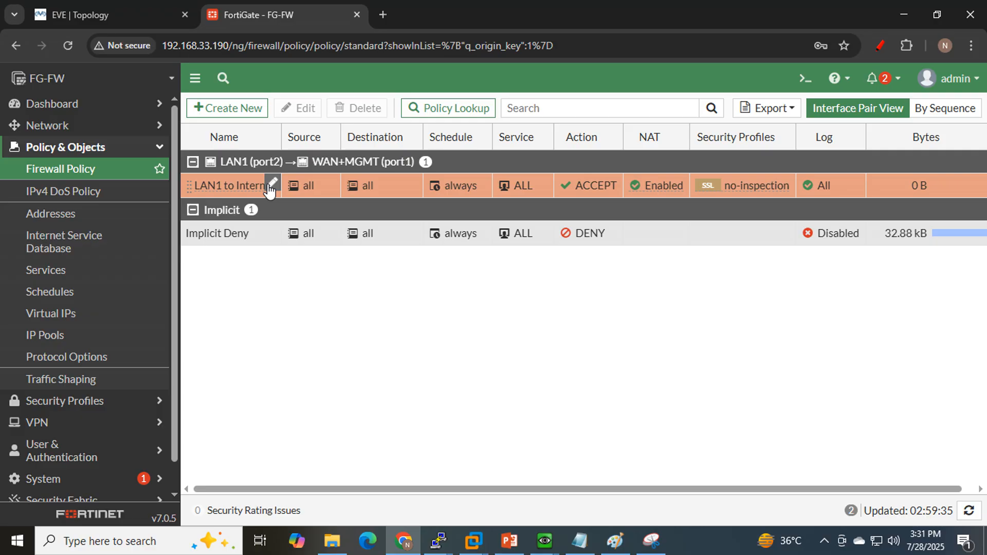
double_click(225, 184)
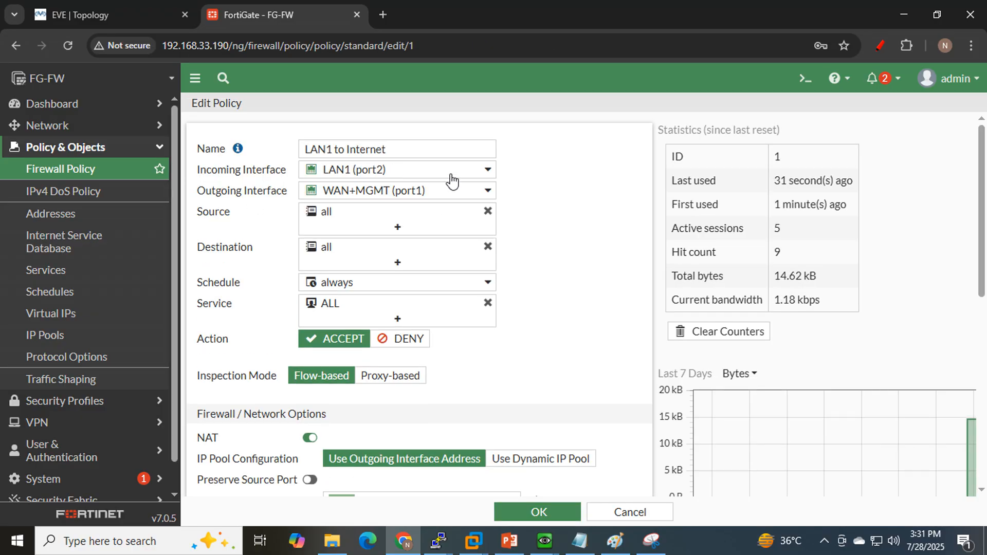
mouse_move(362, 179)
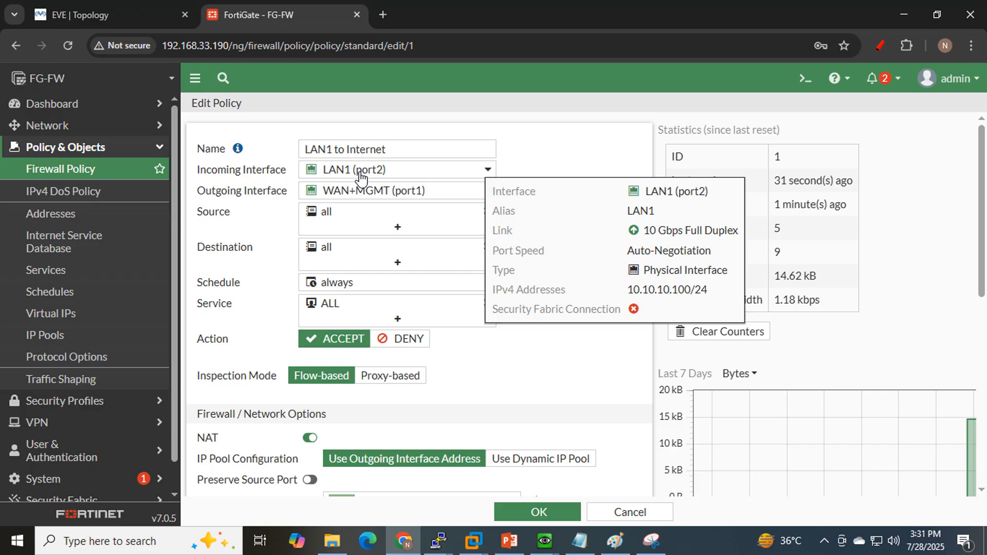
On the EVE topology, strike out port2, underline Win_LAN1, circle port3, and trace a second red path from Win_LAN2 to the MGMT cloud.
left_click(113, 13)
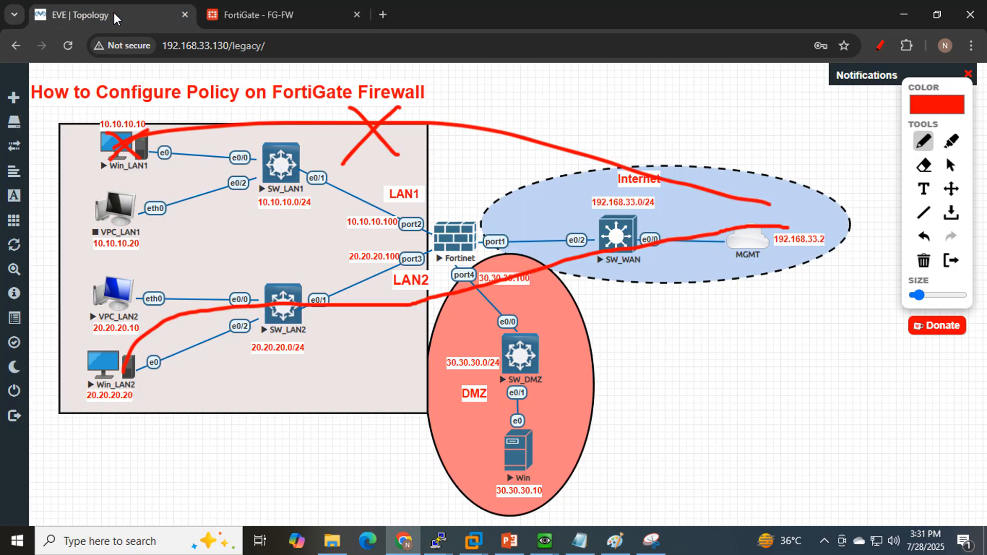
mouse_move(388, 213)
left_mouse_down()
mouse_move(425, 228)
mouse_move(431, 208)
left_mouse_up()
left_click_drag(114, 181, 202, 179)
mouse_move(419, 246)
left_mouse_down()
mouse_move(359, 257)
mouse_move(396, 290)
mouse_move(428, 282)
mouse_move(417, 251)
left_mouse_up()
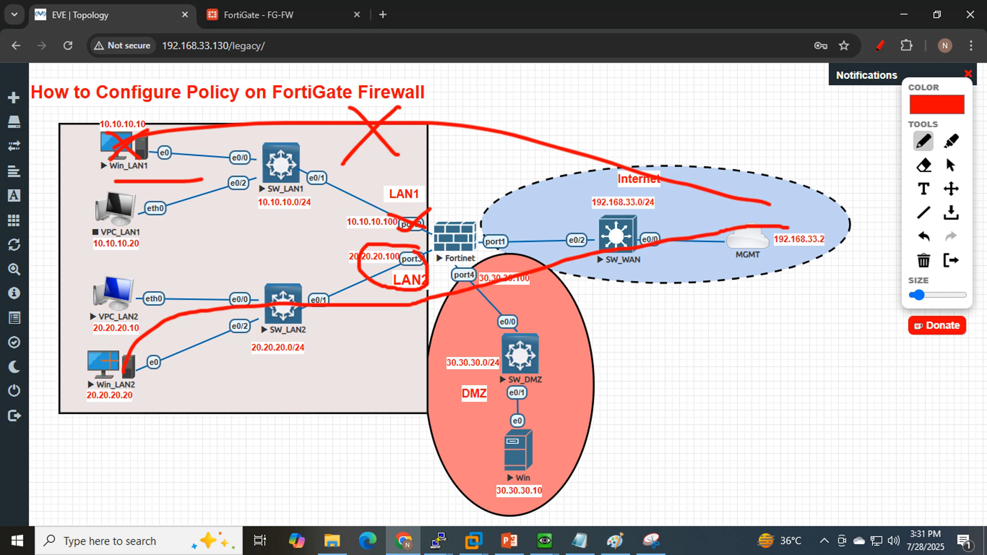
mouse_move(109, 363)
left_mouse_down()
mouse_move(145, 296)
mouse_move(360, 286)
mouse_move(658, 242)
mouse_move(791, 246)
left_mouse_up()
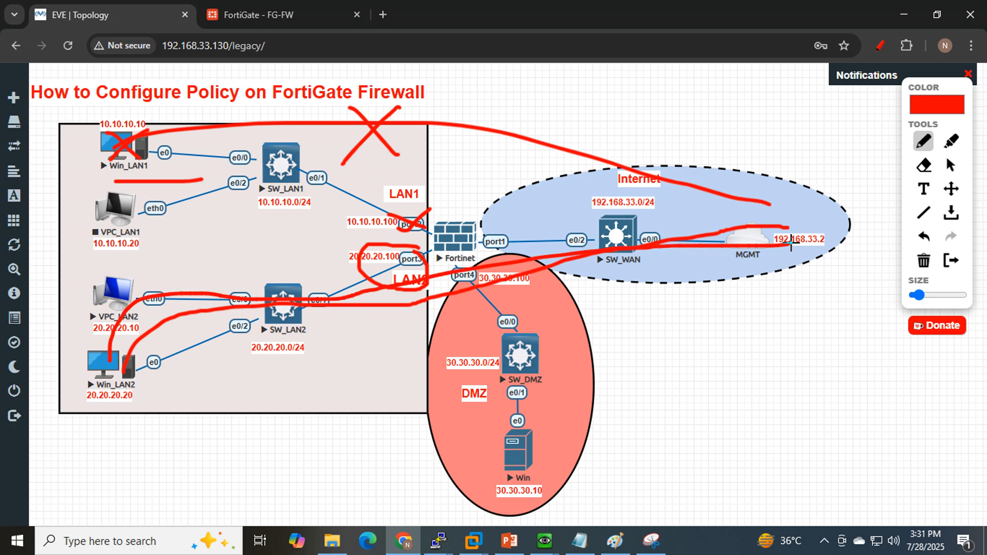
Set the LAN1 to Internet policy's incoming interface to LAN2 (port3) and save the policy.
left_click(254, 17)
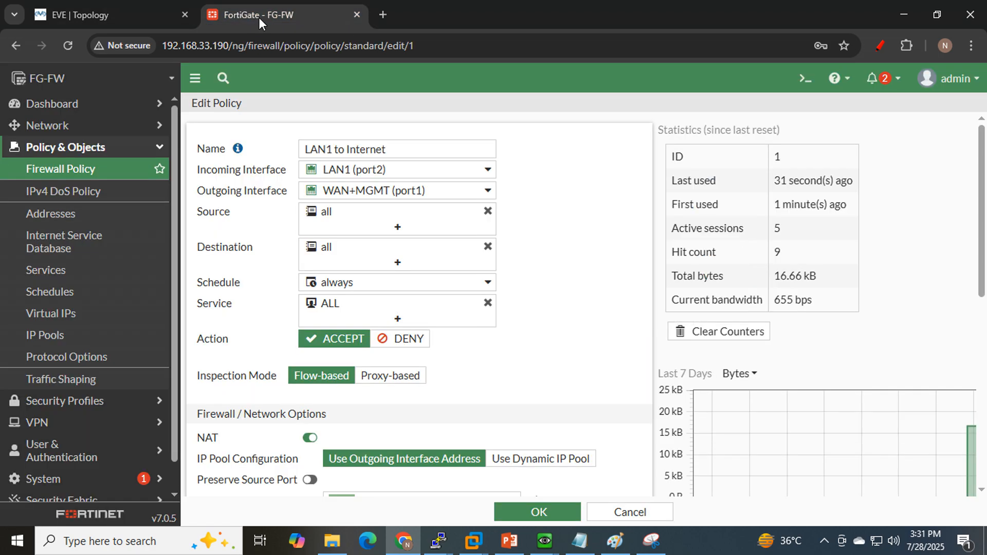
left_click(471, 170)
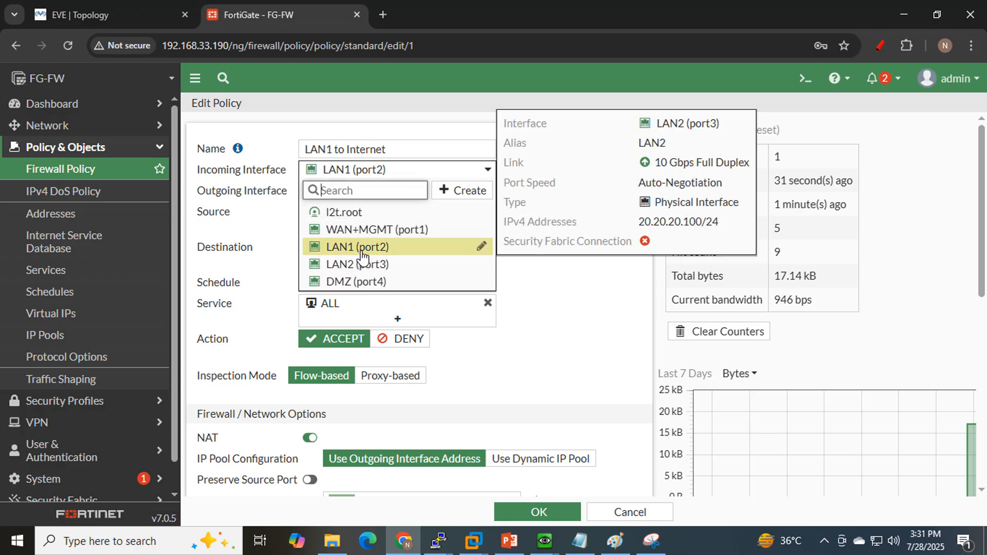
left_click(392, 265)
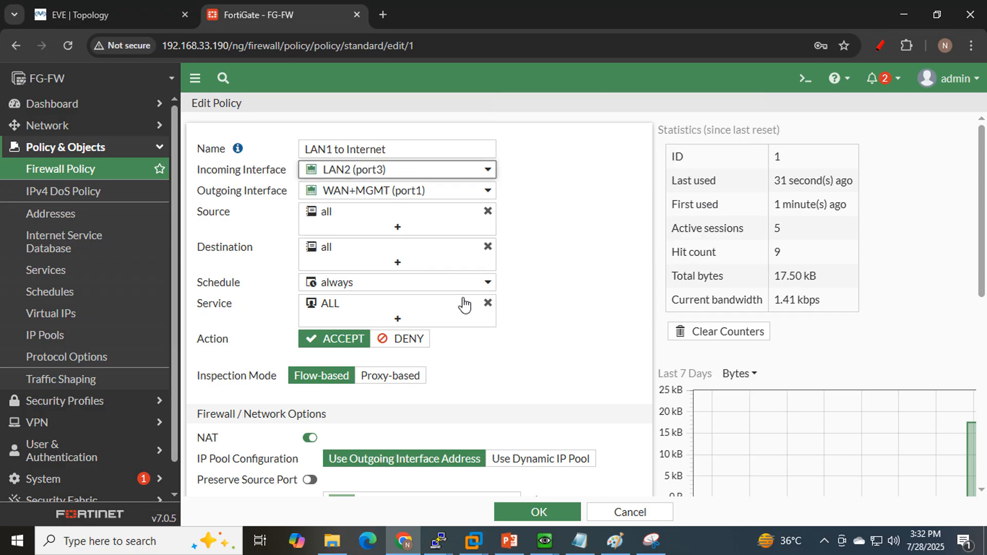
left_click(543, 518)
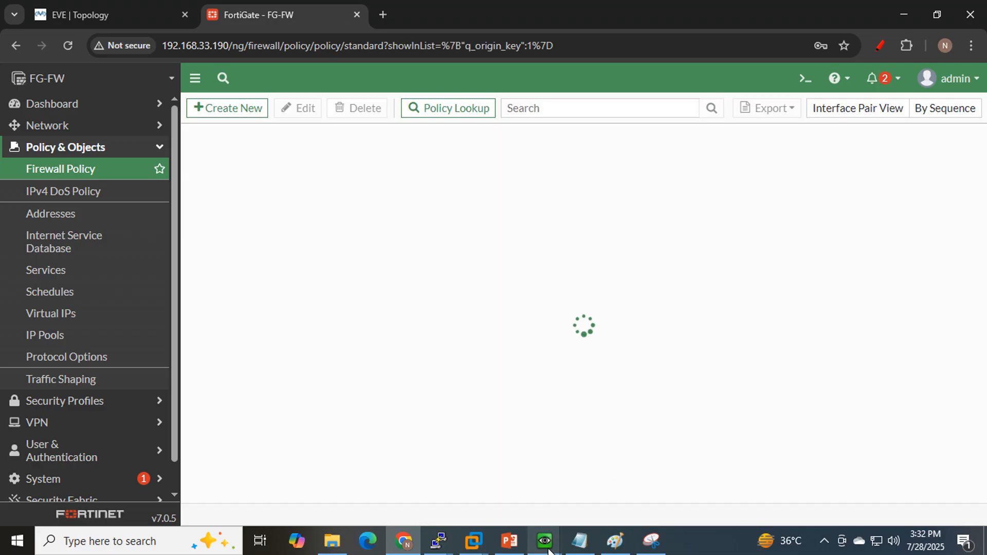
Compare the continuous pings to 8.8.8.8 on the Win_LAN1 and Win_LAN2 consoles.
mouse_move(544, 540)
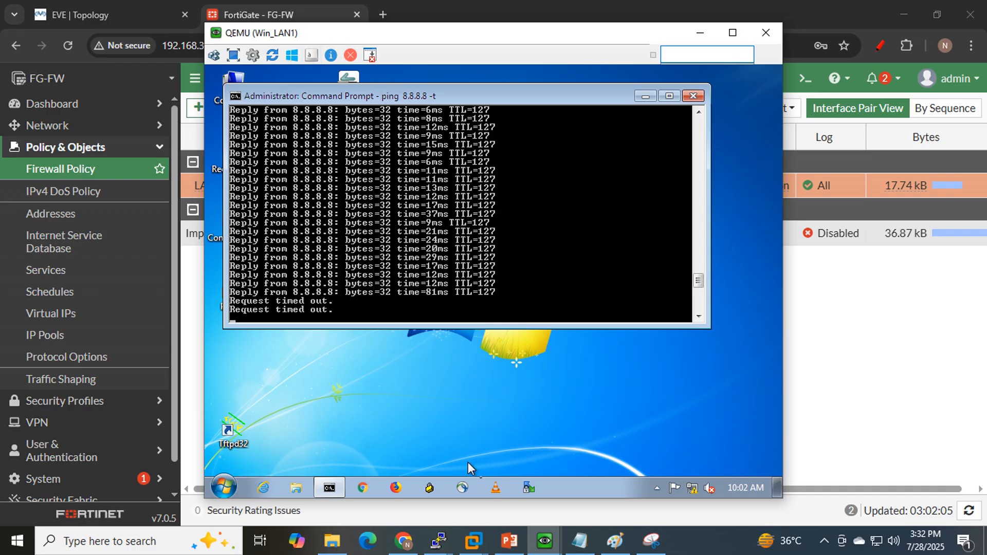
left_click(544, 544)
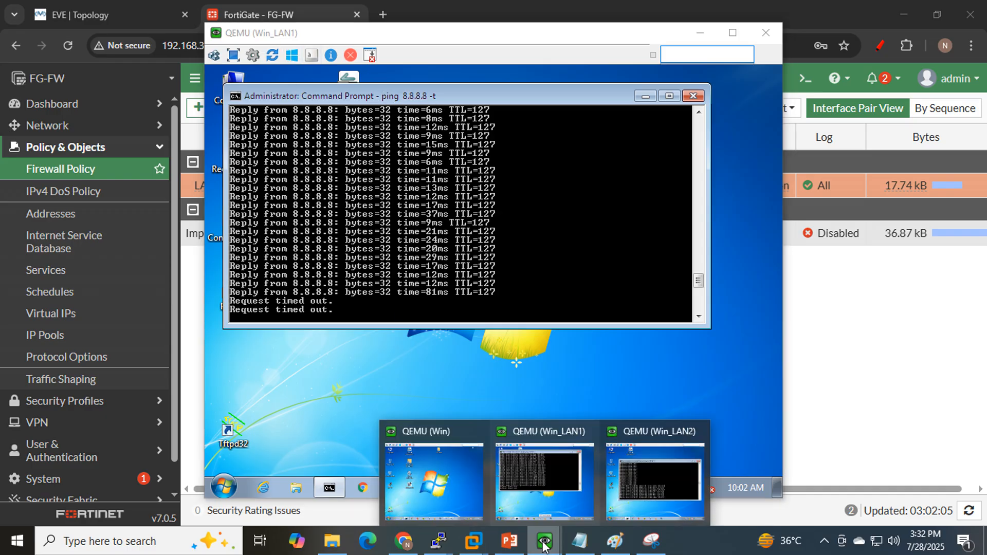
left_click(640, 479)
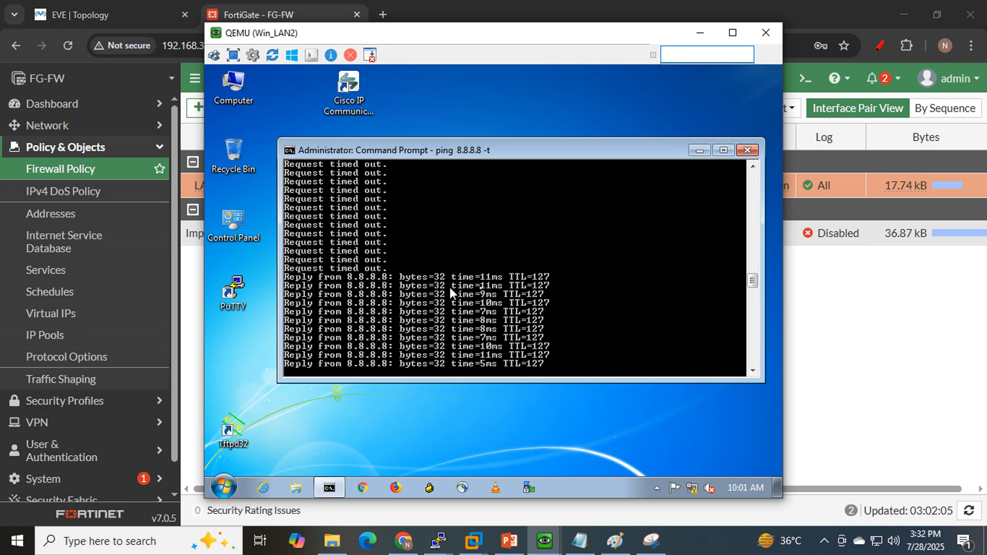
Capture the Win_LAN2 console with Snipping Tool, mark the window title and ping replies in blue, and minimize the capture.
left_click(651, 540)
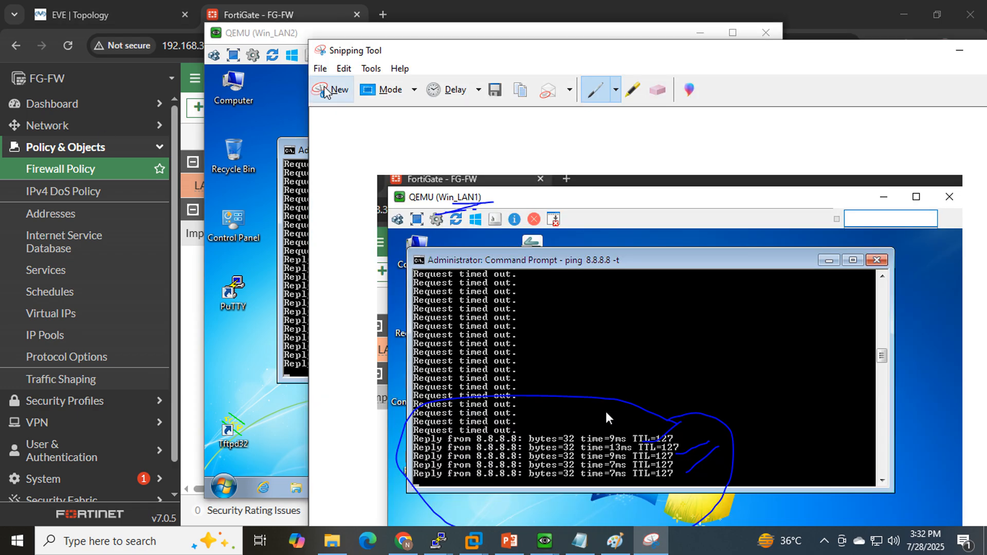
left_click(329, 89)
mouse_move(170, 11)
left_mouse_down()
mouse_move(534, 293)
mouse_move(807, 446)
left_mouse_up()
left_click_drag(272, 172, 338, 162)
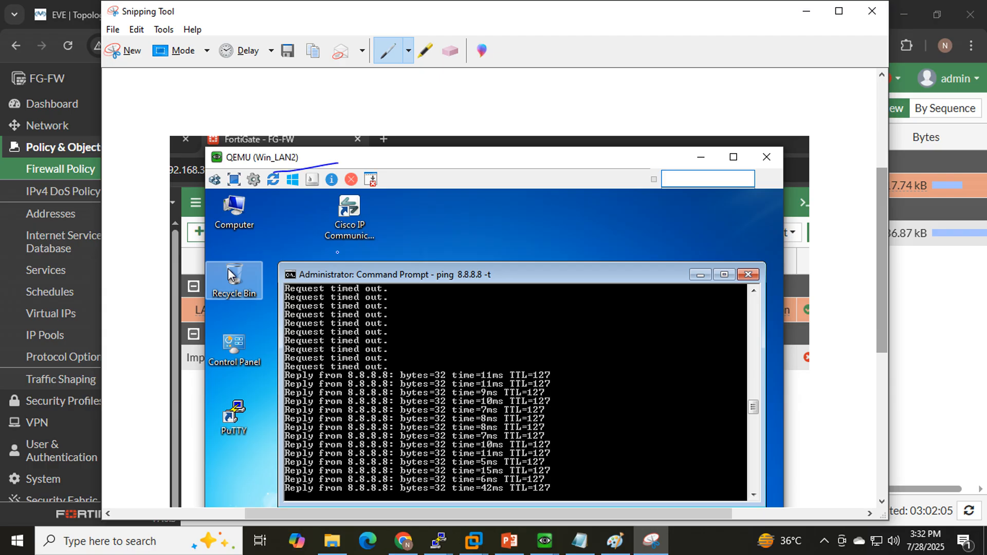
mouse_move(537, 352)
left_mouse_down()
mouse_move(278, 306)
mouse_move(245, 508)
mouse_move(532, 337)
mouse_move(487, 332)
left_mouse_up()
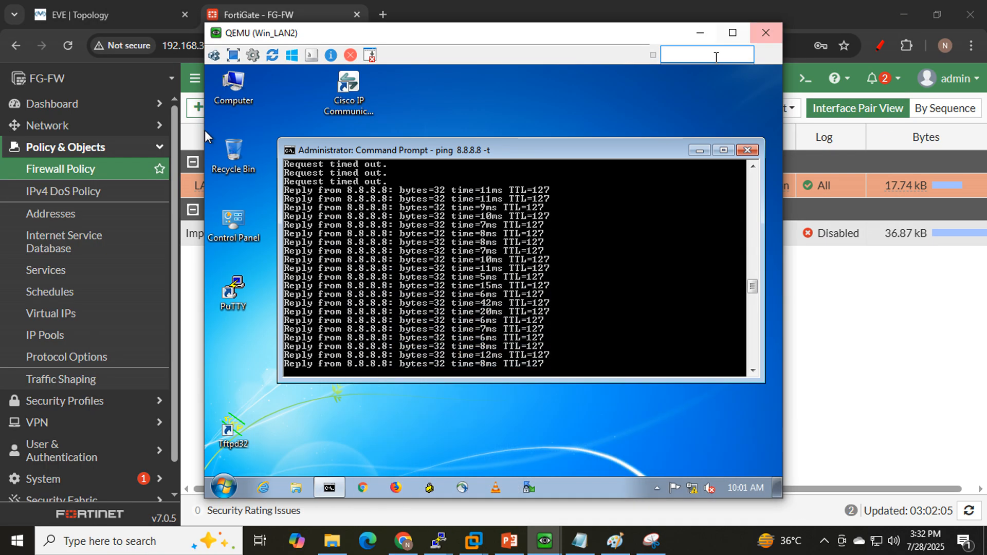
left_click(805, 11)
Clear the red marks from the EVE topology and highlight "to allow all LAN PC for internet" in the Notepad task list.
left_click(84, 10)
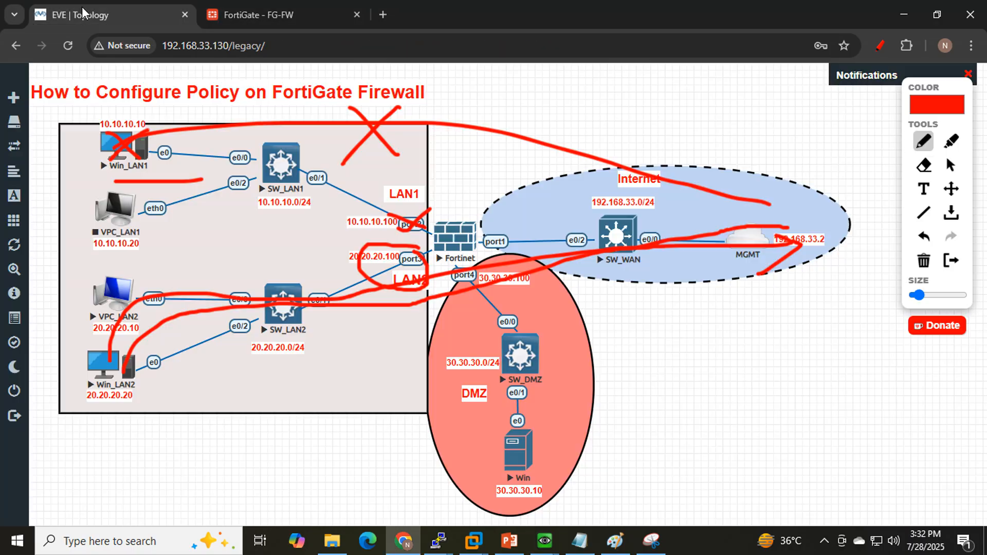
left_click(878, 45)
left_click(579, 540)
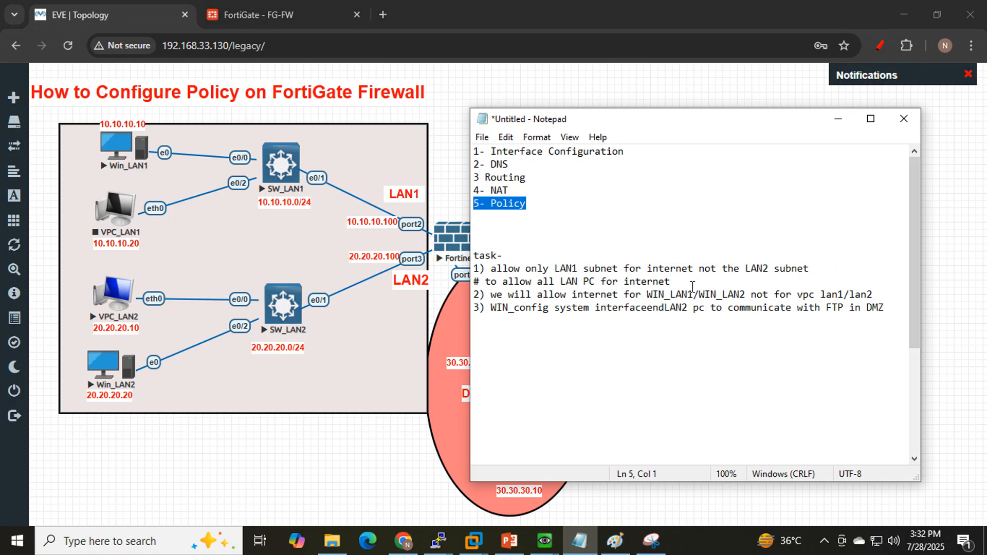
left_click_drag(678, 282, 485, 282)
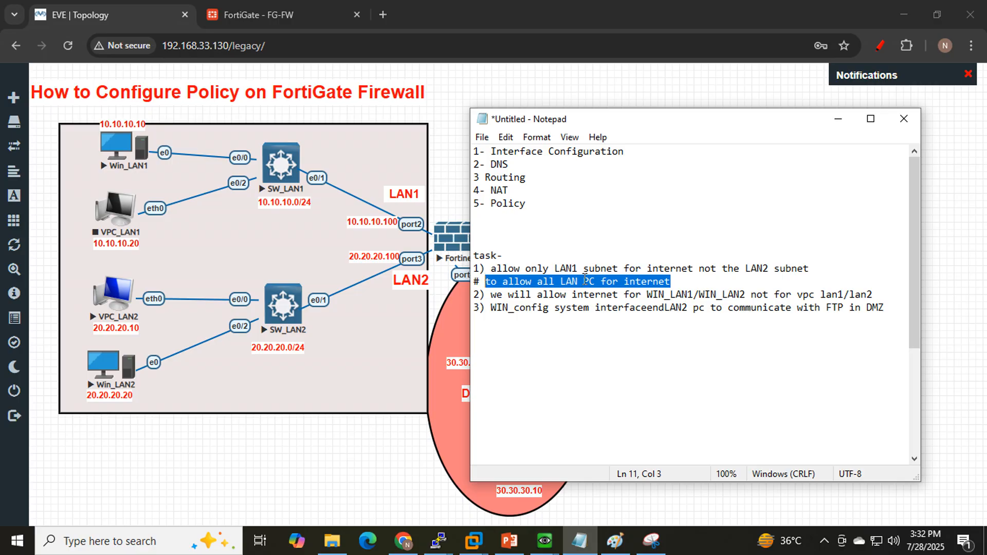
On the EVE topology, circle the four LAN PCs in red, draw an arrow to the MGMT cloud, and mark port2 and port3.
left_click(306, 490)
left_click(879, 45)
mouse_move(170, 437)
left_mouse_down()
mouse_move(194, 388)
mouse_move(154, 105)
mouse_move(67, 170)
mouse_move(67, 339)
mouse_move(146, 422)
mouse_move(177, 430)
left_mouse_up()
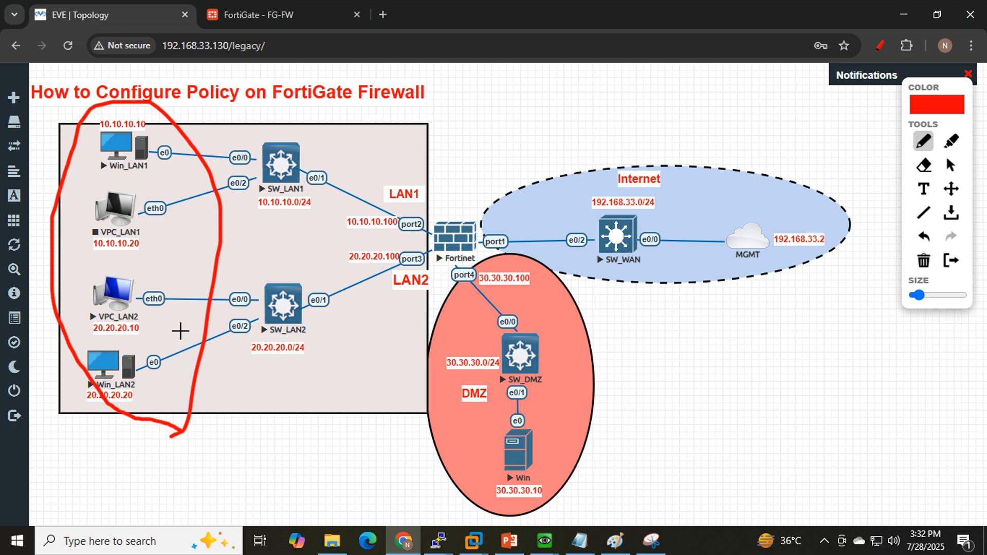
mouse_move(178, 330)
left_mouse_down()
mouse_move(209, 265)
mouse_move(736, 210)
mouse_move(710, 240)
left_mouse_up()
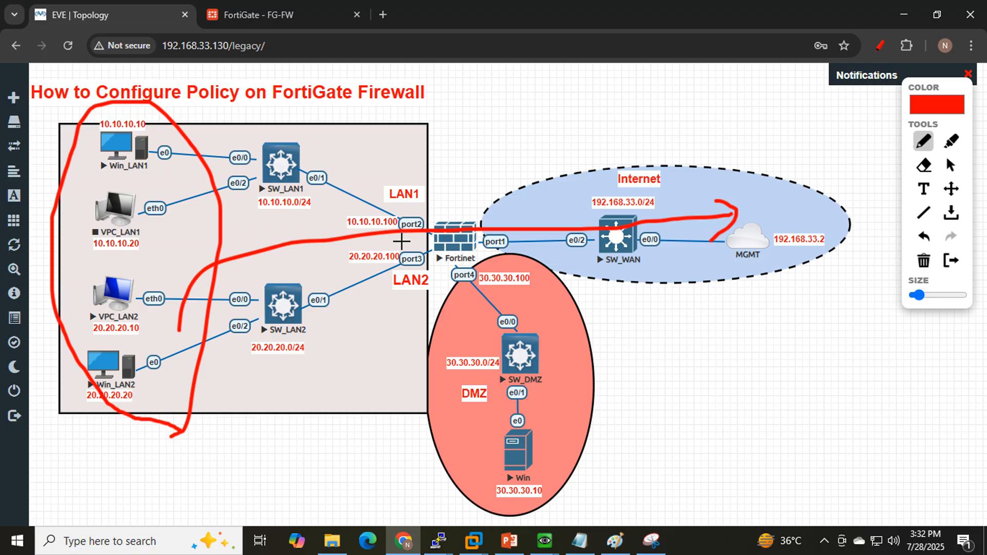
mouse_move(422, 275)
left_mouse_down()
mouse_move(428, 255)
mouse_move(391, 246)
mouse_move(406, 278)
mouse_move(422, 260)
left_mouse_up()
left_click_drag(415, 220, 452, 182)
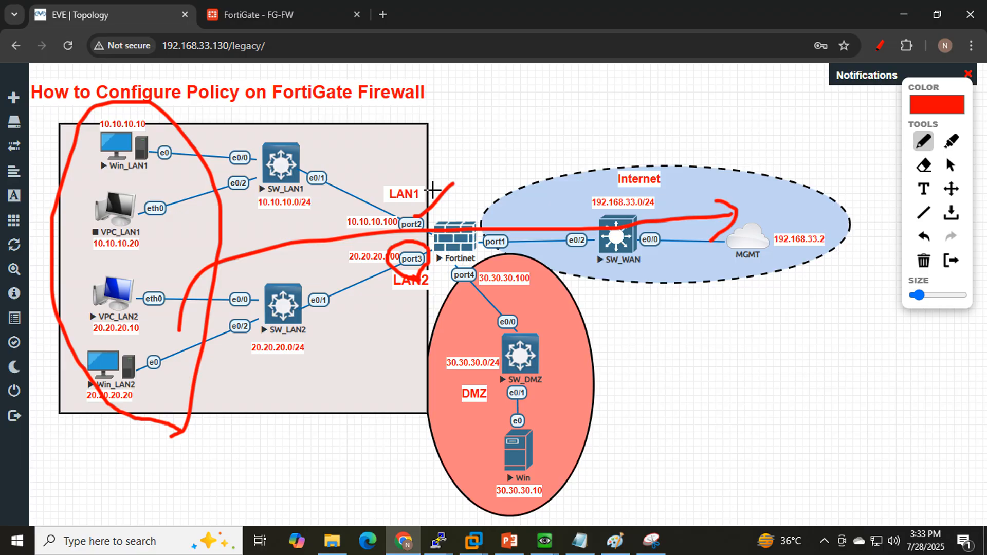
mouse_move(429, 174)
left_mouse_down()
mouse_move(384, 170)
mouse_move(360, 288)
mouse_move(411, 304)
mouse_move(429, 237)
mouse_move(430, 169)
left_mouse_up()
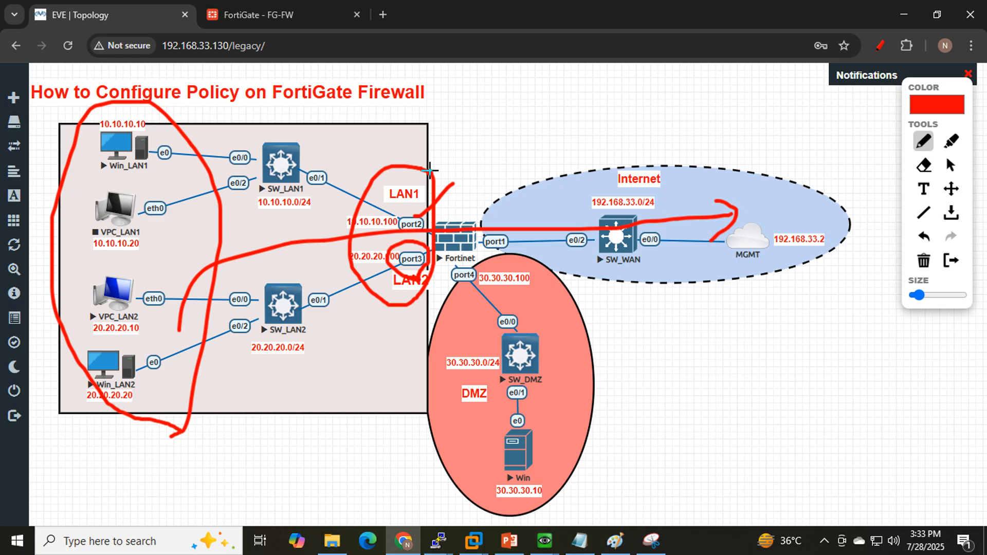
Start a new FortiGate firewall policy with LAN1 (port2) as the incoming interface.
left_click(258, 1)
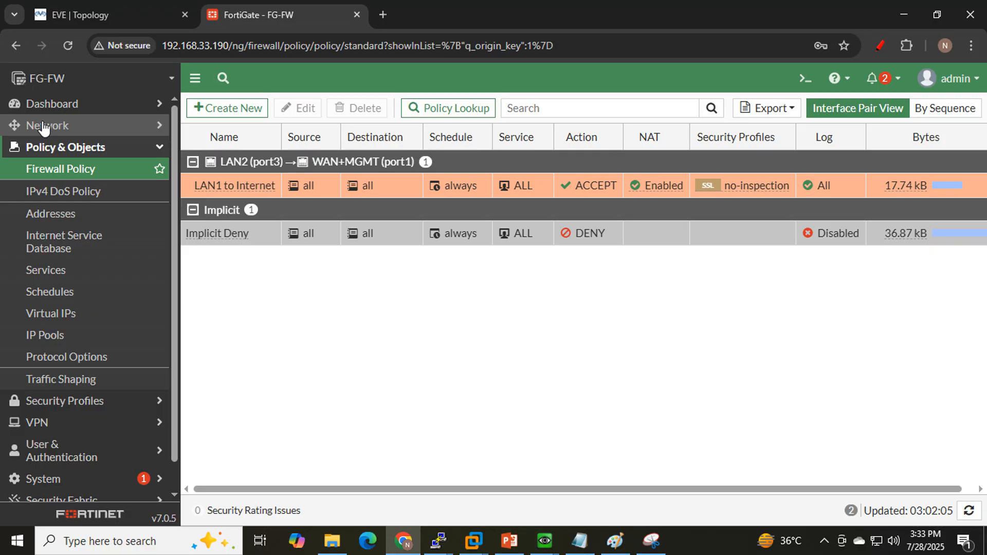
left_click(75, 10)
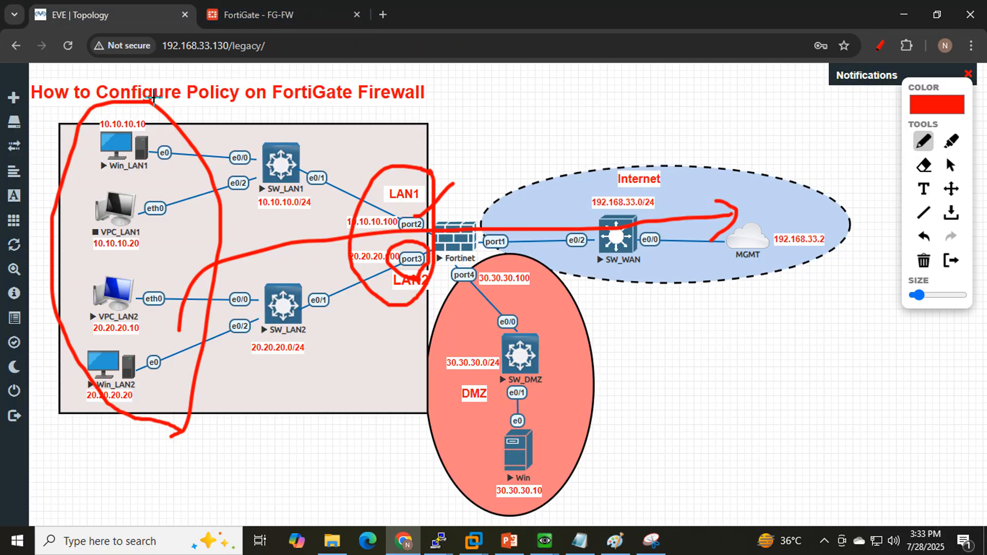
left_click(270, 14)
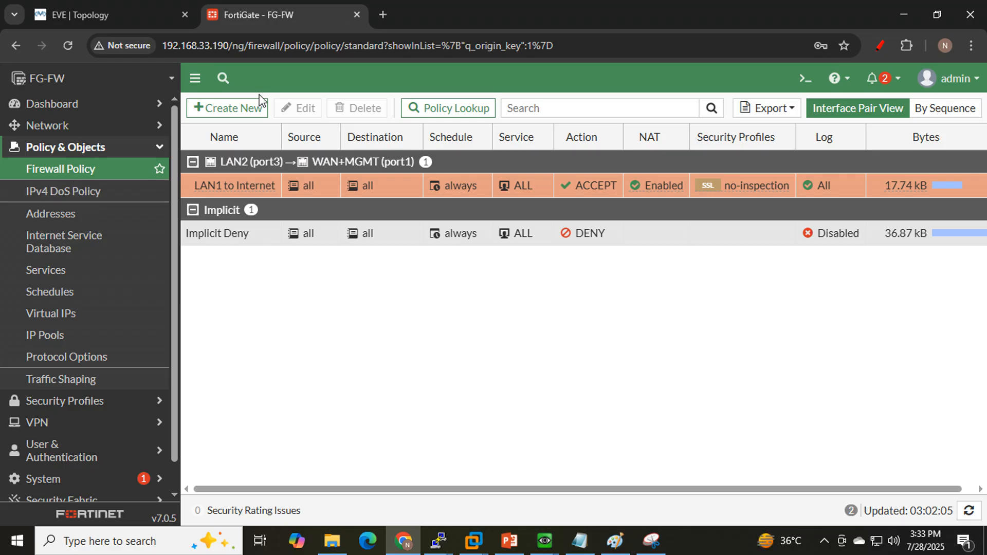
left_click(238, 118)
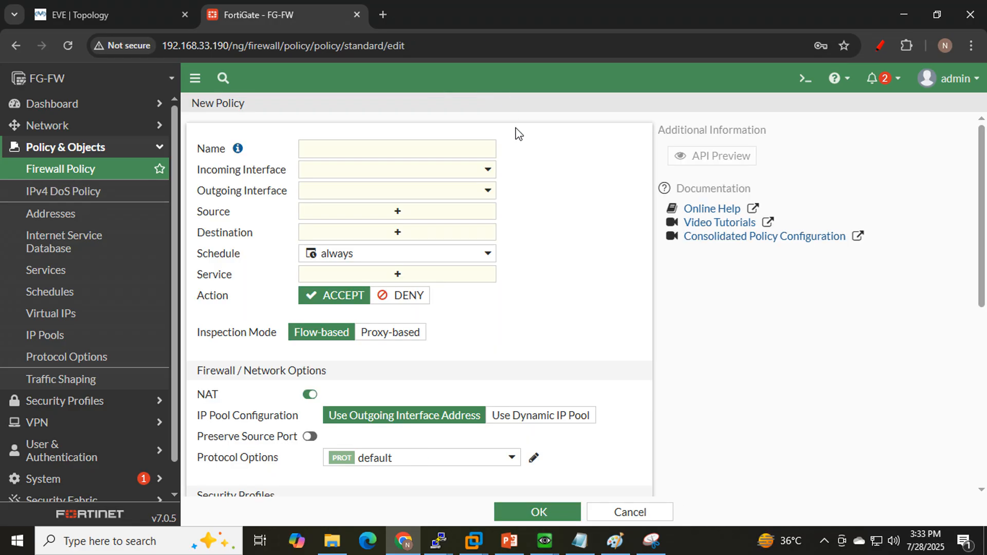
left_click(443, 175)
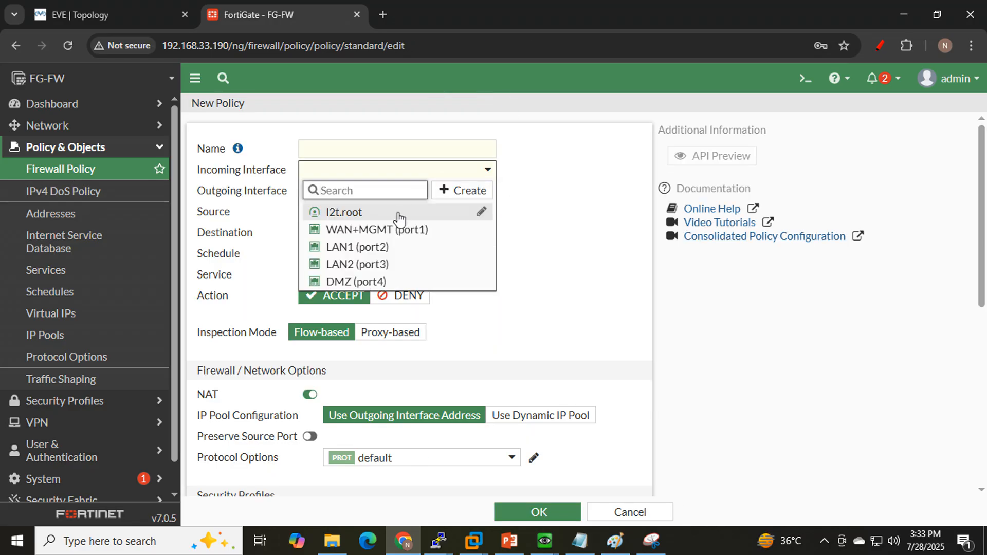
left_click(366, 255)
mouse_move(336, 175)
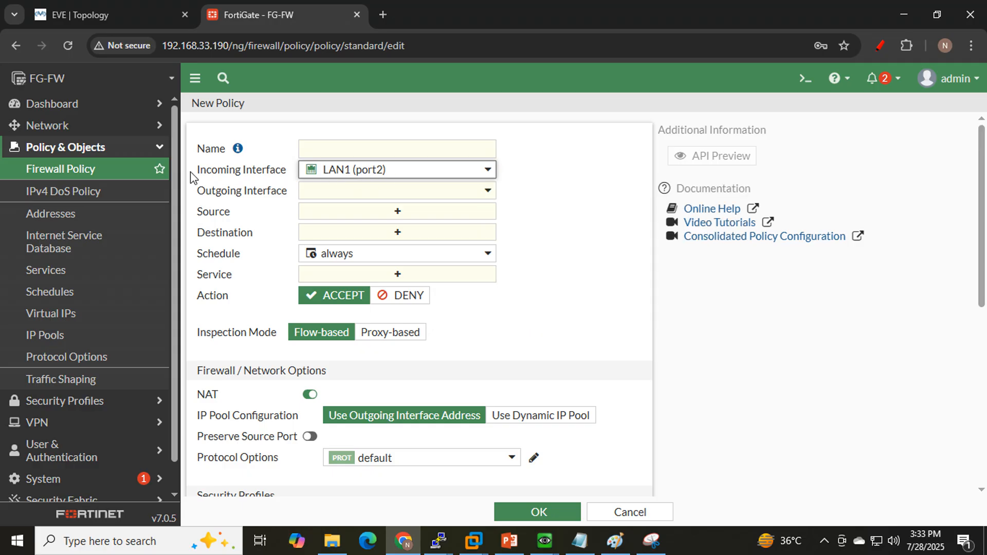
left_click_drag(190, 172, 289, 173)
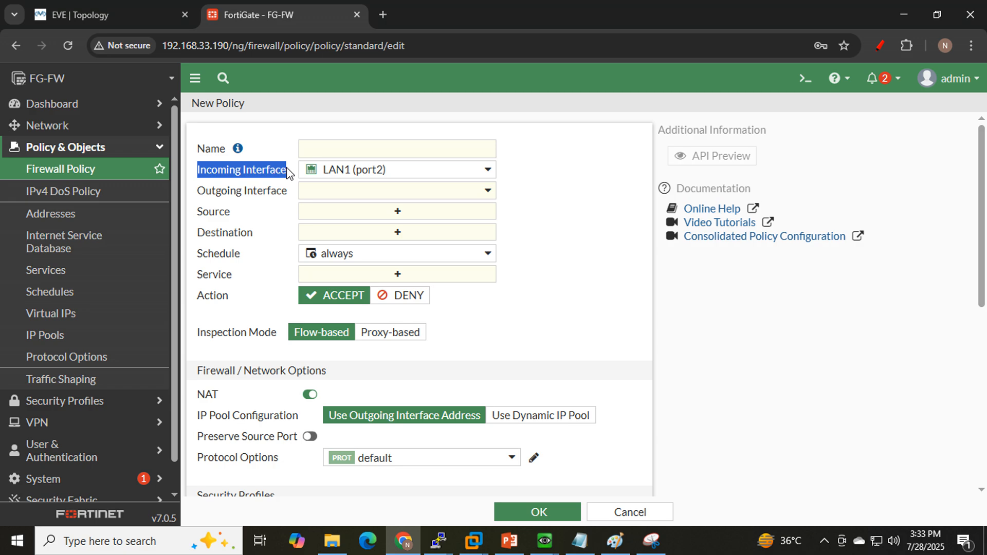
Examine the interfaces offered for the new policy's incoming interface and highlight the Incoming Interface label.
left_click(396, 171)
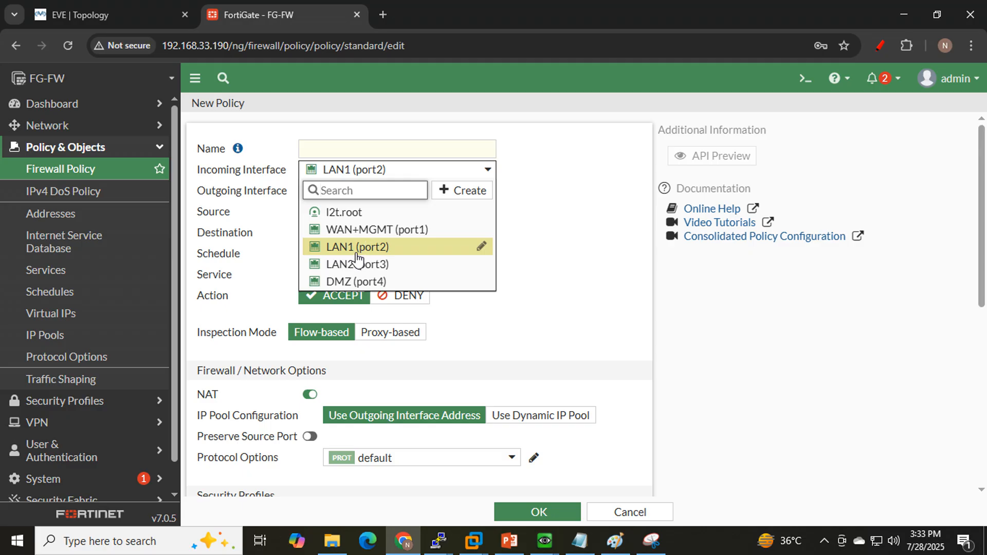
mouse_move(355, 249)
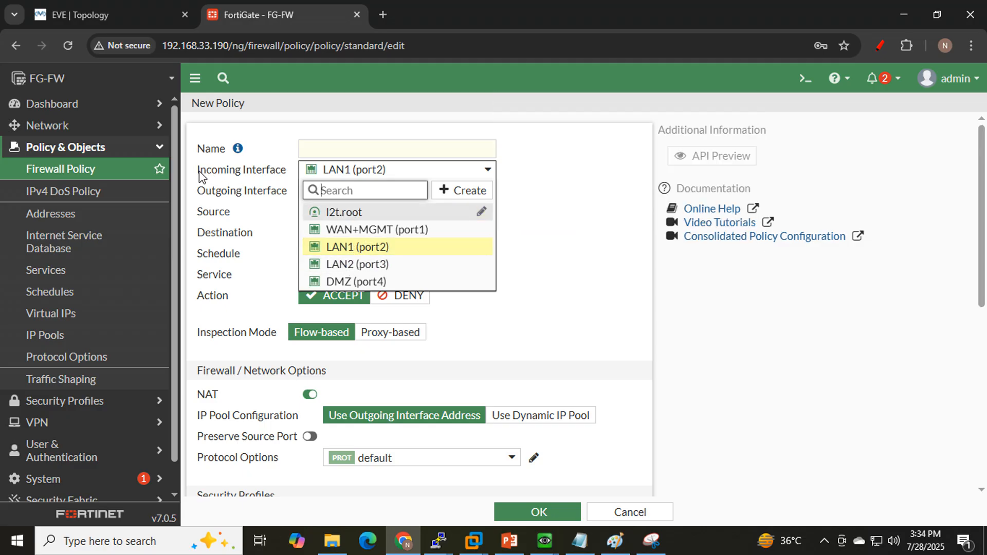
left_click_drag(284, 173, 197, 176)
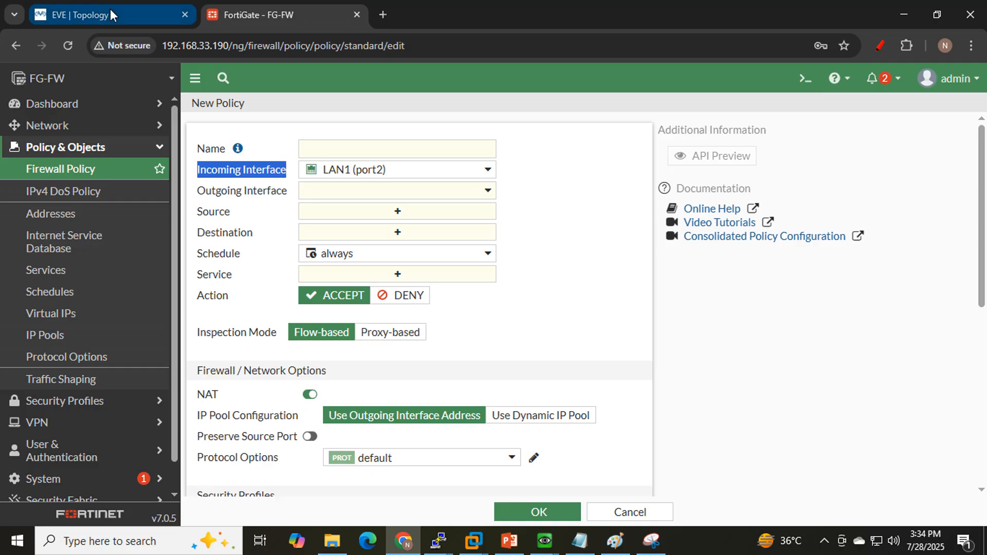
Mark port2 on the EVE topology with a red stroke and return to the FortiGate page.
left_click(104, 132)
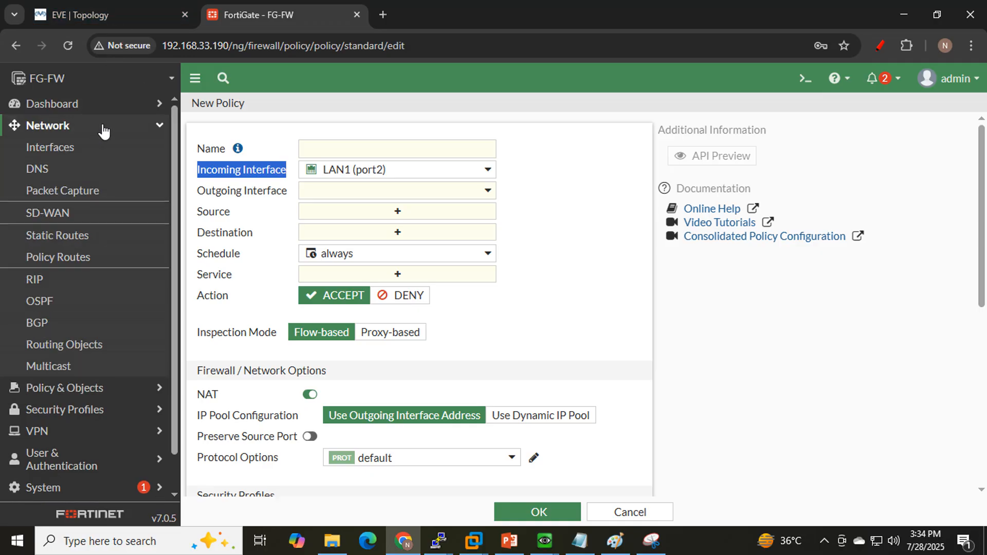
left_click(87, 12)
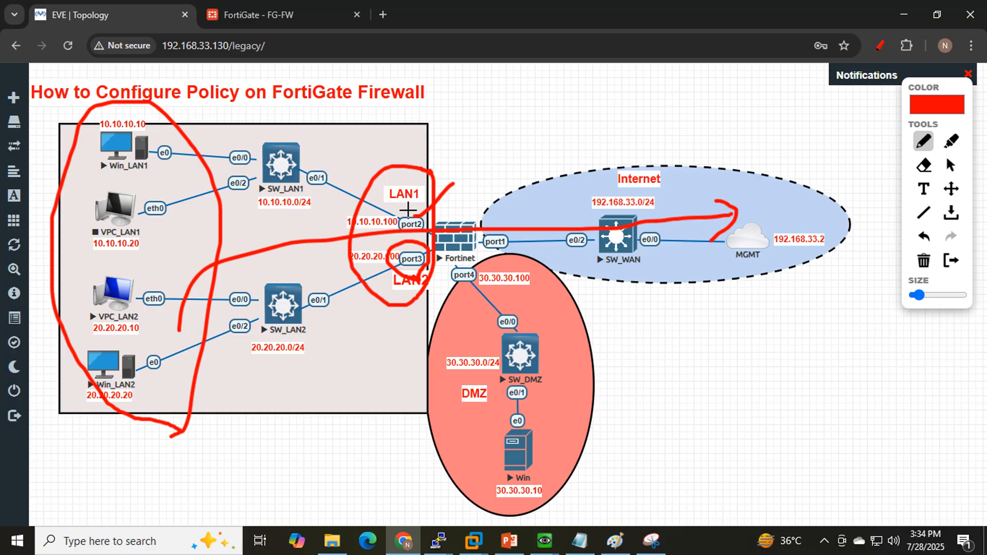
left_click_drag(417, 208, 458, 177)
left_click(288, 16)
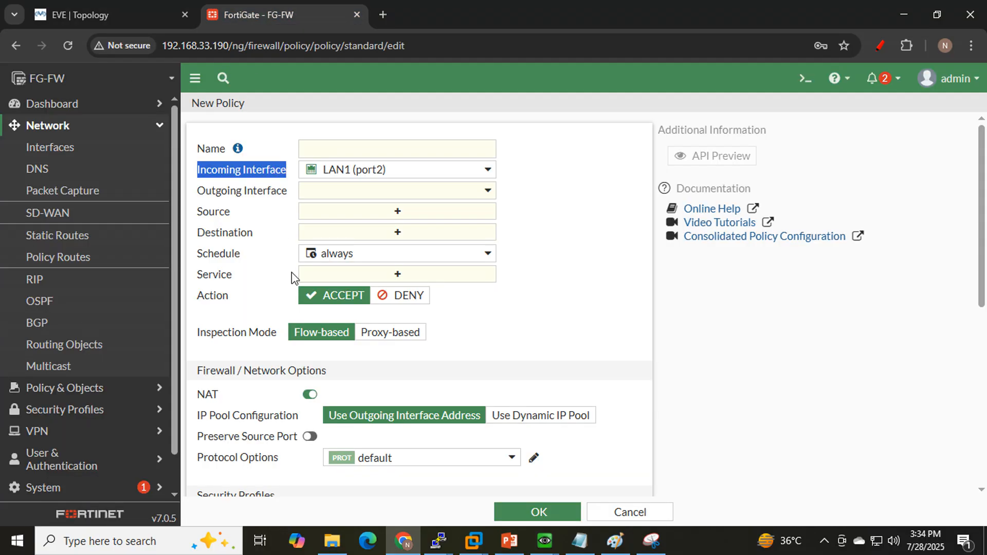
Start a new network zone named Zone_LAN and add LAN1 (port2) as an interface member.
left_click(66, 149)
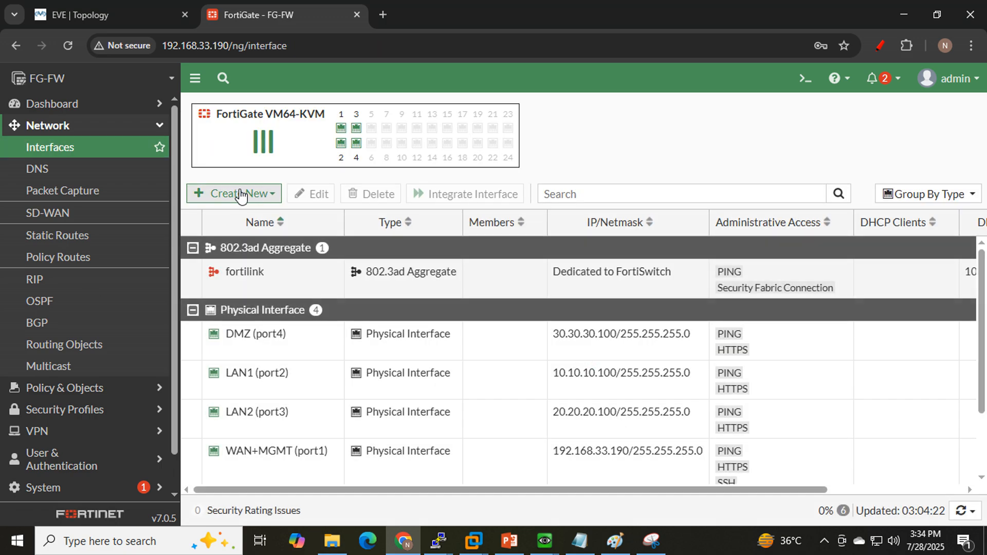
left_click(240, 196)
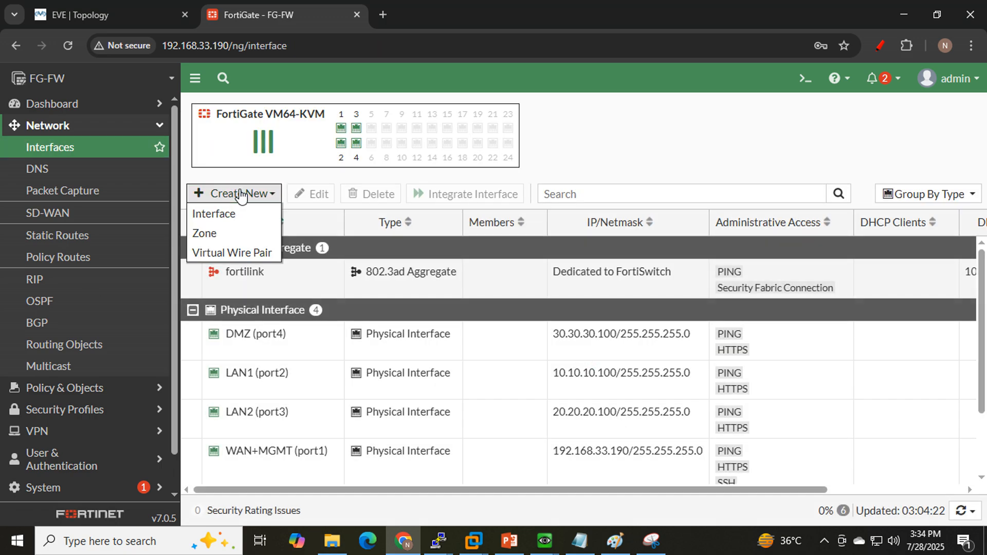
left_click(206, 235)
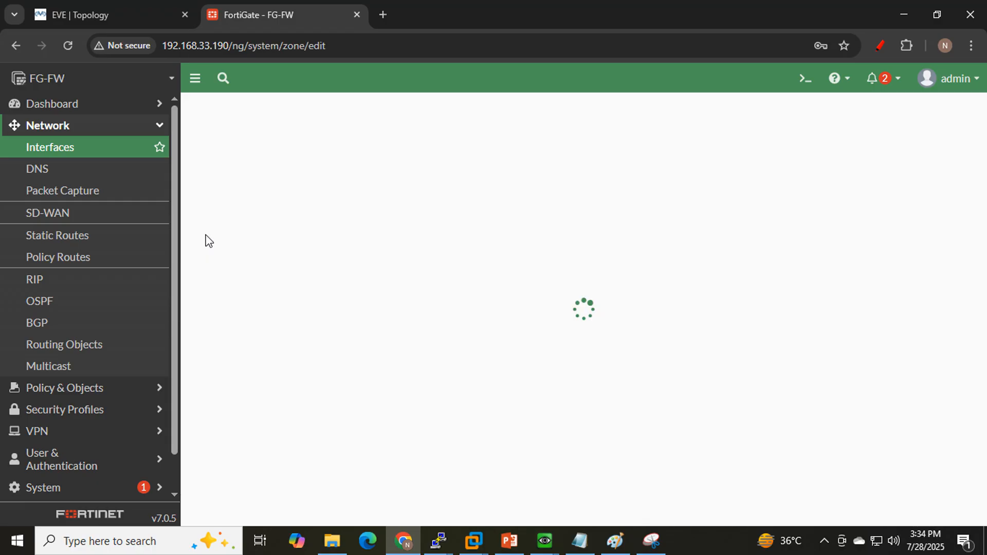
left_click(432, 143)
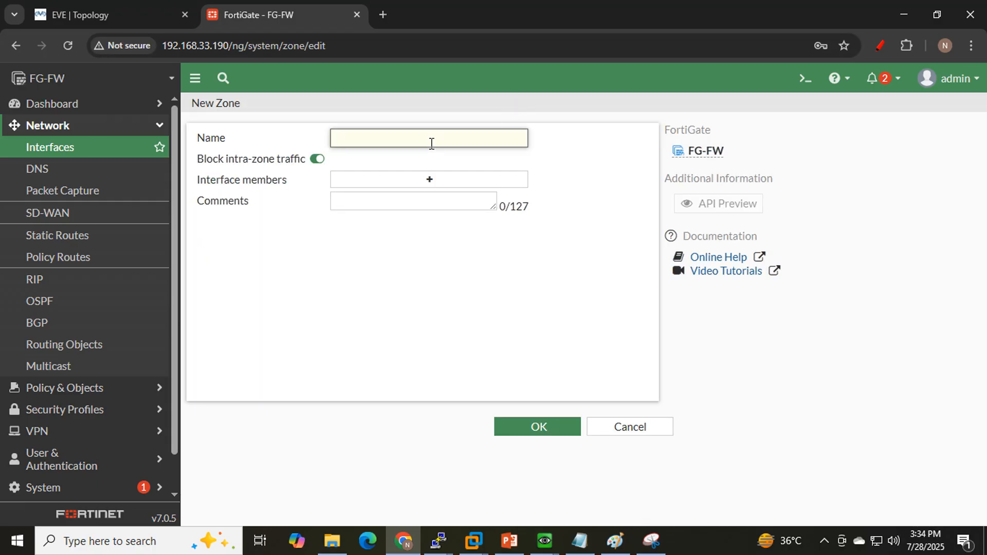
type("Zone")
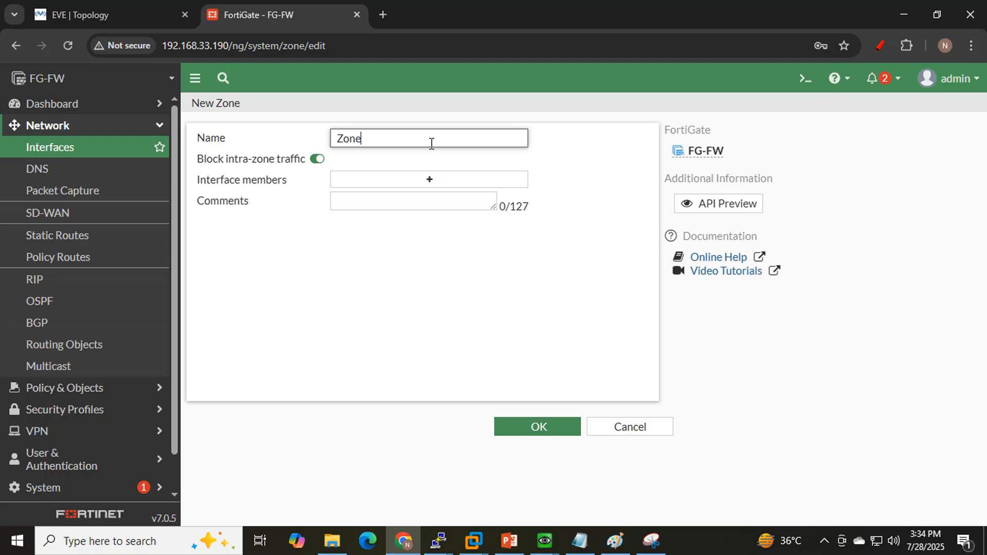
type("_LAN")
left_click(430, 185)
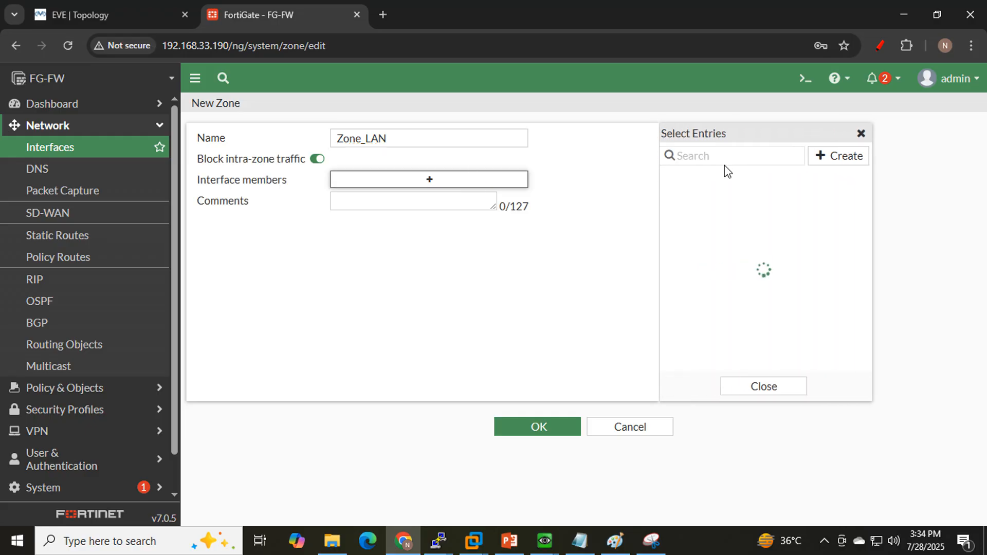
left_click(734, 200)
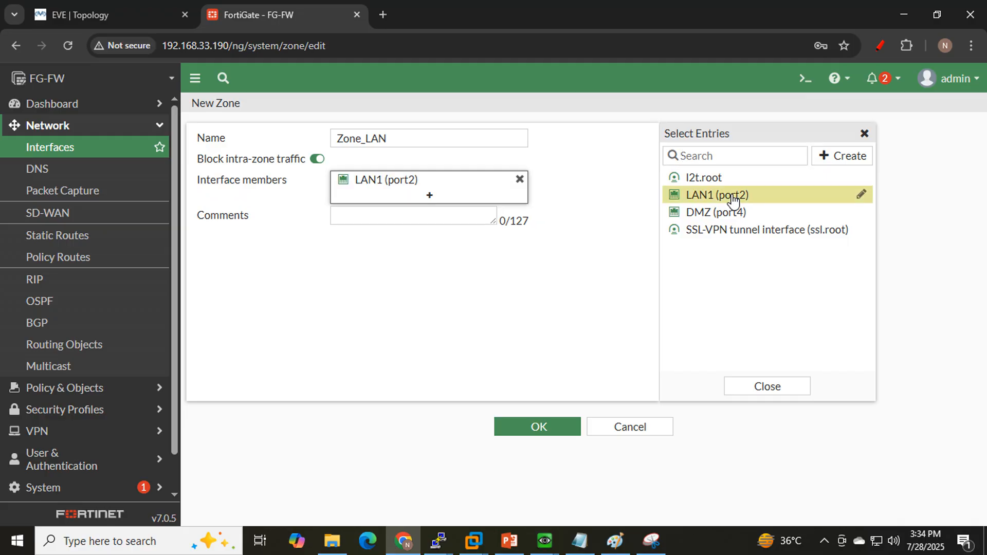
Check the remaining interfaces available for the zone and open the Policy & Objects settings.
mouse_move(737, 208)
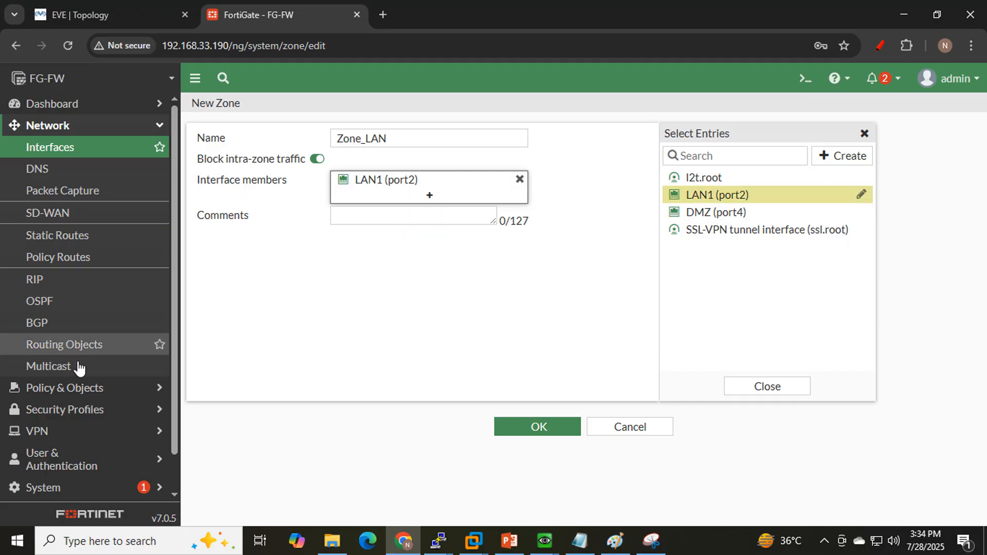
left_click(28, 391)
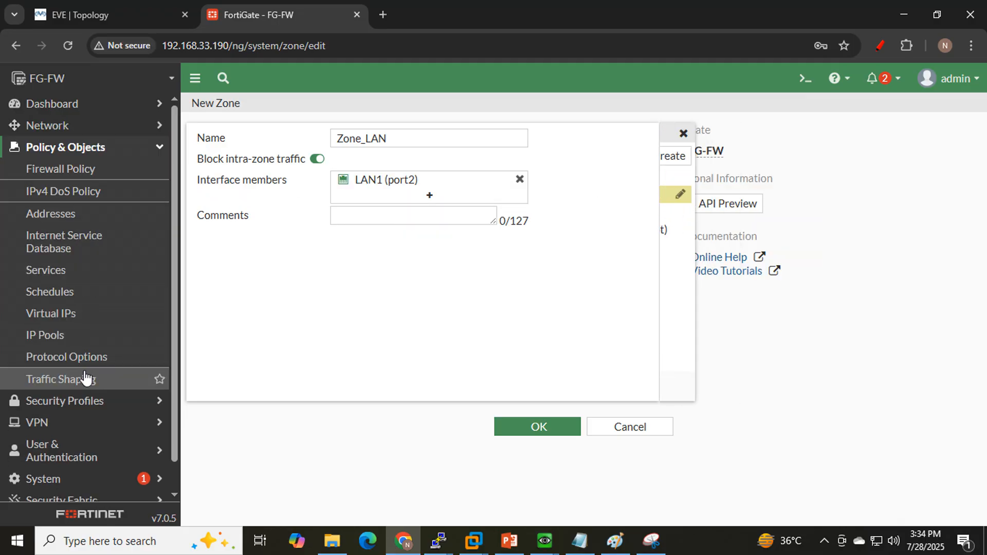
Leave the unsaved zone form and delete the "LAN1 to Internet" firewall policy.
left_click(82, 171)
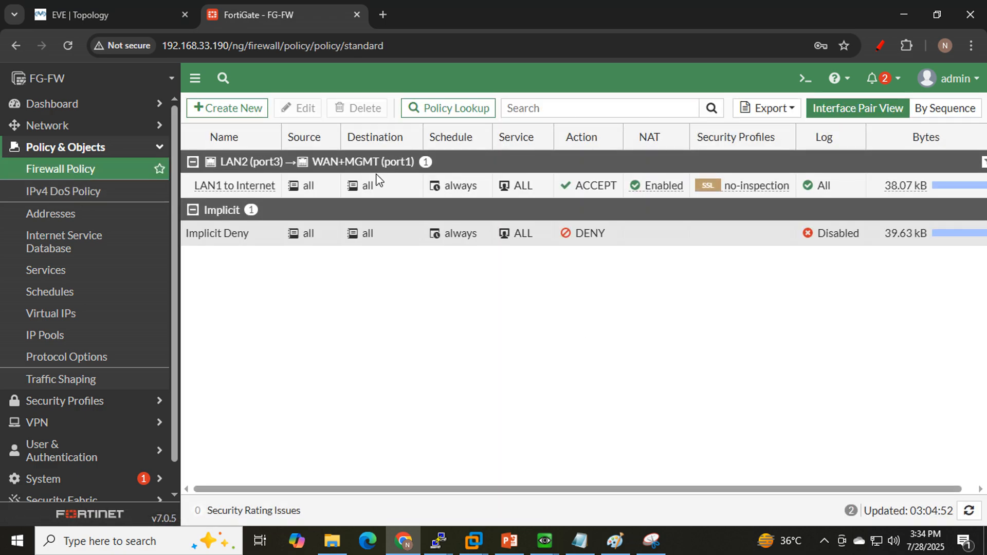
left_click(232, 187)
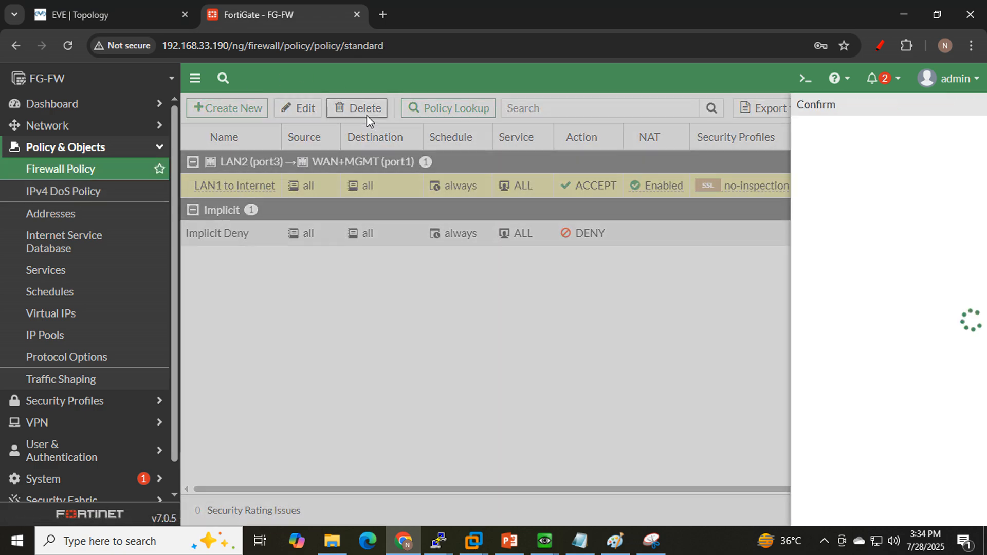
left_click(365, 115)
left_click(761, 511)
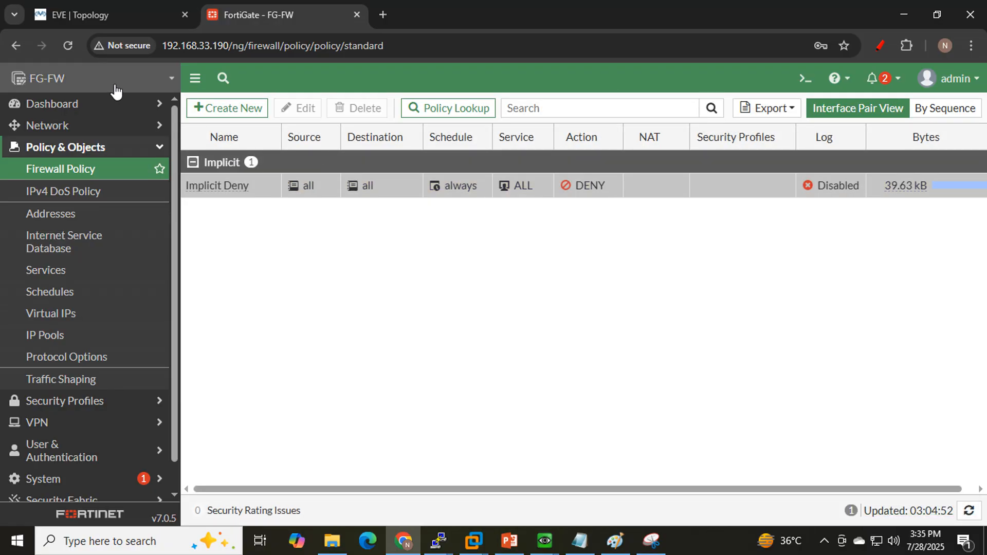
Start a new zone in the network interfaces and name it Zone_Lan.
left_click(76, 129)
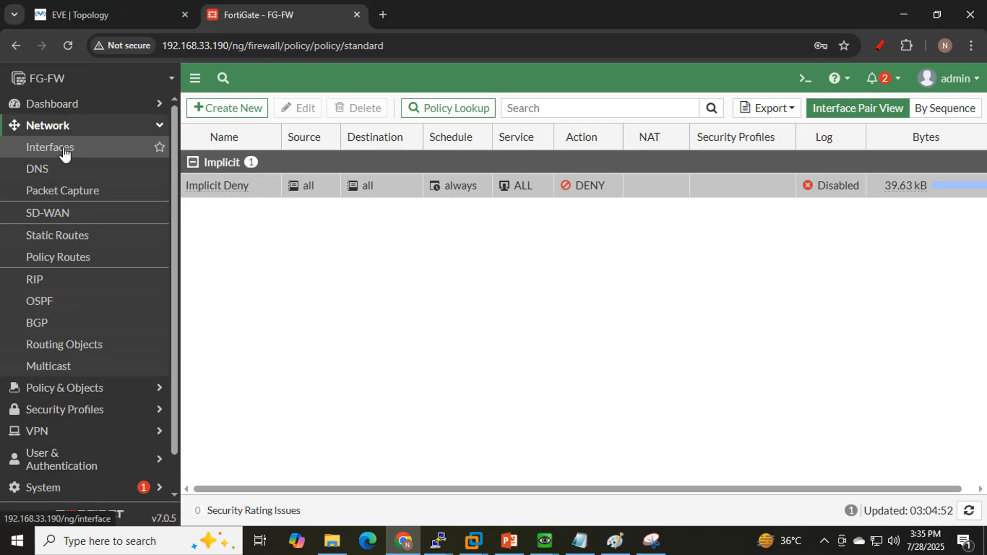
left_click(64, 153)
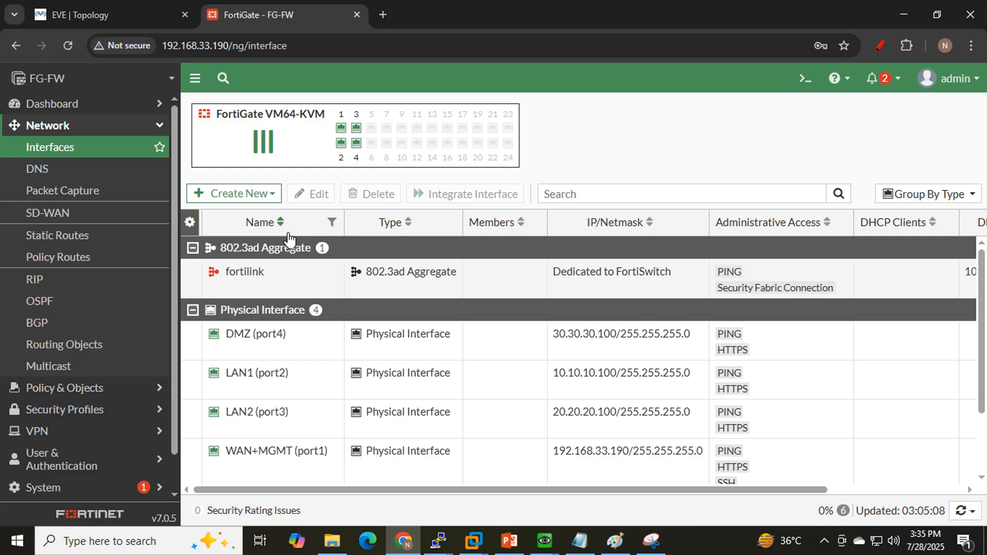
left_click(237, 201)
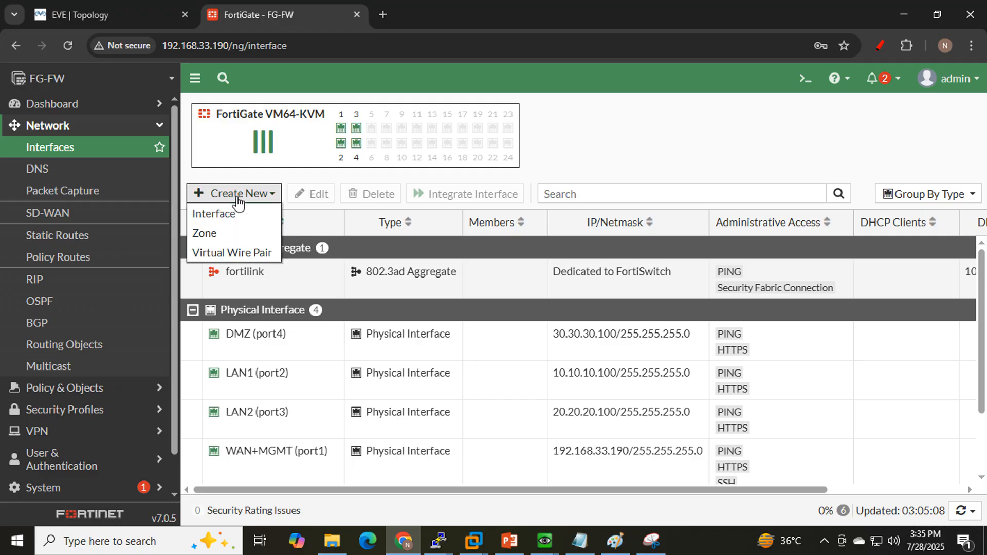
left_click(225, 235)
left_click(452, 136)
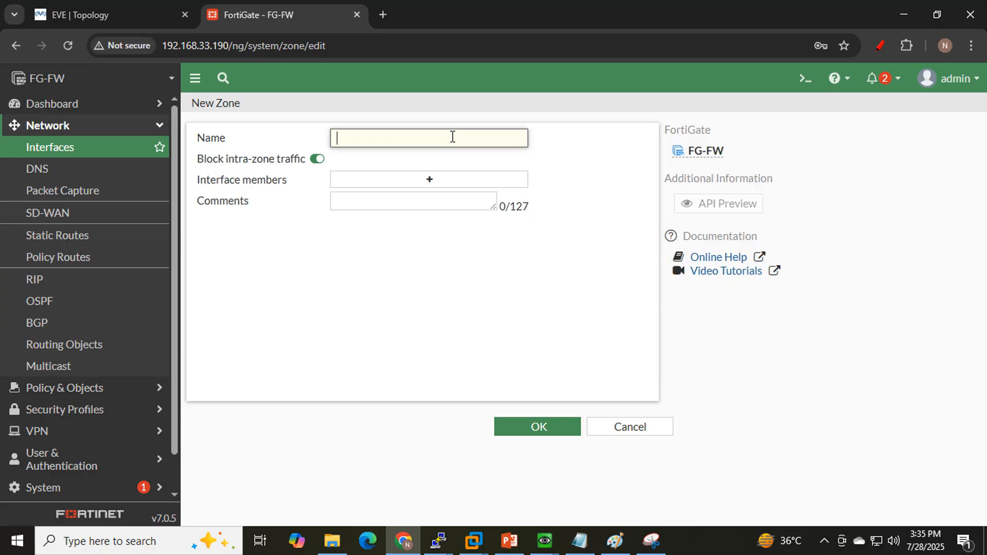
type("Zon")
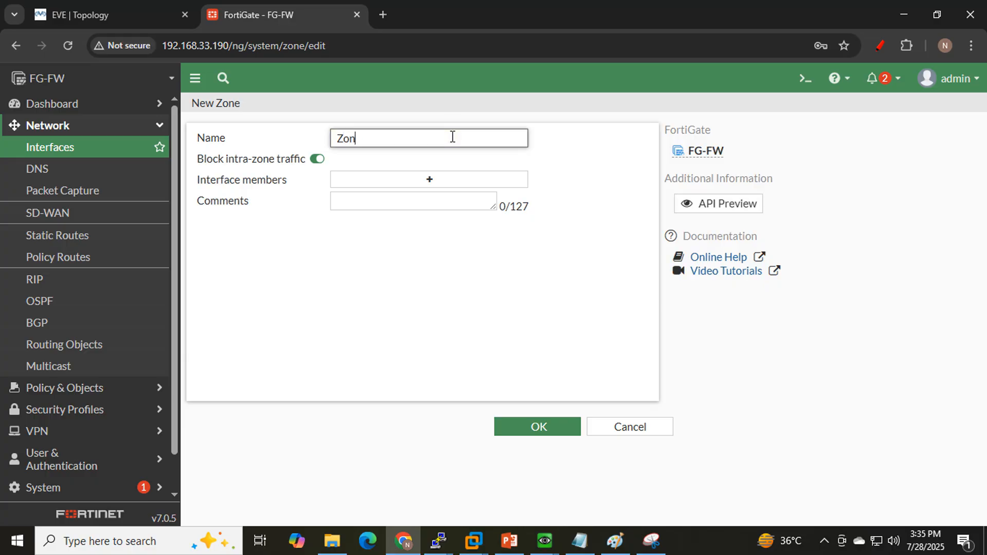
type("e_Lan")
Add LAN1 (port2) and LAN2 (port3) as the zone's interface members and save the zone.
left_click(464, 180)
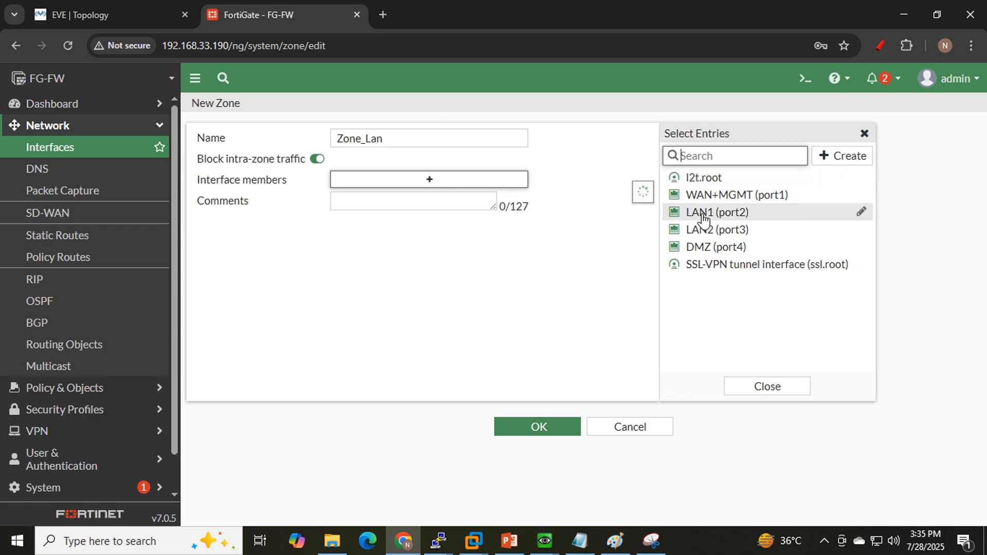
left_click(702, 213)
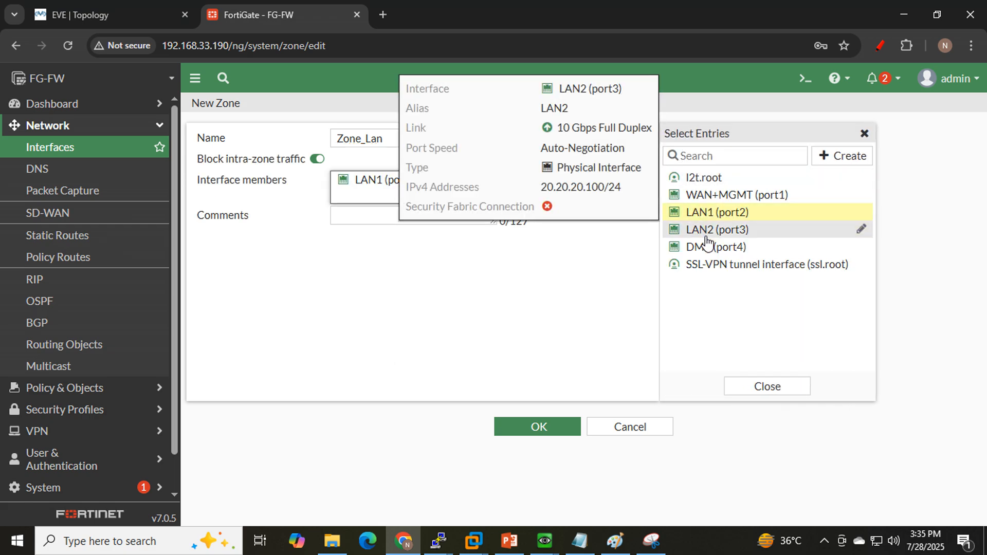
left_click(708, 231)
left_click(502, 290)
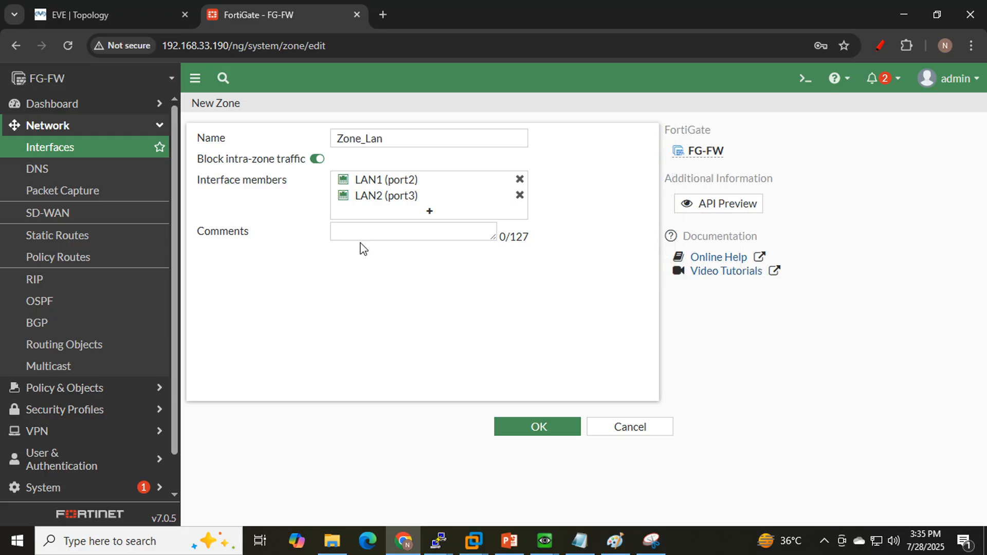
left_click(364, 229)
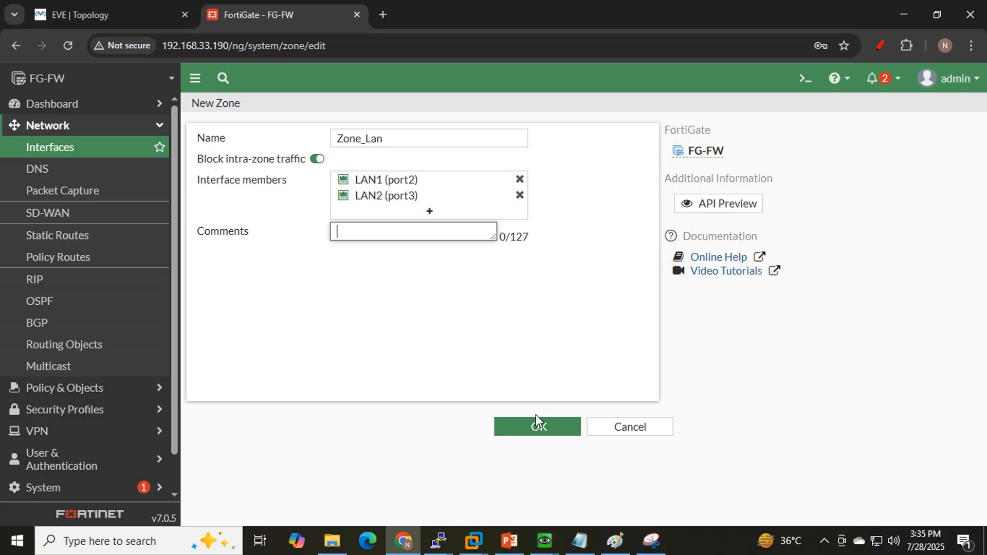
left_click(541, 426)
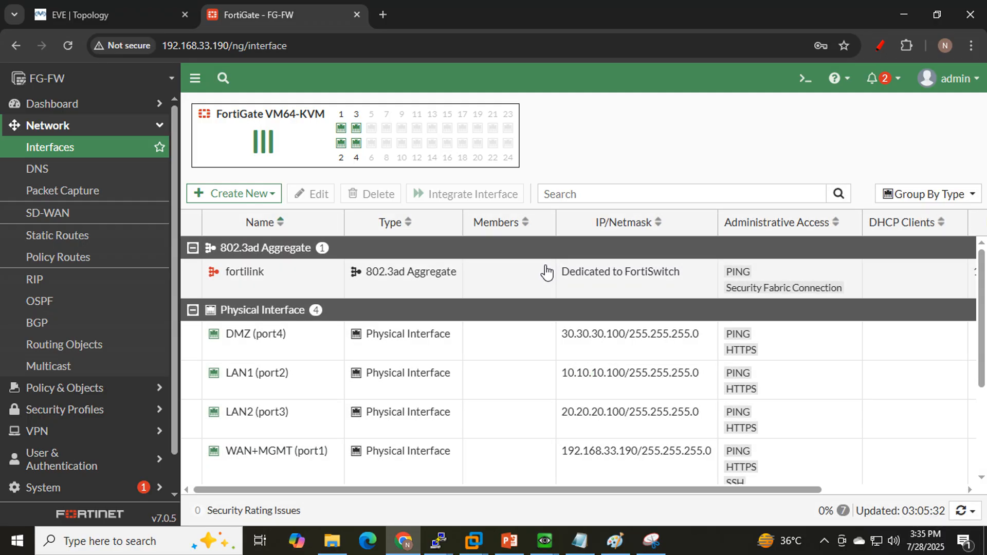
scroll(403, 337, "down", 3)
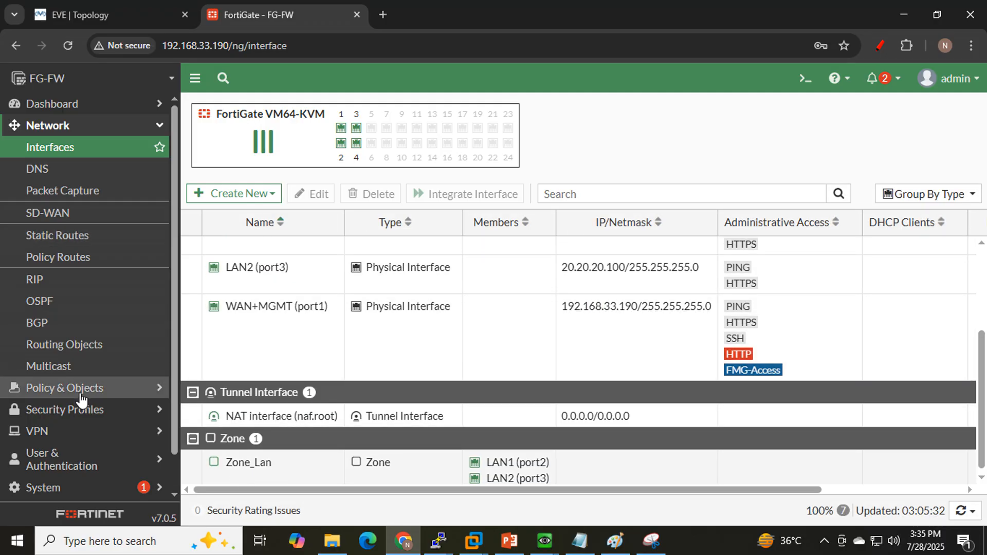
Switch to the EVE topology and draw a red loop around all four LAN1 and LAN2 hosts.
left_click(89, 5)
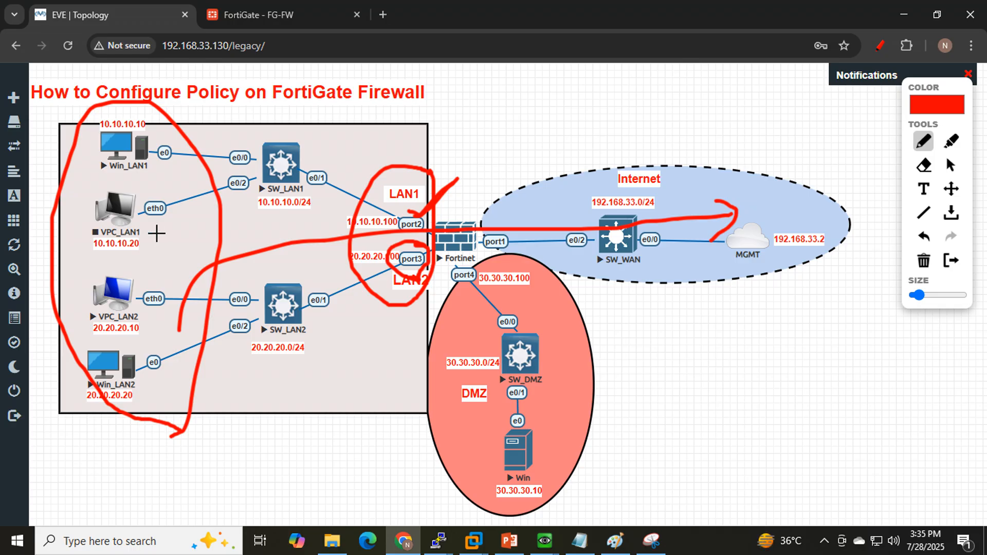
mouse_move(180, 327)
left_mouse_down()
mouse_move(161, 72)
mouse_move(48, 374)
mouse_move(225, 303)
mouse_move(203, 255)
left_mouse_up()
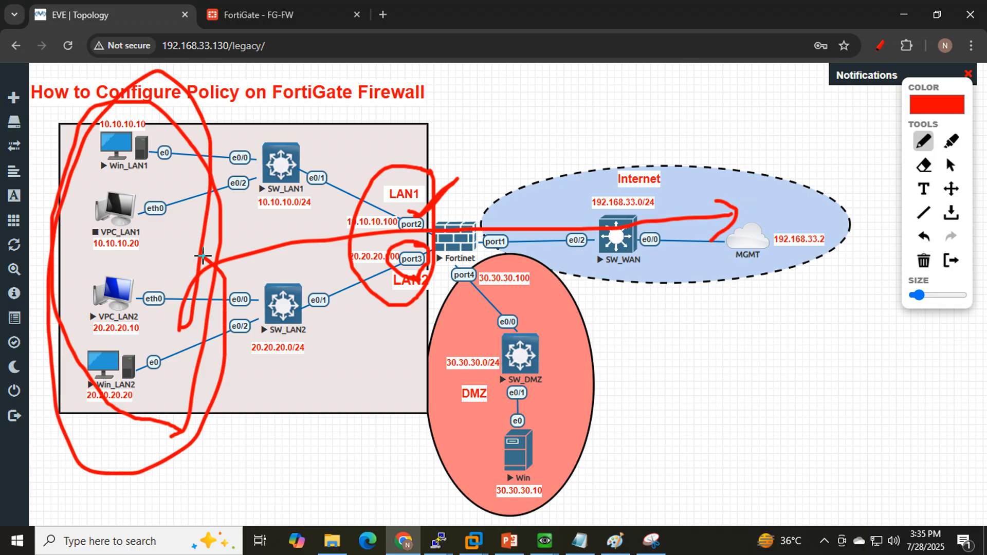
Return to the FortiGate interface and start a new firewall policy named "Allow all LAN".
left_click(275, 14)
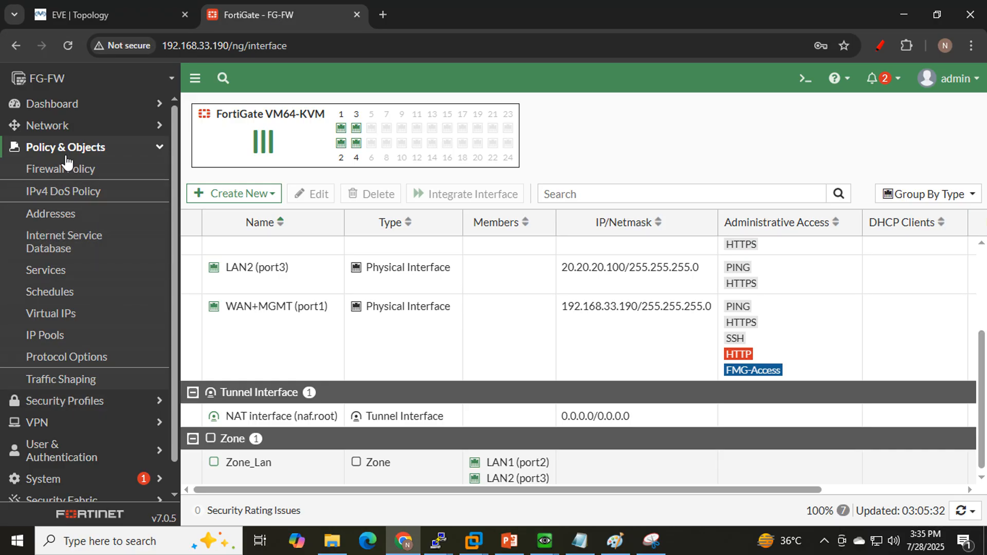
left_click(71, 177)
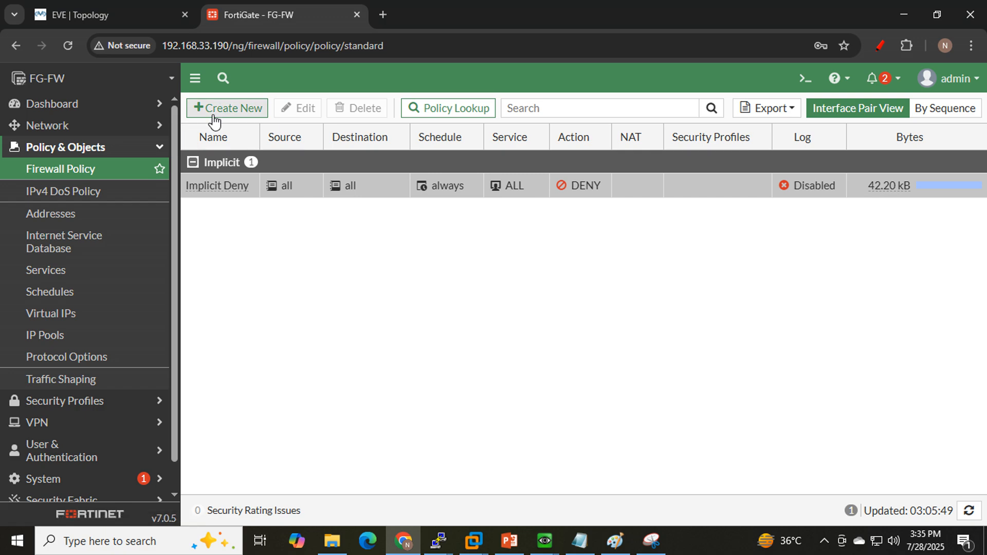
left_click(214, 122)
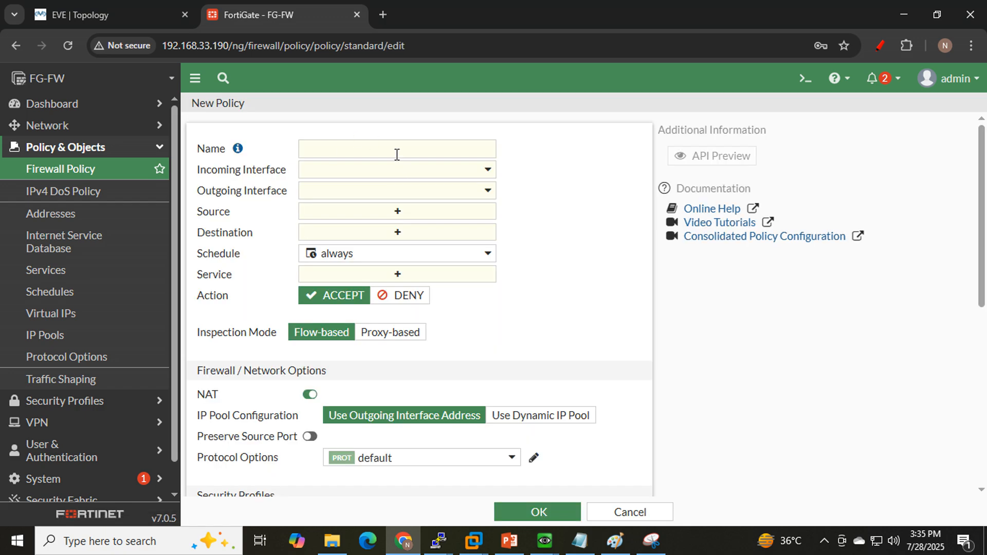
left_click(397, 154)
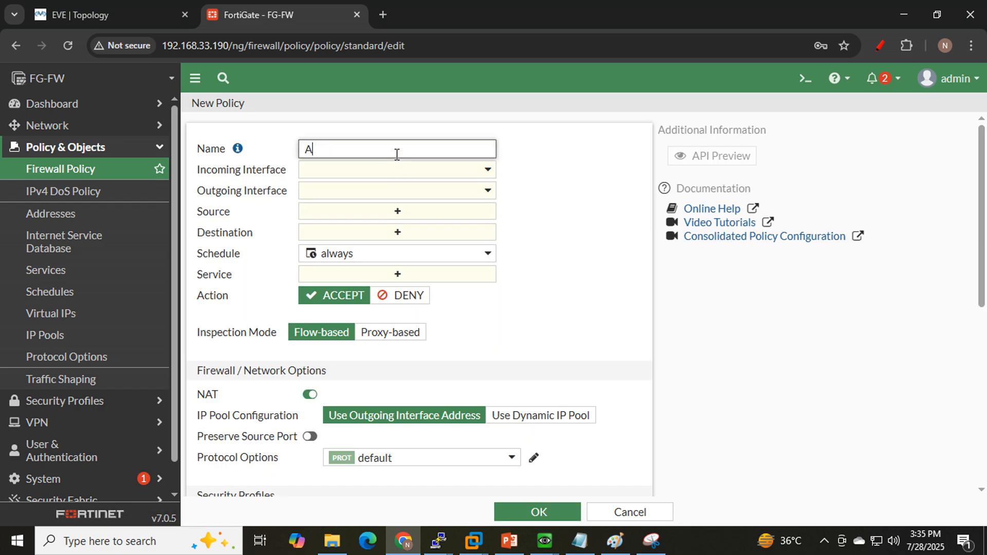
type("Allow all LAN")
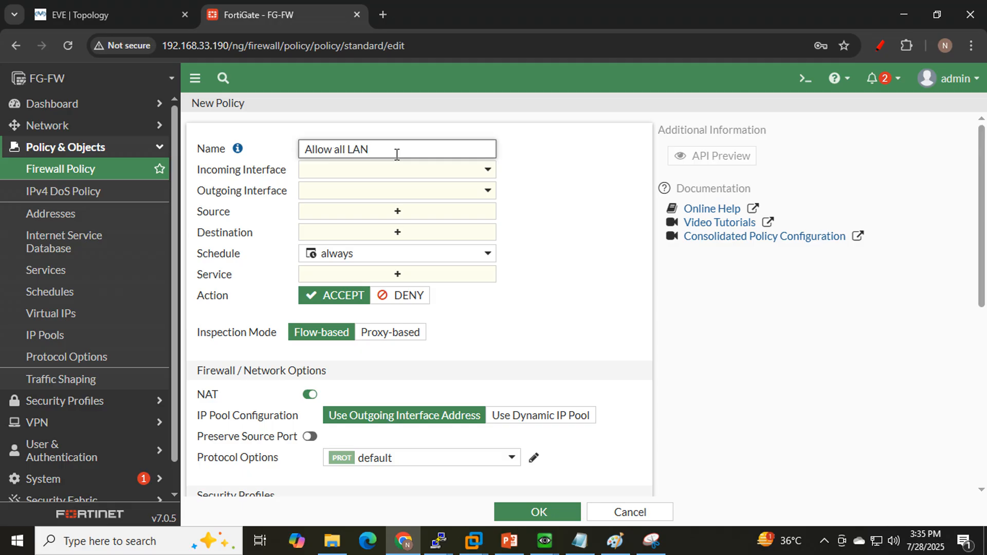
Set the policy's incoming interface to Zone_Lan and its outgoing interface to WAN+MGMT (port1).
left_click(433, 171)
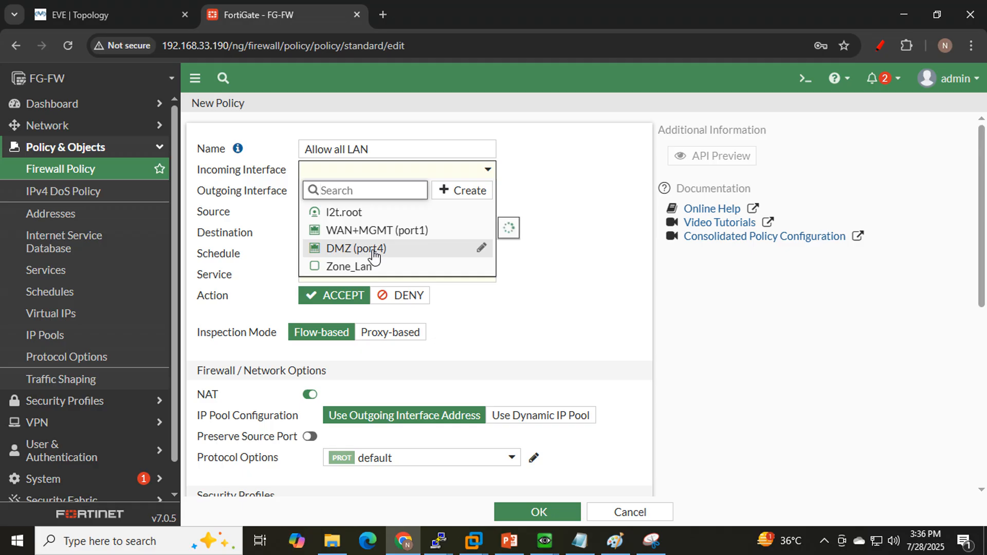
mouse_move(369, 272)
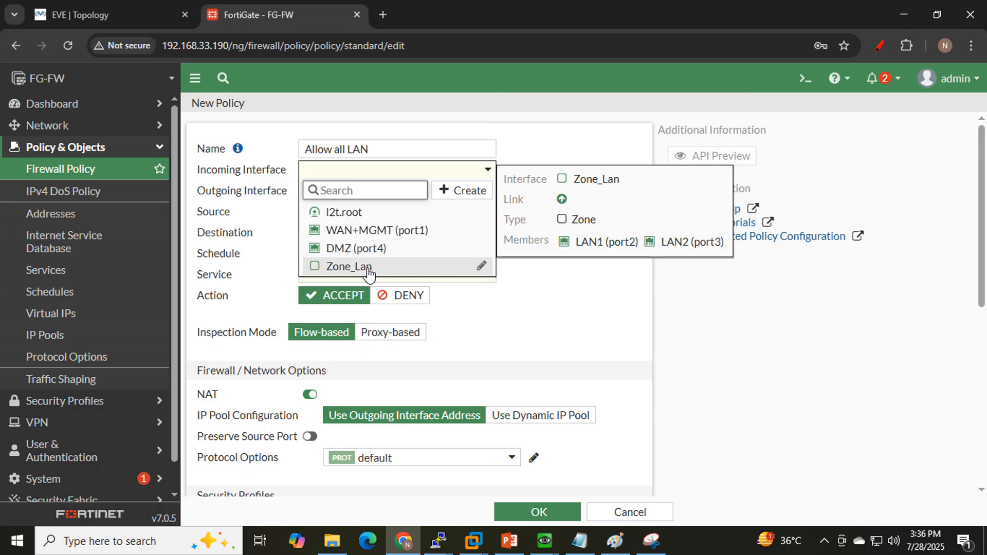
left_click(368, 270)
left_click(343, 192)
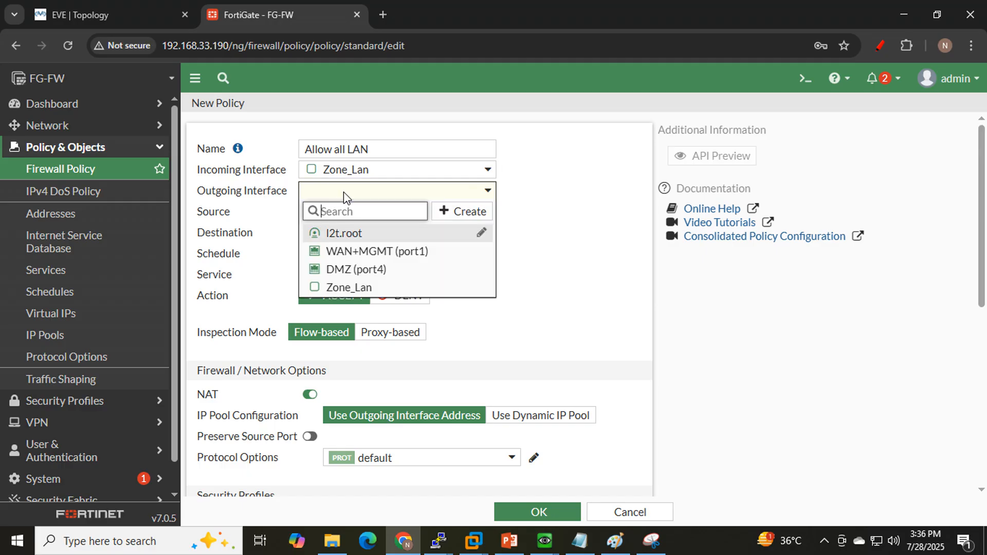
left_click(353, 250)
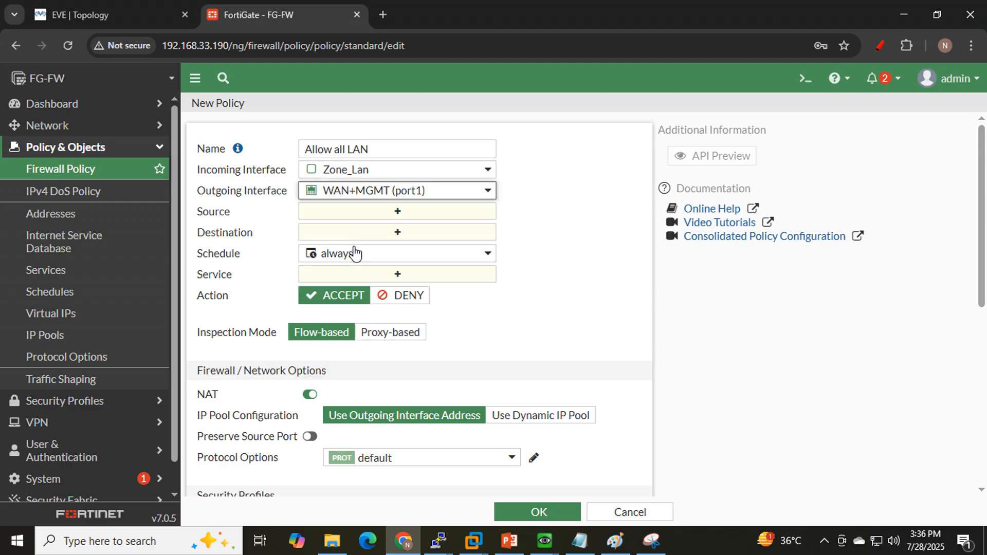
Set the policy's source and destination to all and its service to ALL.
left_click(396, 215)
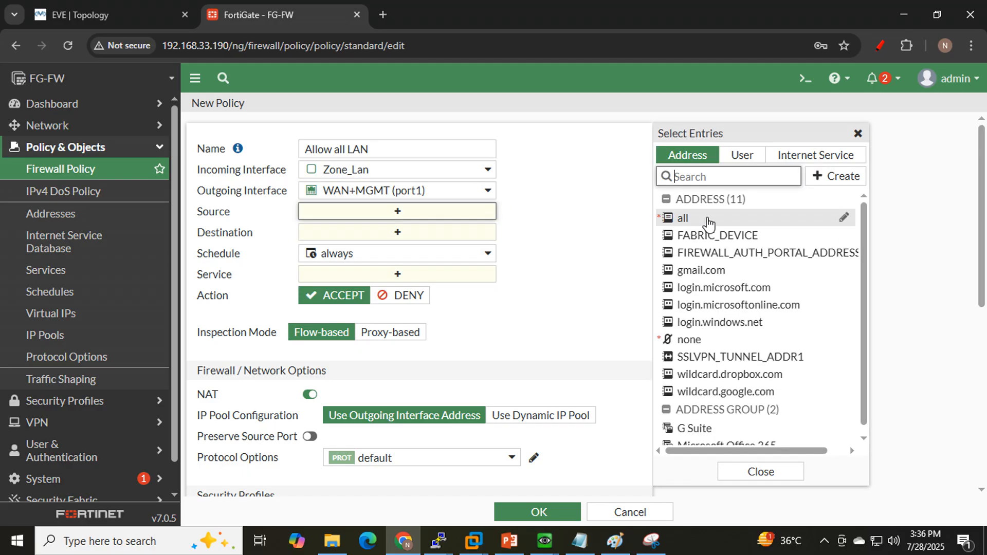
left_click(708, 220)
left_click(398, 247)
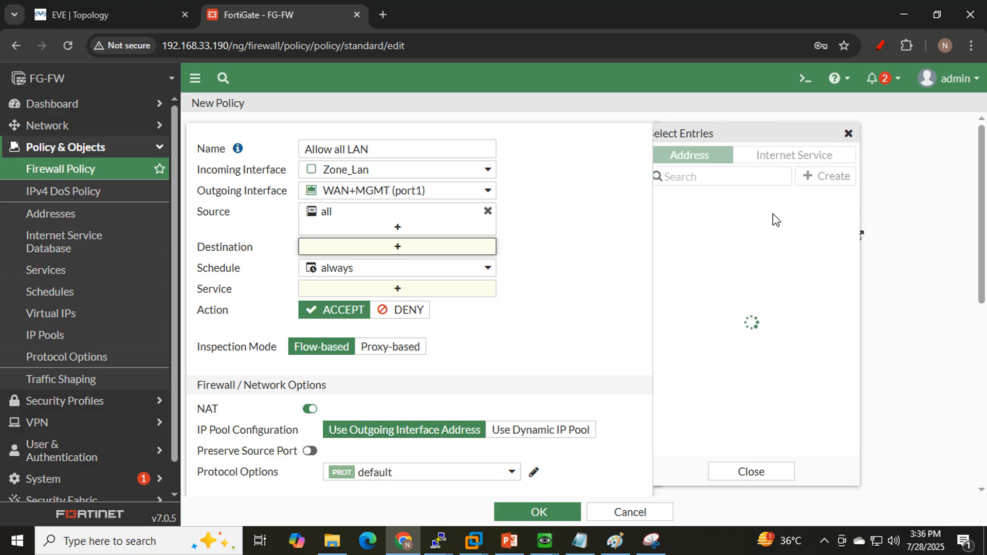
left_click(689, 220)
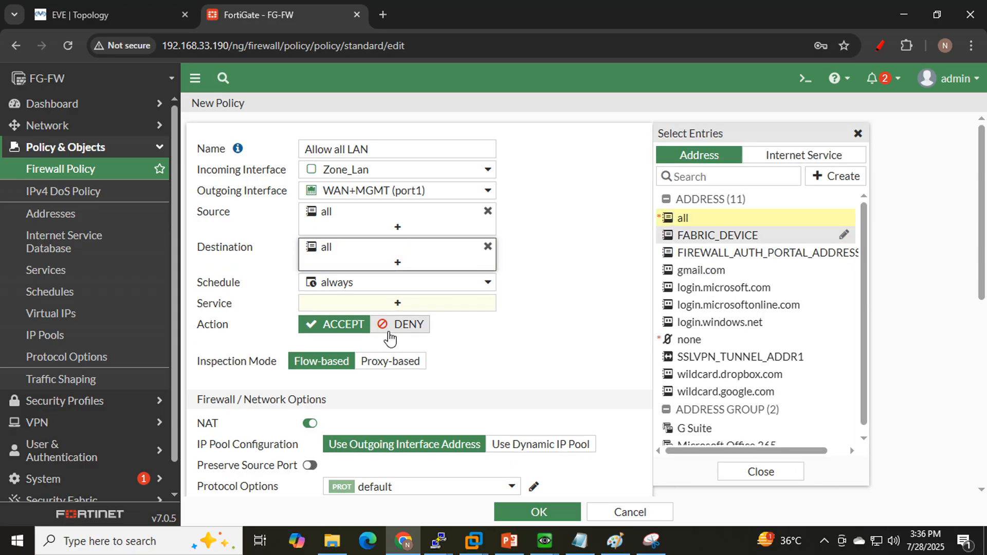
left_click(397, 304)
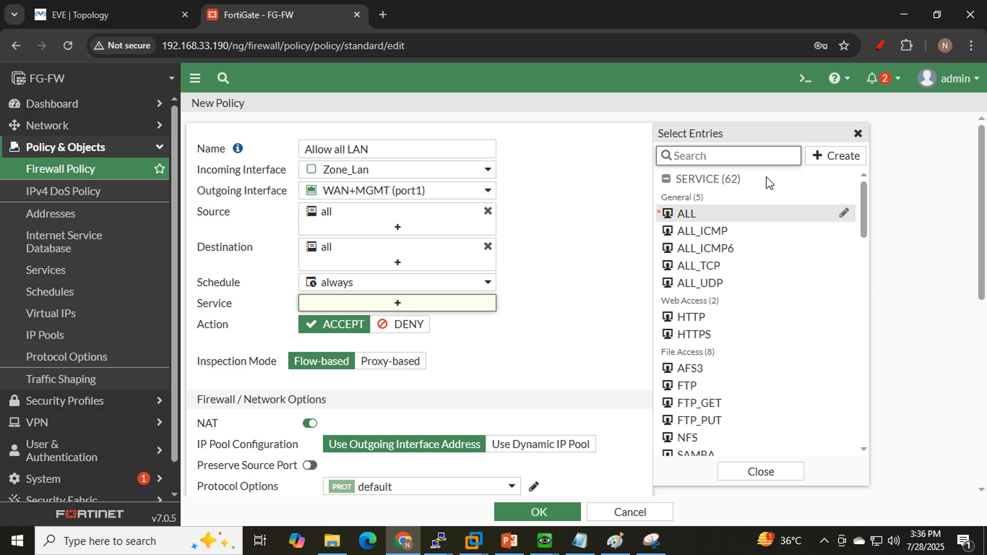
left_click(692, 217)
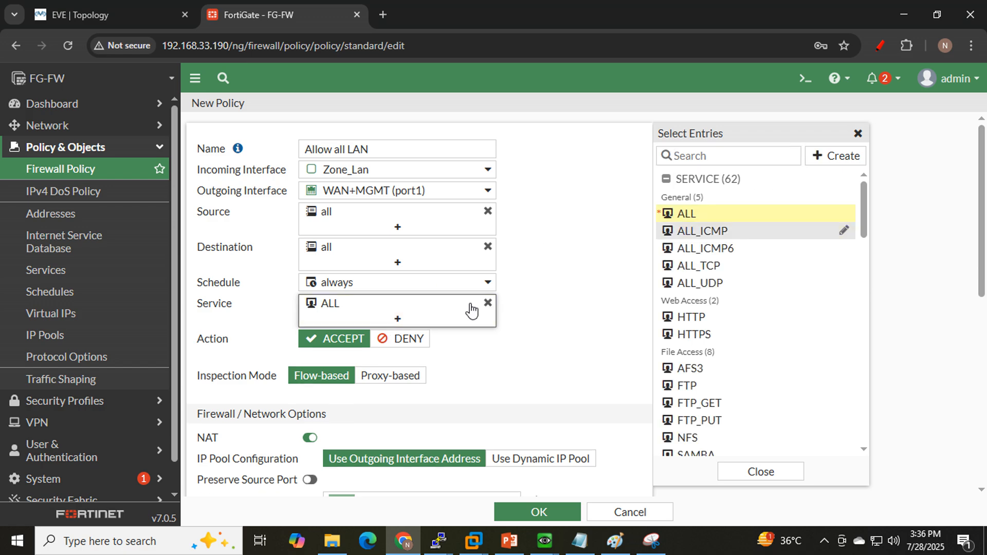
Log allowed traffic for All Sessions and save the new policy.
scroll(550, 379, "down", 5)
scroll(549, 378, "down", 2)
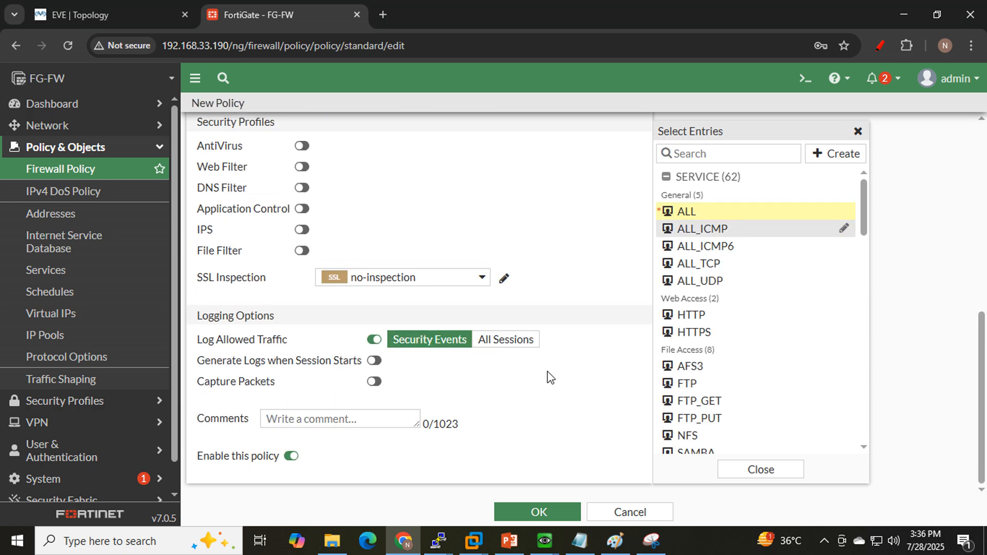
left_click(516, 343)
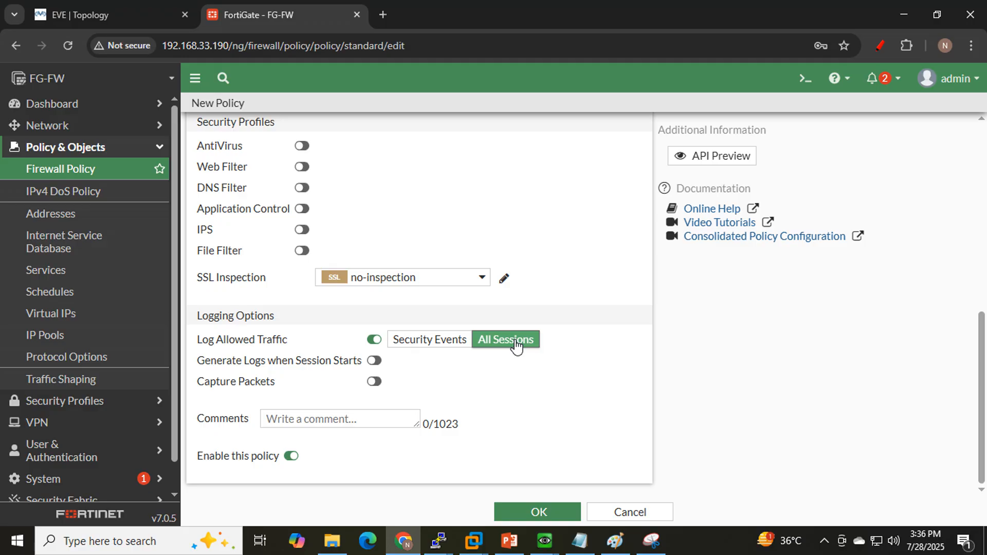
left_click(545, 510)
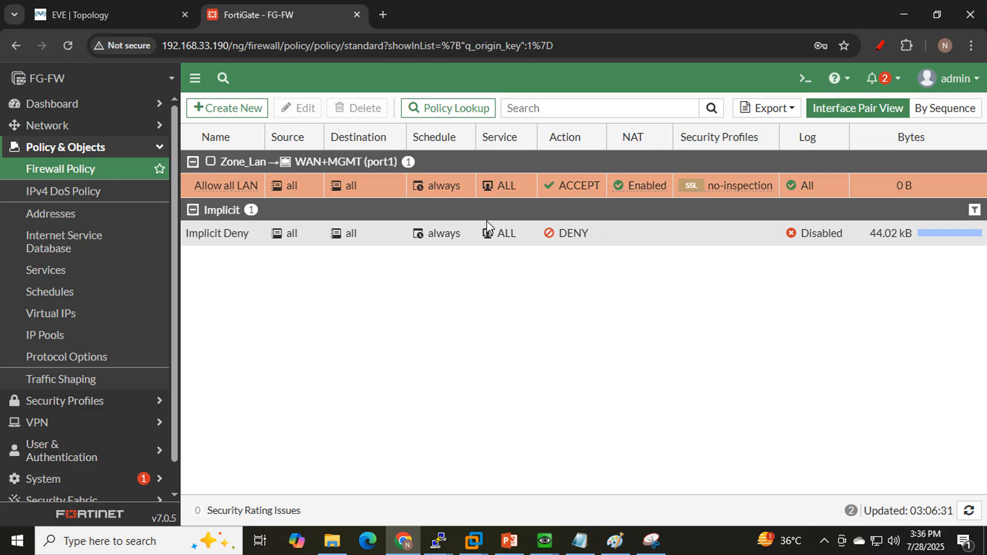
Switch to the EVE topology and draw a red stroke from beside VPC_LAN2 up to SW_LAN1.
left_click(109, 16)
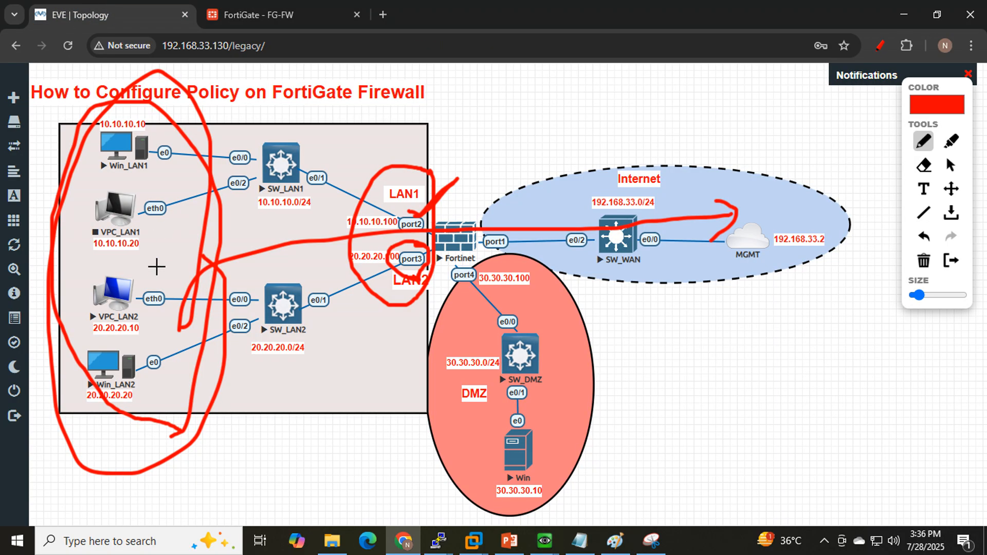
mouse_move(164, 280)
left_mouse_down()
mouse_move(211, 249)
mouse_move(266, 186)
left_mouse_up()
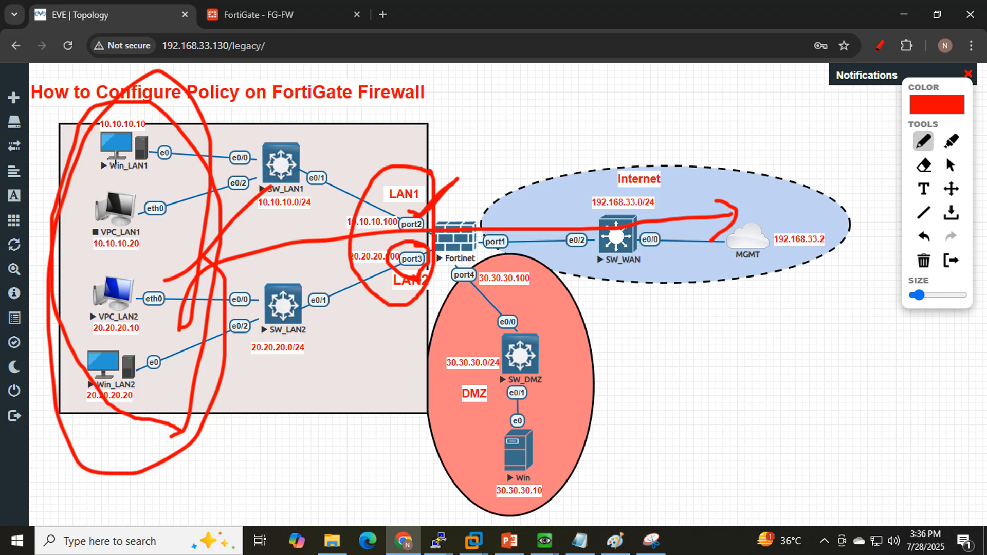
Draw a red stroke over each of the four LAN hosts, clear all annotations from the topology and reactivate the pen.
left_click_drag(114, 158, 175, 109)
left_click_drag(118, 208, 203, 145)
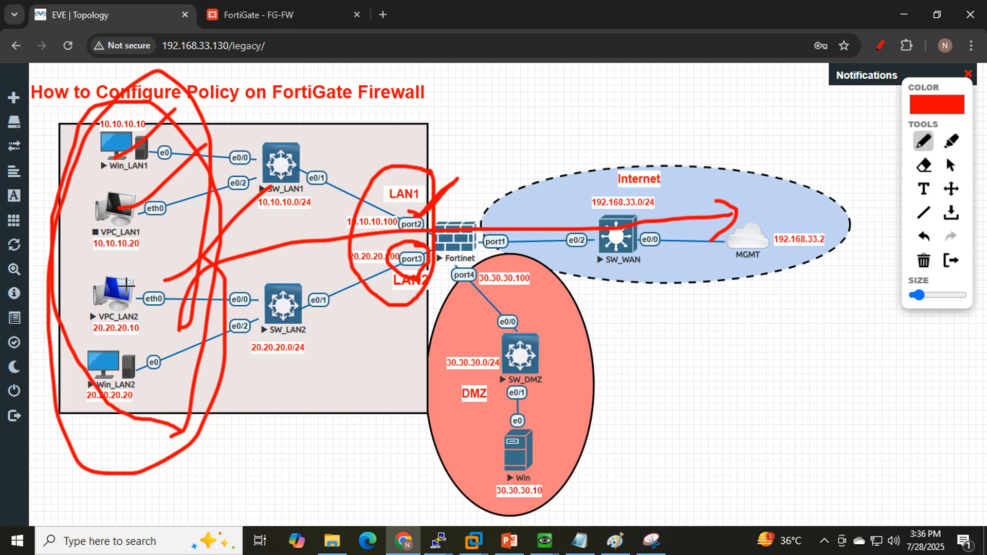
left_click_drag(114, 292, 163, 256)
left_click_drag(105, 364, 154, 325)
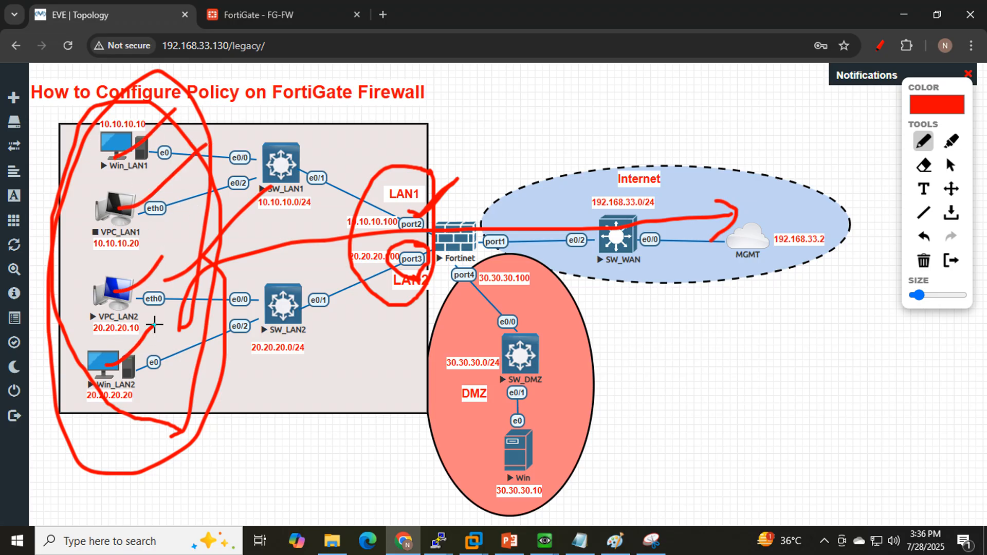
left_click(880, 45)
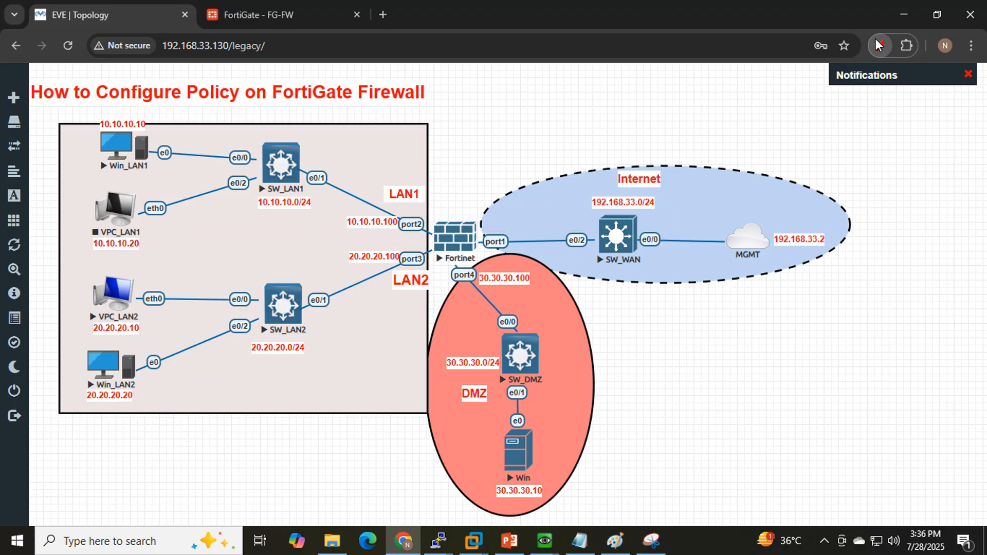
left_click(879, 45)
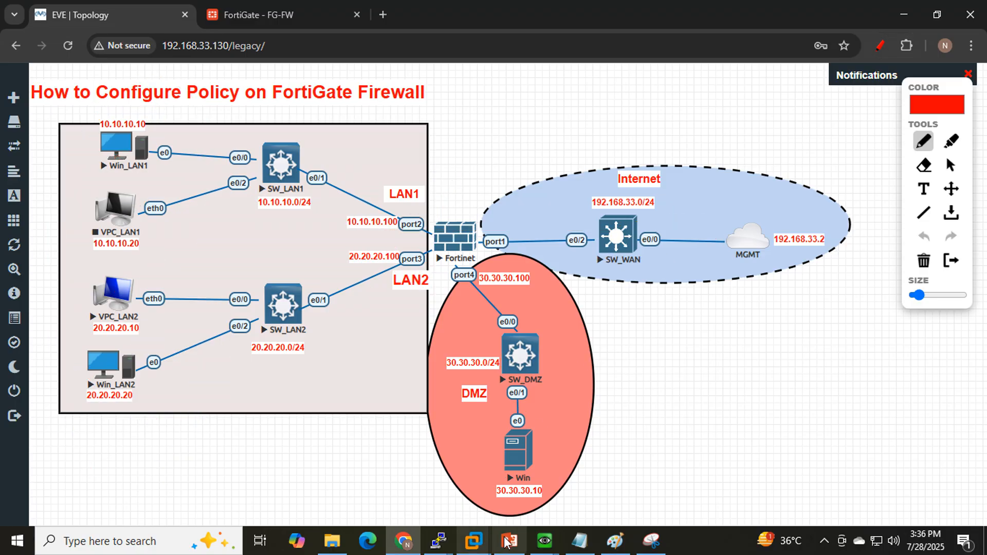
Check the continuous ping to 8.8.8.8 on Win_LAN1 and Win_LAN2, and minimize the Win_LAN2 console.
mouse_move(549, 540)
left_click(560, 469)
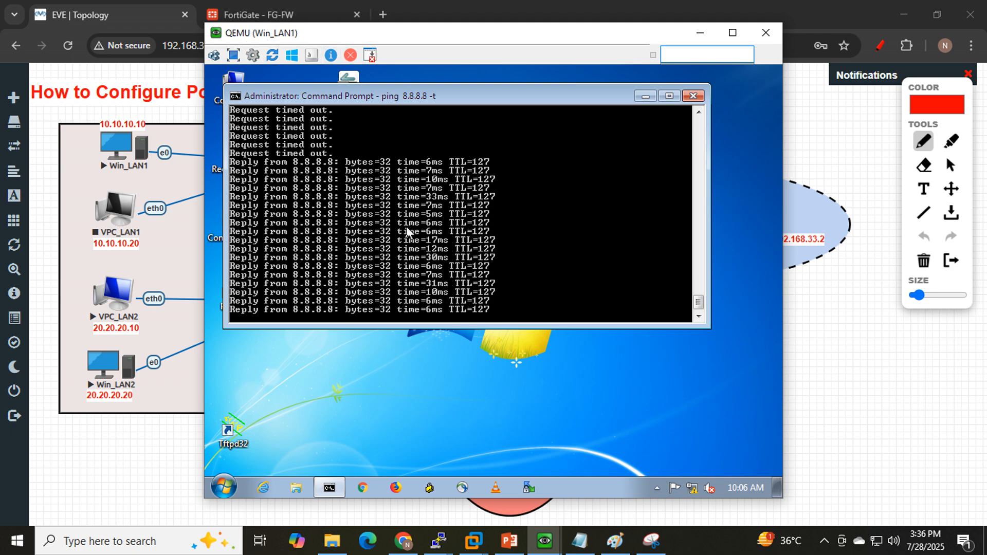
mouse_move(545, 541)
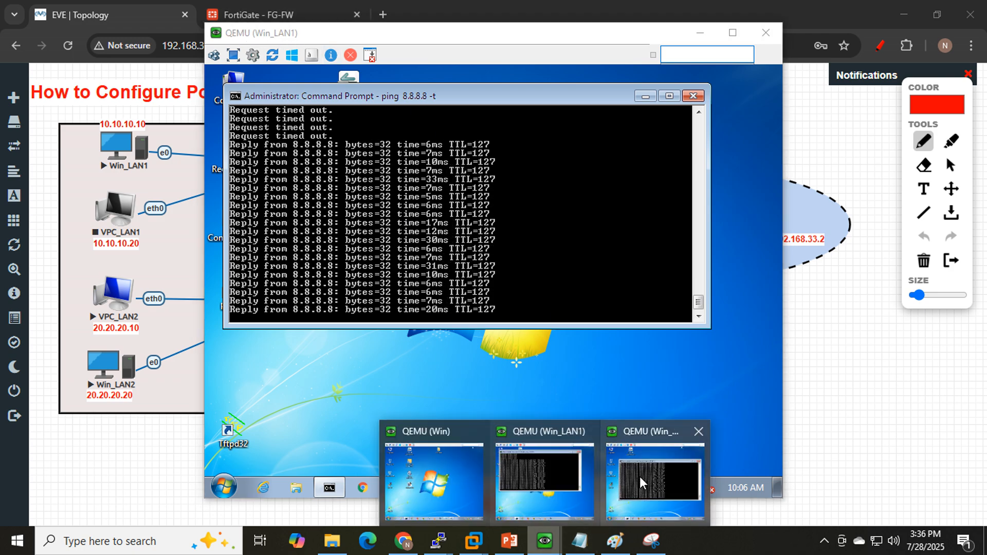
left_click(641, 475)
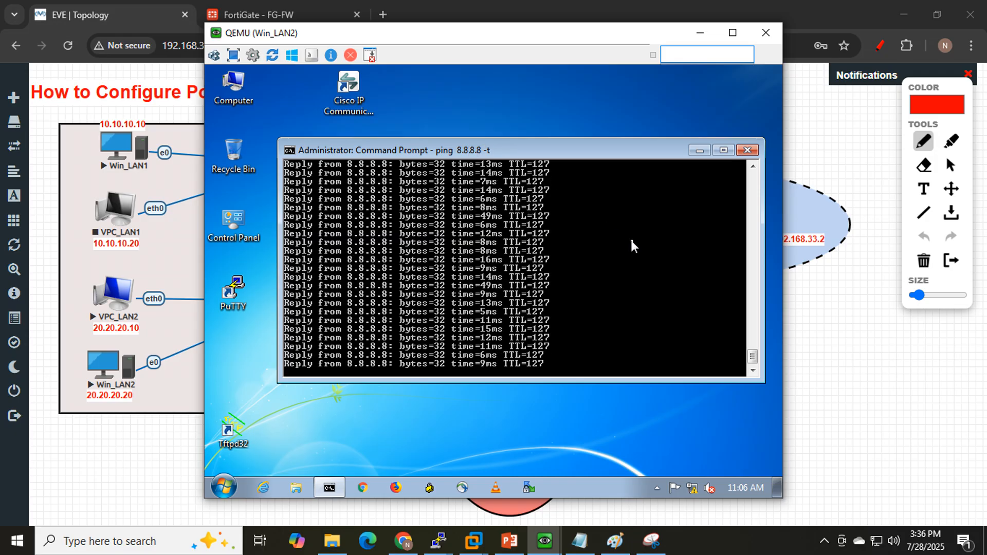
scroll(618, 248, "up", 3)
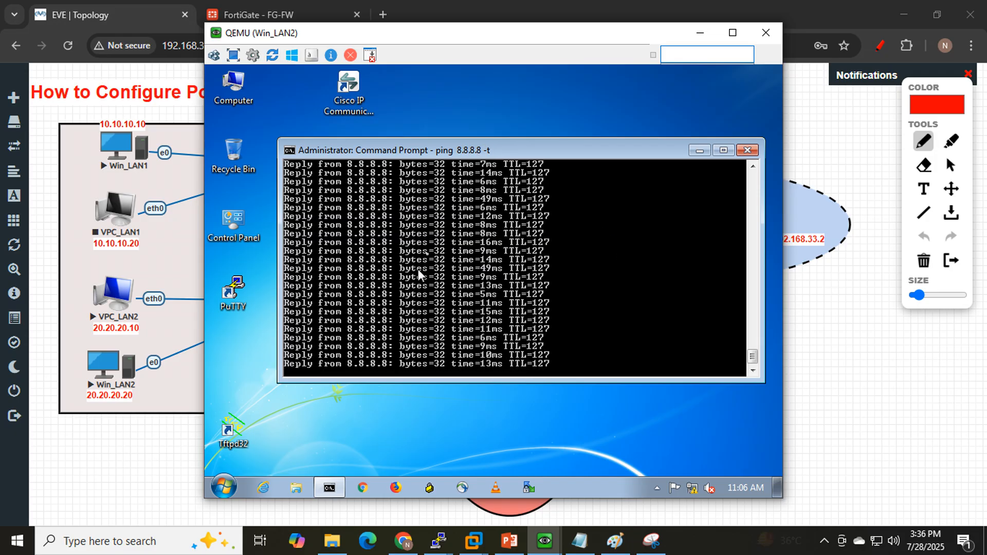
left_click(699, 32)
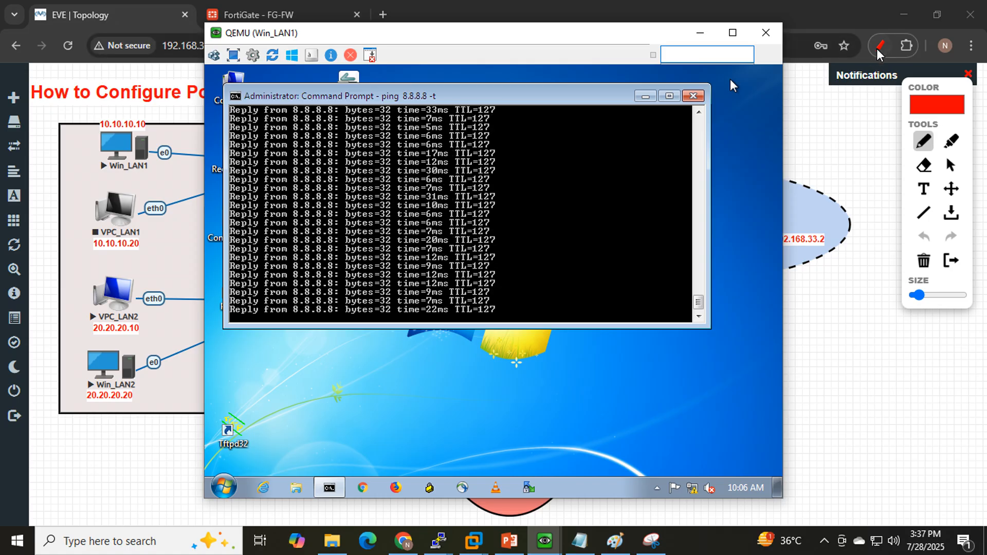
Switch to the VPC_LAN2 console, ping 8.8.8.8 and highlight the replies.
left_click(437, 540)
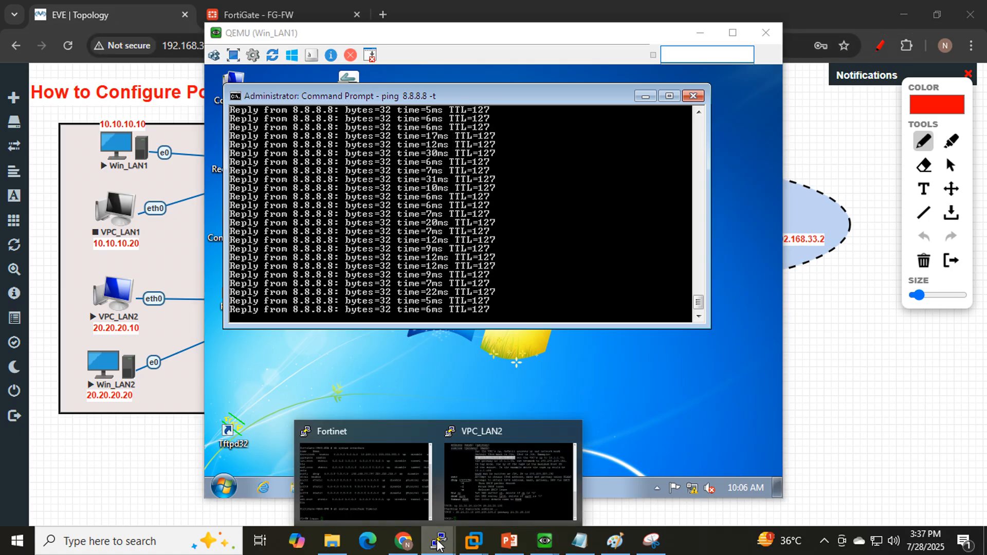
left_click(483, 491)
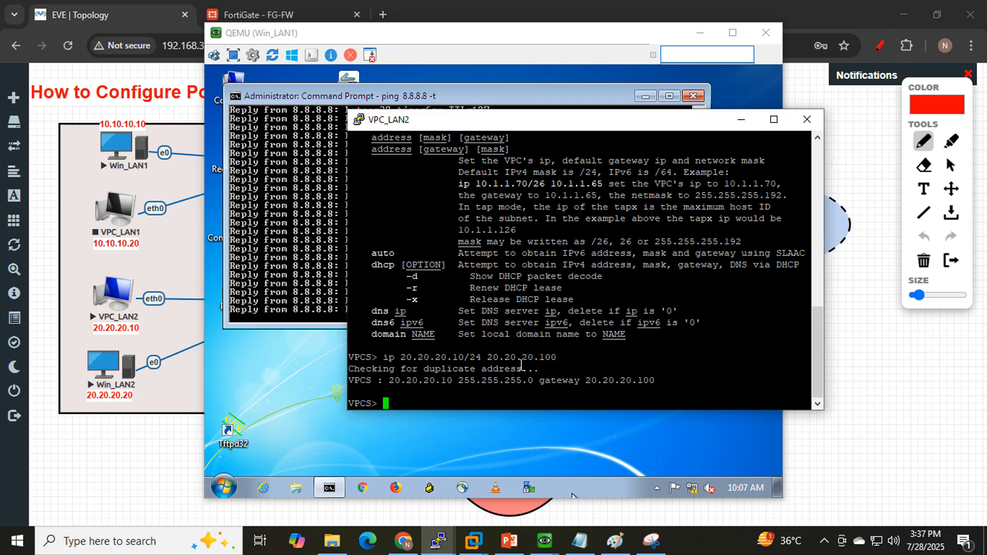
type("ping 8.8.8.8")
key("Return")
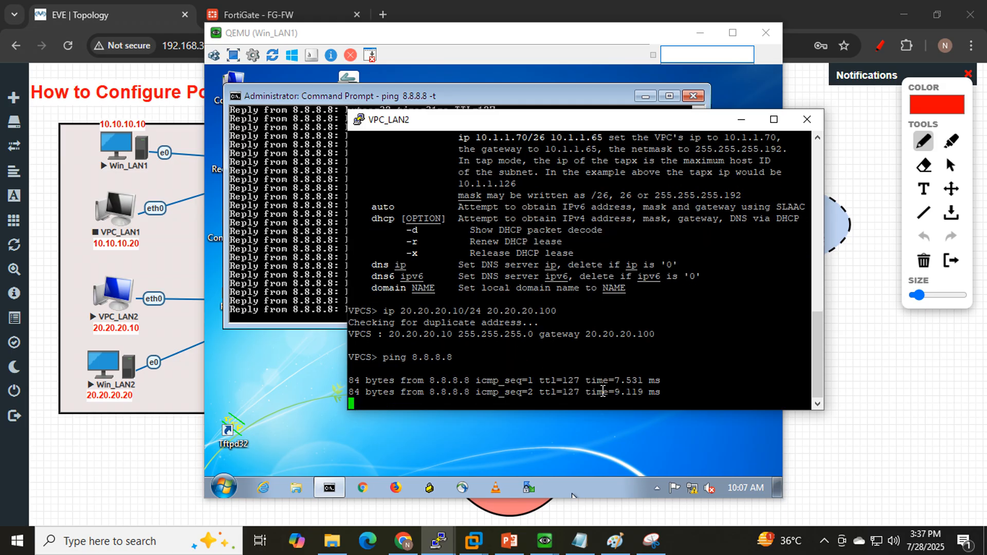
left_click_drag(678, 398, 333, 372)
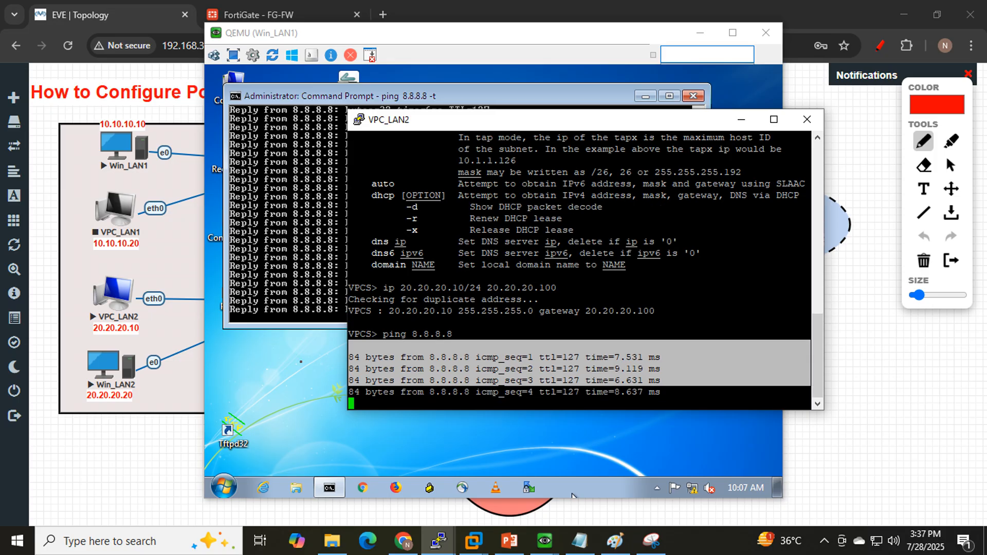
Return to the EVE topology, cross out VPC_LAN1 in red and draw red check marks on VPC_LAN2 and Win_LAN2.
left_click(168, 241)
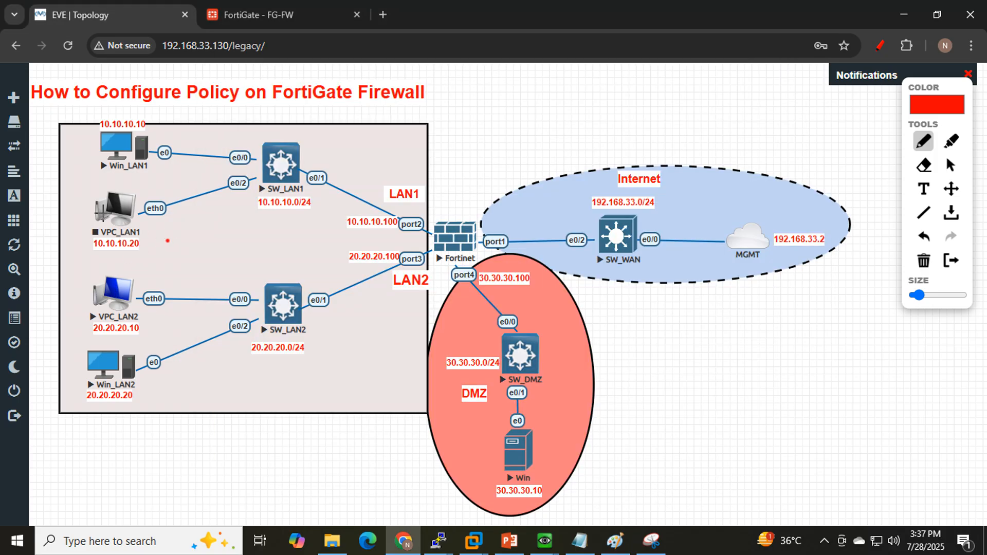
mouse_move(85, 200)
left_mouse_down()
mouse_move(123, 217)
mouse_move(85, 242)
left_mouse_up()
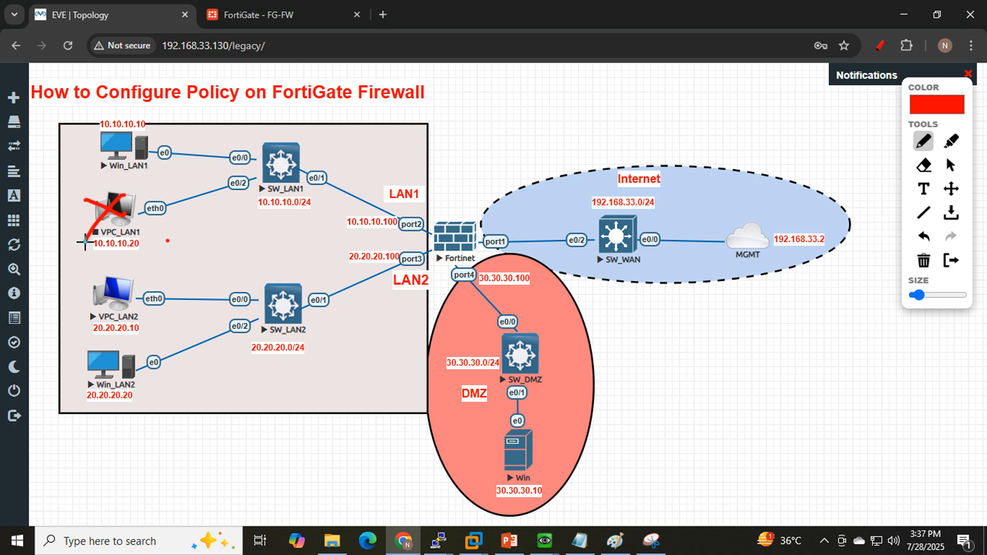
left_click_drag(113, 300, 157, 275)
left_click_drag(102, 371, 161, 343)
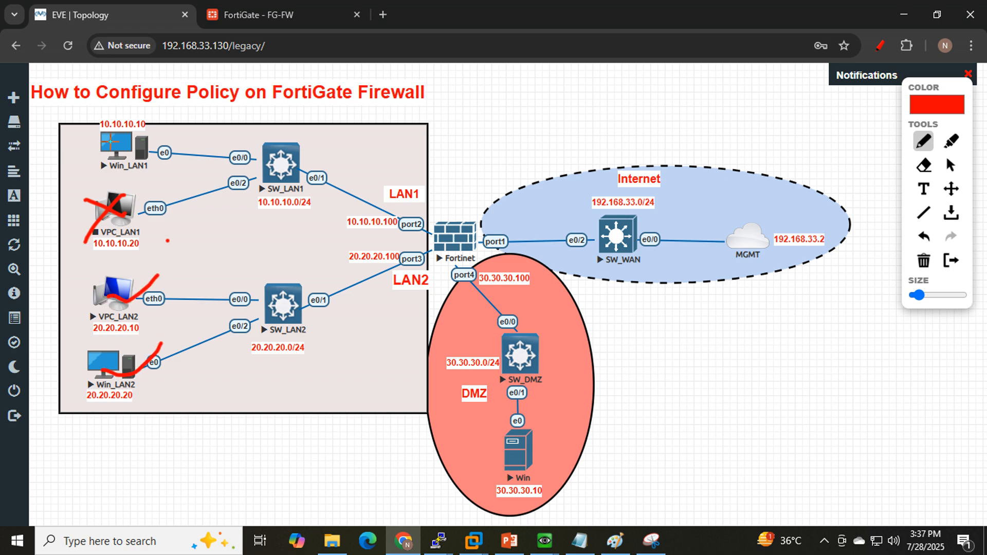
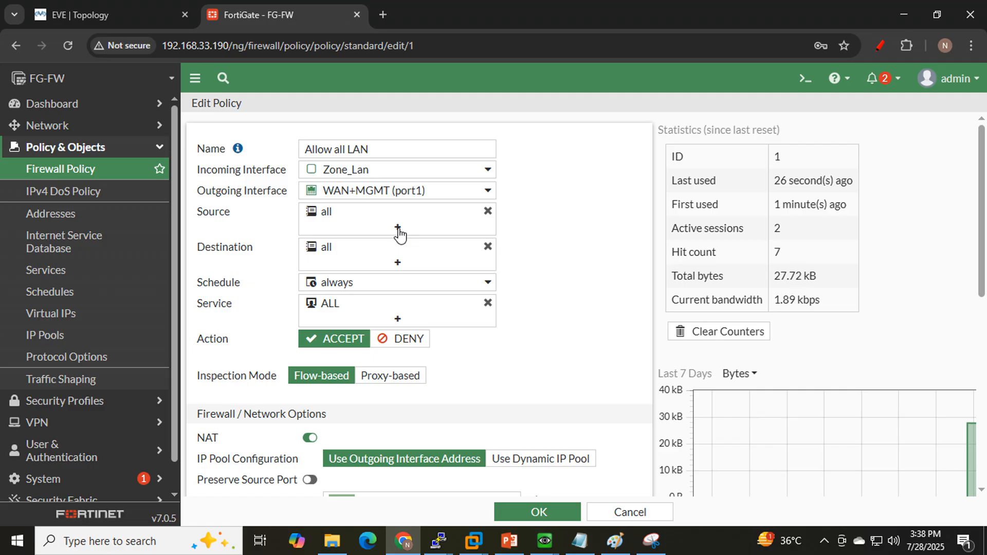
Remove all from the source of the Allow all LAN policy and start a new address named HOST_LAN1.
left_click(487, 211)
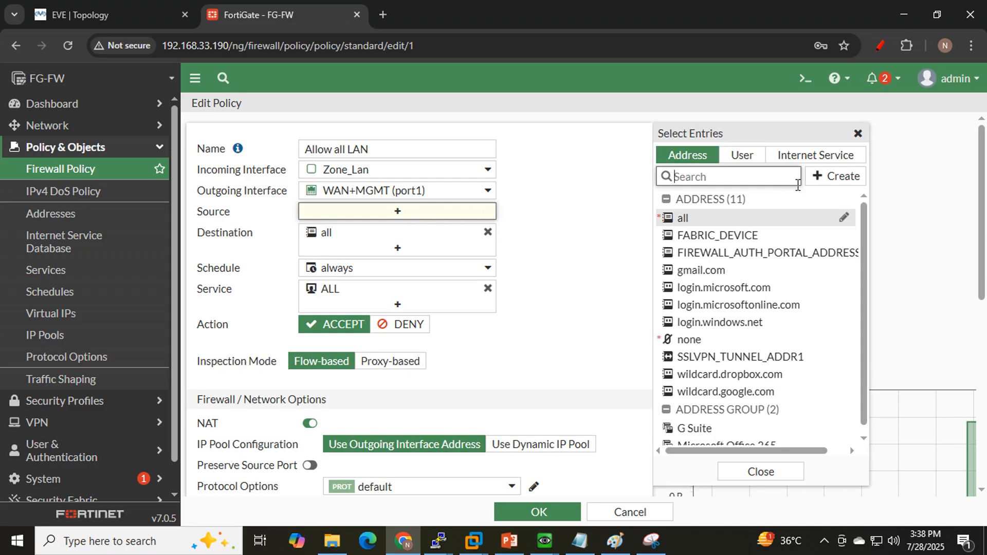
left_click(840, 180)
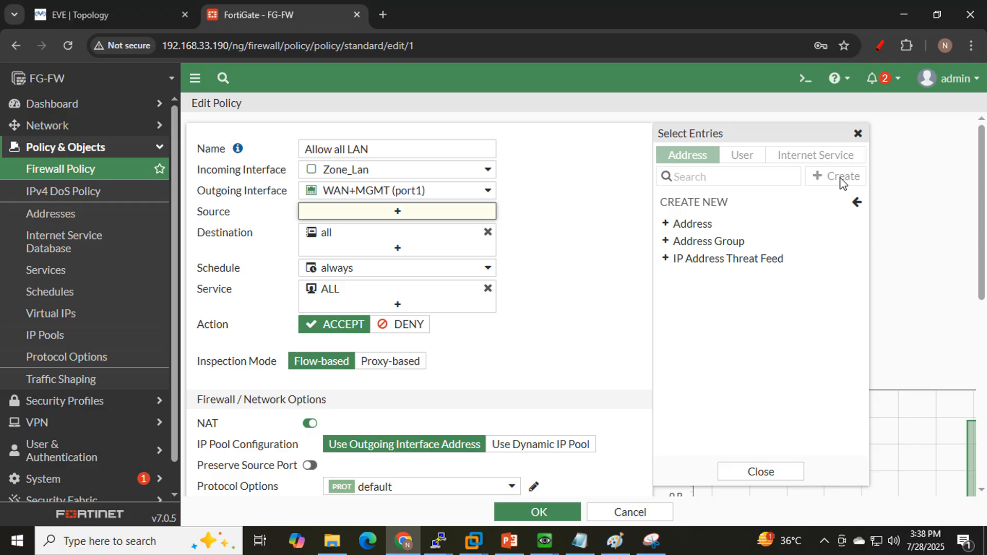
left_click(668, 225)
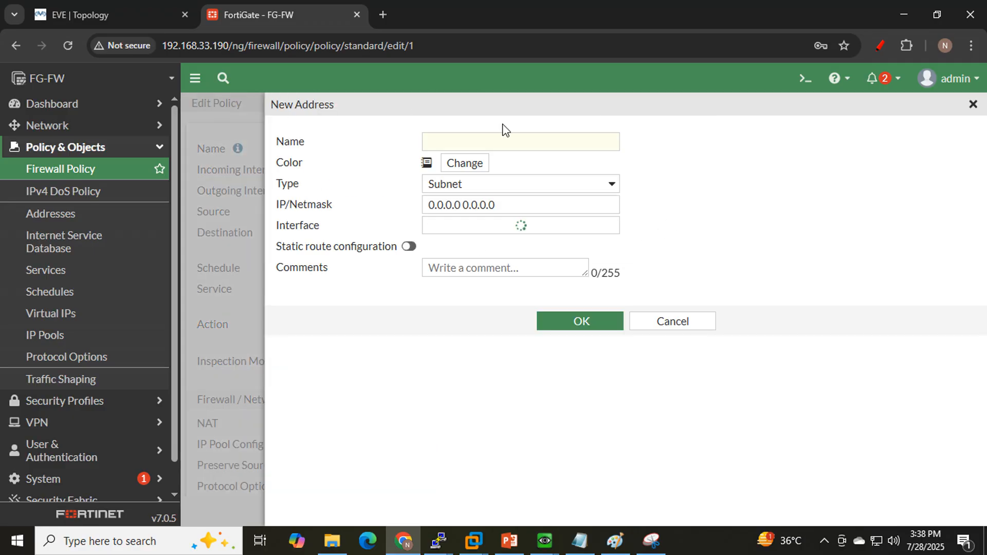
left_click(512, 149)
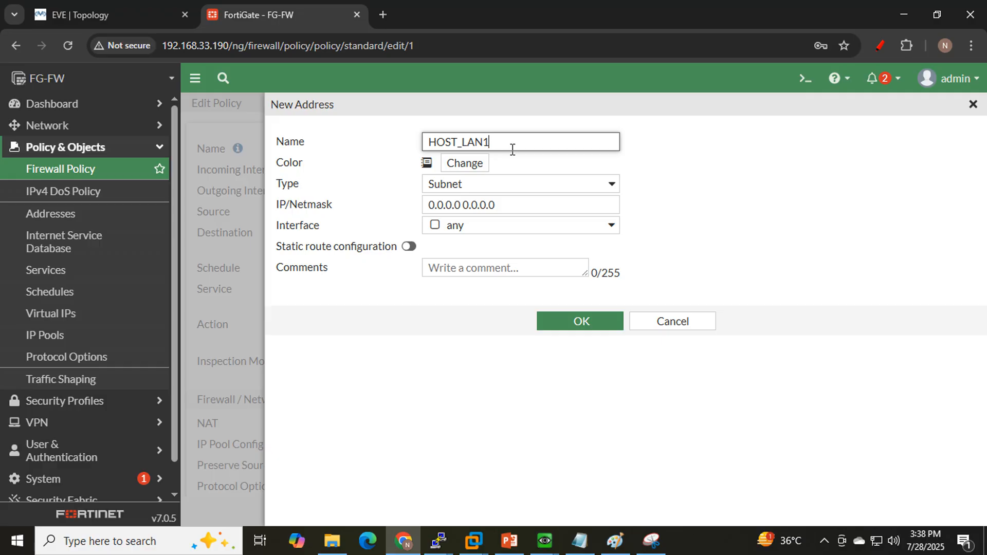
Define HOST_LAN1 as a Subnet address with IP/Netmask 10.10.10.10/32, checking the host's IP in the topology, and save it.
left_click_drag(511, 204, 424, 207)
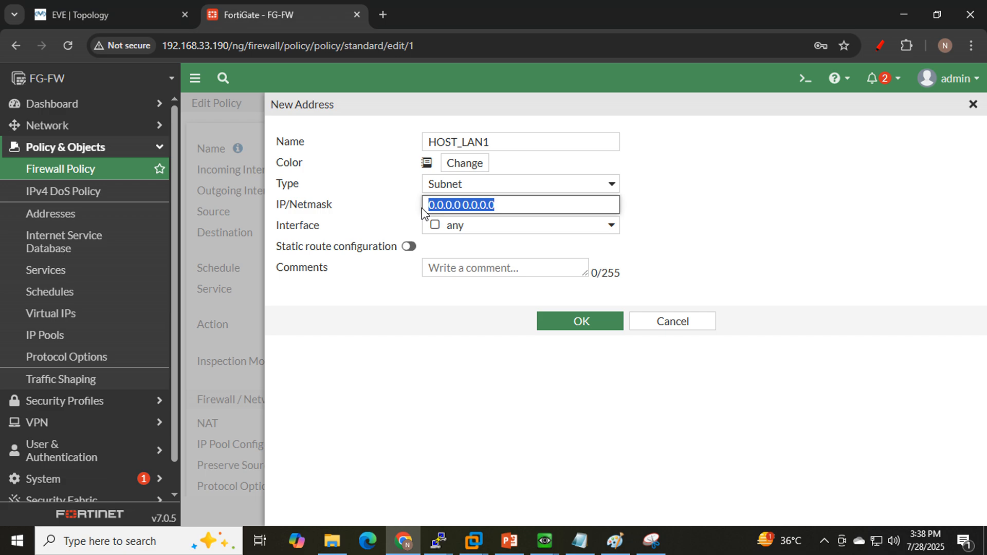
left_click(492, 184)
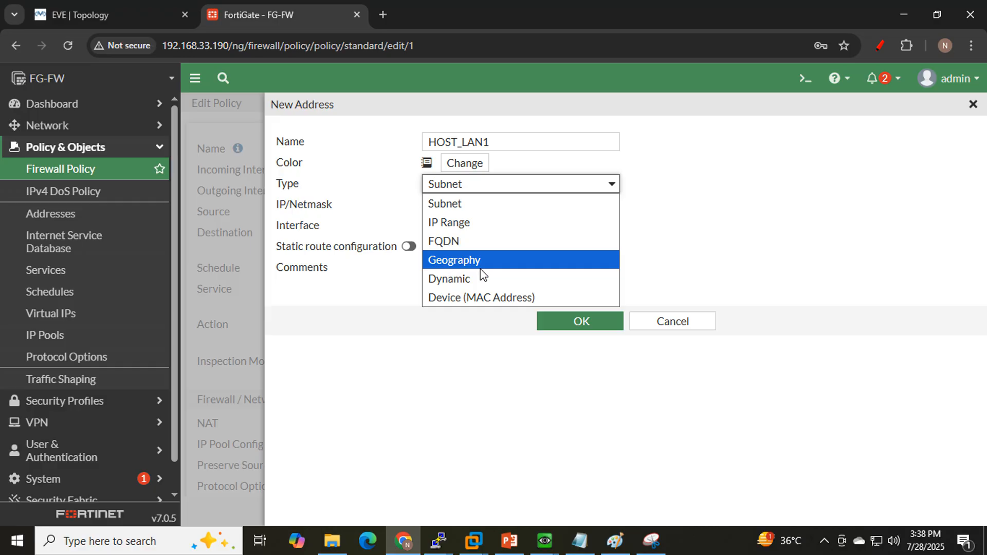
left_click(455, 201)
triple_click(497, 207)
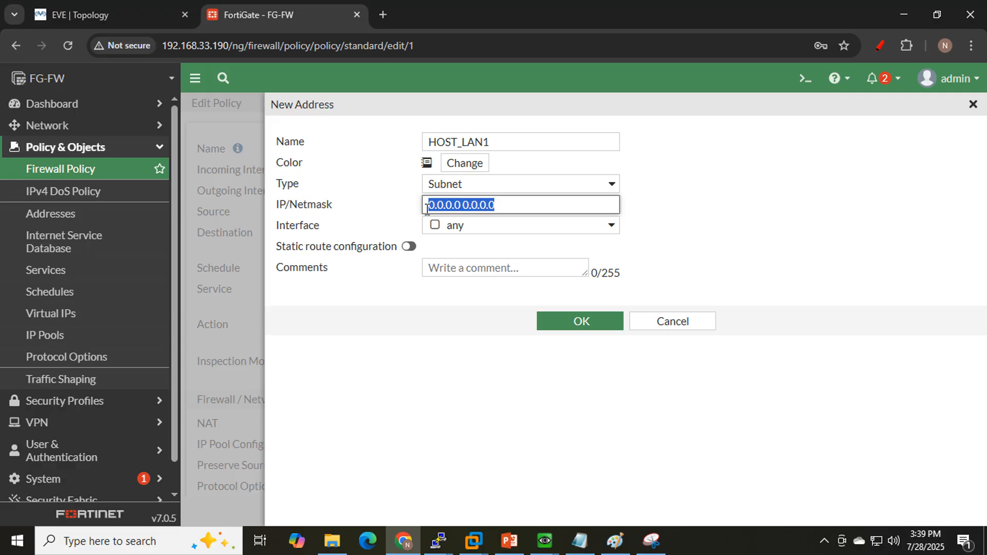
type("10.10.10")
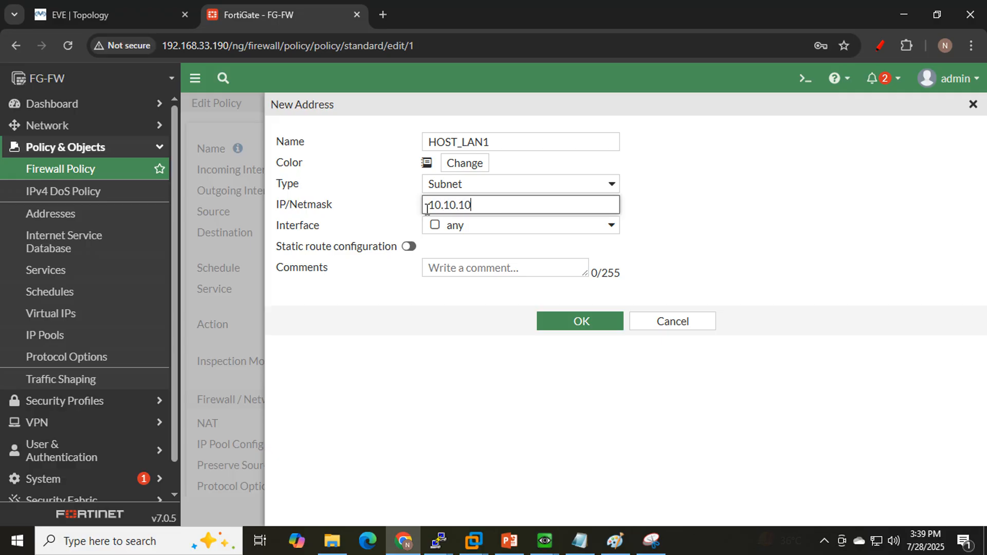
type(".10")
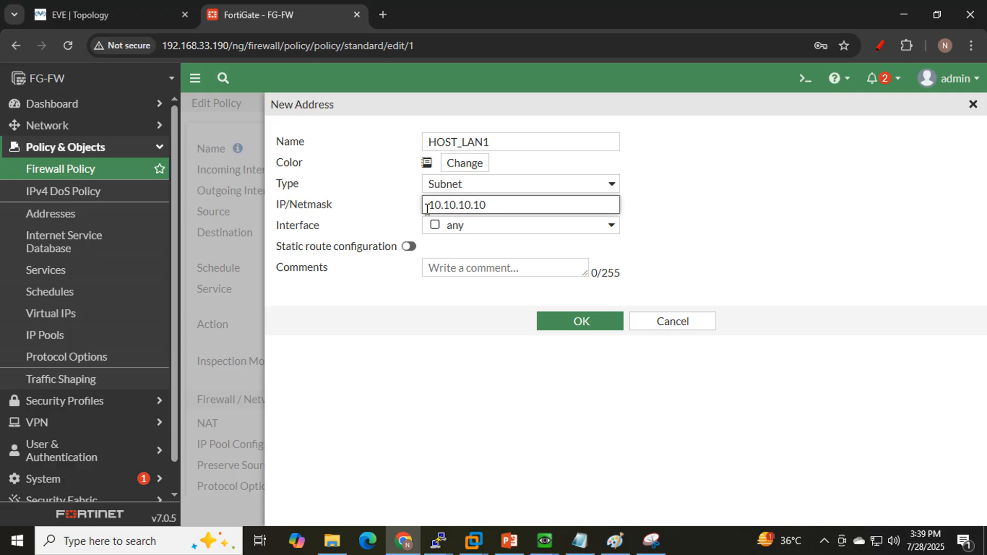
left_click(93, 14)
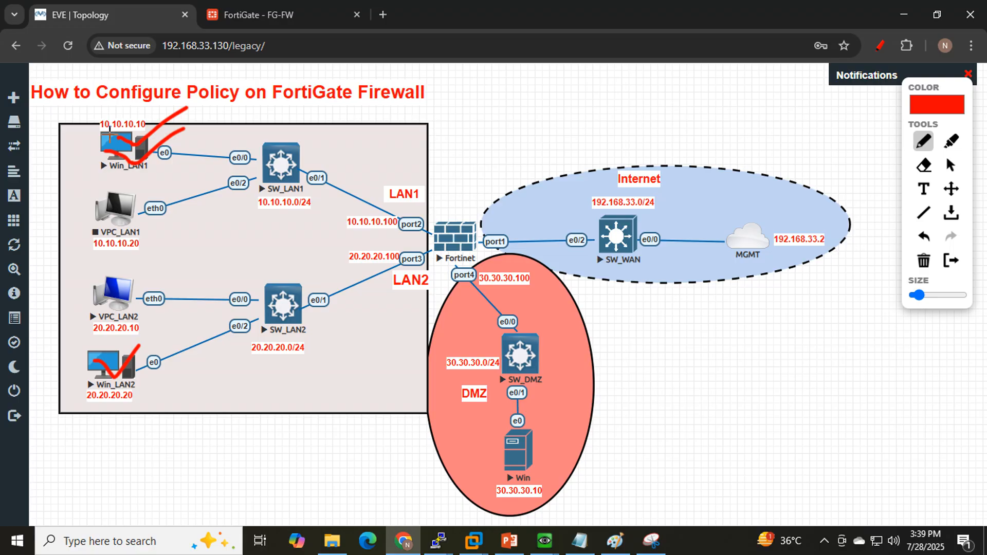
left_click(278, 15)
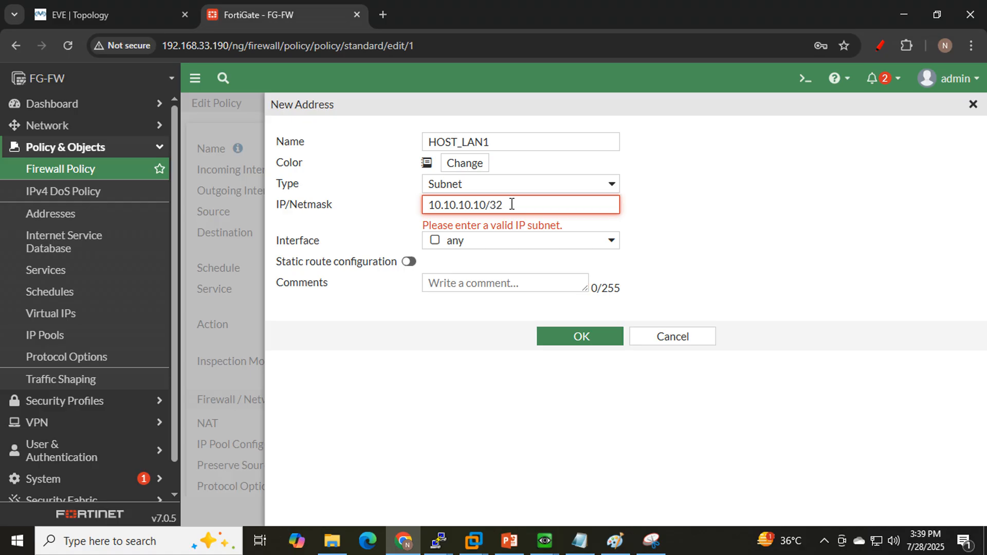
left_click(681, 212)
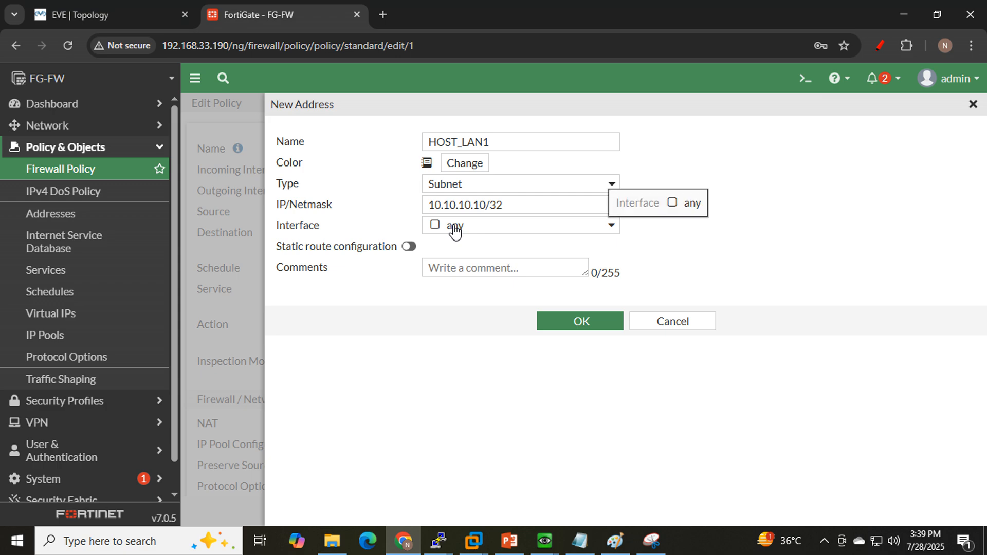
left_click(588, 325)
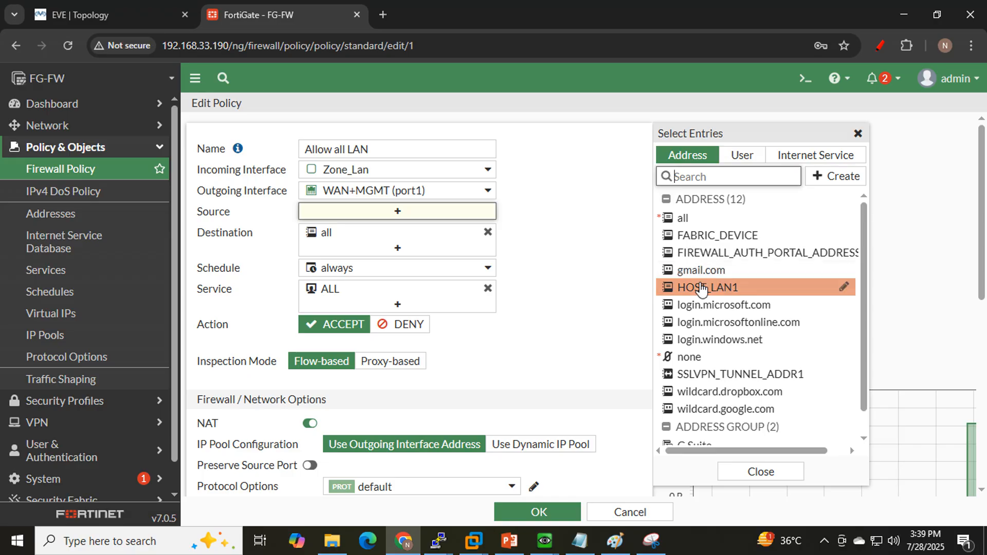
Select HOST_LAN1 as the policy's source and view its address details.
left_click(702, 288)
left_click(580, 234)
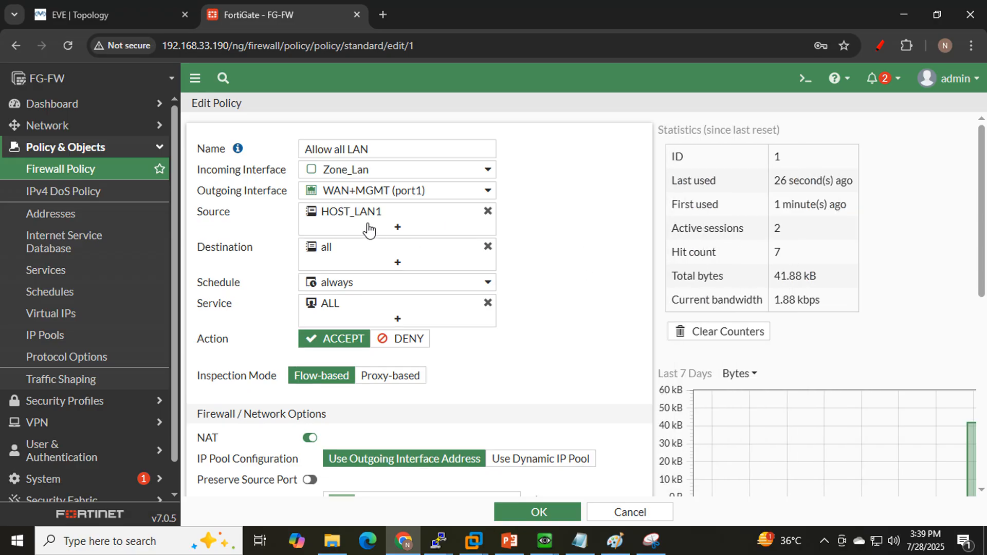
mouse_move(346, 218)
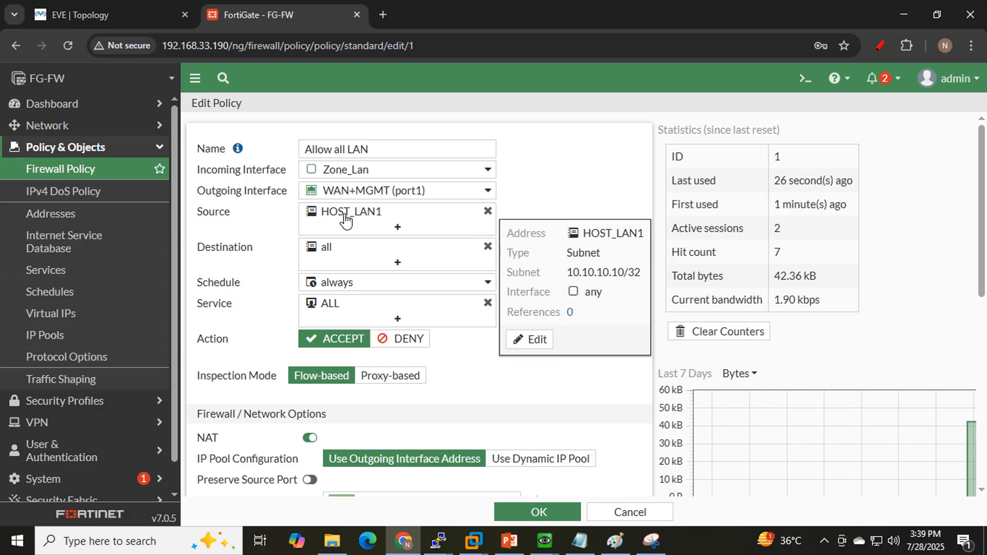
Take a new Snipping Tool capture of the policy settings from the name down to the Firewall / Network Options heading.
left_click(651, 540)
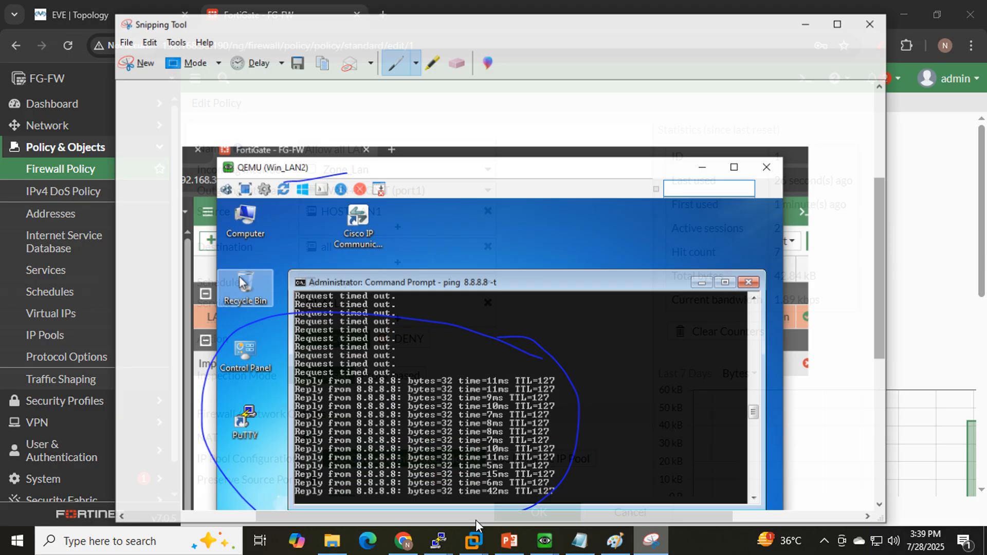
left_click(136, 63)
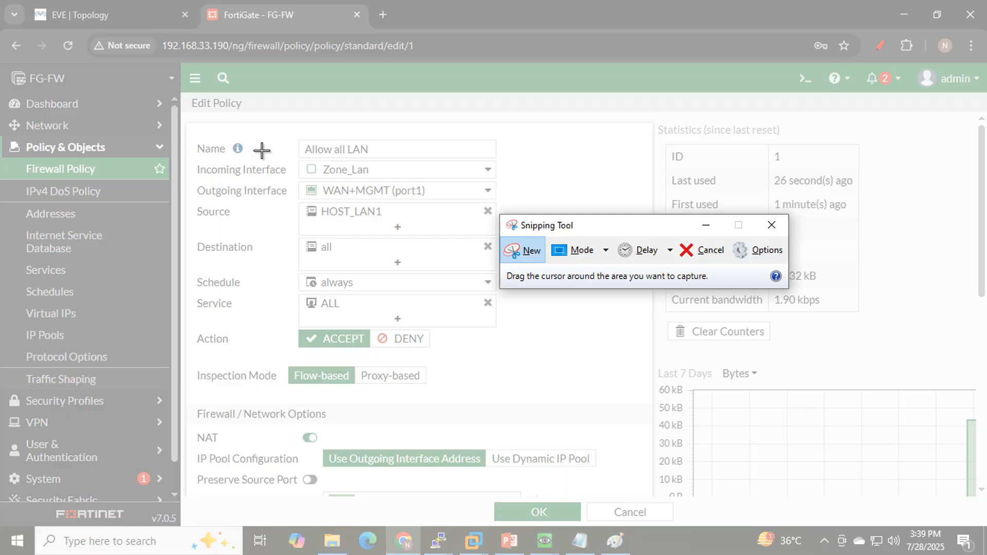
left_click_drag(187, 125, 530, 434)
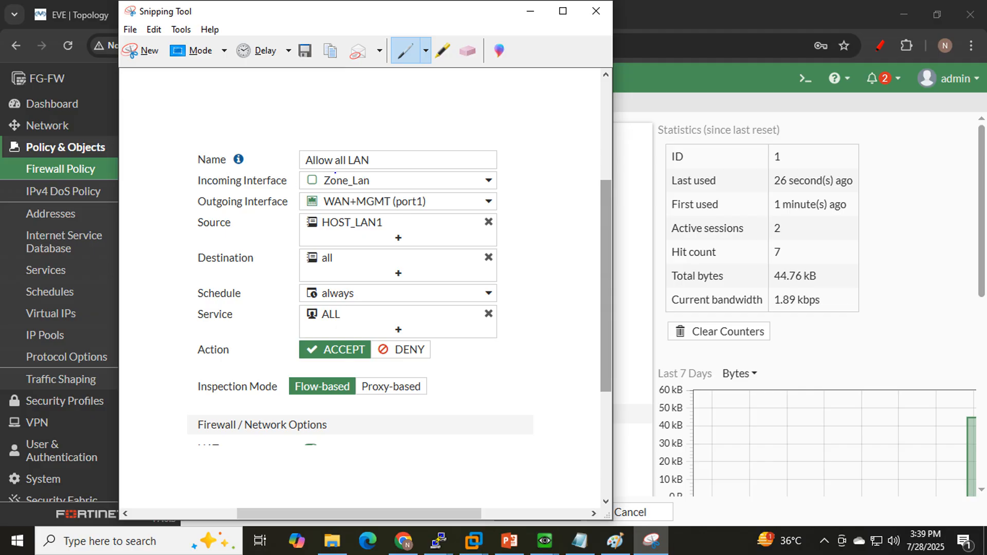
Circle Zone_Lan as the incoming interface in the capture, and check the zone's member interfaces in the policy.
mouse_move(306, 166)
left_mouse_down()
mouse_move(314, 188)
mouse_move(332, 170)
left_mouse_up()
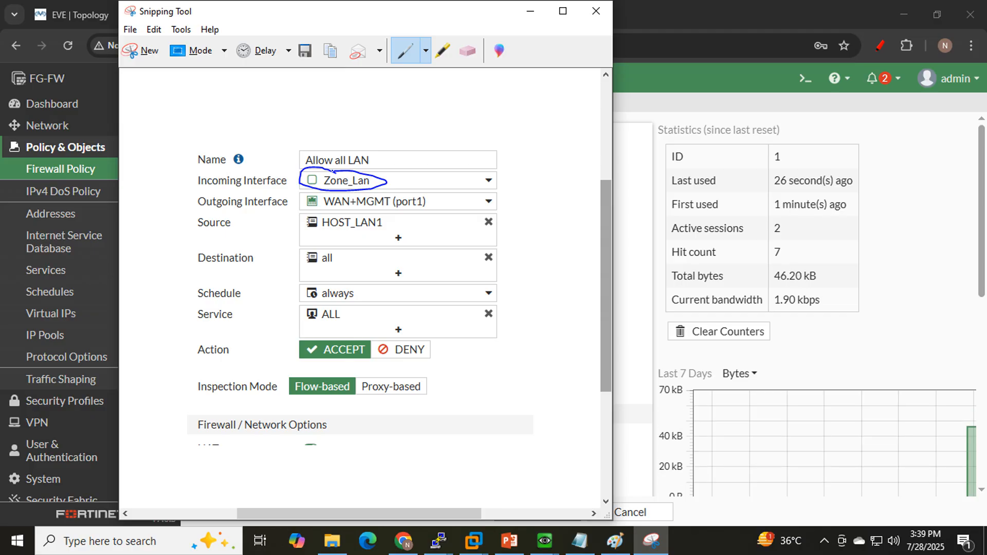
left_click(530, 11)
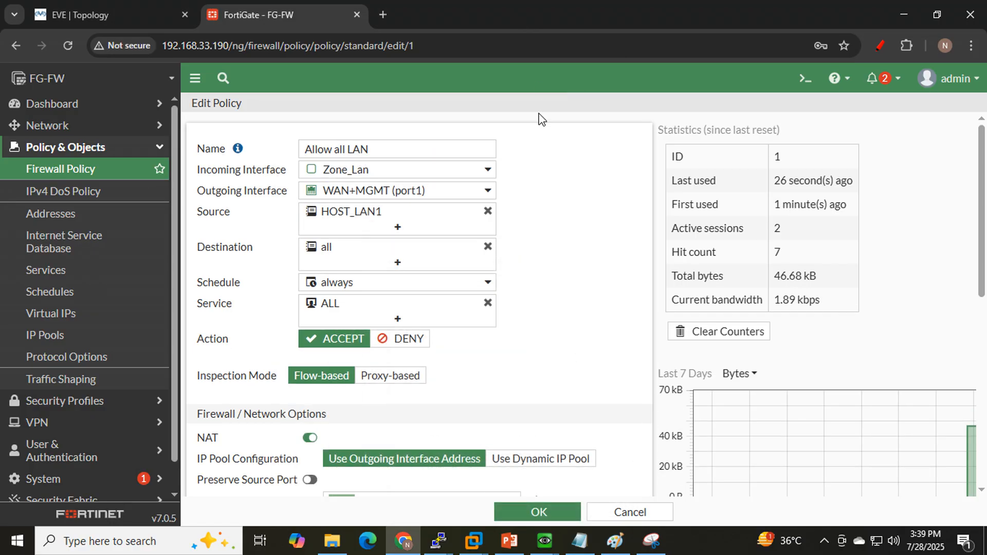
mouse_move(349, 172)
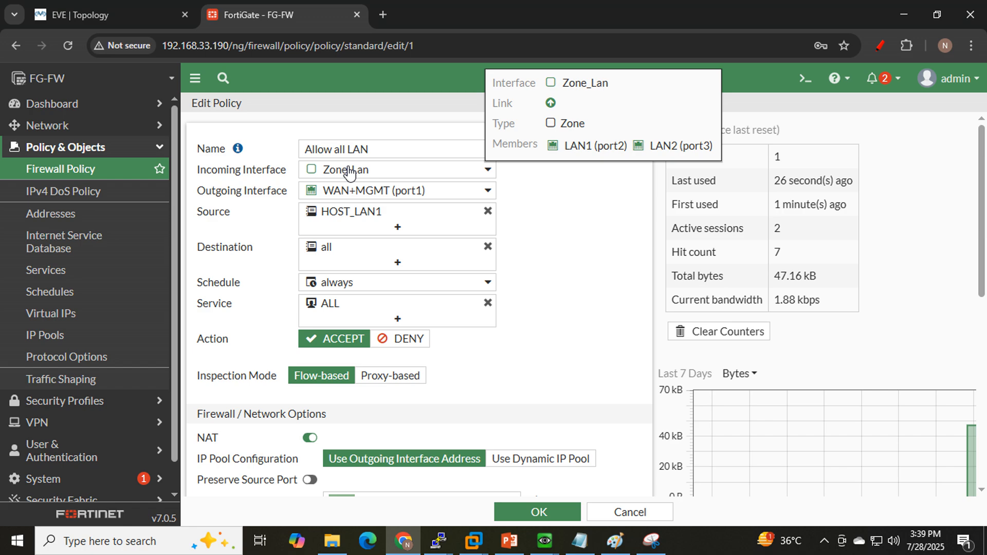
left_click_drag(565, 146, 715, 150)
Mark the LAN1 port2 and LAN2 port3 connections with red strokes on the EVE topology and return to the policy.
left_click(146, 11)
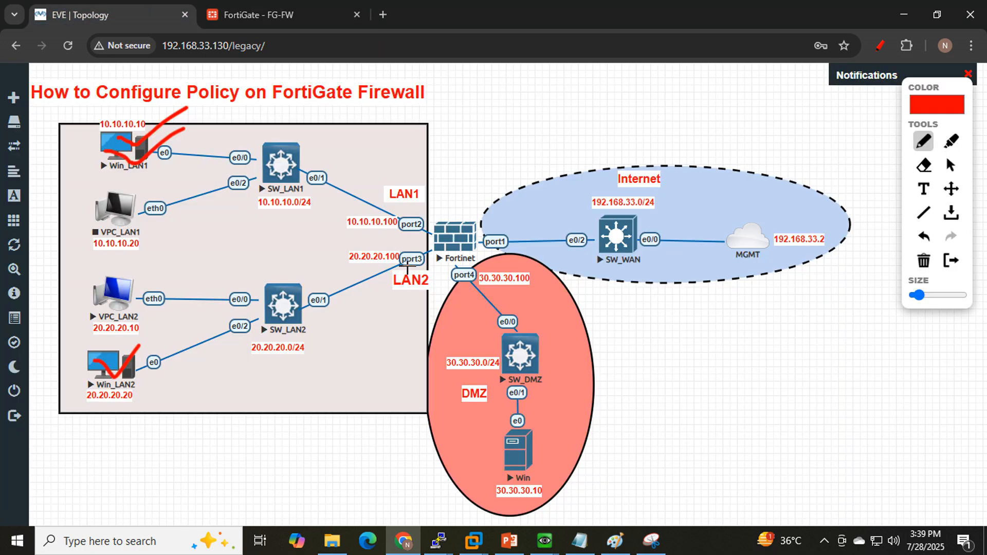
left_click_drag(411, 211, 465, 189)
left_click_drag(403, 267, 436, 238)
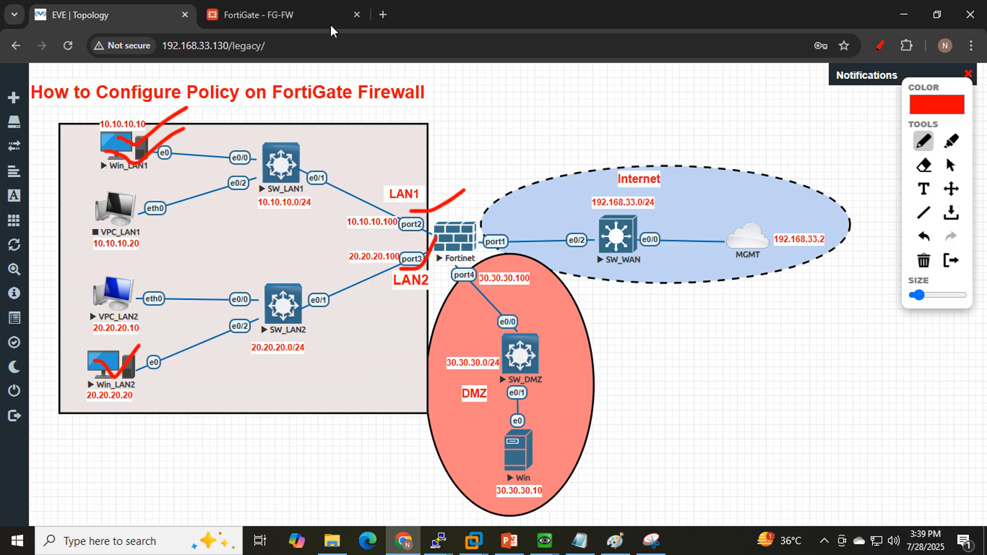
left_click(310, 2)
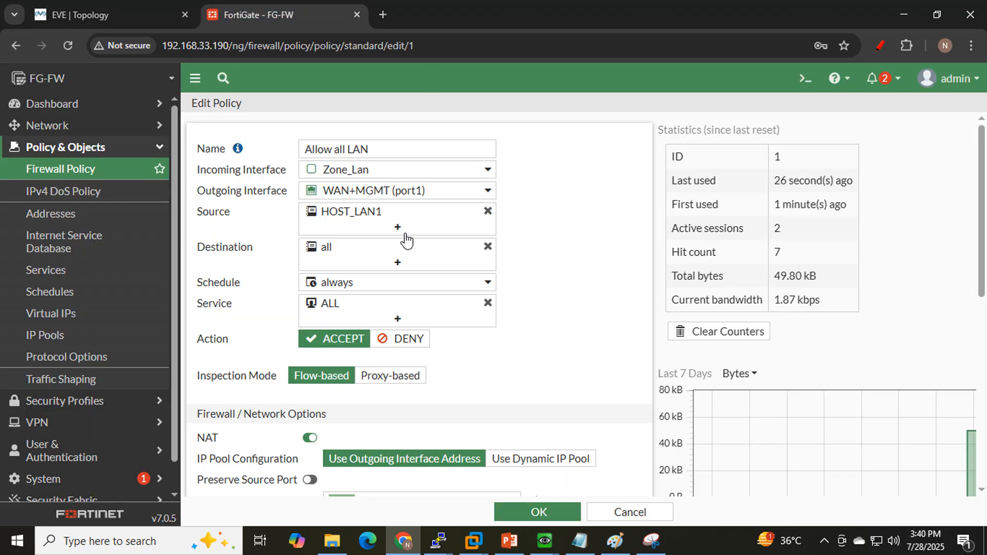
View the details of the outgoing interface WAN+MGMT (port1) and tick port1 on the topology diagram.
mouse_move(331, 197)
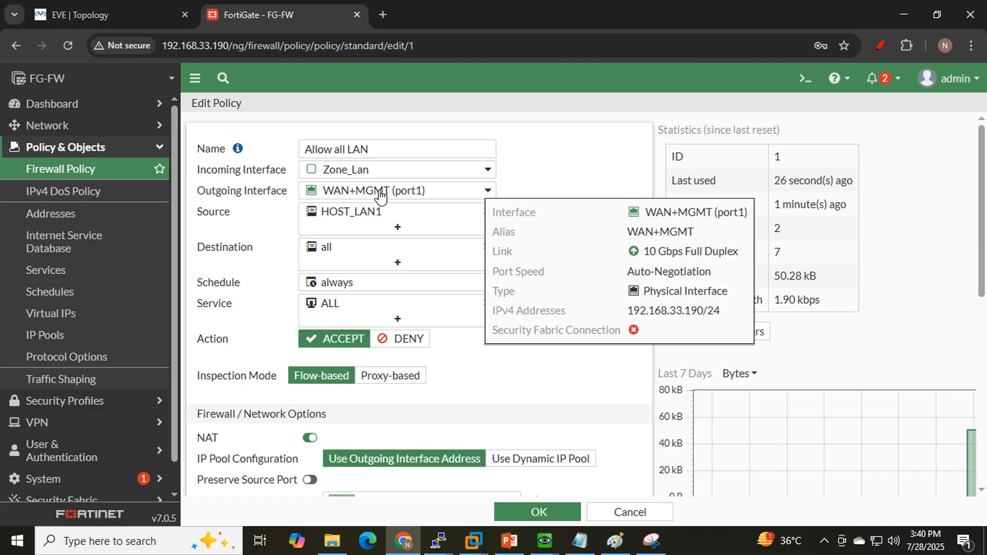
left_click(91, 7)
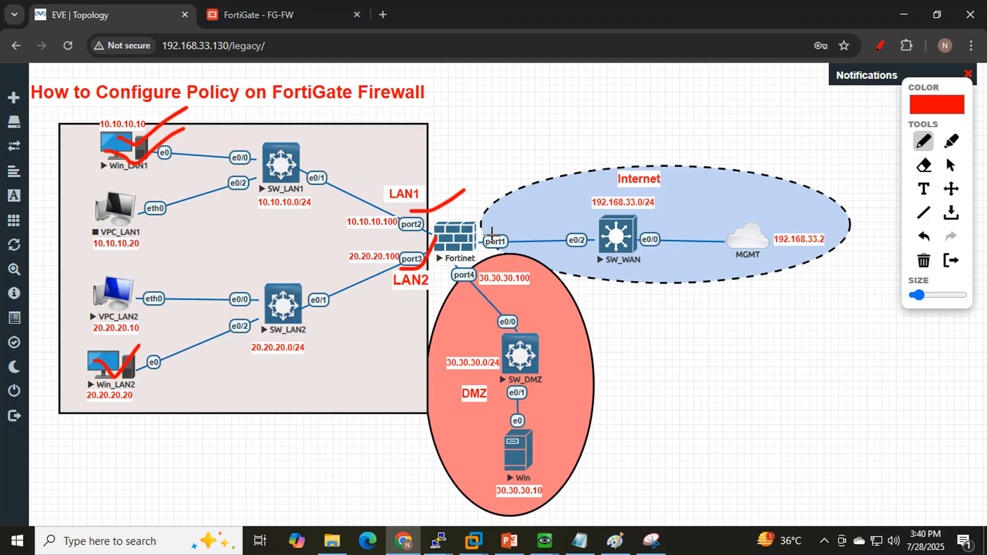
left_click_drag(492, 235, 578, 168)
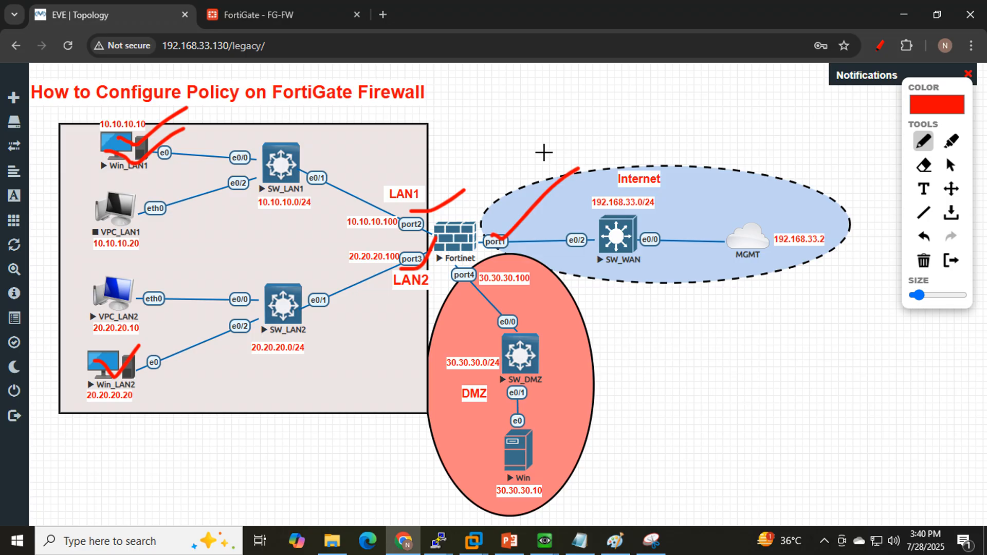
left_click(290, 11)
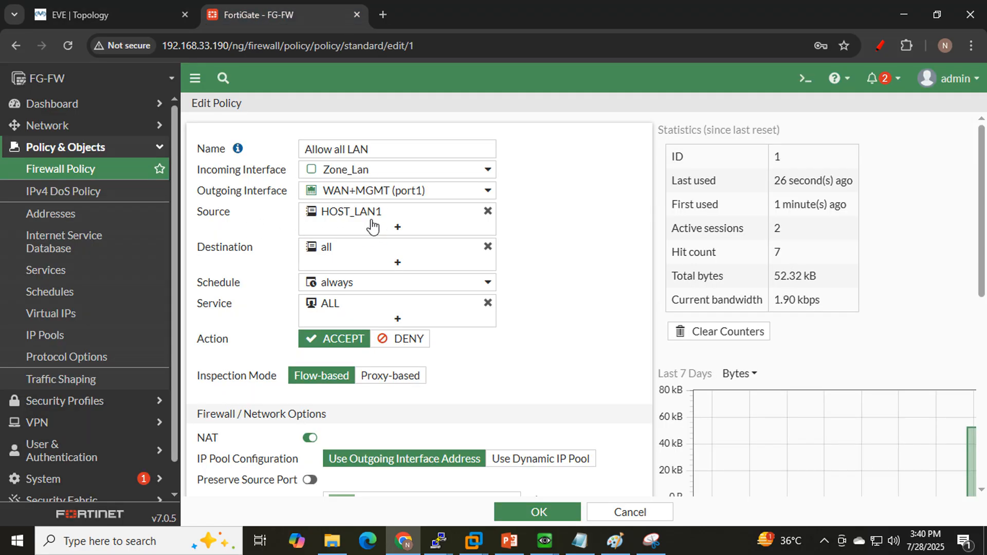
Review the HOST_LAN1 source address against the LAN ports marked on the topology, and check the policy's destination.
mouse_move(373, 215)
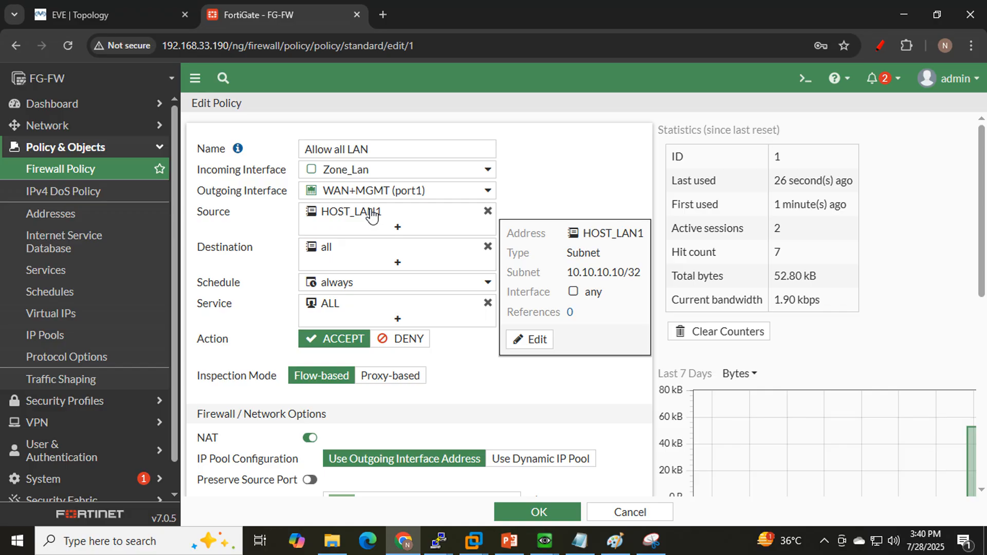
left_click(108, 8)
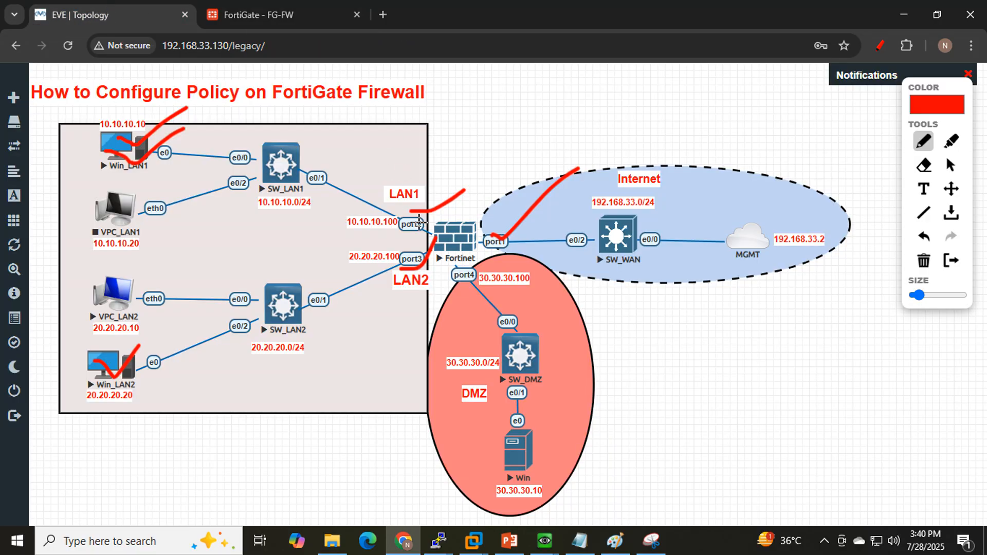
left_click_drag(419, 223, 396, 239)
left_click(264, 8)
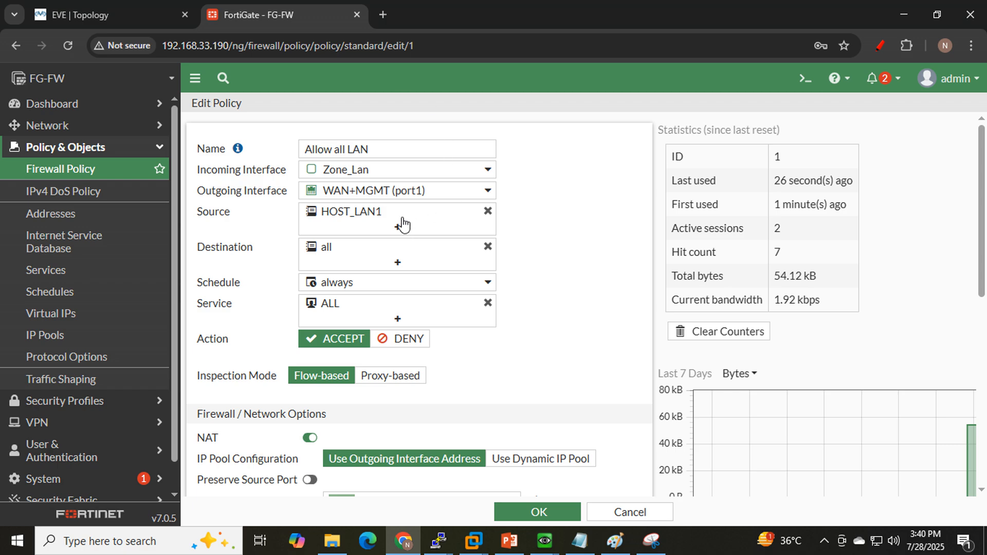
mouse_move(399, 223)
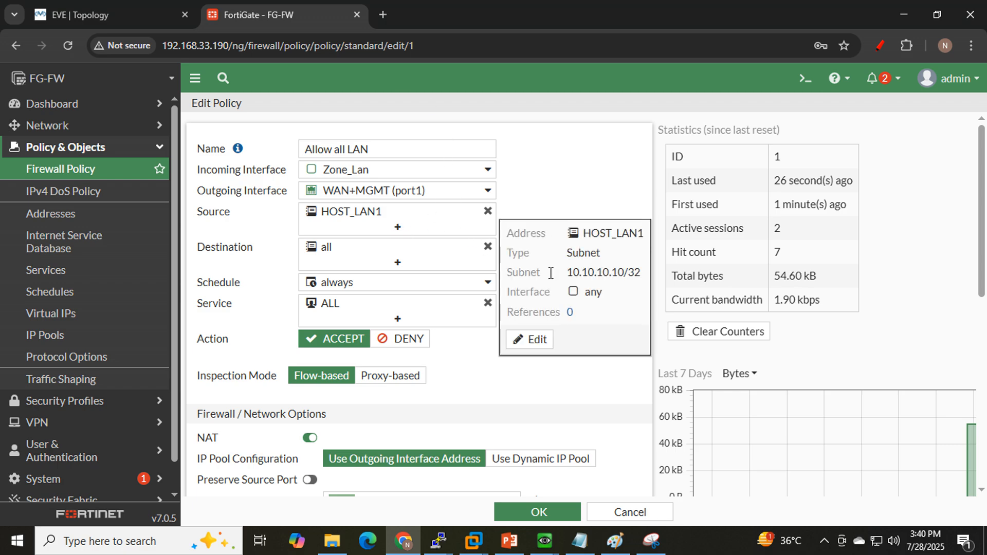
left_click_drag(568, 278, 619, 277)
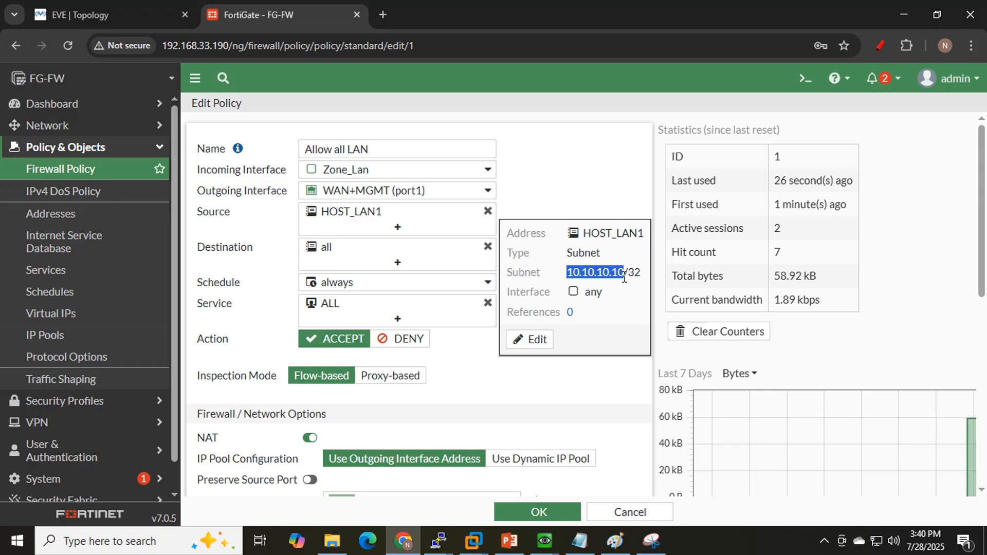
left_click(549, 185)
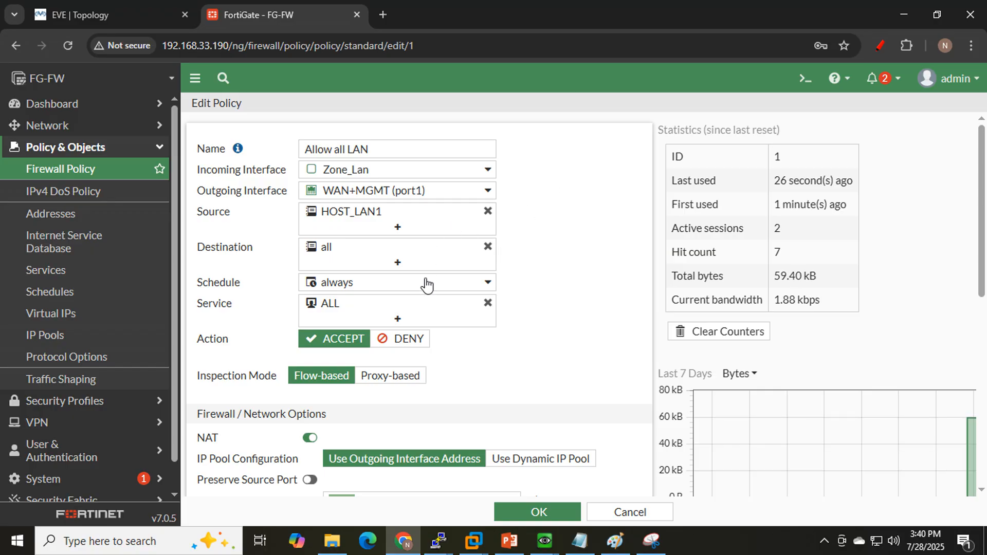
scroll(465, 289, "down", 1)
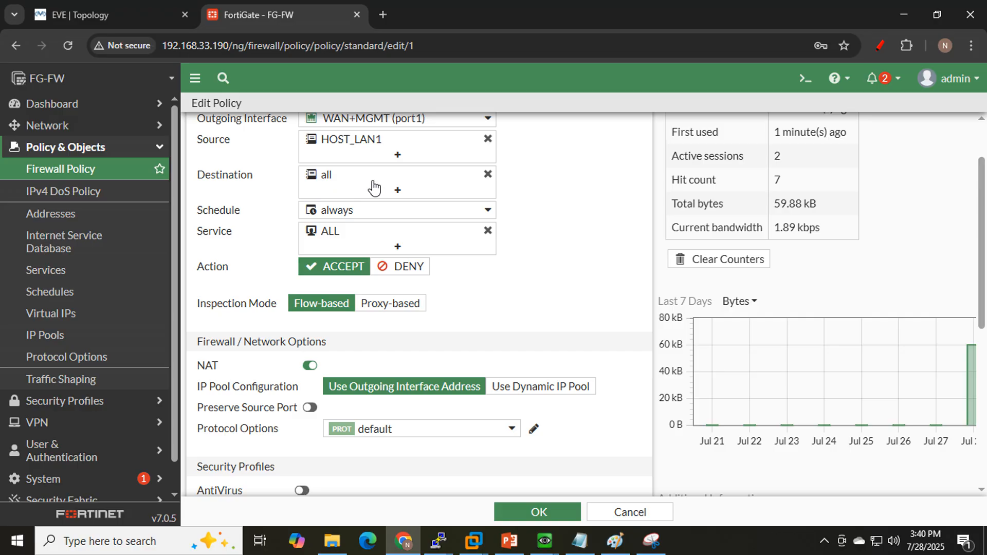
mouse_move(375, 188)
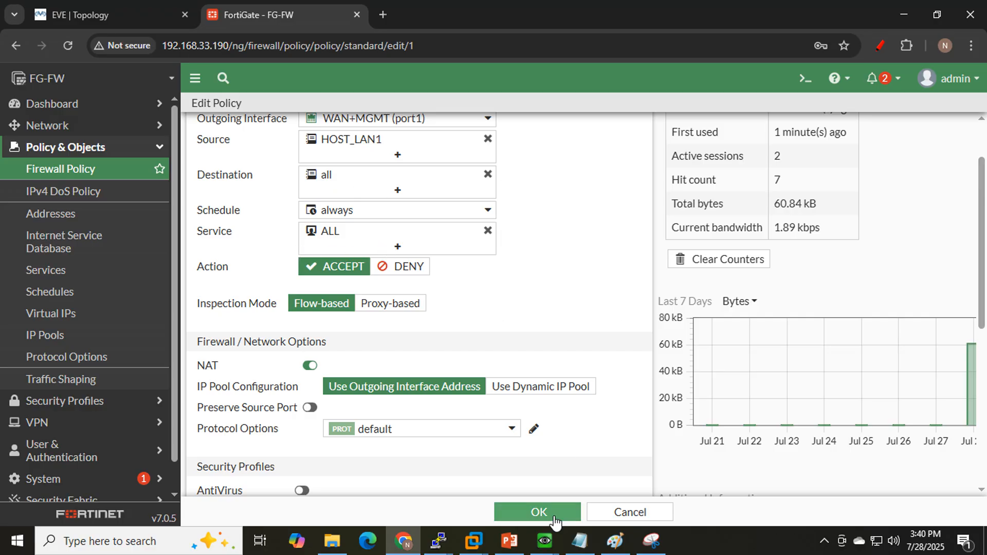
Arrange the QEMU consoles of Win_LAN2 and Win_LAN1 side by side to watch both continuous pings.
mouse_move(544, 541)
left_click(566, 452)
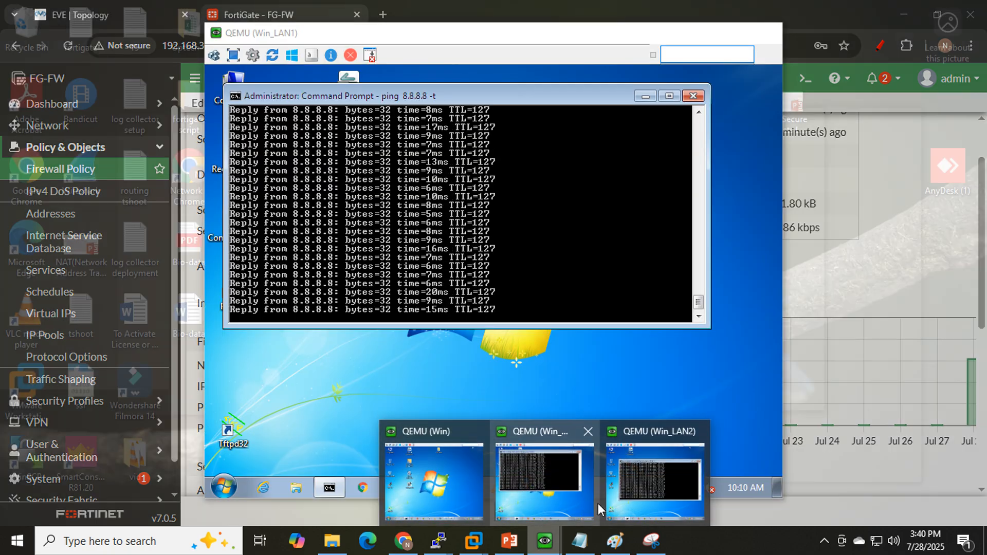
left_click(668, 465)
left_click_drag(429, 38, 262, 34)
left_click_drag(642, 41, 983, 35)
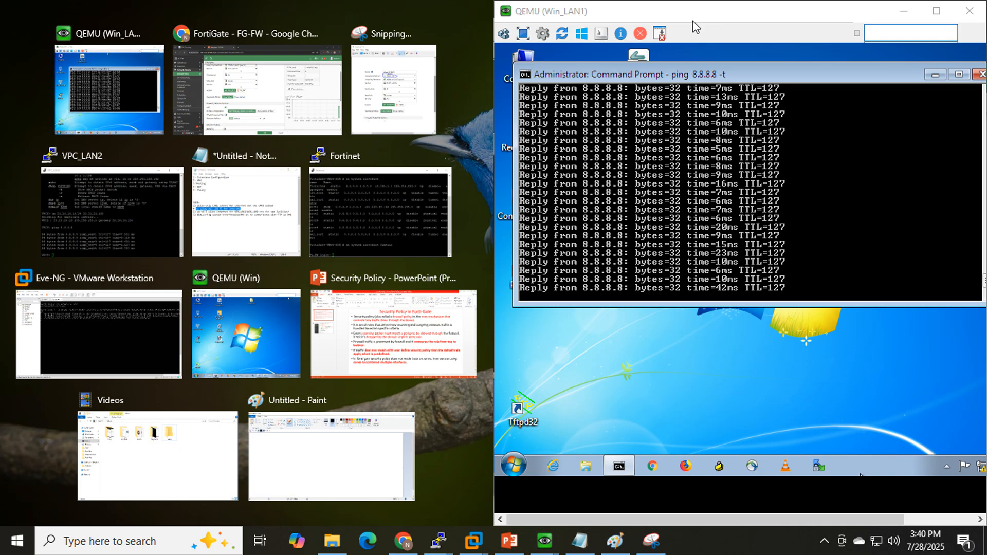
left_click(95, 99)
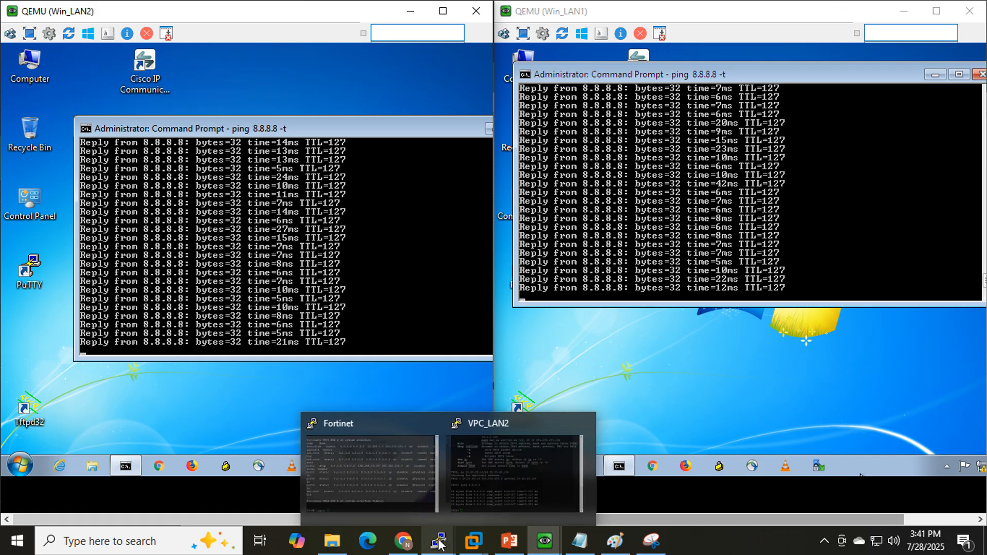
Repeat the ping to 8.8.8.8 from the VPC_LAN2 console.
left_click(463, 504)
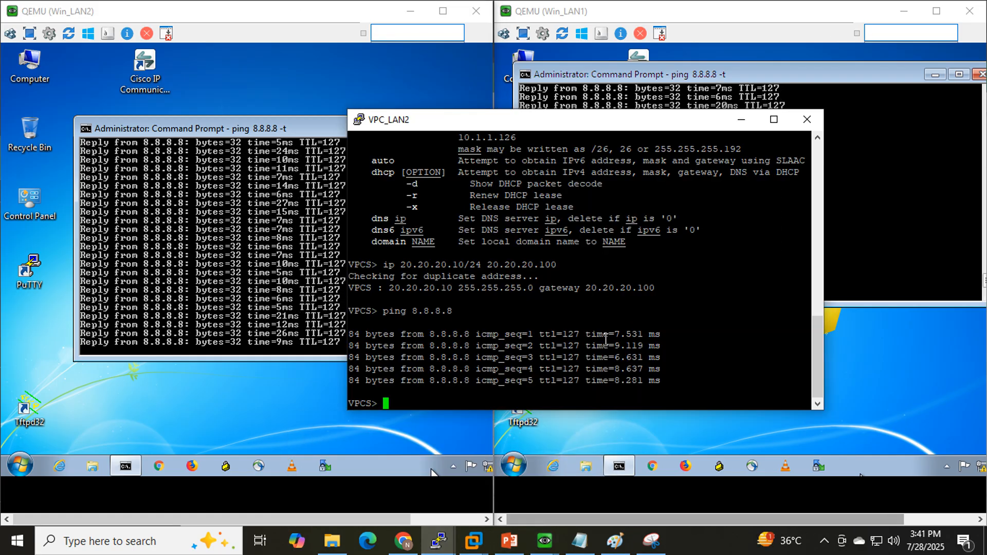
key("Up")
key("Return")
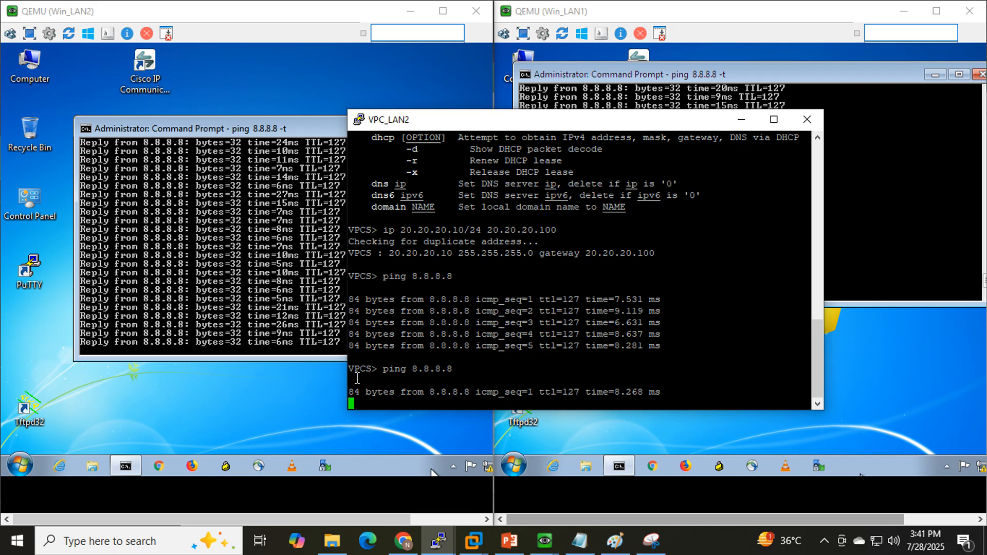
Save the Allow all LAN policy with HOST_LAN1 as its source, and mark Win_LAN1 on the topology.
left_click(403, 540)
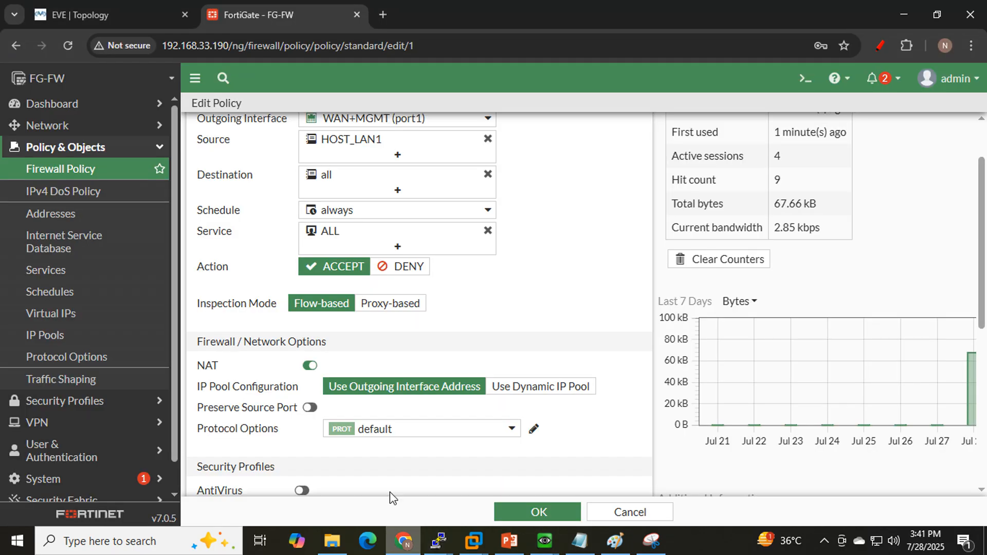
left_click(538, 512)
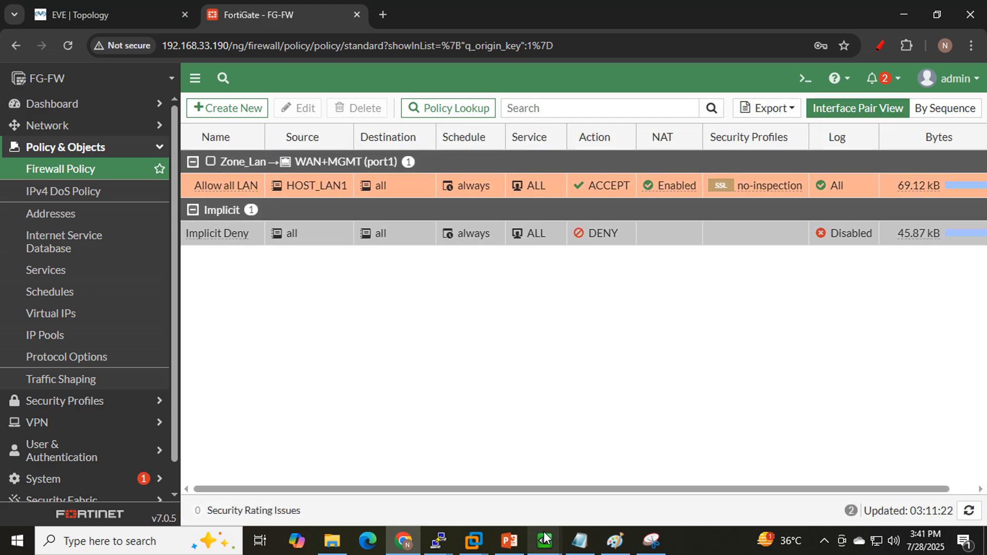
left_click(103, 14)
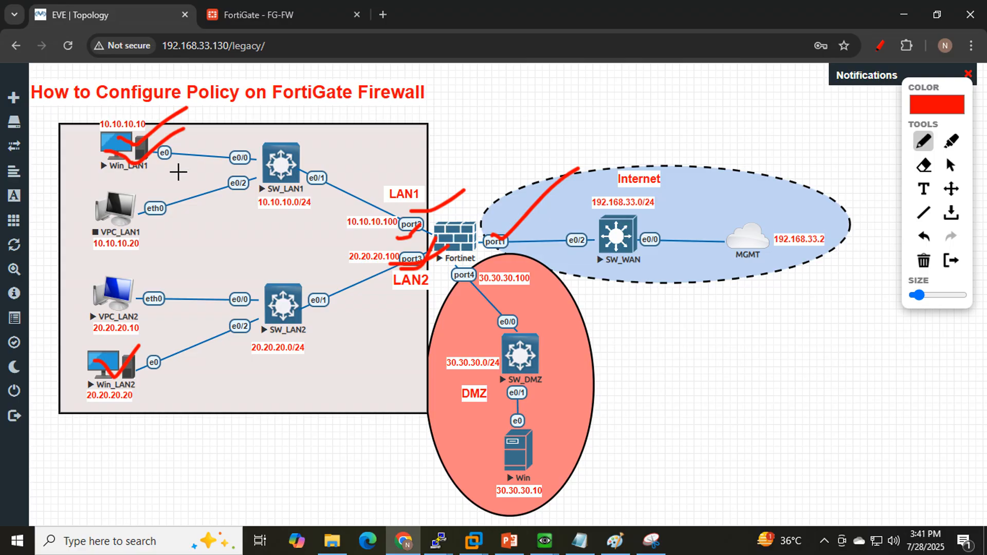
left_click_drag(145, 171, 198, 124)
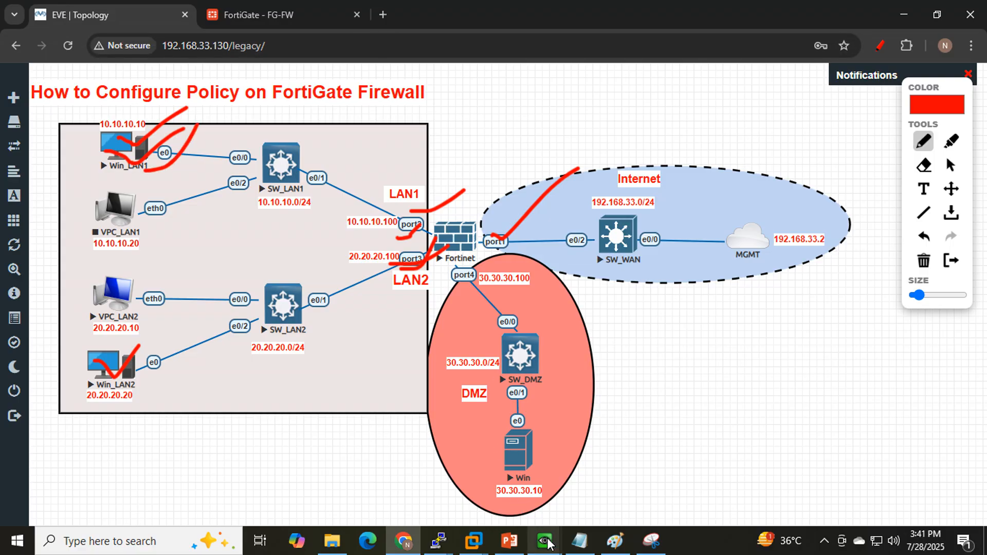
Bring up the Win_LAN1 and Win_LAN2 consoles and compare their continuous pings to 8.8.8.8.
mouse_move(548, 543)
left_click(510, 431)
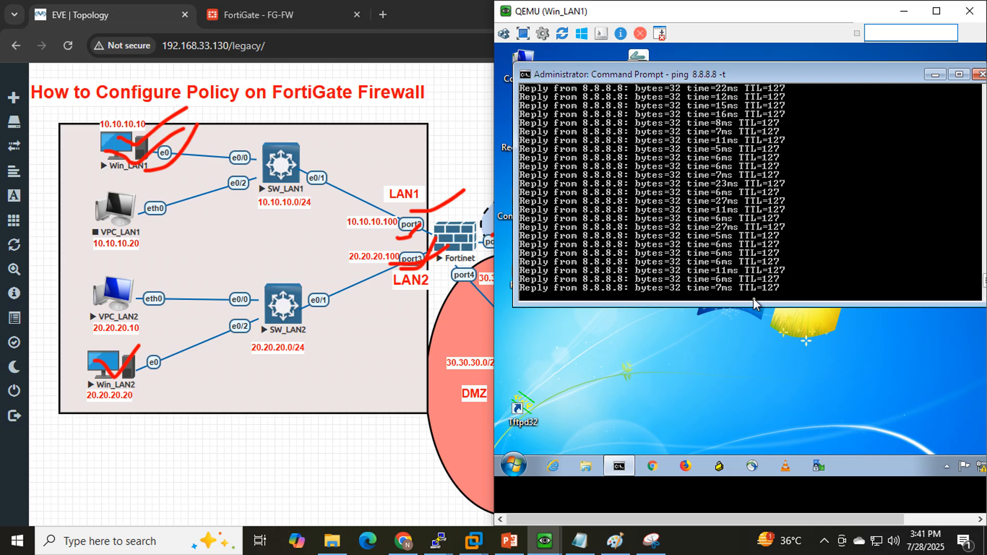
mouse_move(550, 543)
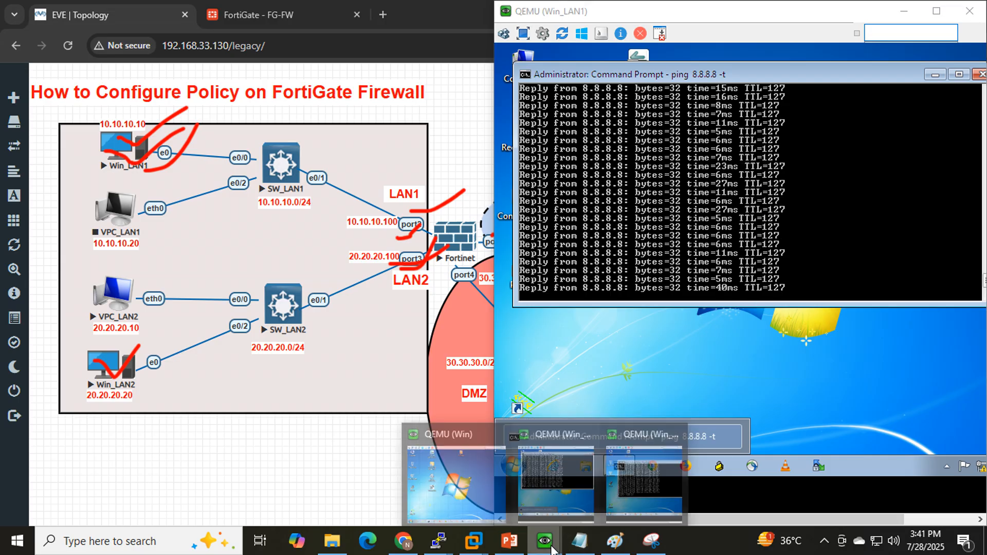
left_click(646, 476)
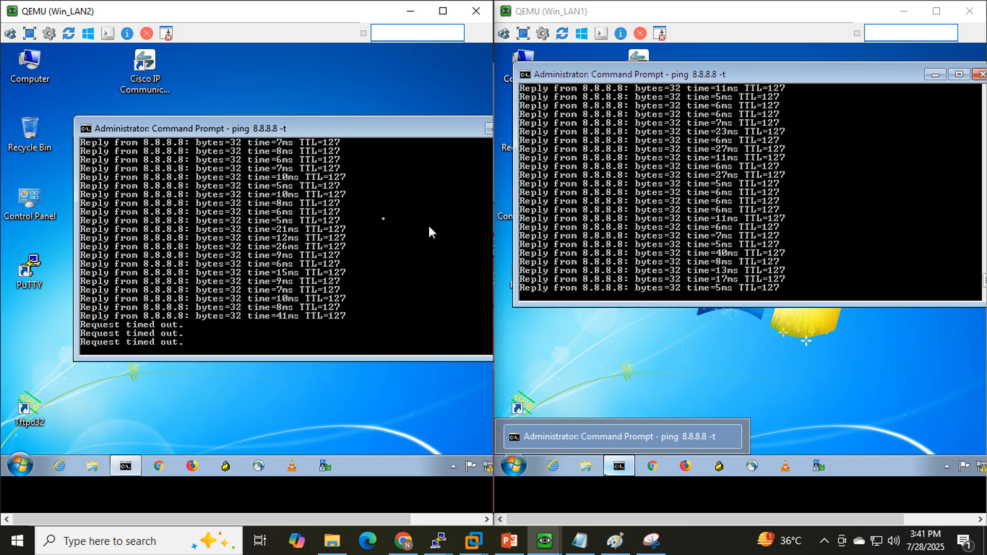
left_click(239, 94)
Take a new Snipping Tool capture of both consoles, tick Win_LAN1's latest replies and circle Win_LAN2's timed-out requests.
left_click(652, 542)
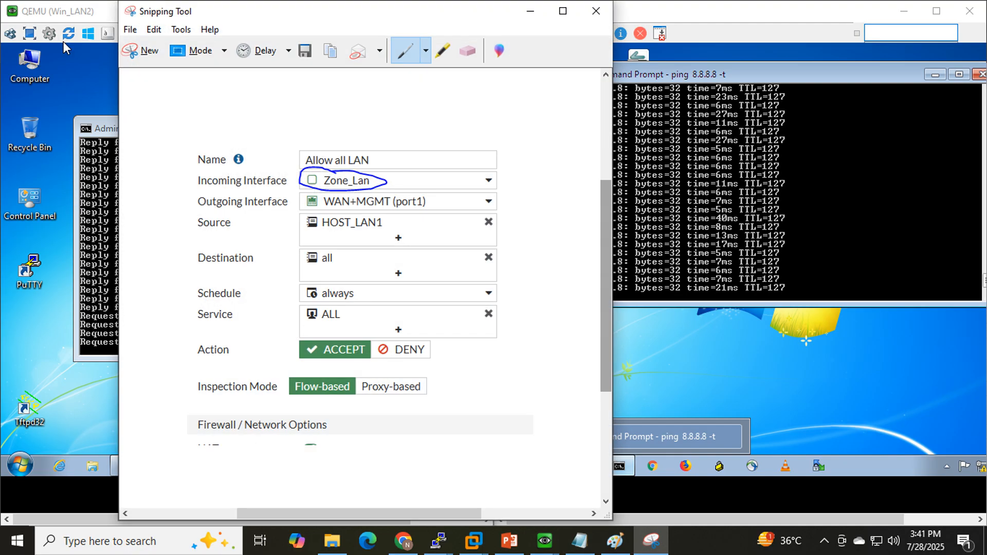
left_click(140, 51)
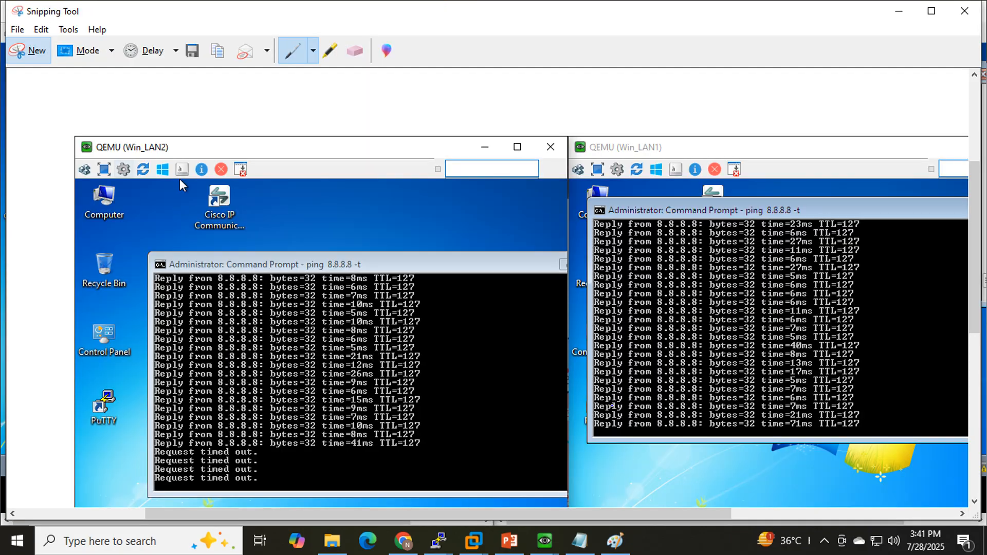
left_click_drag(849, 421, 904, 357)
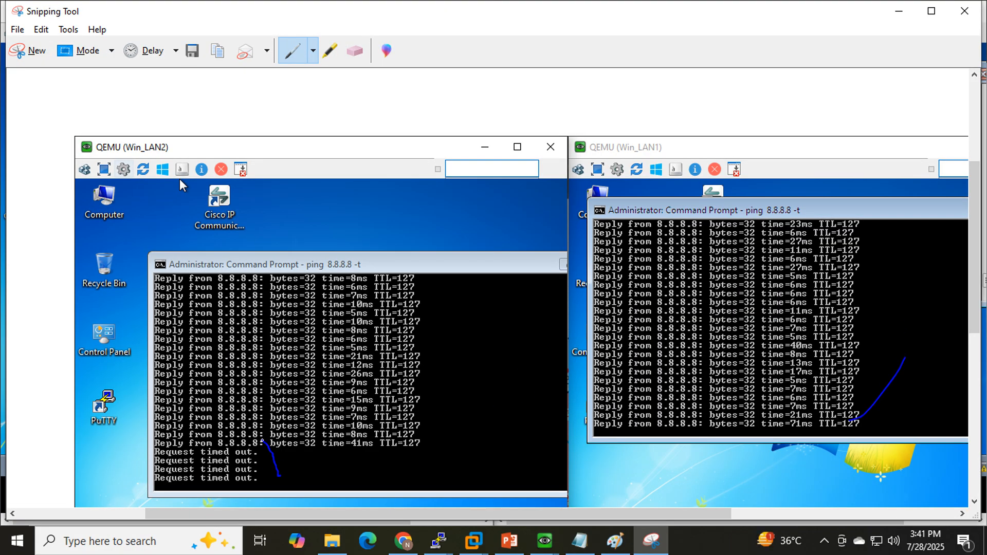
mouse_move(279, 475)
left_mouse_down()
mouse_move(145, 429)
mouse_move(186, 505)
mouse_move(272, 489)
mouse_move(277, 467)
left_mouse_up()
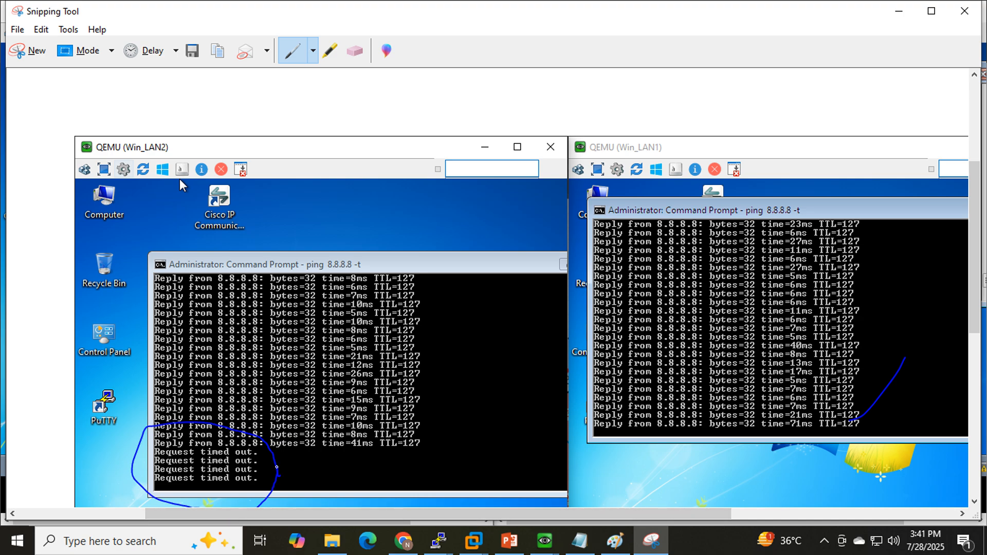
left_click(898, 11)
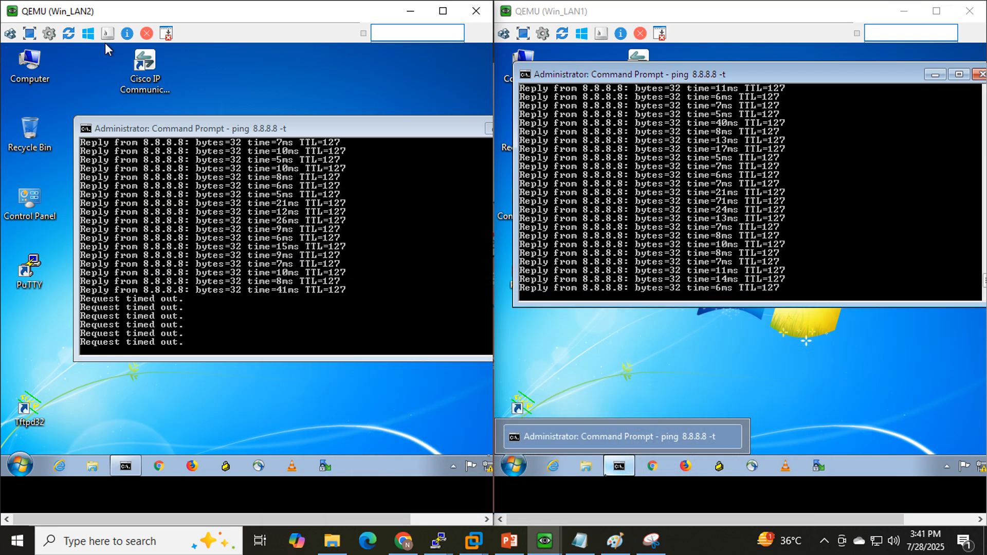
Bring up the VPC_LAN2 console, rerun the ping to 8.8.8.8 and highlight its first response.
mouse_move(438, 540)
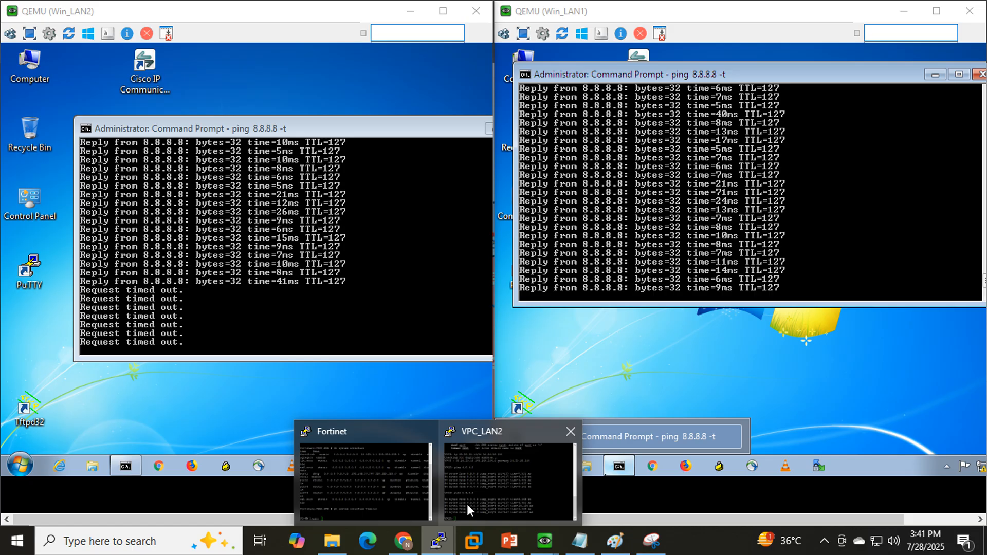
left_click(491, 461)
key("Up")
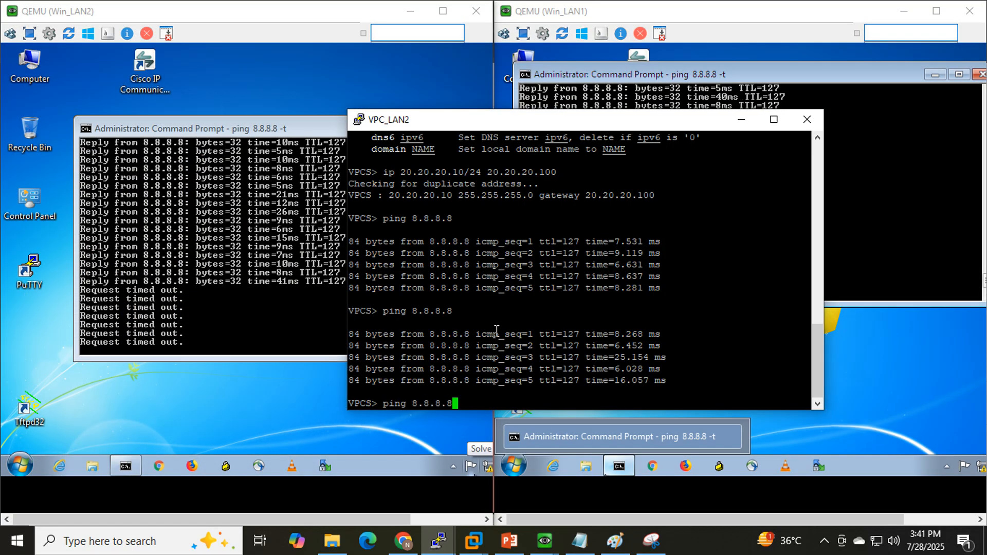
key("Return")
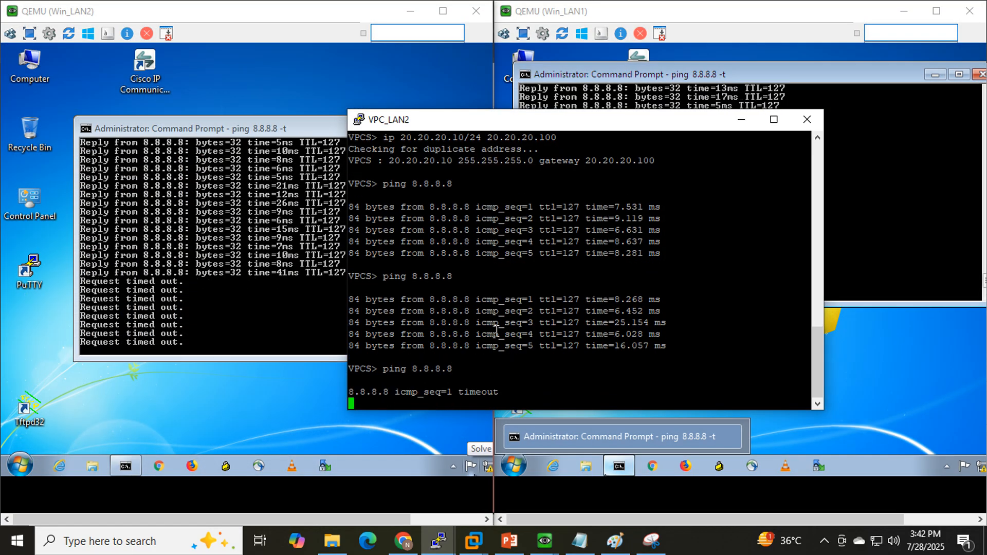
double_click(480, 380)
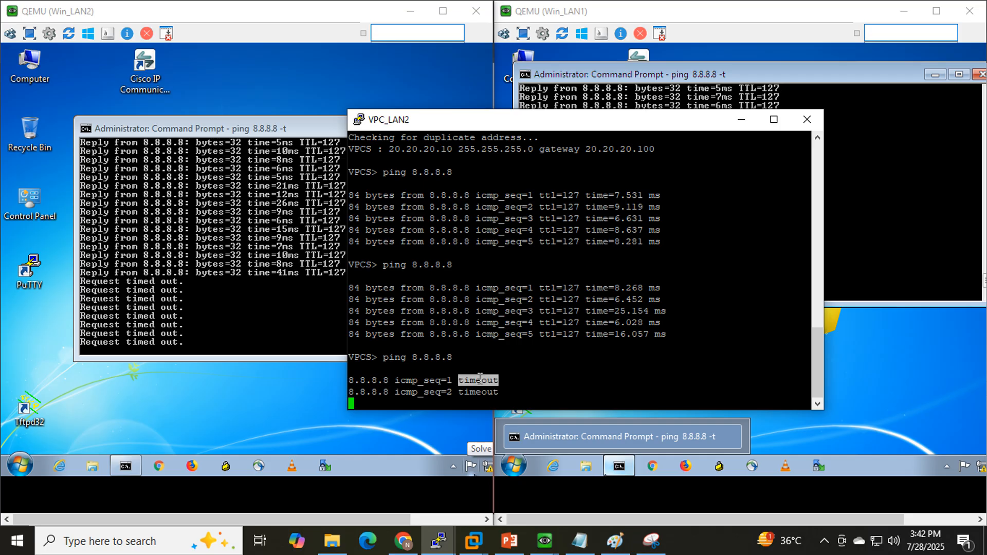
Minimise the Win_LAN1, Win_LAN2 and VPC_LAN2 consoles to return to the EVE topology.
left_click(903, 11)
left_click(433, 11)
left_click(433, 10)
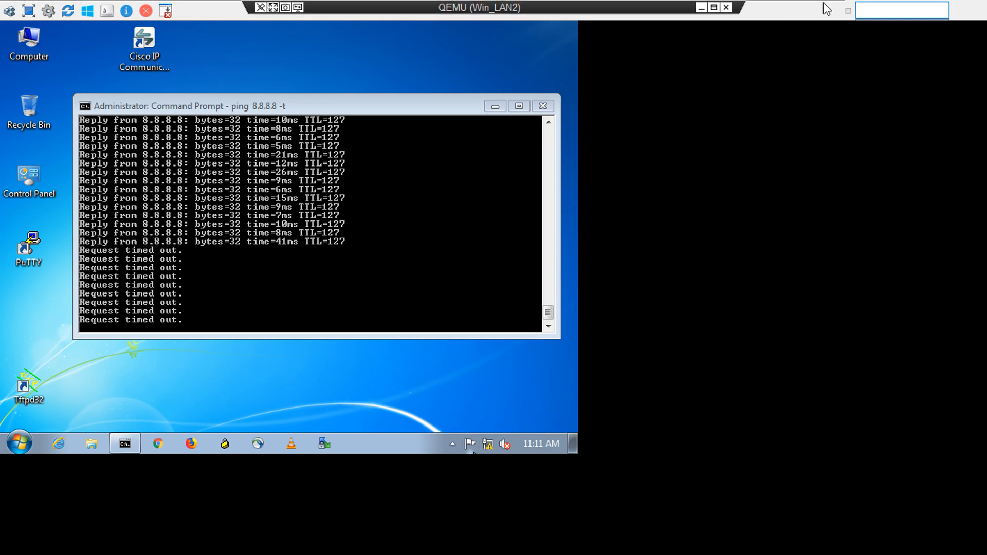
left_click(713, 6)
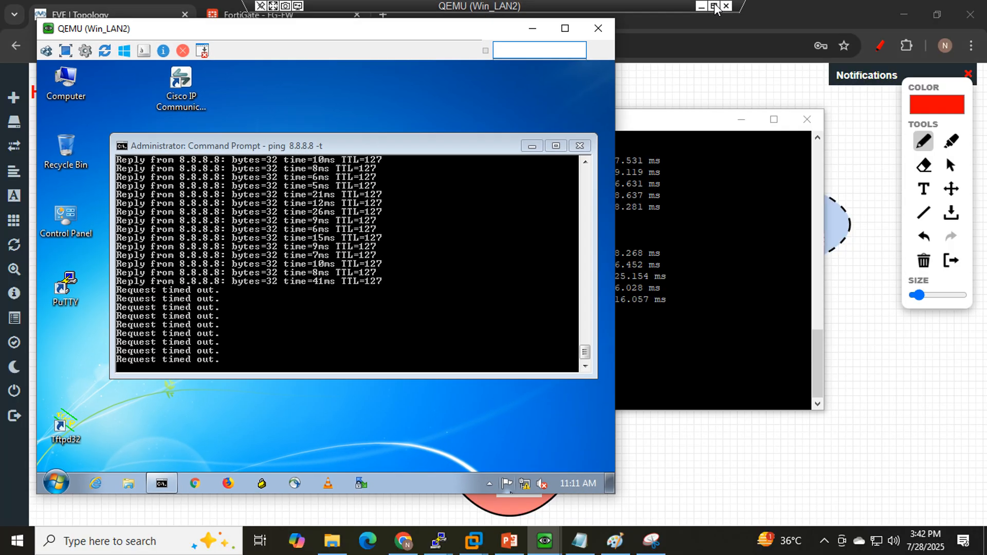
left_click(532, 28)
left_click(741, 119)
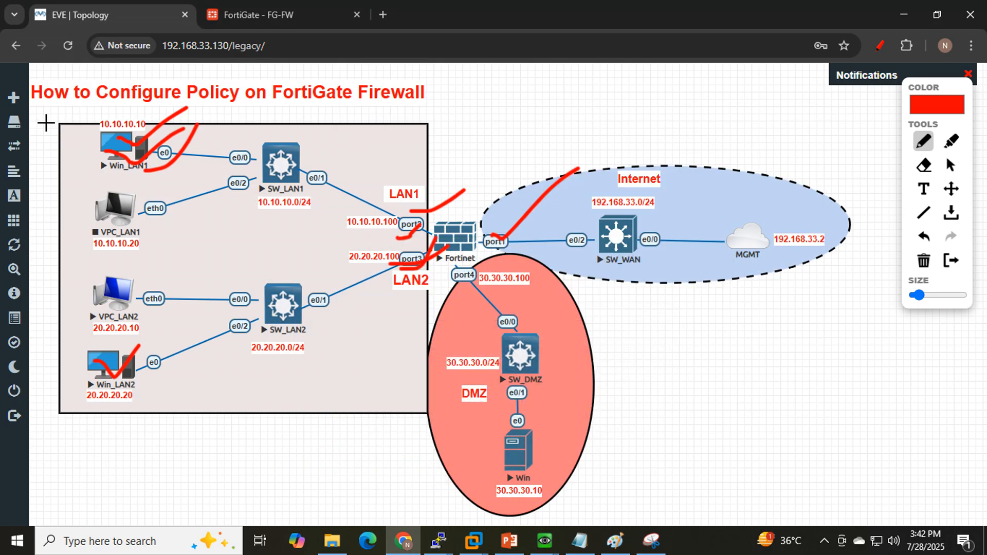
Circle Win_LAN1, draw its path to the MGMT cloud, circle the other LAN hosts and glance at the FortiGate policy list.
mouse_move(120, 179)
left_mouse_down()
mouse_move(198, 152)
mouse_move(138, 100)
mouse_move(100, 181)
mouse_move(580, 213)
mouse_move(742, 244)
mouse_move(733, 227)
mouse_move(683, 265)
left_mouse_up()
mouse_move(95, 181)
left_mouse_down()
mouse_move(73, 378)
mouse_move(198, 240)
mouse_move(101, 188)
left_mouse_up()
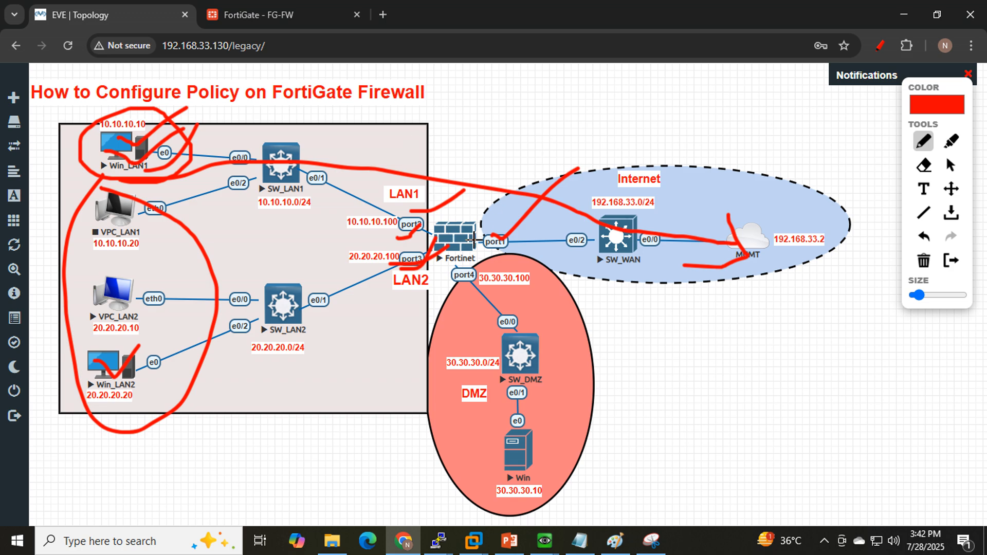
left_click(280, 17)
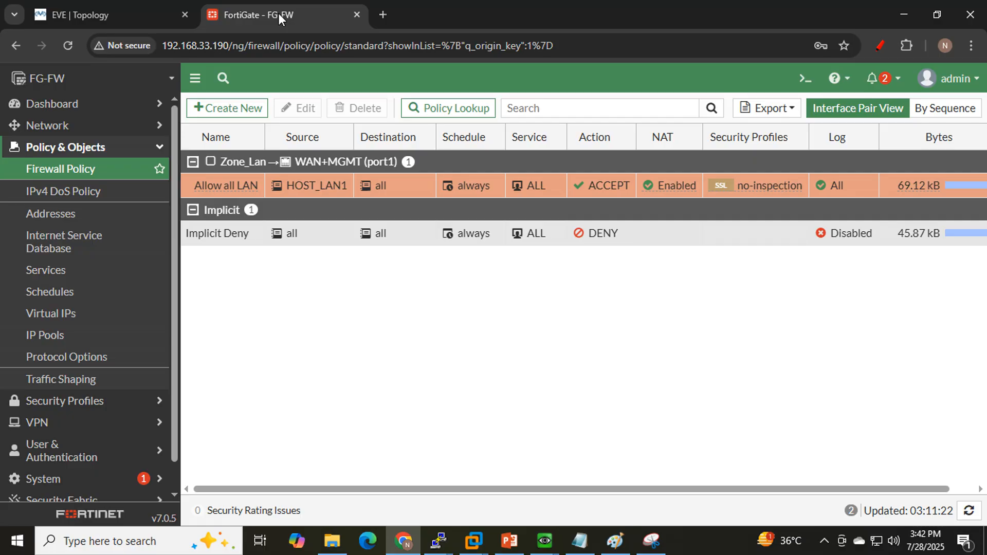
left_click(104, 15)
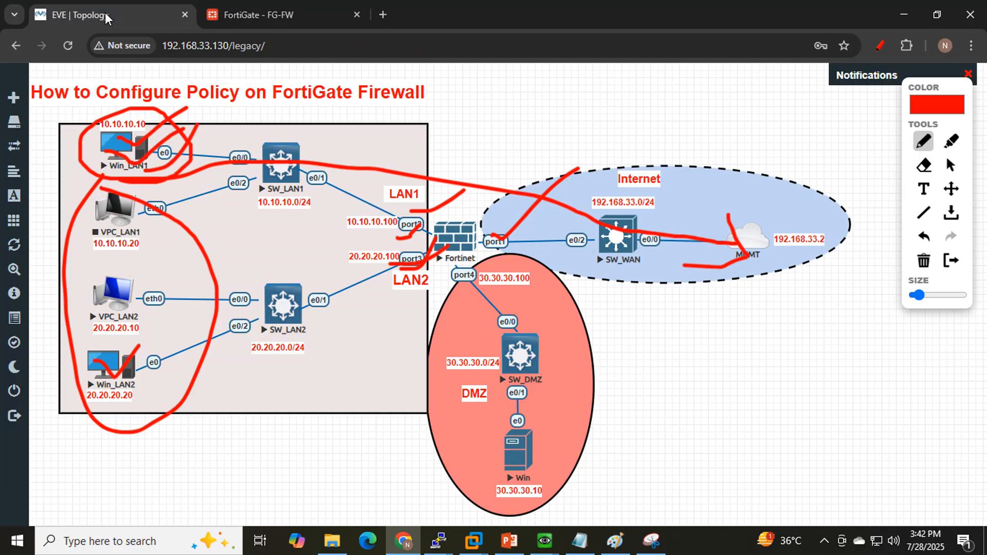
Review task 2 in the Notepad list, highlighting the part about allowing internet for WIN_LAN1/WIN_LAN2.
left_click(230, 15)
left_click(579, 540)
left_click(631, 344)
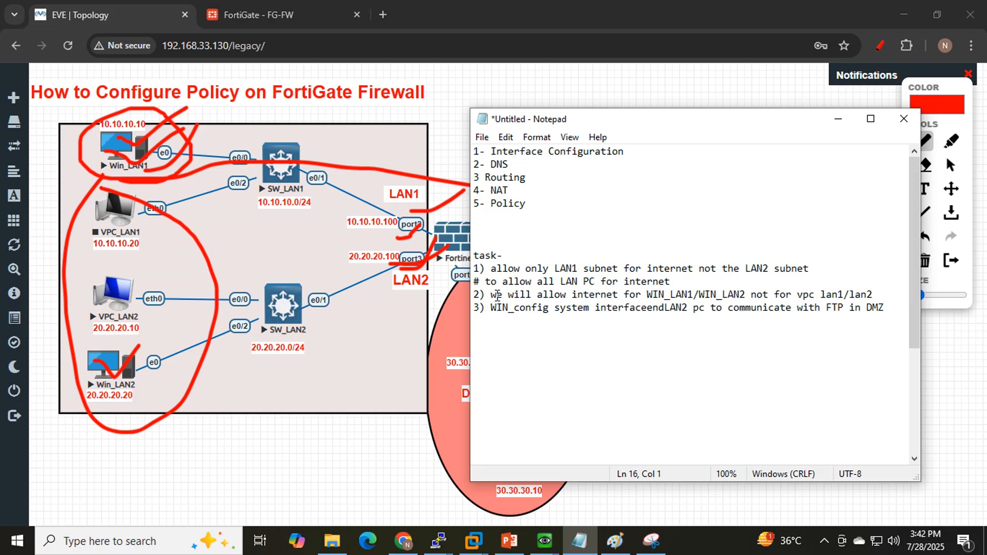
left_click_drag(489, 296, 748, 292)
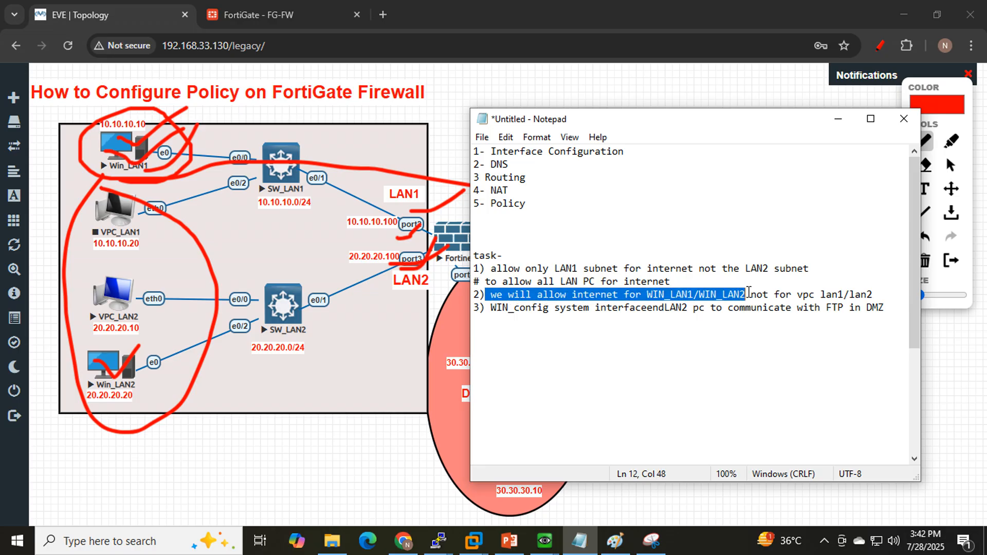
left_click(837, 118)
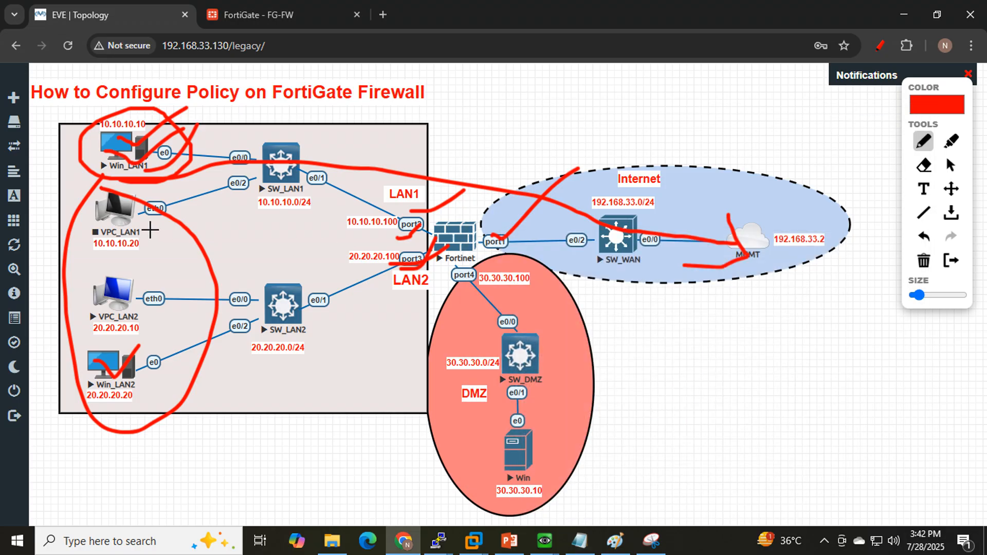
Clear the earlier drawings from the topology, tick Win_LAN1 and Win_LAN2, and cross out VPC_LAN2.
left_click(880, 48)
left_click(879, 47)
left_click_drag(126, 154, 204, 108)
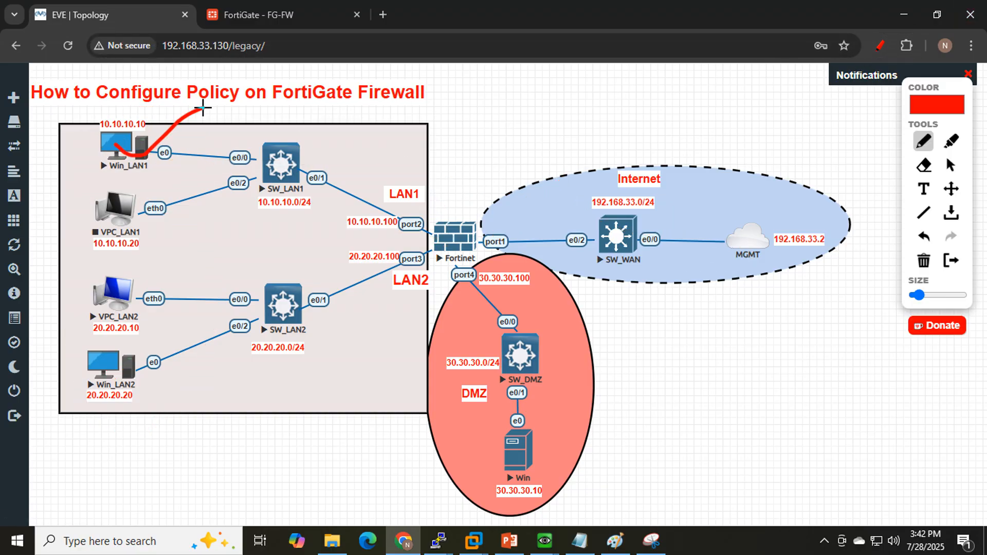
mouse_move(102, 371)
left_mouse_down()
mouse_move(119, 389)
mouse_move(183, 345)
left_mouse_up()
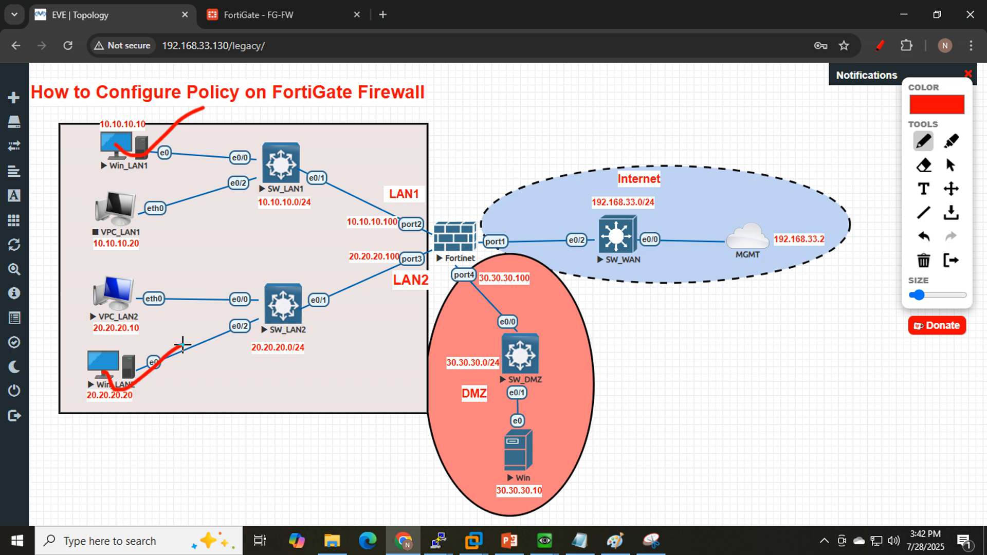
left_click_drag(78, 285, 145, 312)
left_click_drag(138, 272, 91, 317)
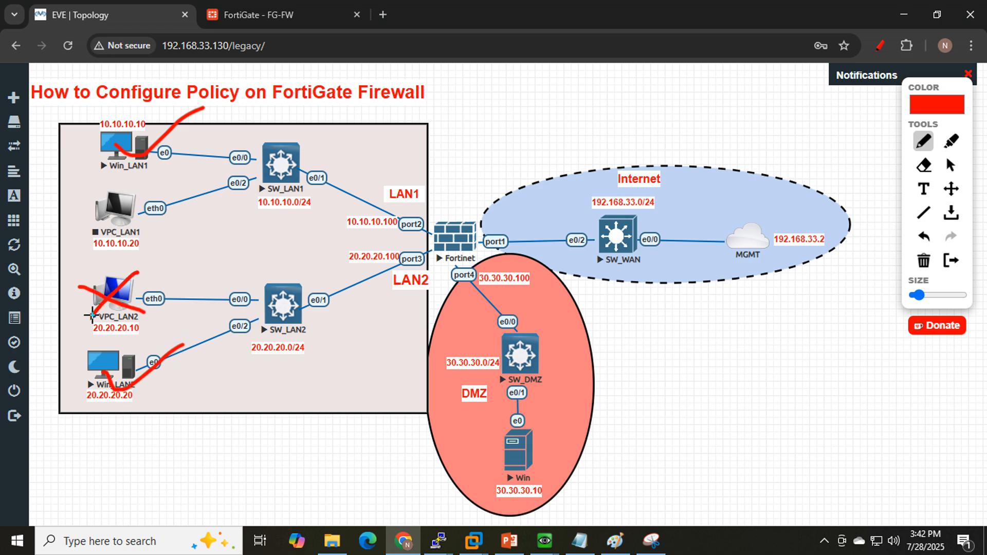
Open the Allow all LAN policy on the FortiGate for editing and list the selectable entries for its Source.
left_click(255, 12)
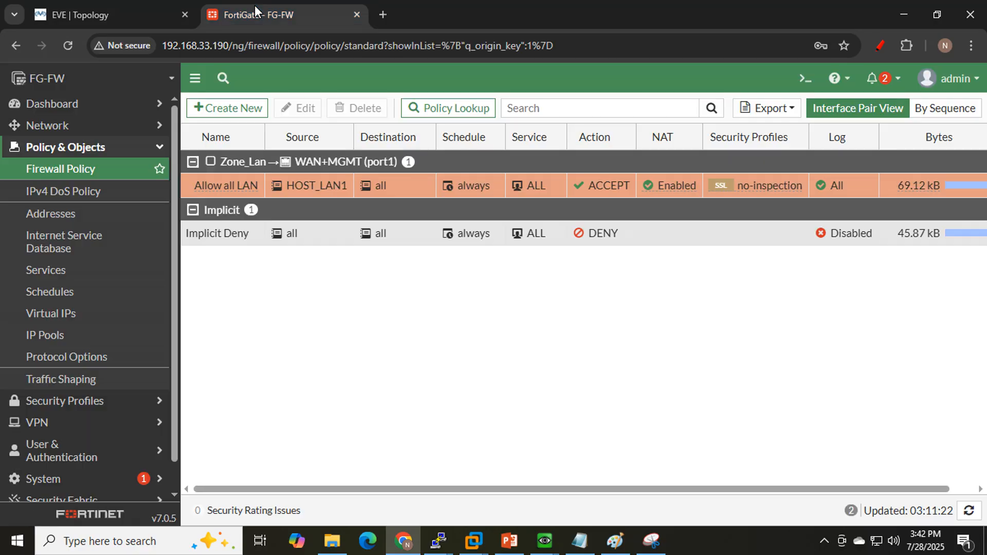
mouse_move(212, 182)
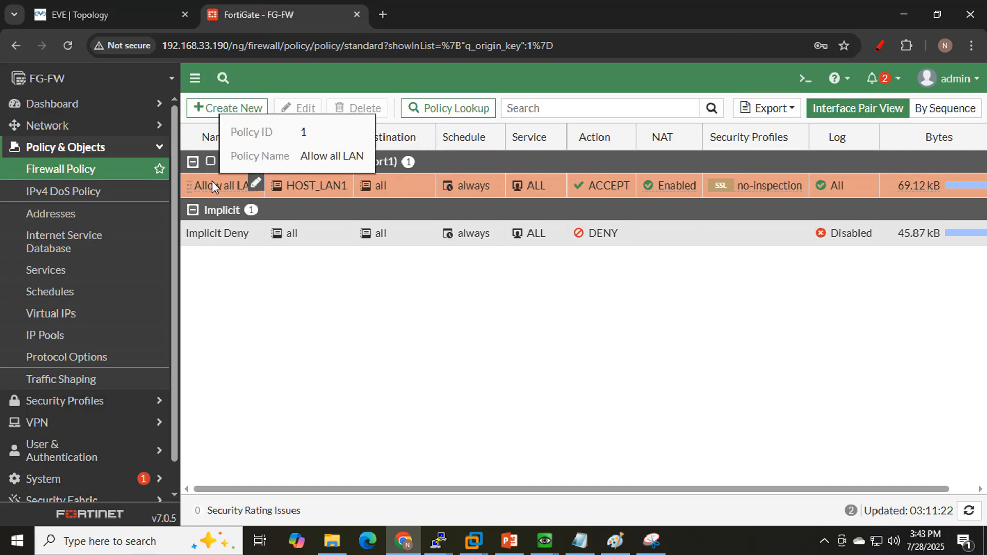
double_click(212, 184)
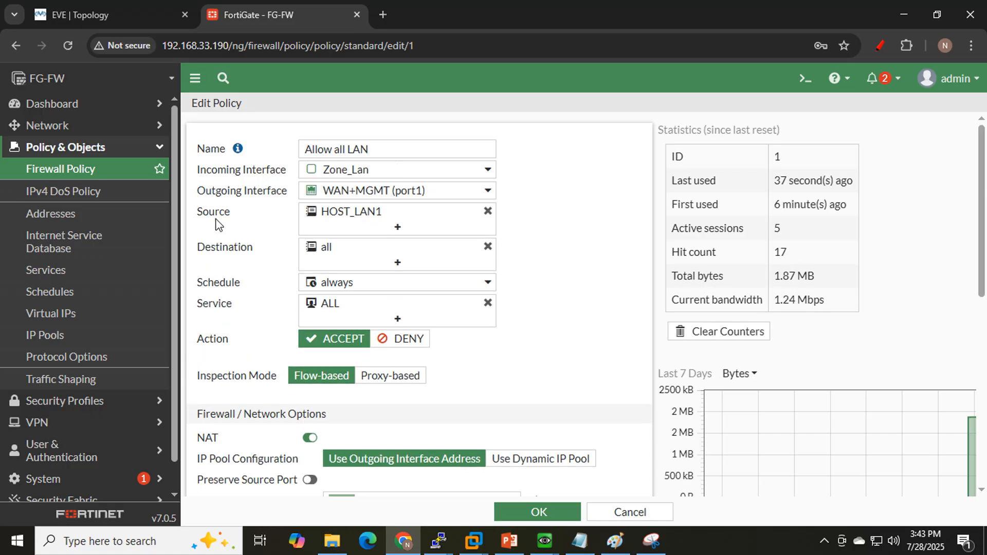
mouse_move(354, 218)
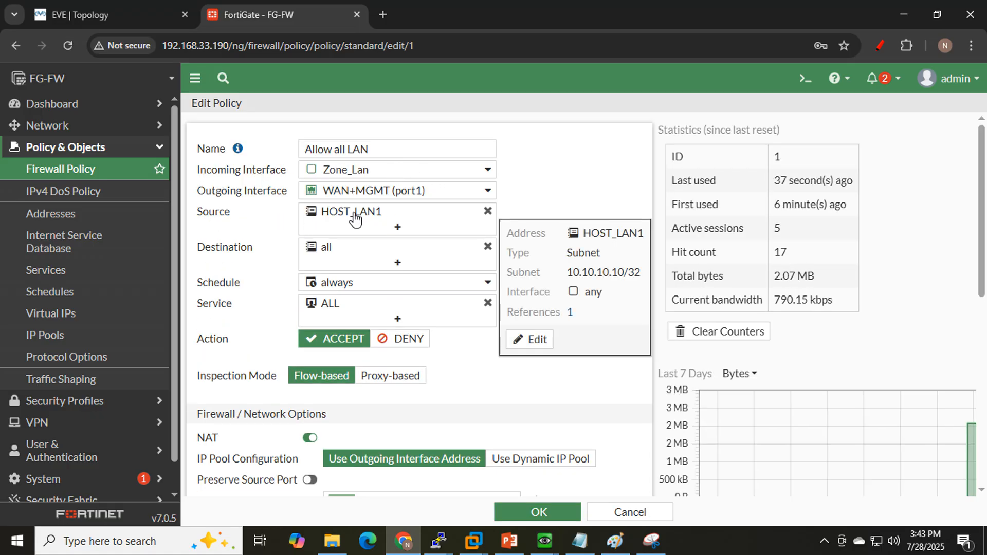
left_click(397, 230)
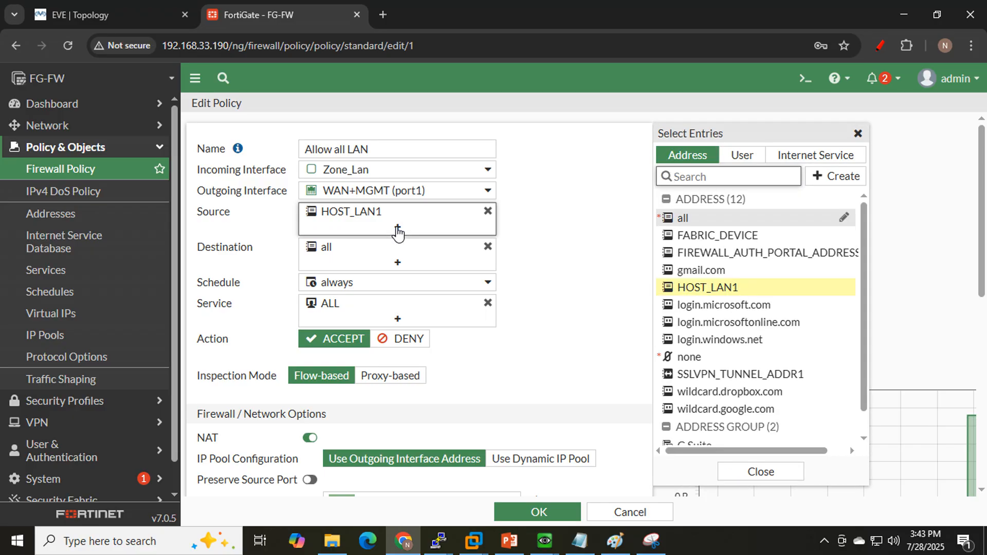
Try the address all as the policy's source, look through the address list and reselect HOST_LAN1.
left_click(681, 220)
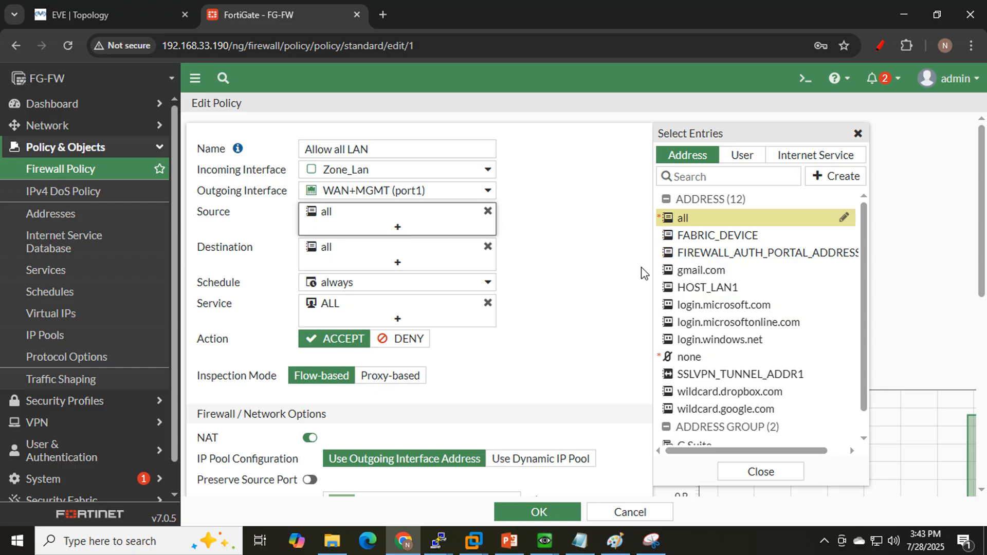
scroll(753, 295, "down", 1)
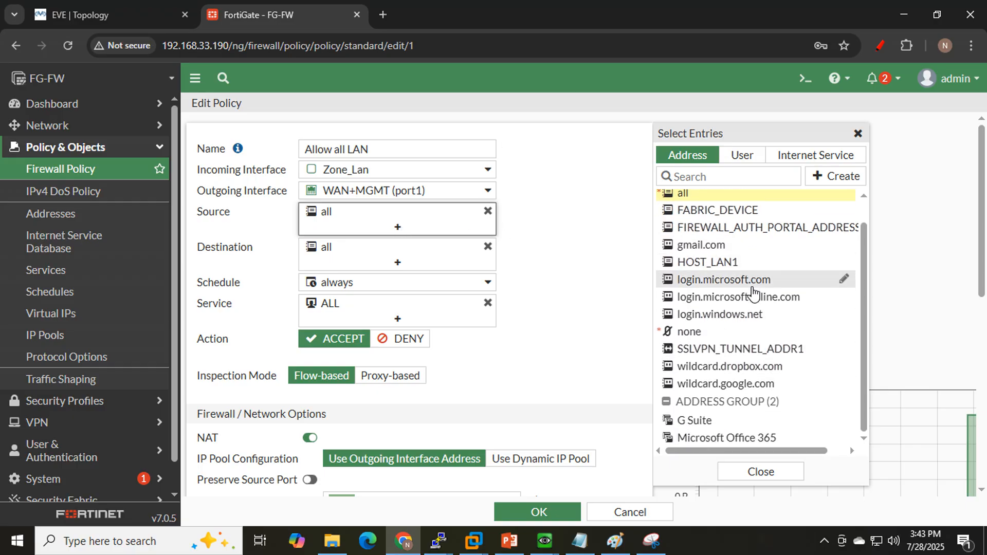
scroll(756, 367, "up", 1)
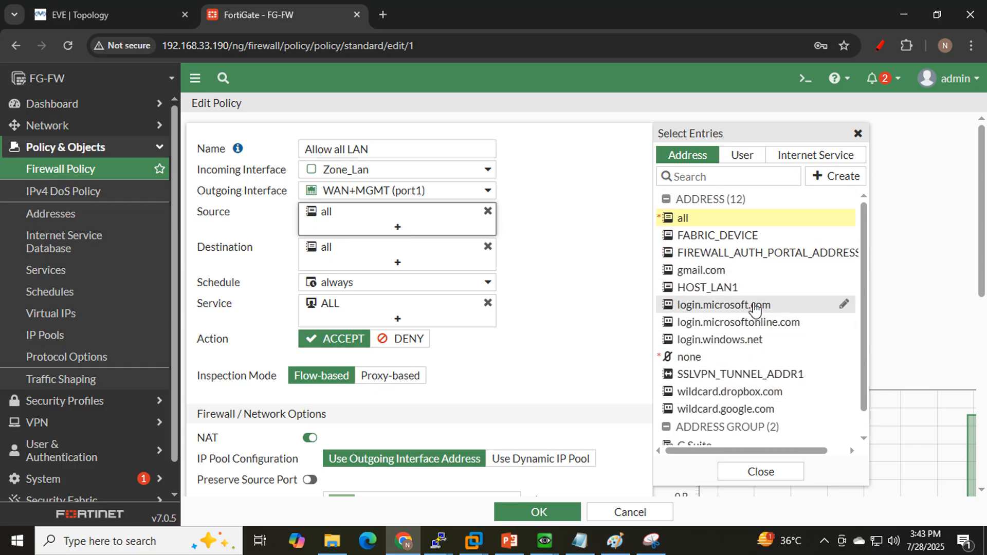
left_click(733, 290)
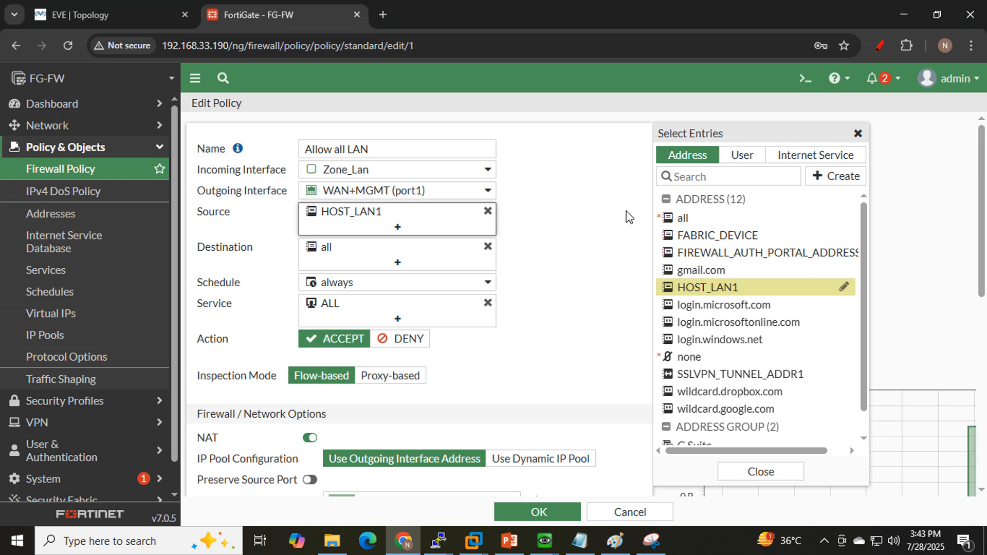
Inspect the subnet of the HOST_LAN1 source address, and underline Win_LAN2's IP address on the topology.
mouse_move(350, 218)
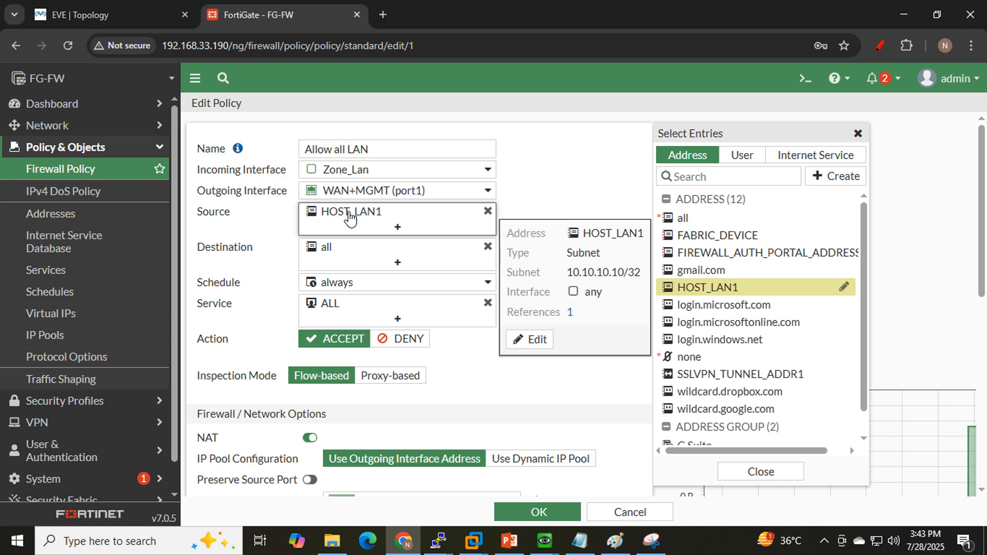
left_click_drag(568, 273, 625, 274)
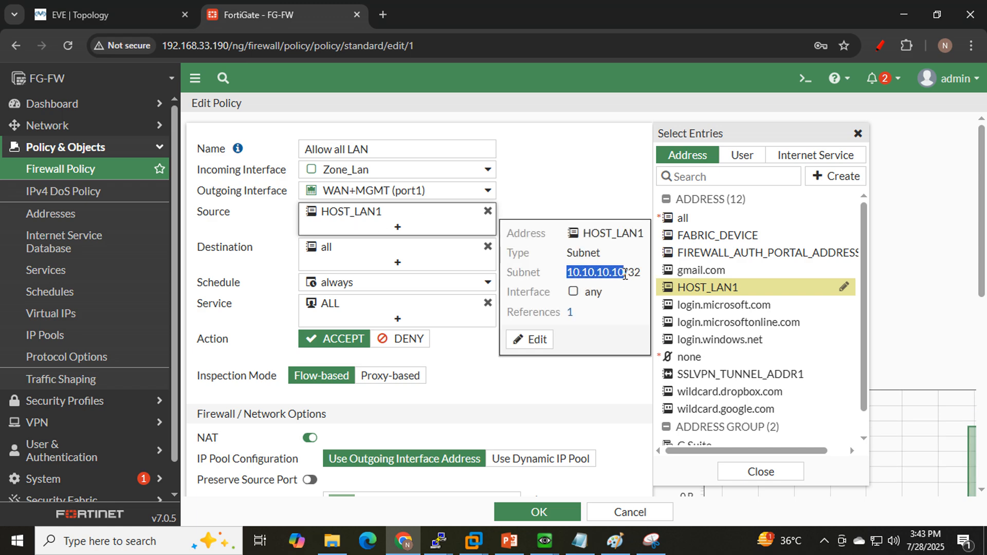
left_click(108, 15)
left_click_drag(91, 405, 143, 405)
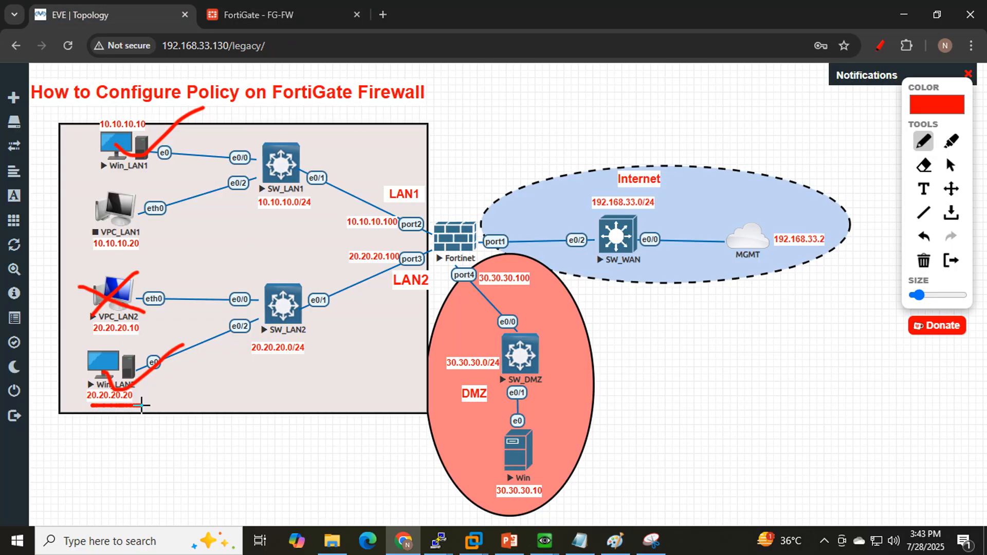
Return to the FortiGate policy, check which new entry types its Source selector can create, and close the selector.
left_click(264, 19)
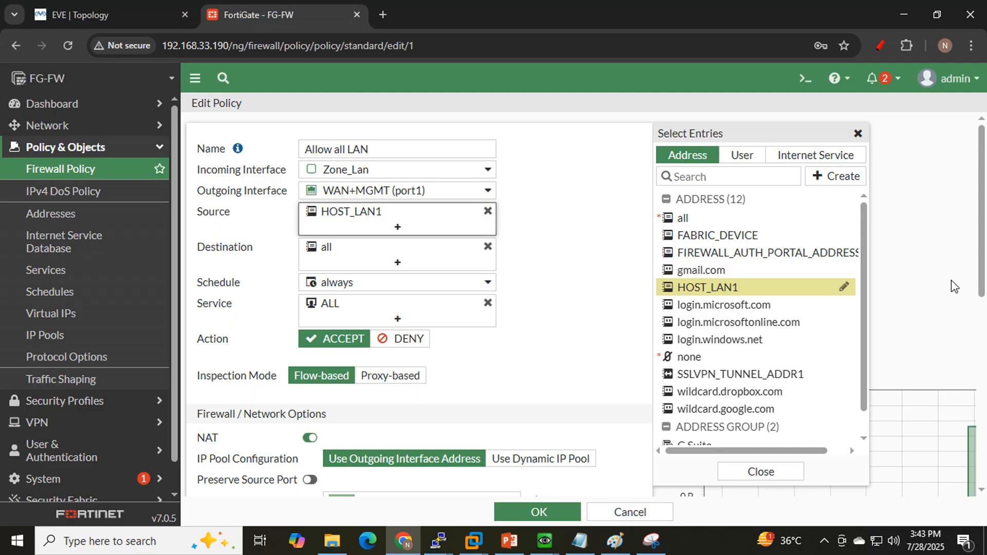
left_click(834, 177)
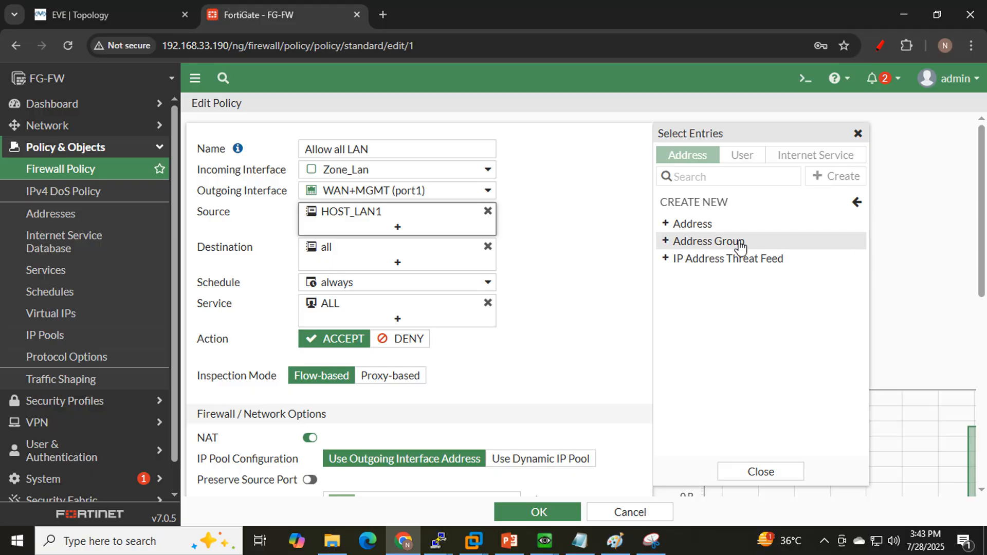
left_click(524, 172)
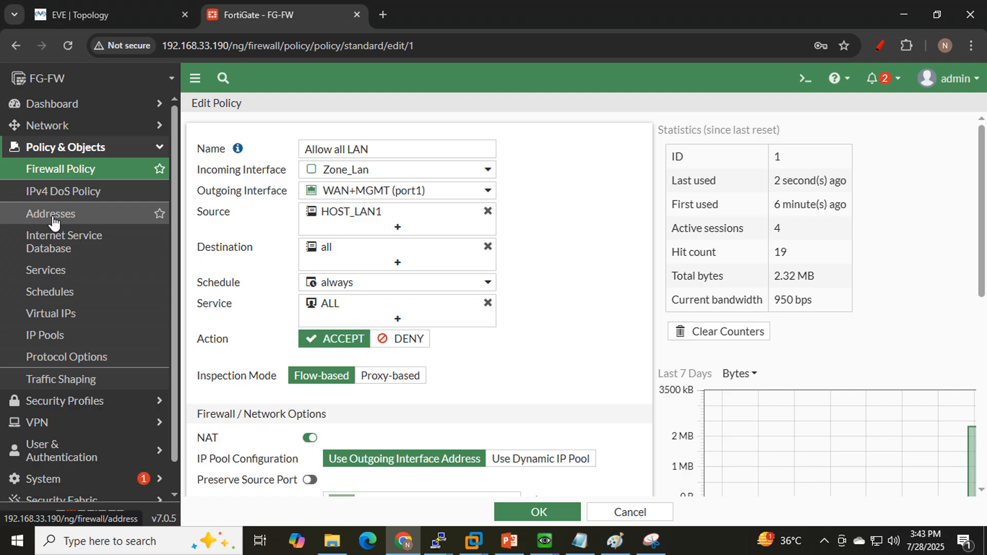
Open the FortiGate's Addresses page, check its options for new objects, and come back to it after visiting the firewall policies.
left_click(54, 222)
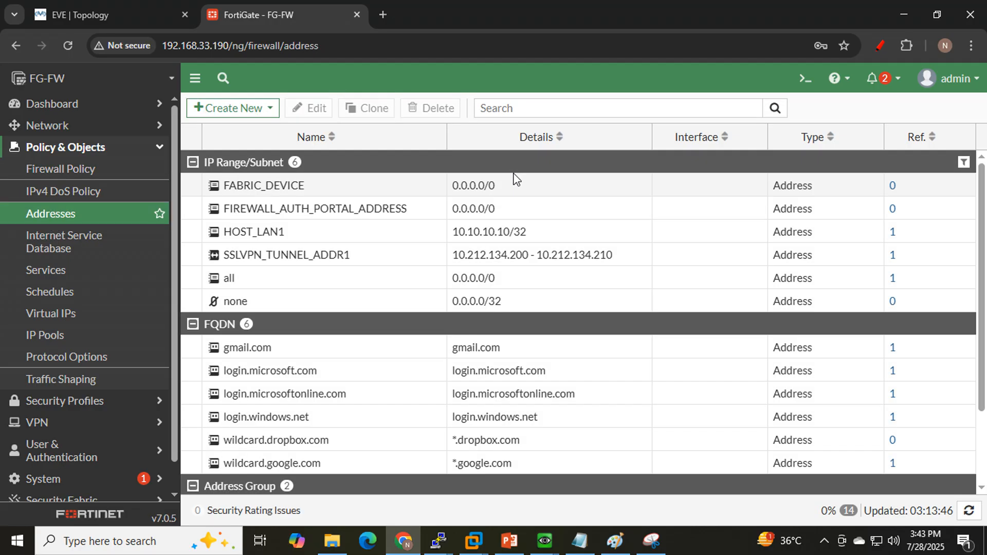
left_click(244, 110)
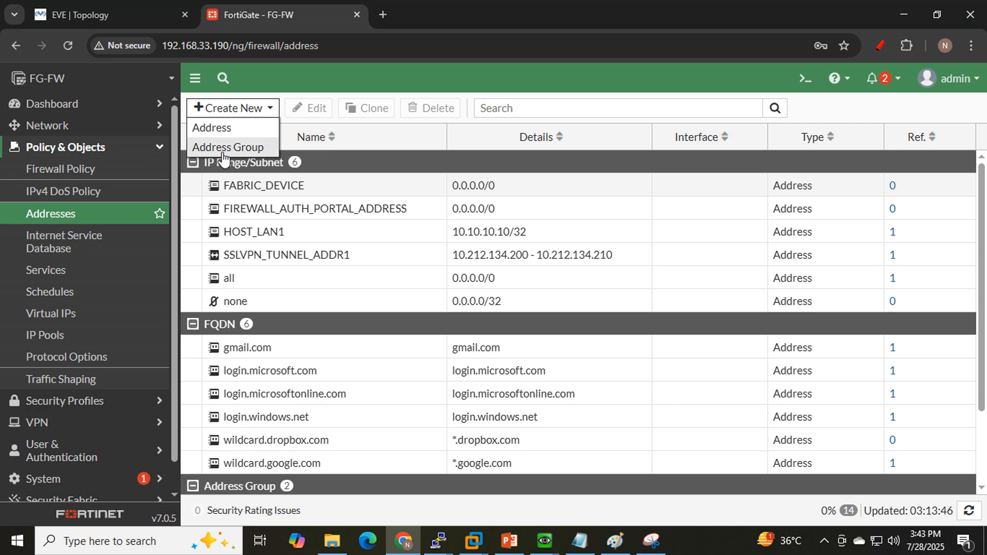
left_click(89, 178)
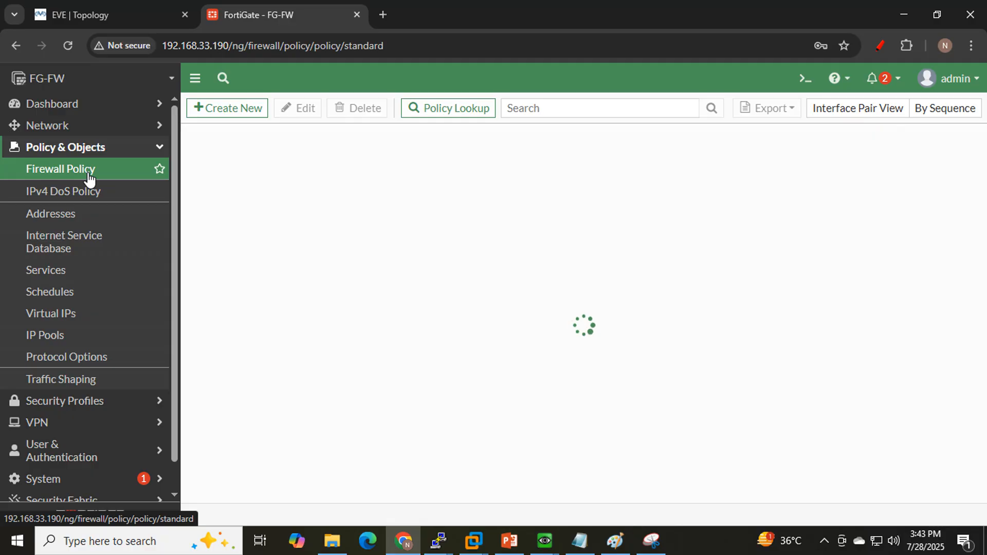
left_click(62, 224)
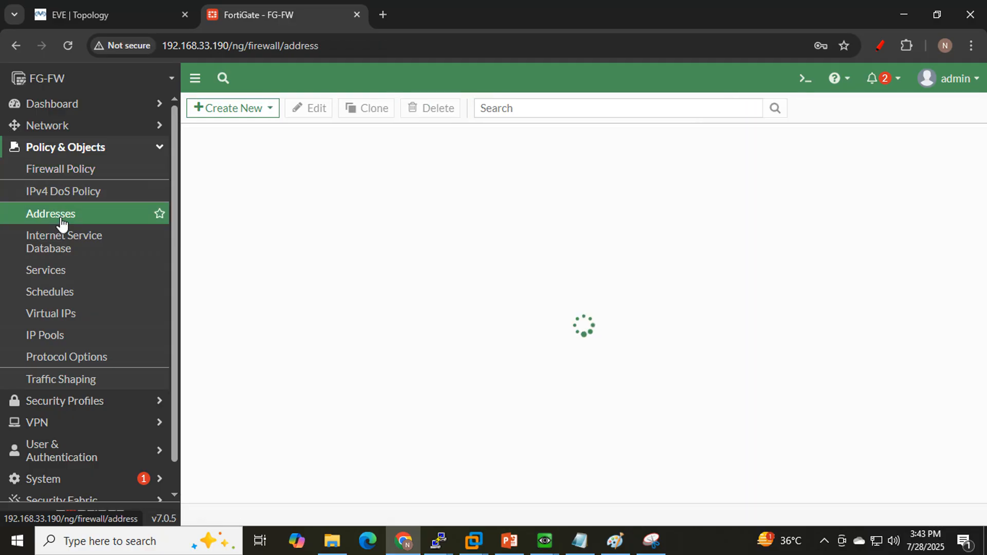
Start a new address object on the FortiGate, check Win_LAN2 on the topology, and name the object LAN2_Host2.
left_click(233, 109)
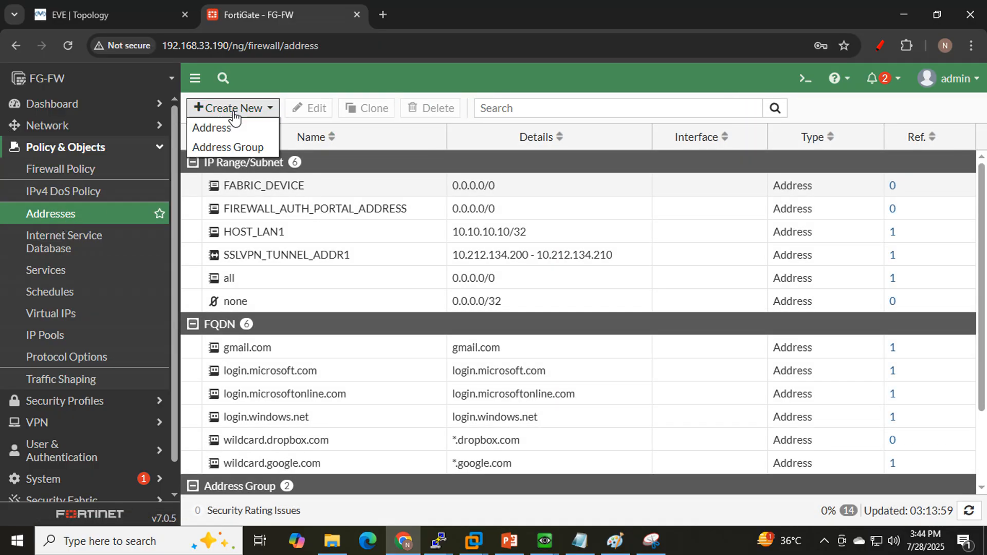
left_click(226, 135)
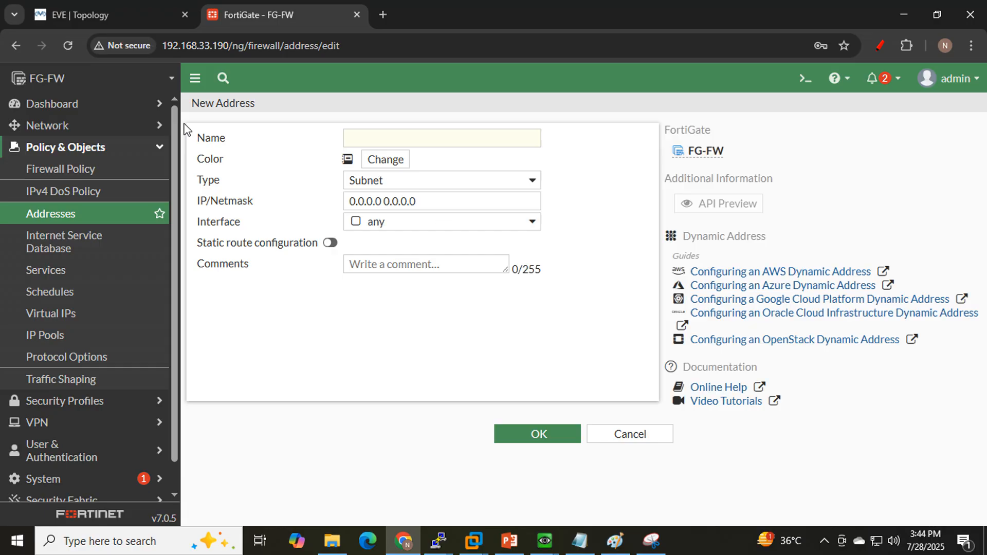
left_click(103, 3)
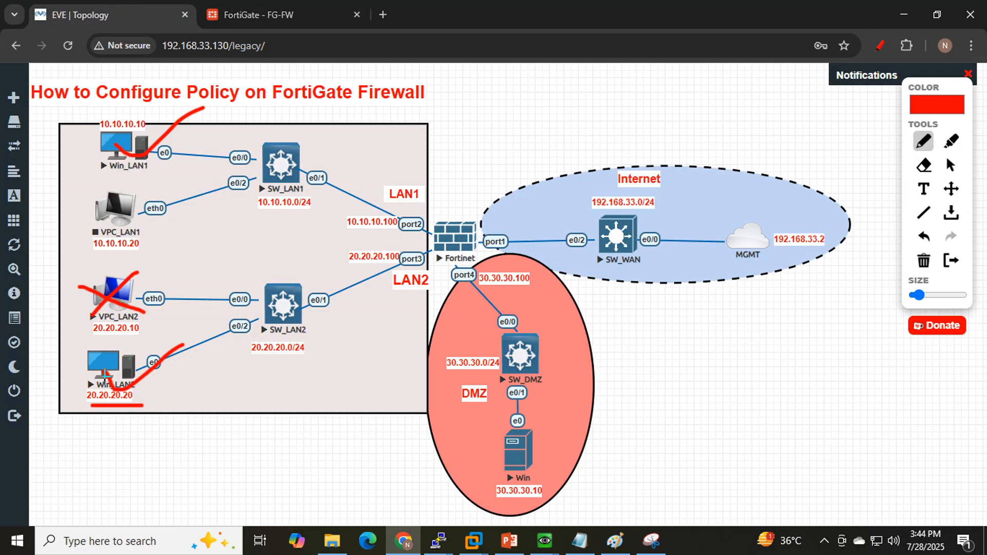
left_click(265, 13)
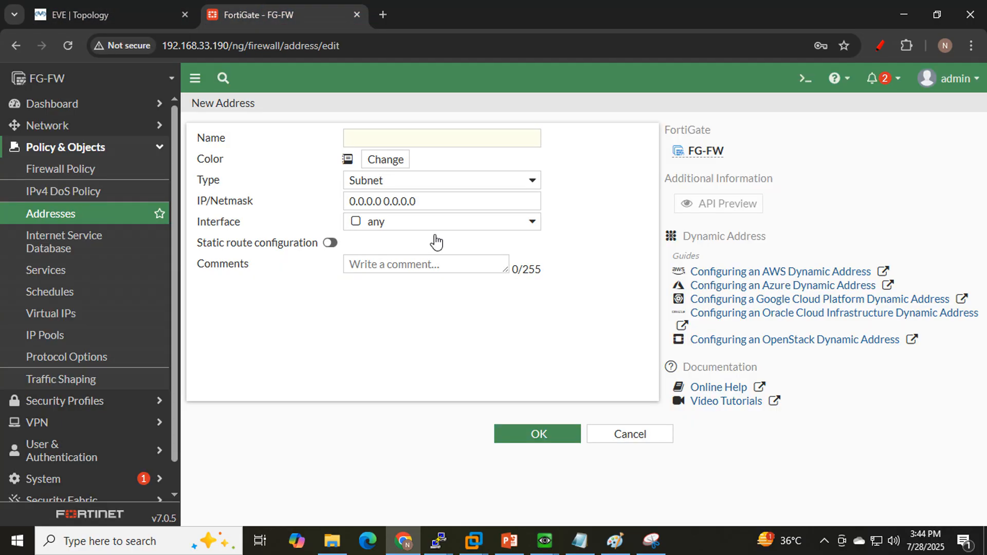
left_click(410, 138)
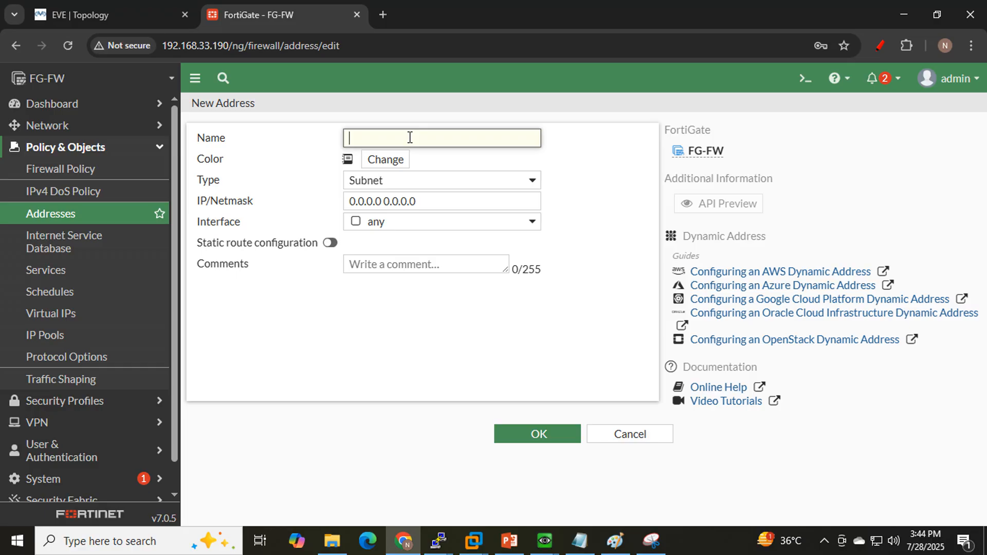
type("LAN2_Host2")
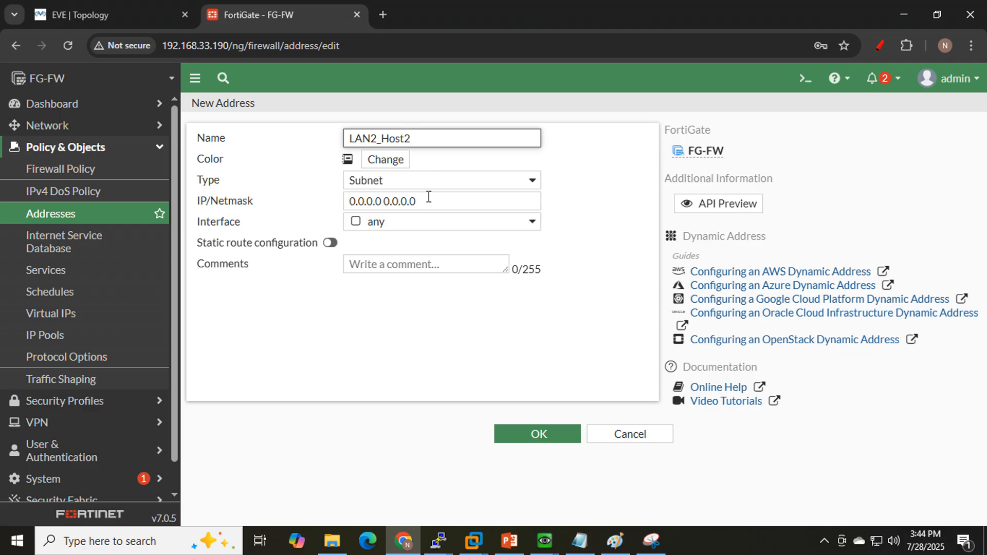
Set the LAN2_Host2 subnet to 20.20.20.20/32, checking Win_LAN2's IP on the topology, and save the address.
left_click_drag(428, 197, 307, 216)
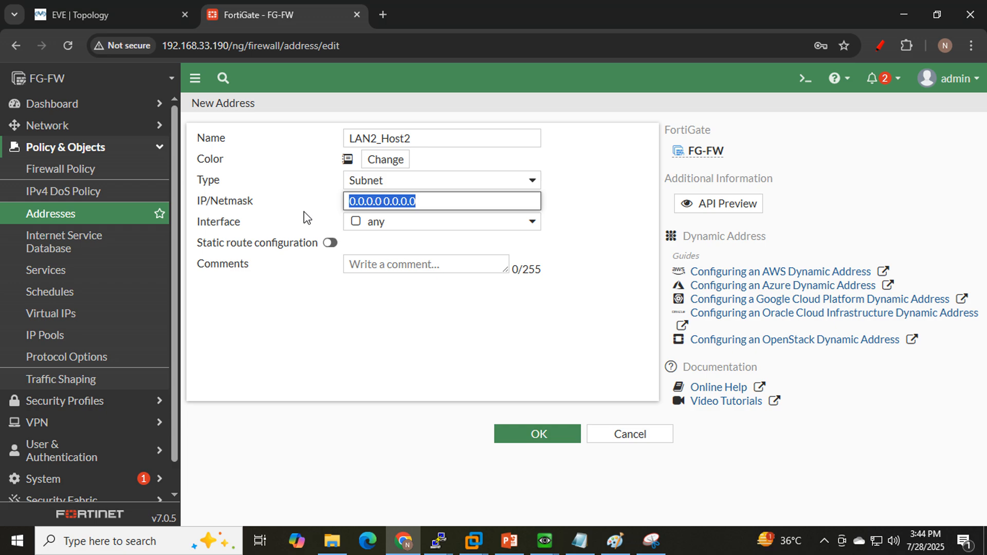
type("202")
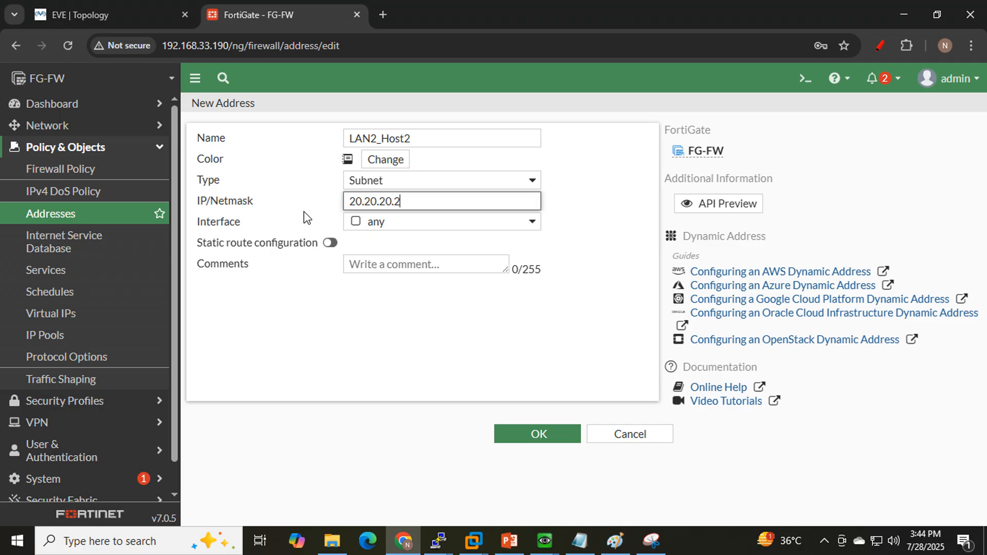
left_click(40, 9)
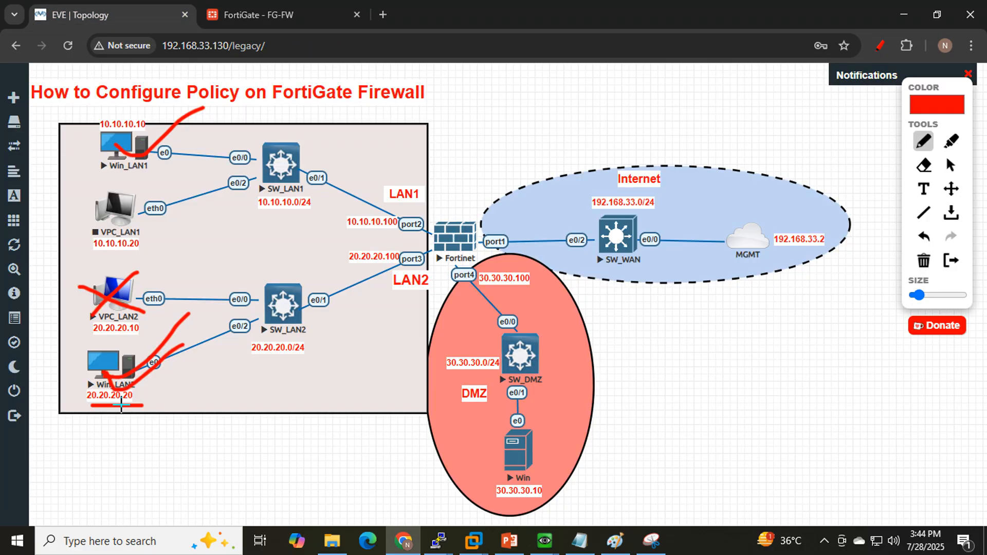
left_click(251, 10)
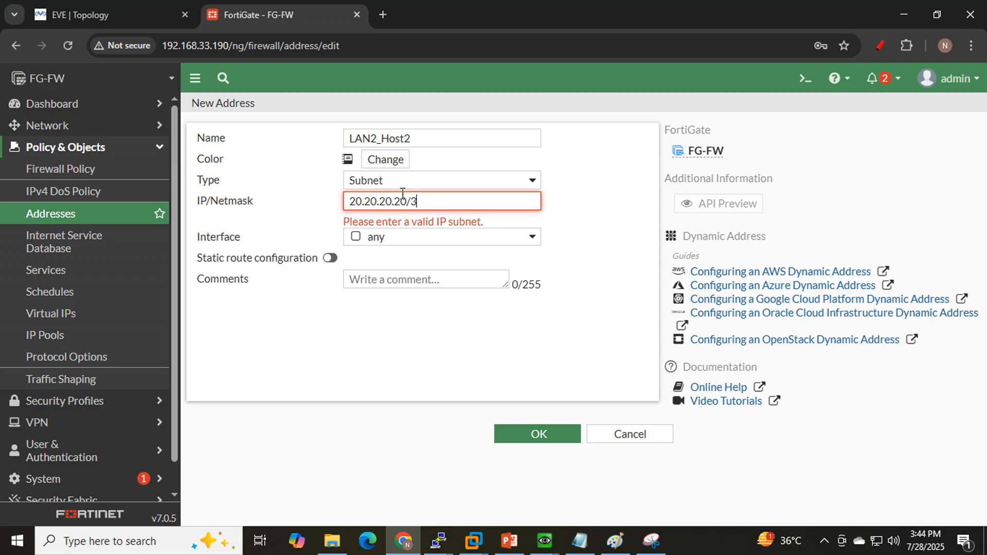
left_click(592, 225)
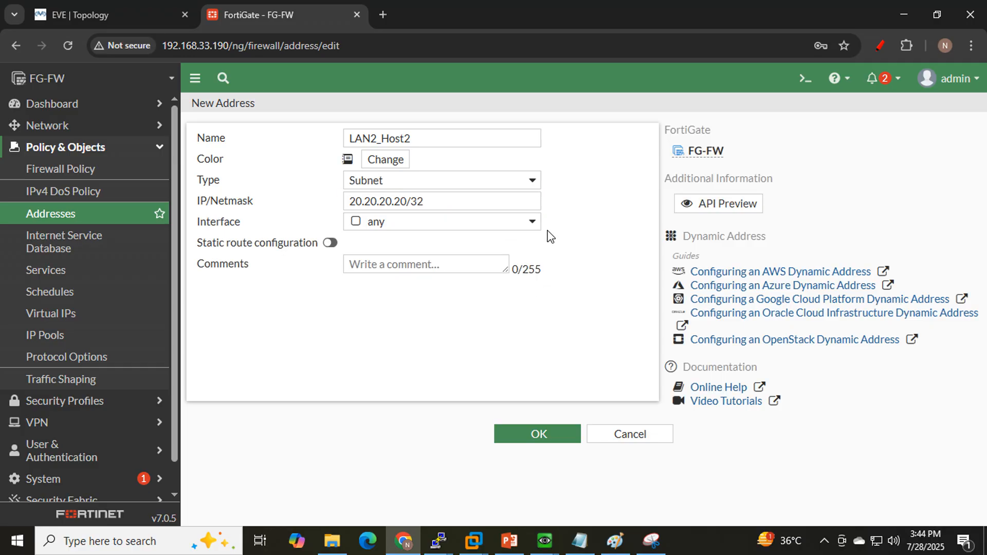
left_click(531, 436)
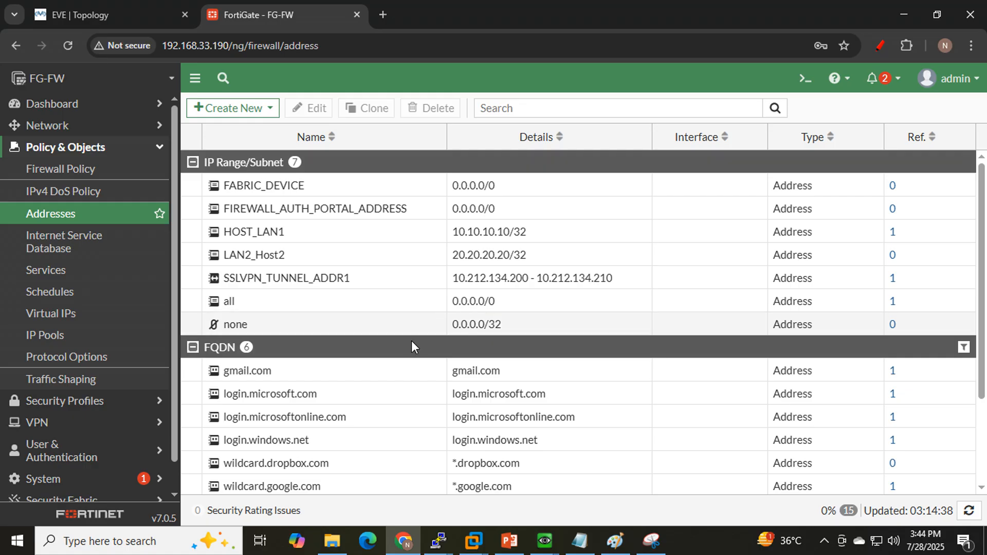
Glance at the topology, return to the FortiGate's firewall policies, and open the Allow all LAN policy for editing.
left_click(105, 12)
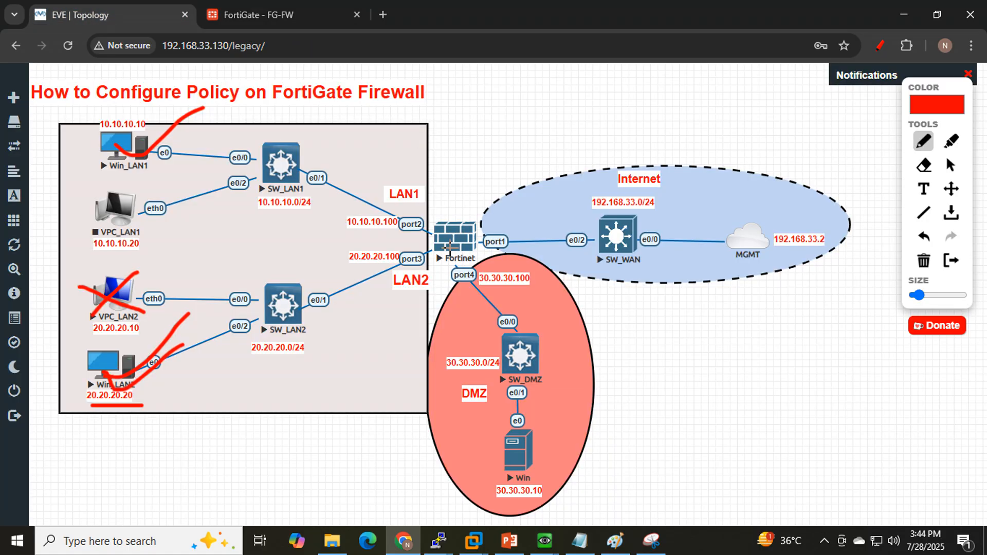
left_click(251, 14)
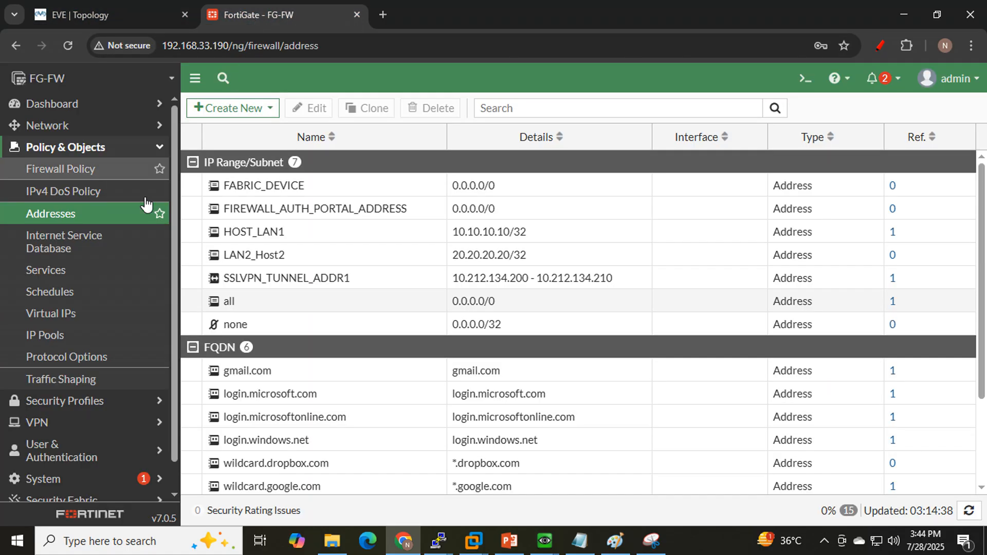
left_click(28, 170)
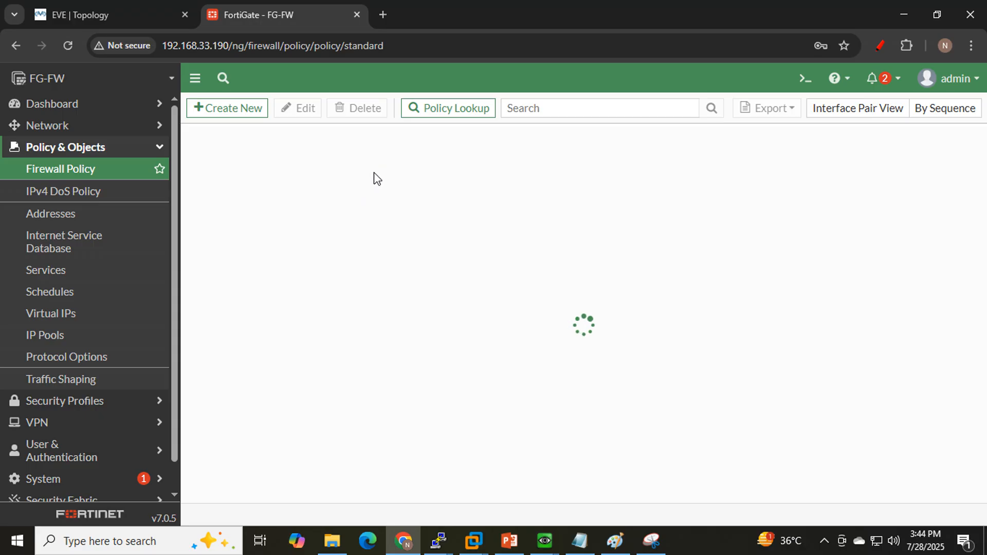
double_click(235, 184)
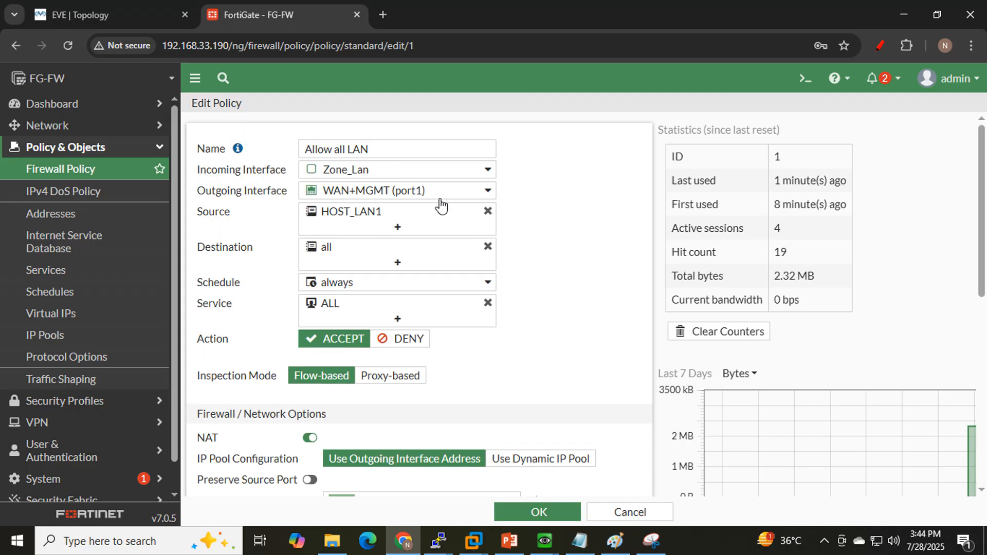
Add LAN2_Host2 as a second source address beside HOST_LAN1 and inspect the details of the source entries.
left_click(398, 228)
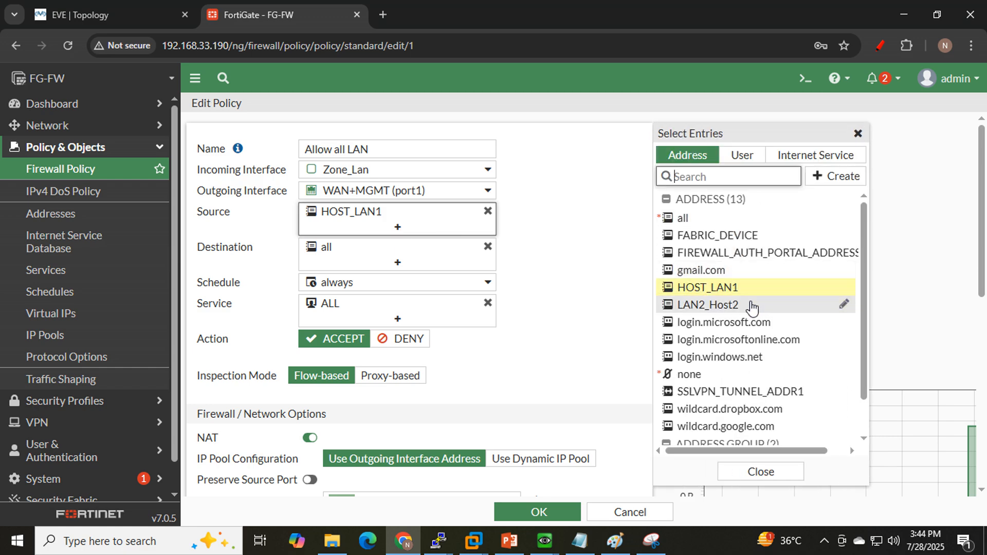
left_click(752, 308)
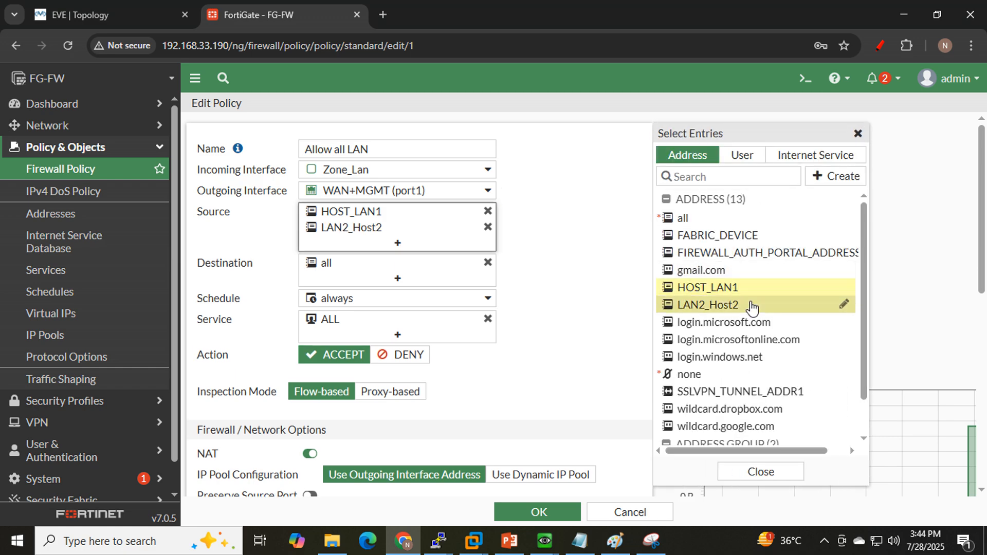
left_click(614, 245)
mouse_move(372, 228)
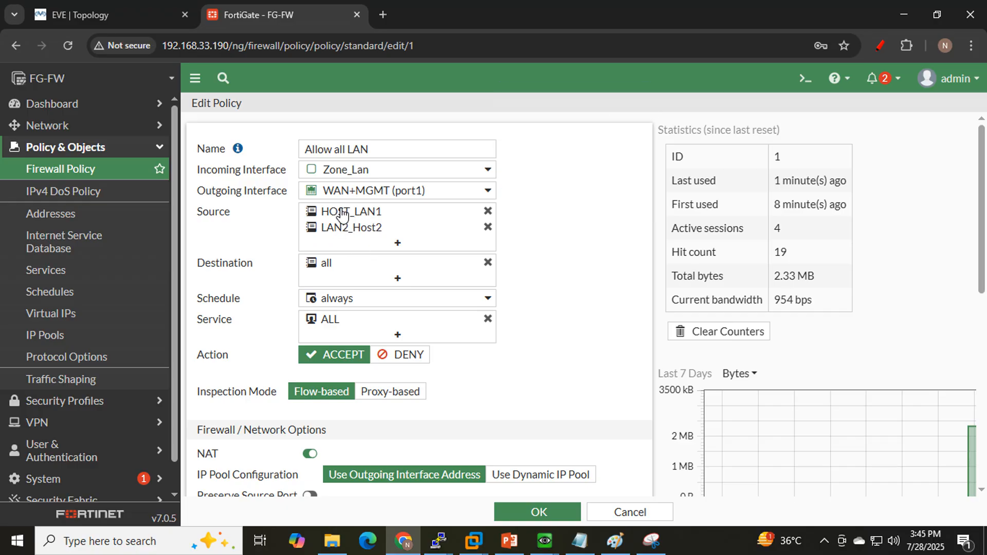
mouse_move(343, 216)
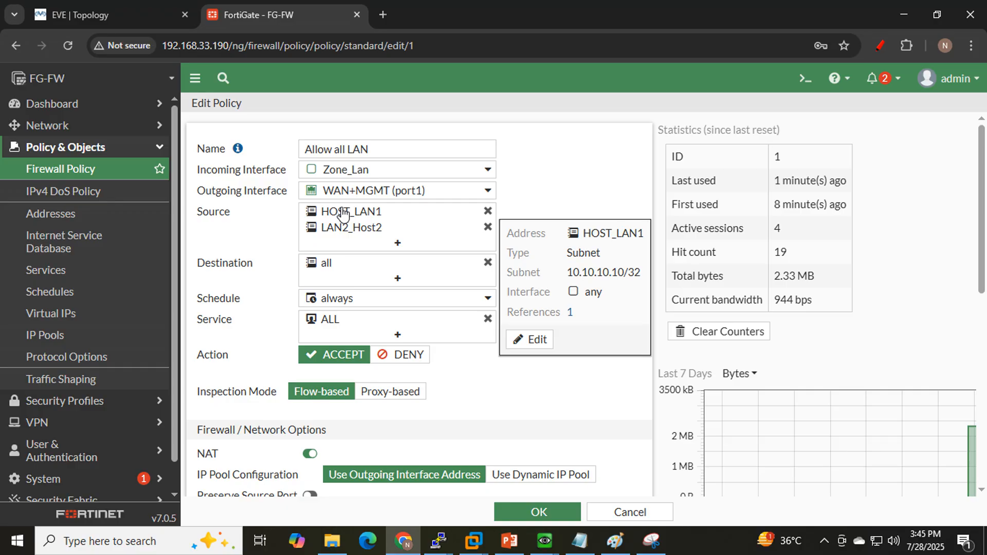
From the policy's Source selector, create an address group named LAN1LAN2 with HOST_LAN1 and LAN2_Host2 as members.
left_click(398, 244)
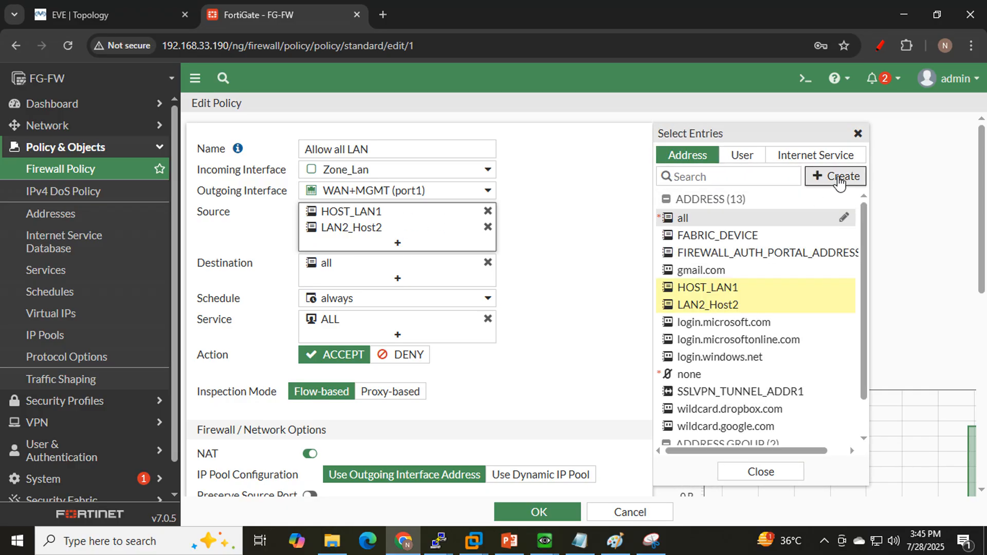
left_click(843, 177)
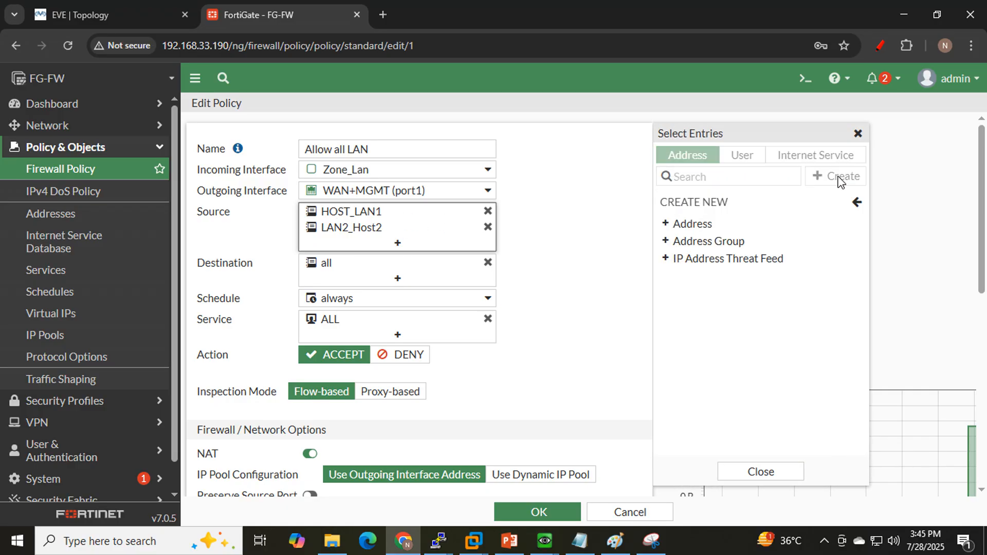
left_click(703, 241)
left_click(513, 146)
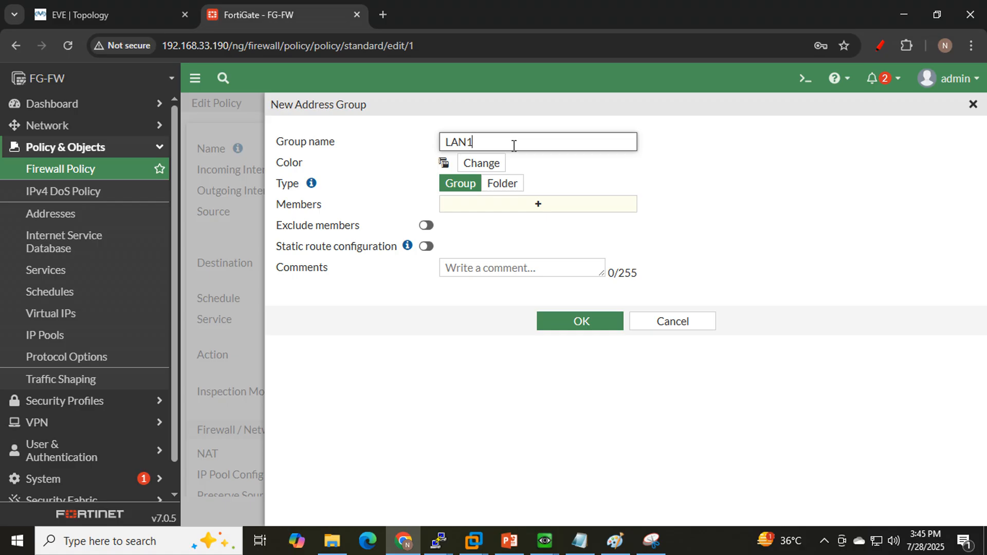
type("LAN1LAN2")
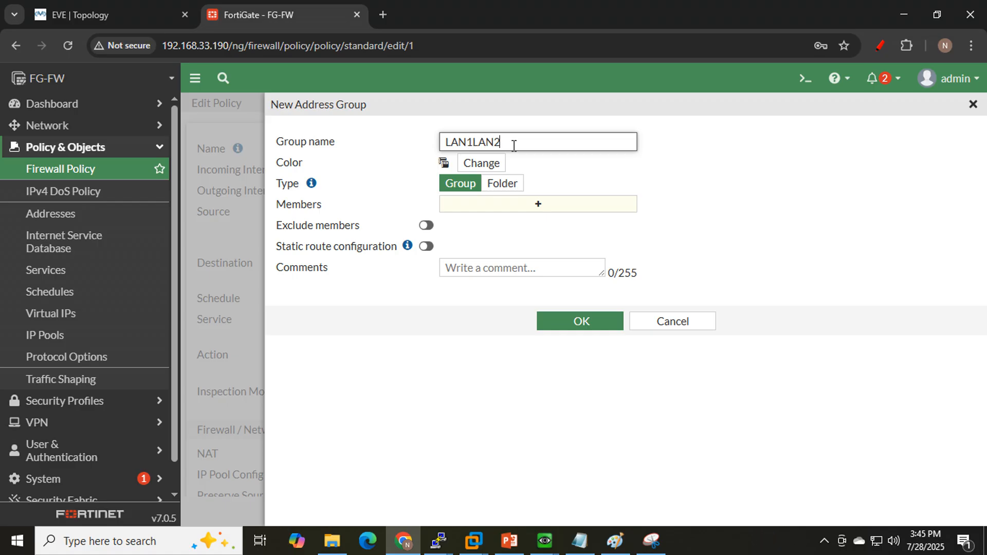
left_click_drag(510, 149, 358, 140)
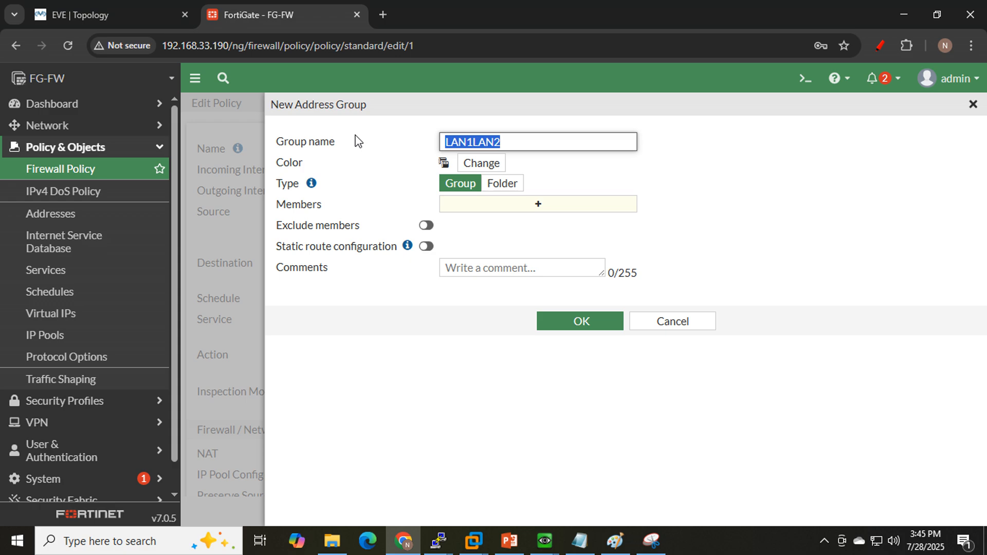
left_click(526, 215)
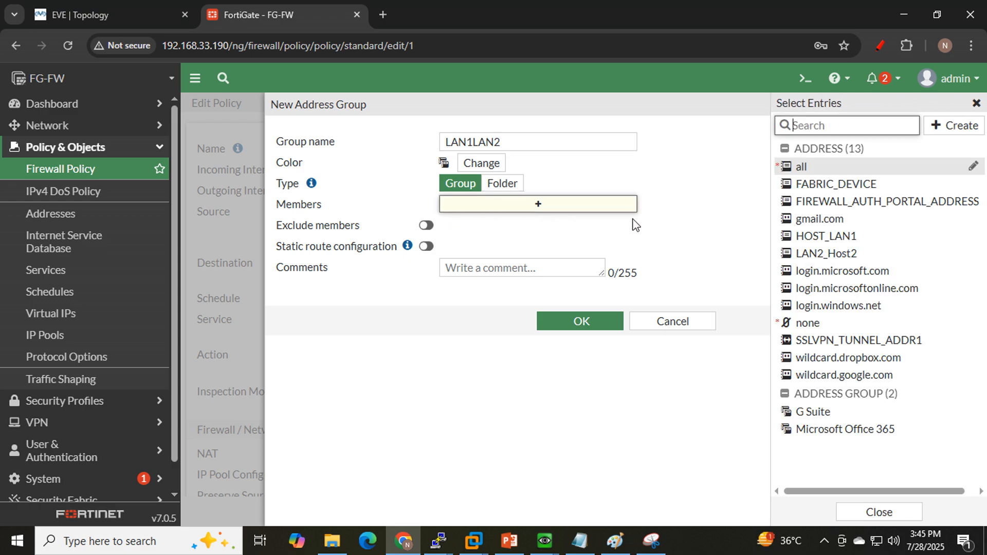
left_click(807, 238)
left_click(811, 255)
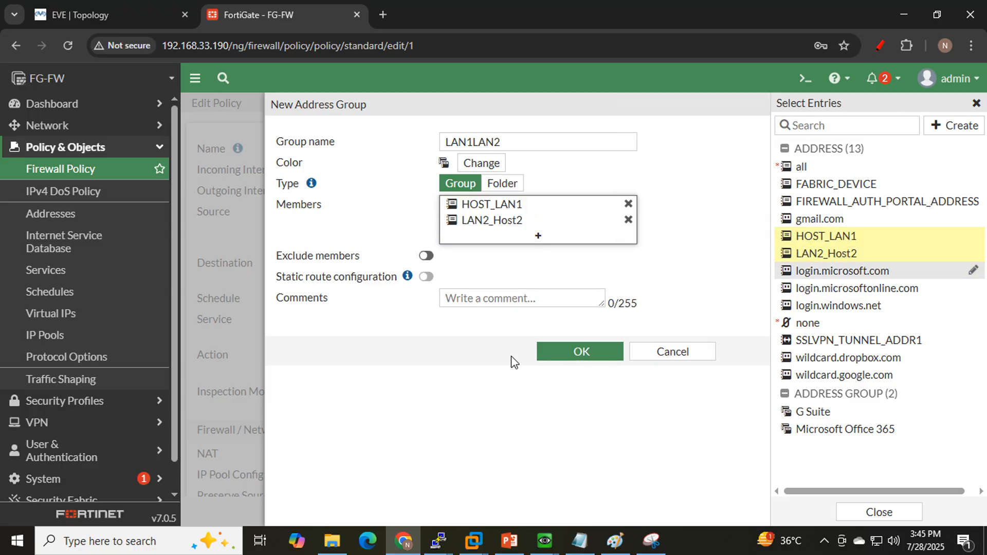
left_click(560, 352)
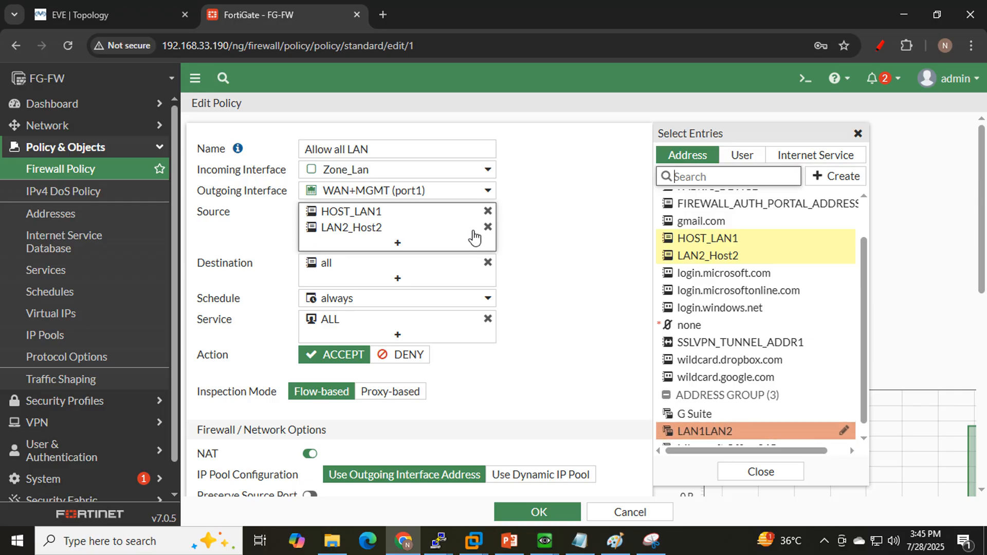
Replace both individual source addresses with the LAN1LAN2 group, check its members, and save the Allow all LAN policy.
left_click(487, 211)
left_click(489, 211)
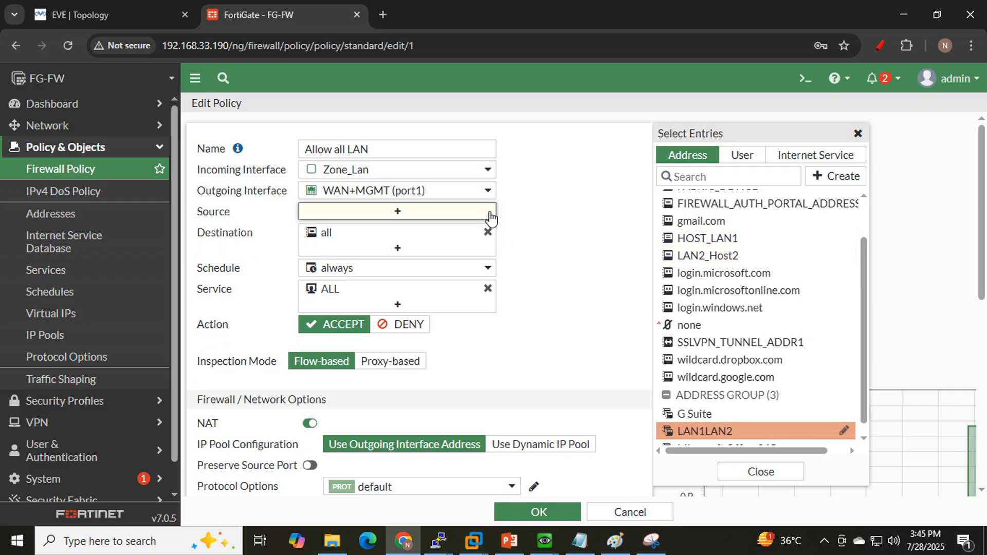
mouse_move(733, 435)
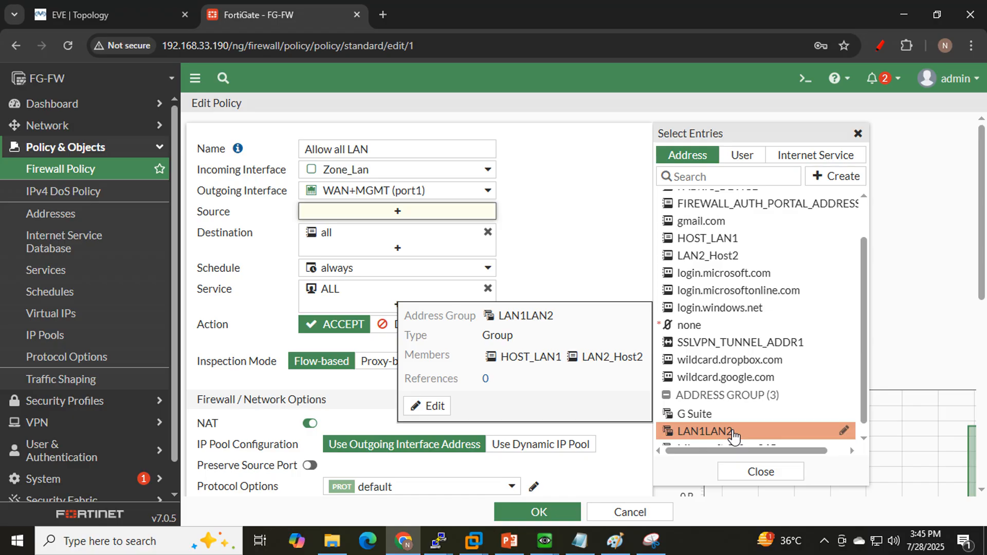
left_click(733, 432)
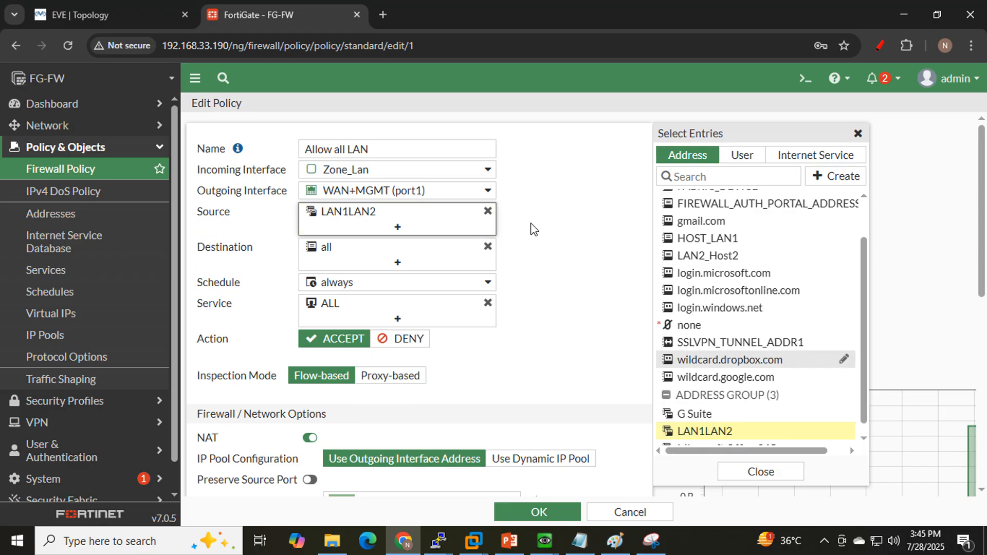
left_click(529, 226)
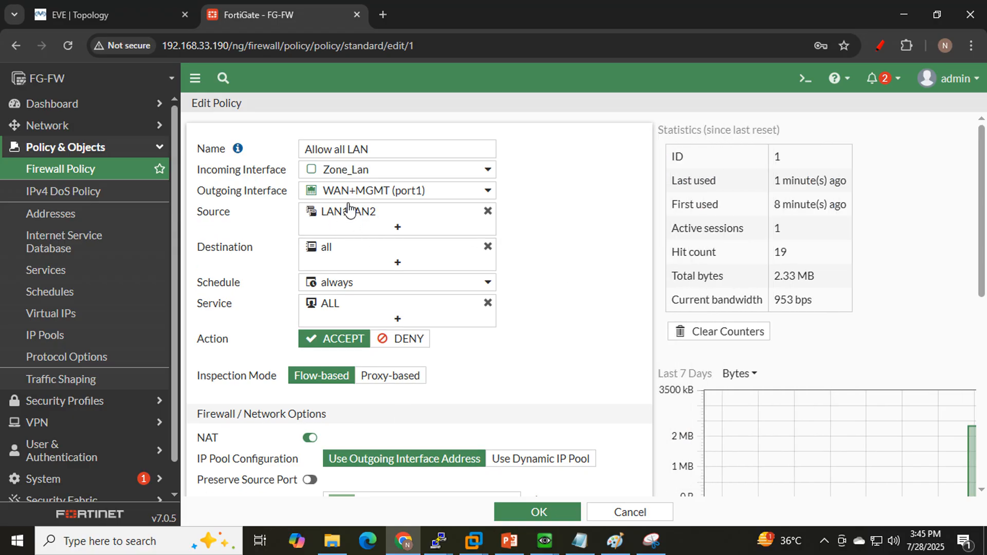
mouse_move(345, 217)
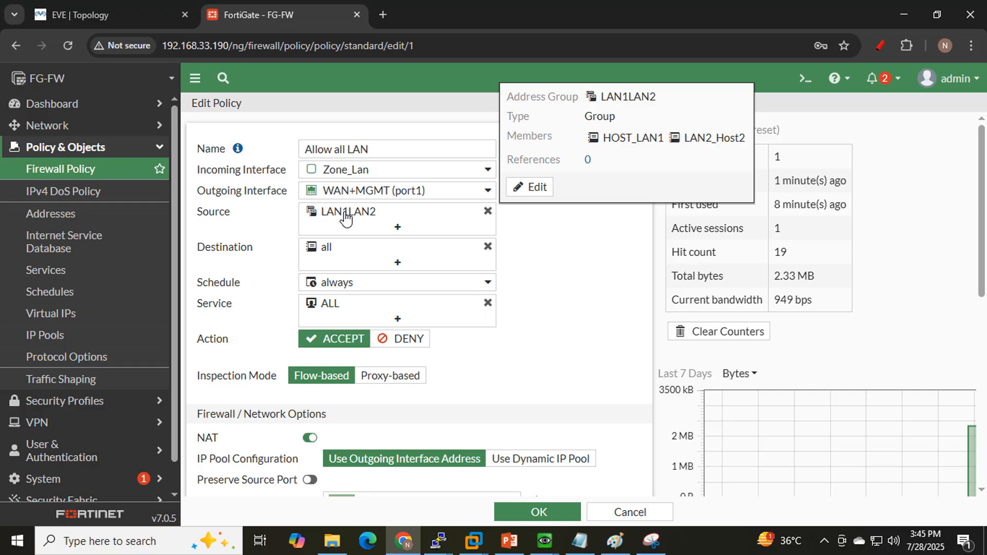
left_click(549, 512)
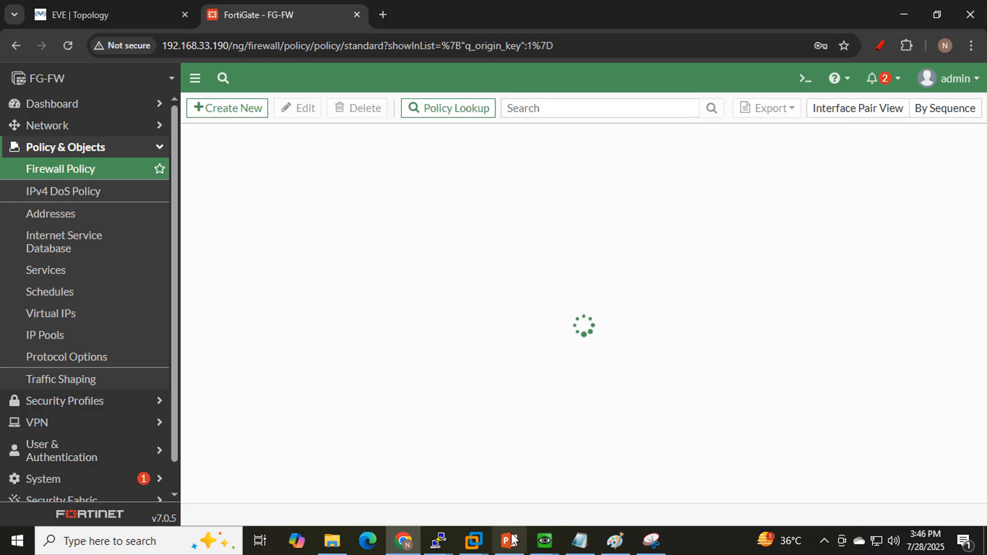
Check the continuous pings to 8.8.8.8 on Win_LAN1 and Win_LAN2 with both console windows arranged side by side.
mouse_move(544, 540)
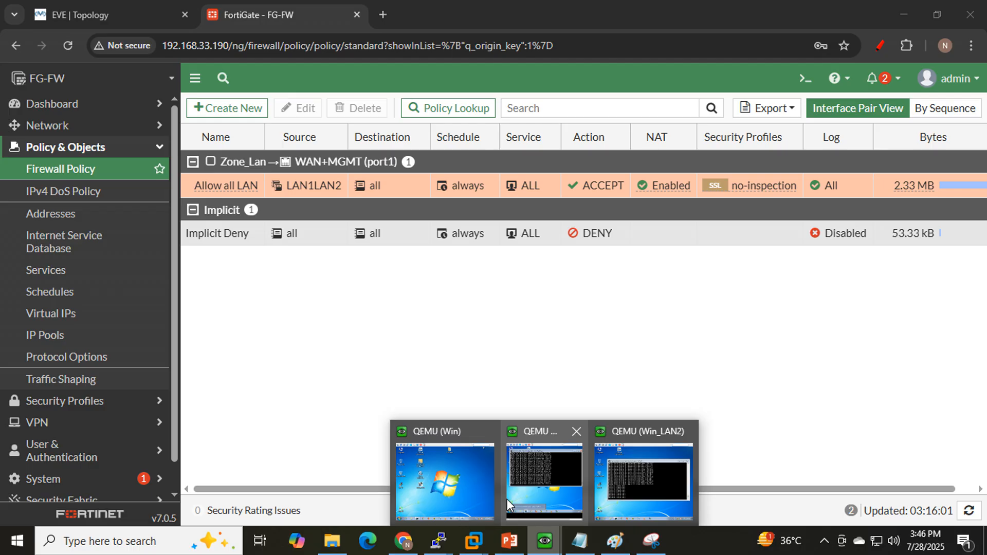
left_click(539, 476)
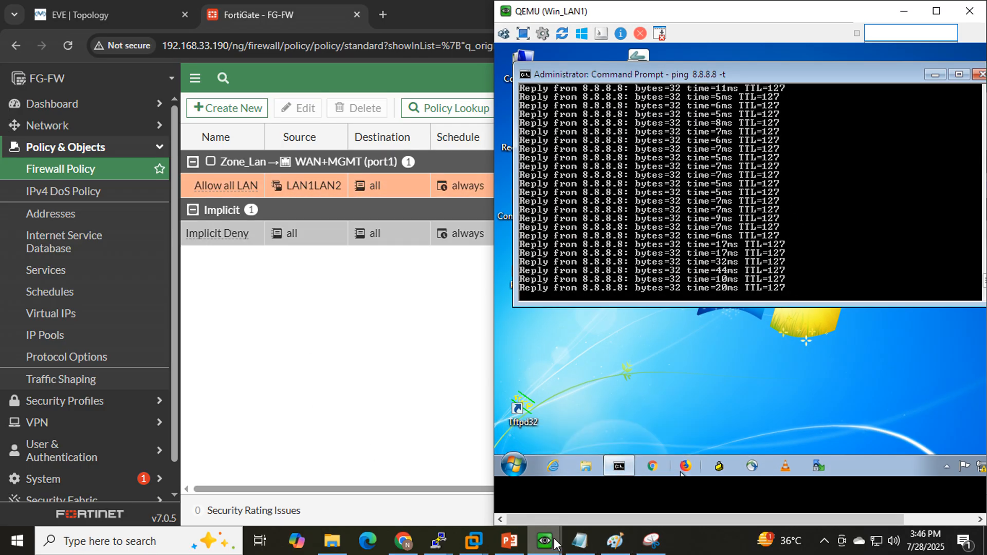
mouse_move(555, 543)
left_click(633, 482)
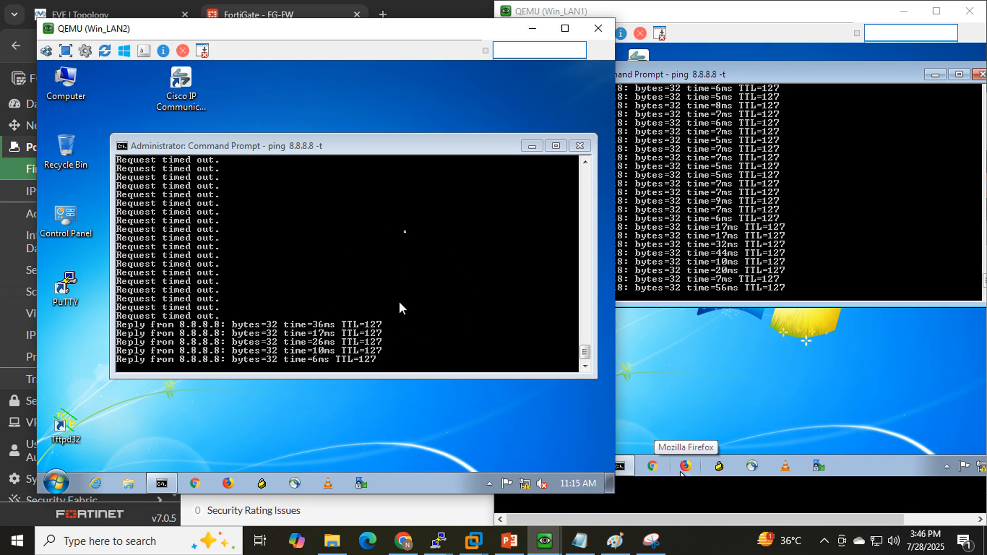
left_click_drag(438, 30, 368, 14)
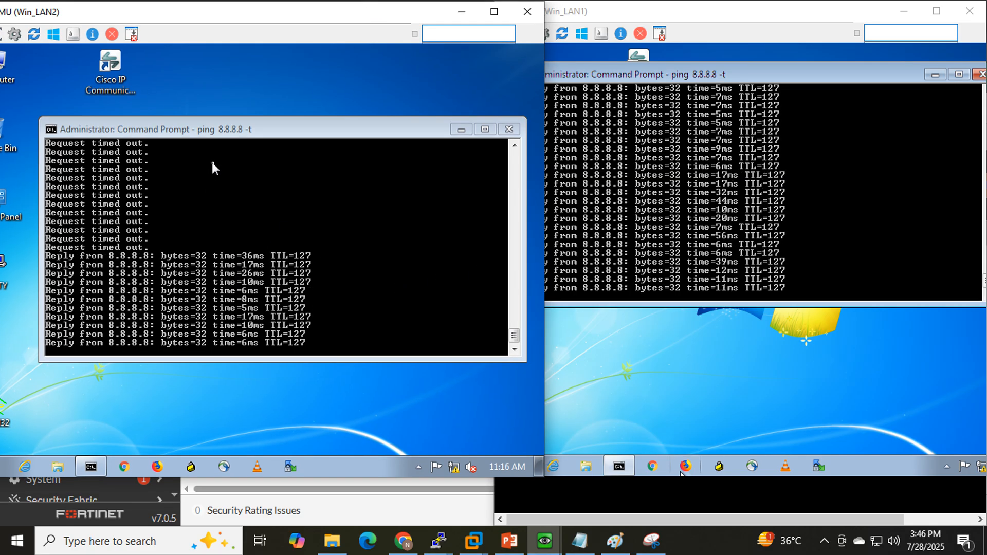
left_click(589, 12)
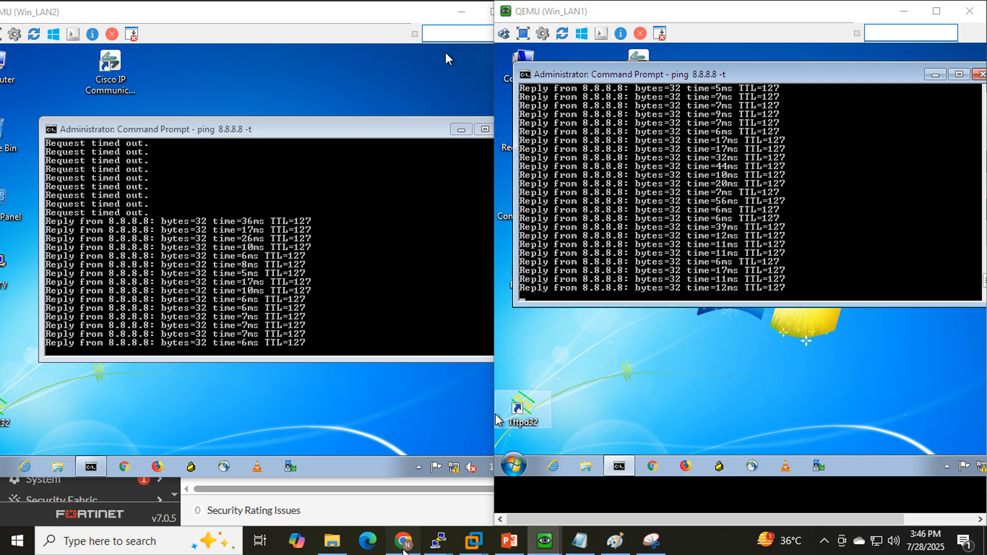
Go to the EVE topology and circle the VPC_LAN2 node with the red pen.
left_click(404, 541)
left_click(144, 1)
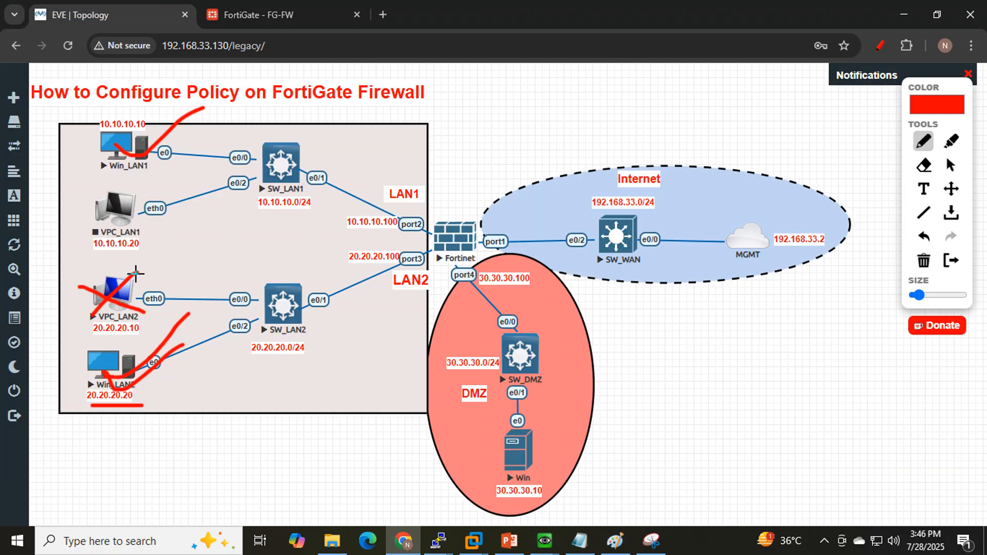
mouse_move(133, 259)
left_mouse_down()
mouse_move(62, 298)
mouse_move(100, 348)
mouse_move(149, 338)
mouse_move(158, 265)
mouse_move(135, 258)
left_mouse_up()
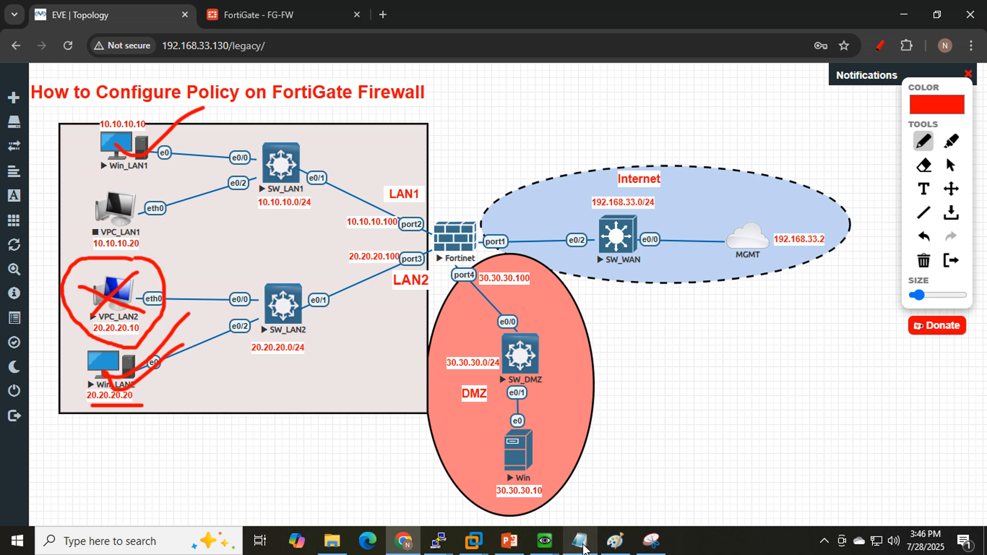
Repeat the ping to 8.8.8.8 from the VPC_LAN2 console and highlight the first result.
mouse_move(441, 545)
left_click(498, 443)
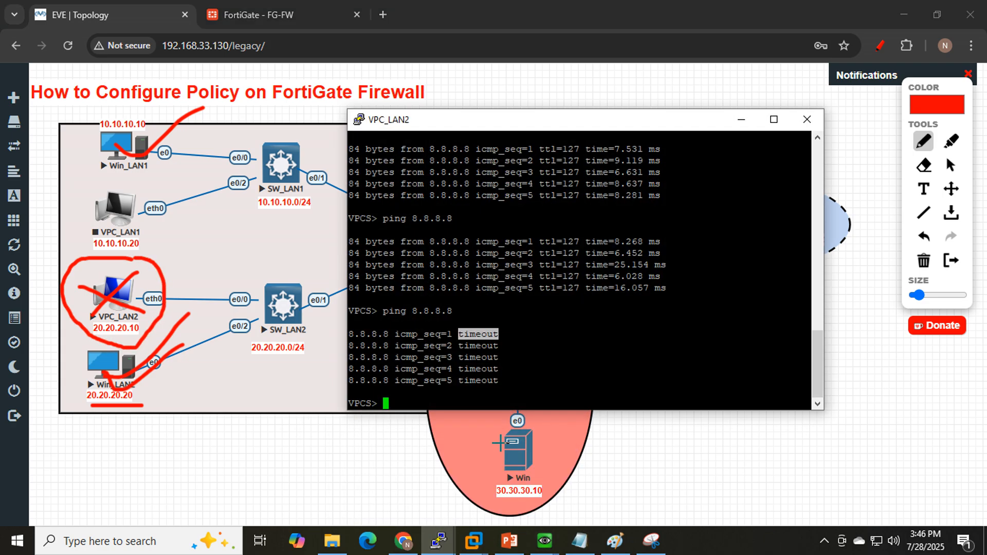
key("Up")
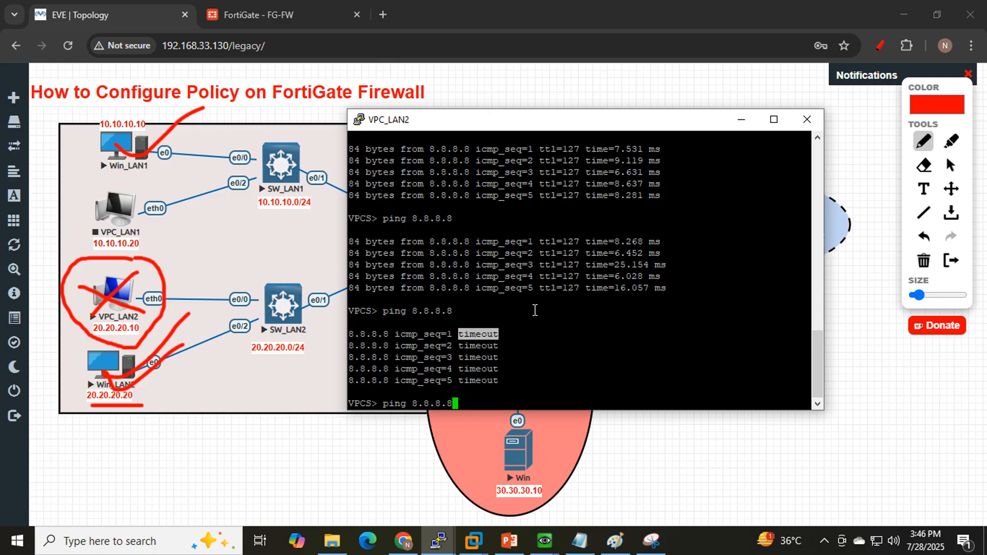
key("Return")
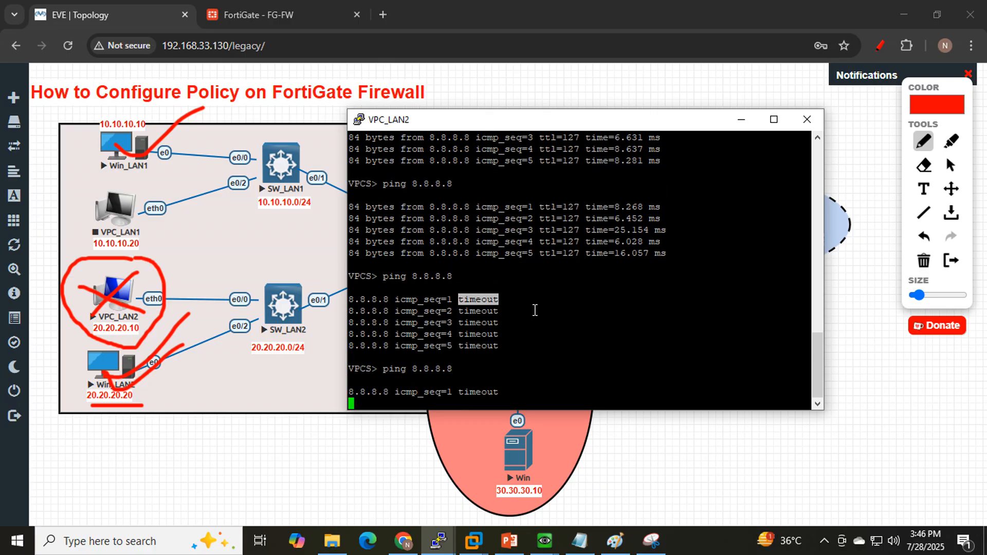
double_click(472, 381)
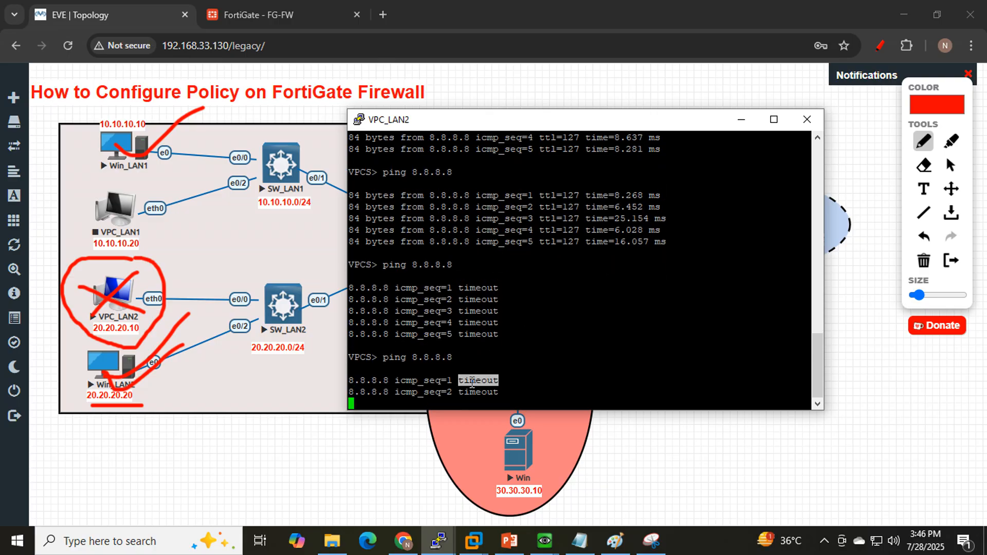
Glance at the firewall policy list and topology, and review task 3 about LAN2-to-DMZ FTP communication in the Notepad task list.
left_click(279, 4)
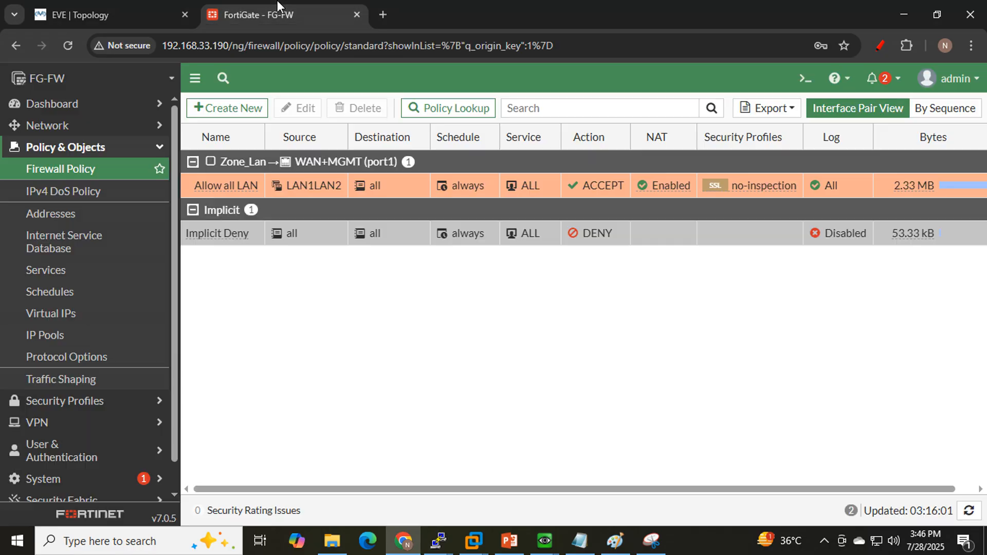
left_click(95, 4)
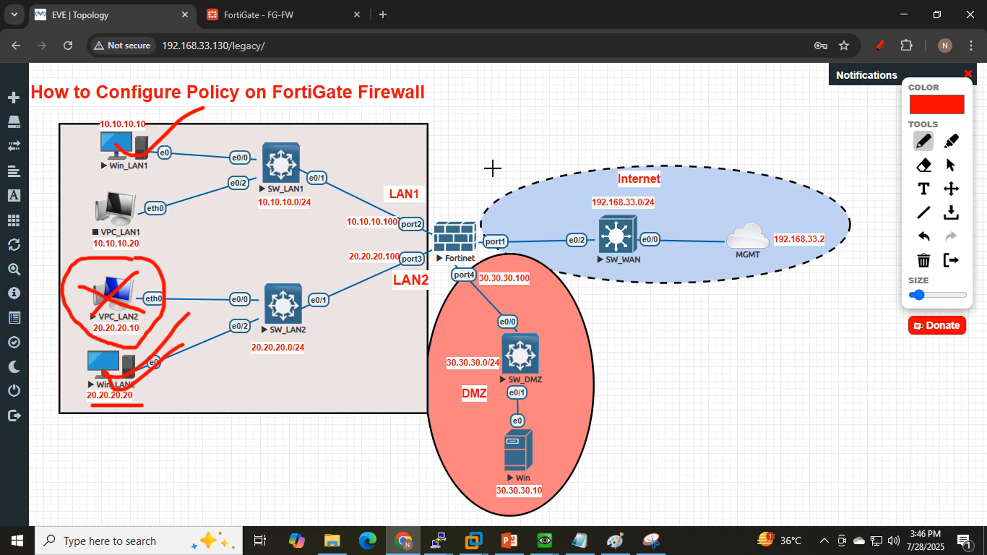
left_click(579, 540)
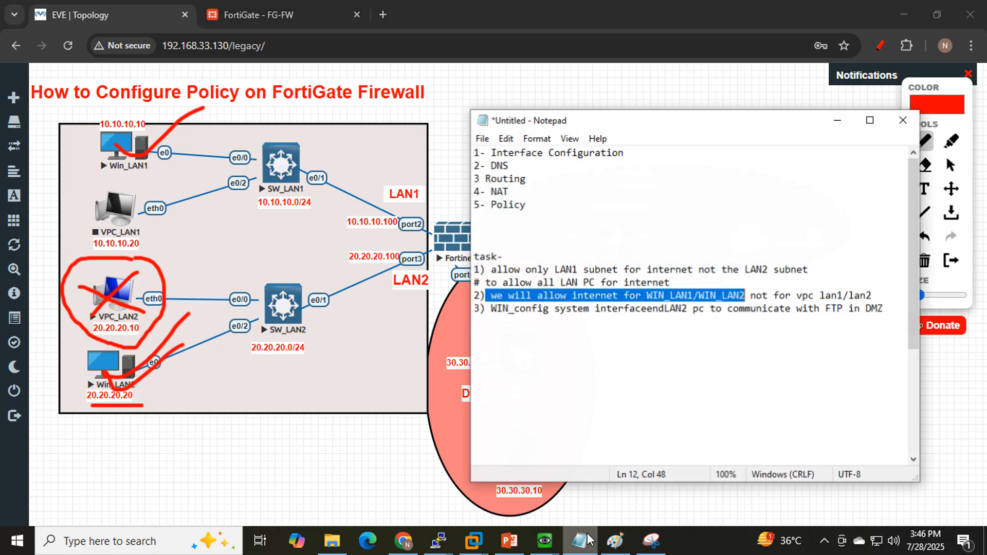
left_click(632, 428)
left_click_drag(489, 307, 888, 307)
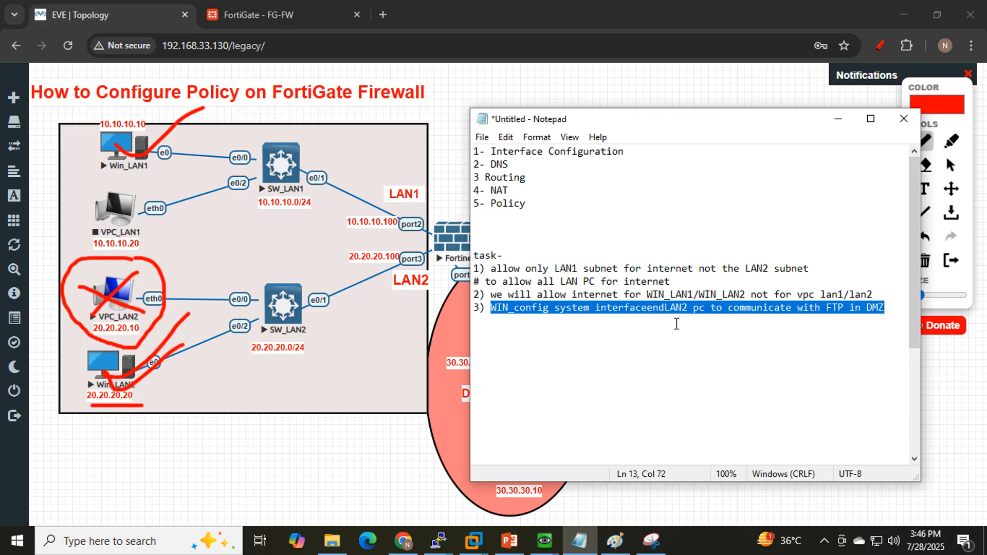
left_click(595, 323)
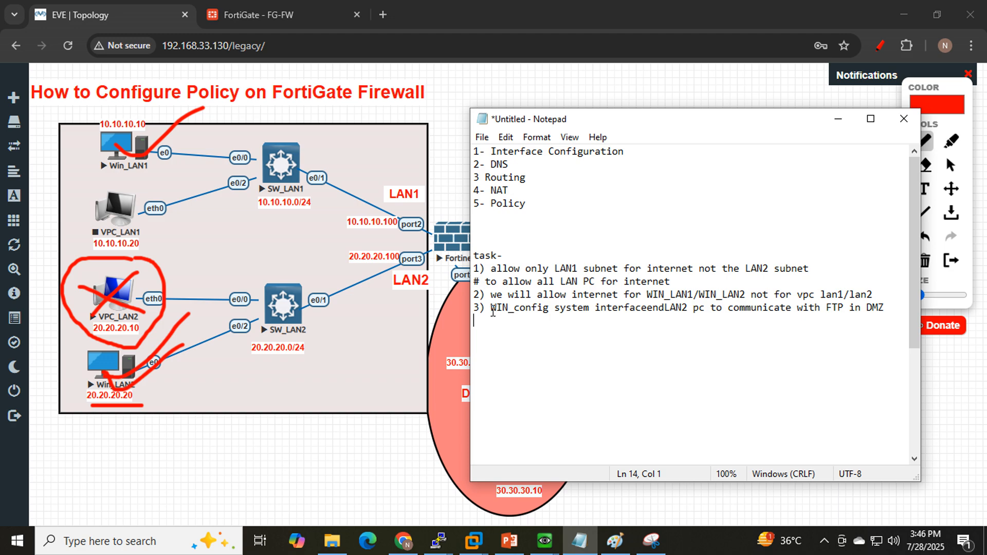
On the topology, draw a red path from Win_LAN2 to the Win server in the DMZ and circle the server.
left_click(264, 371)
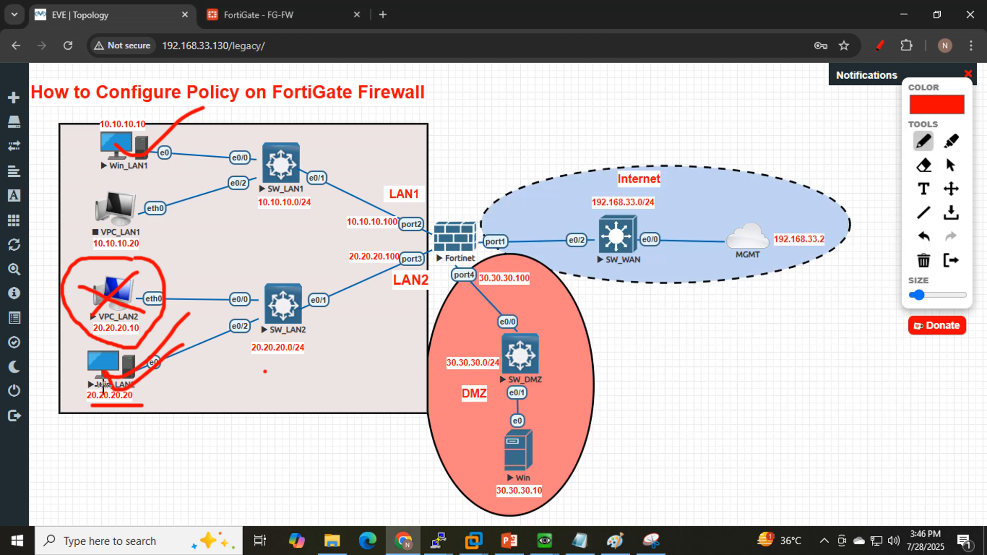
mouse_move(97, 383)
left_mouse_down()
mouse_move(154, 366)
mouse_move(454, 412)
mouse_move(501, 438)
mouse_move(478, 449)
left_mouse_up()
mouse_move(557, 446)
left_mouse_down()
mouse_move(538, 428)
mouse_move(508, 516)
mouse_move(549, 447)
mouse_move(512, 433)
left_mouse_up()
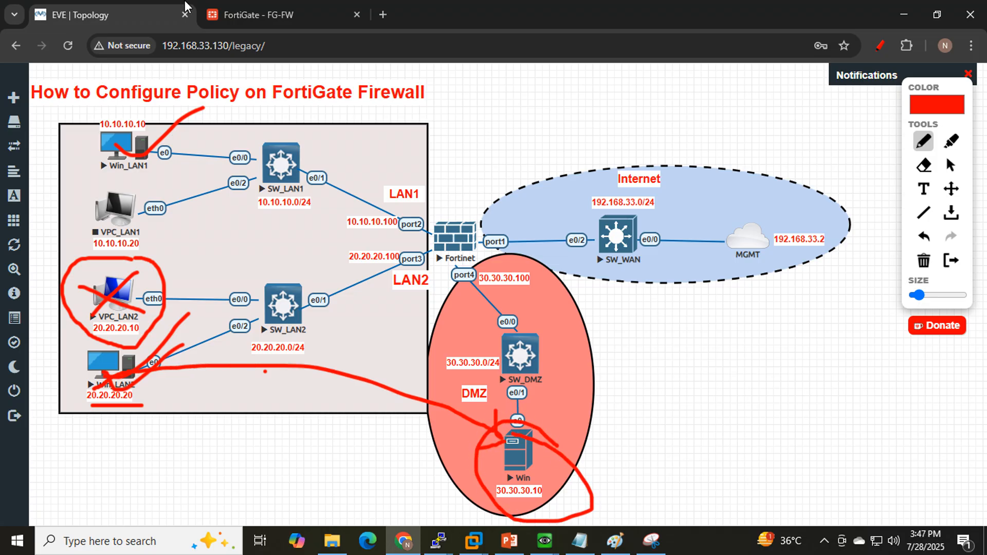
Start a new FortiGate firewall policy named LAN2 to DMZ with incoming interface Zone_Lan and outgoing interface DMZ (port4).
left_click(277, 15)
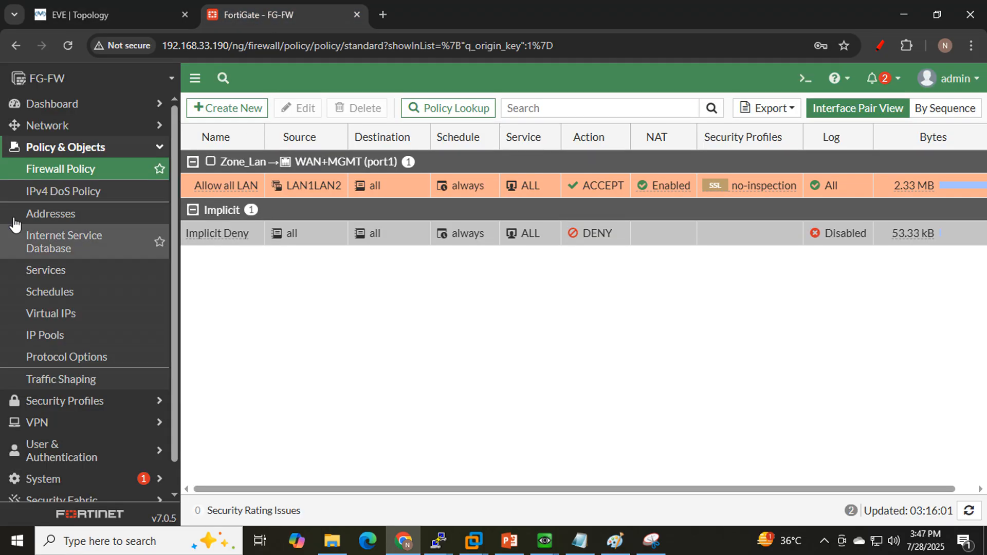
left_click(228, 108)
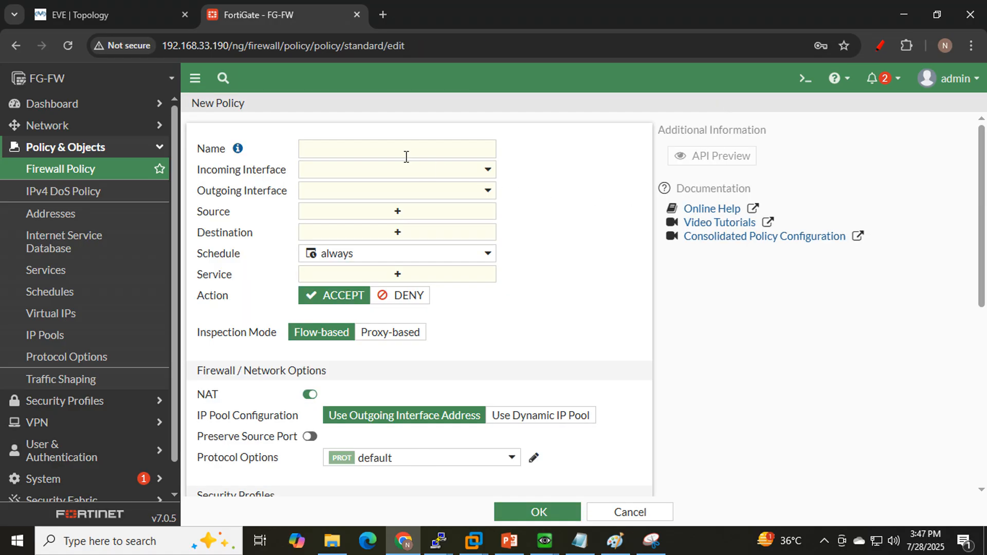
left_click(406, 156)
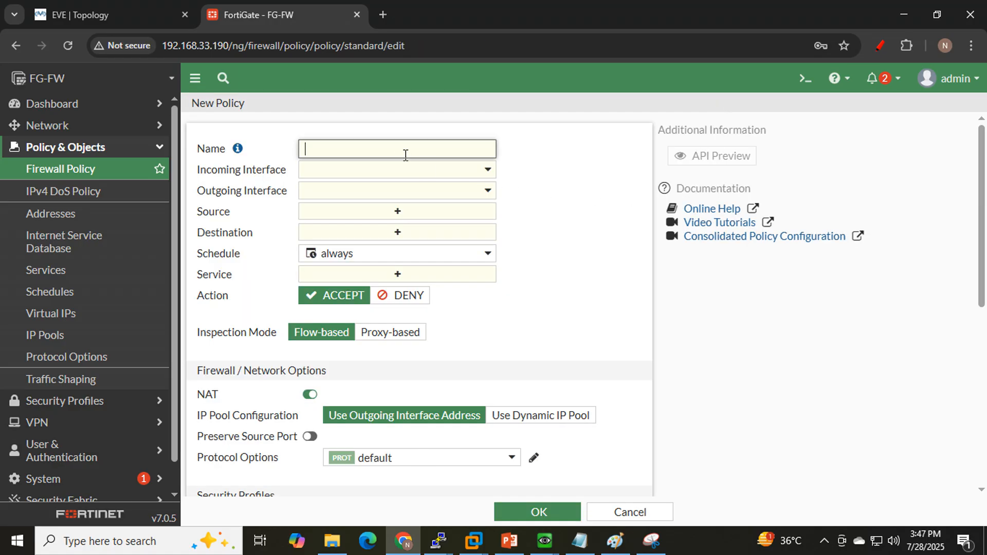
type("LAN2 to DMZ")
left_click(409, 167)
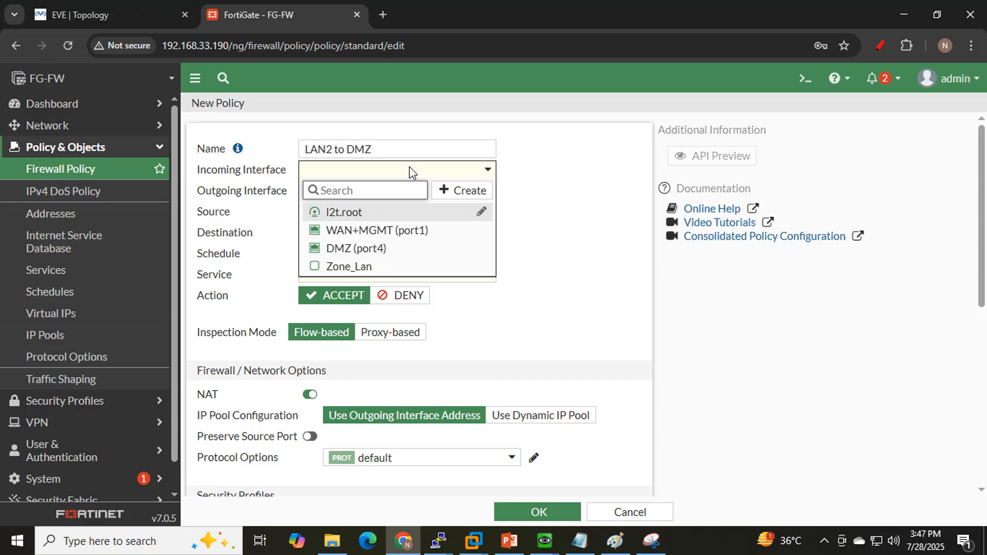
mouse_move(380, 270)
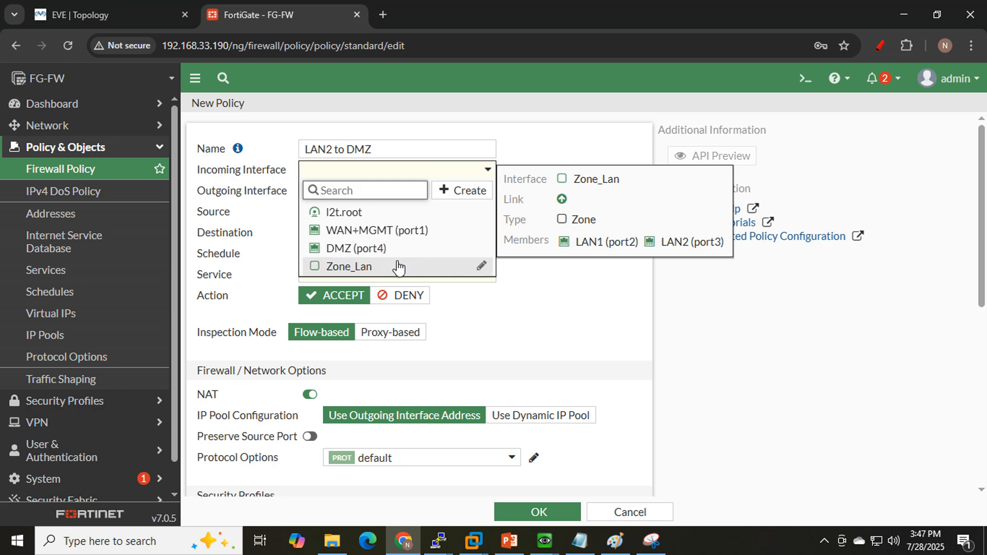
left_click(360, 269)
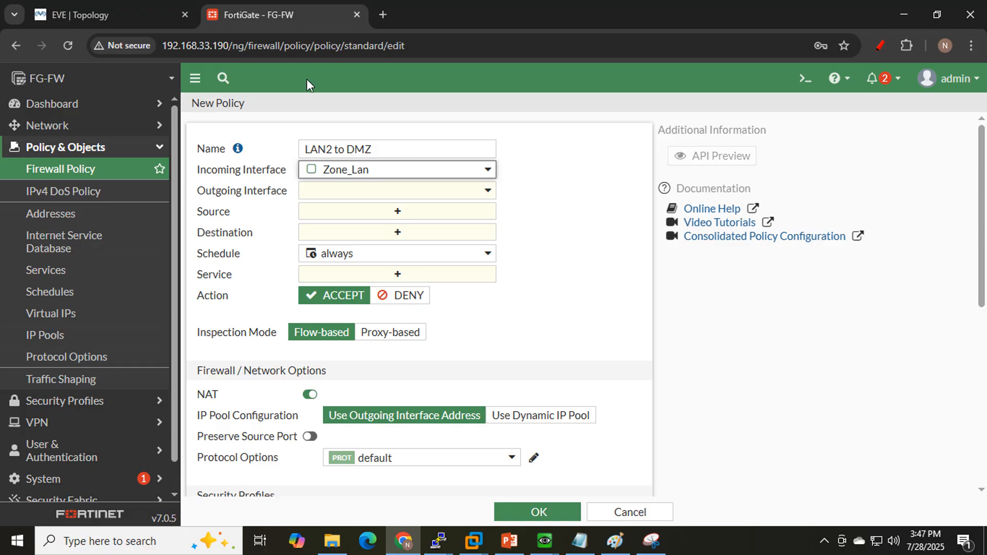
left_click(429, 196)
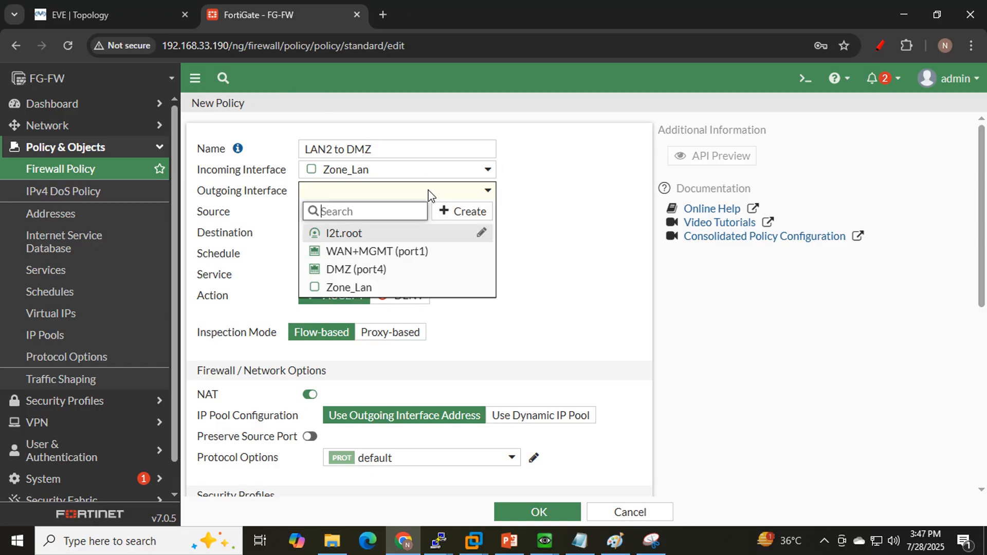
left_click(386, 272)
Mark the firewall's LAN ports port2 and port3 and its DMZ port4 in red on the topology.
left_click(109, 6)
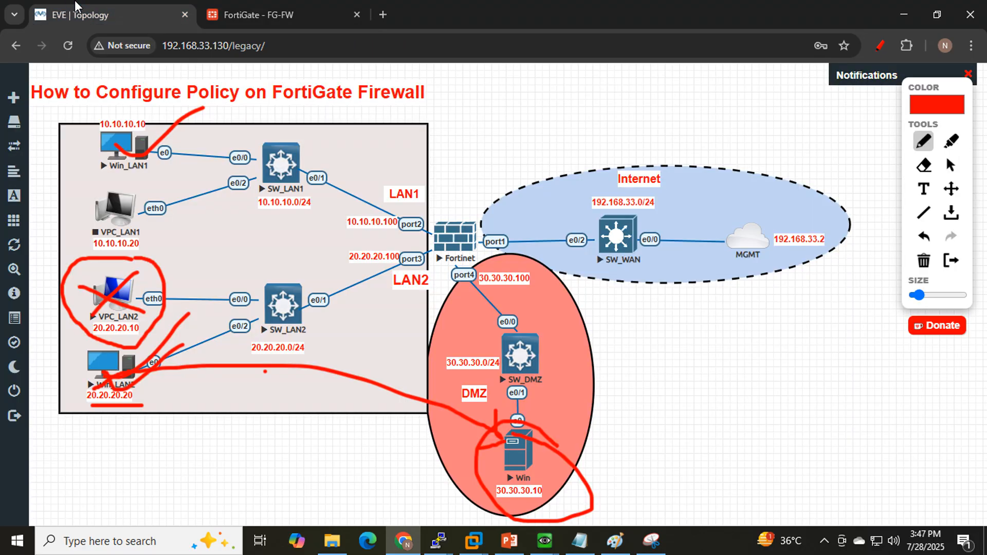
mouse_move(448, 222)
left_mouse_down()
mouse_move(412, 215)
mouse_move(429, 258)
left_mouse_up()
left_click_drag(433, 183, 443, 232)
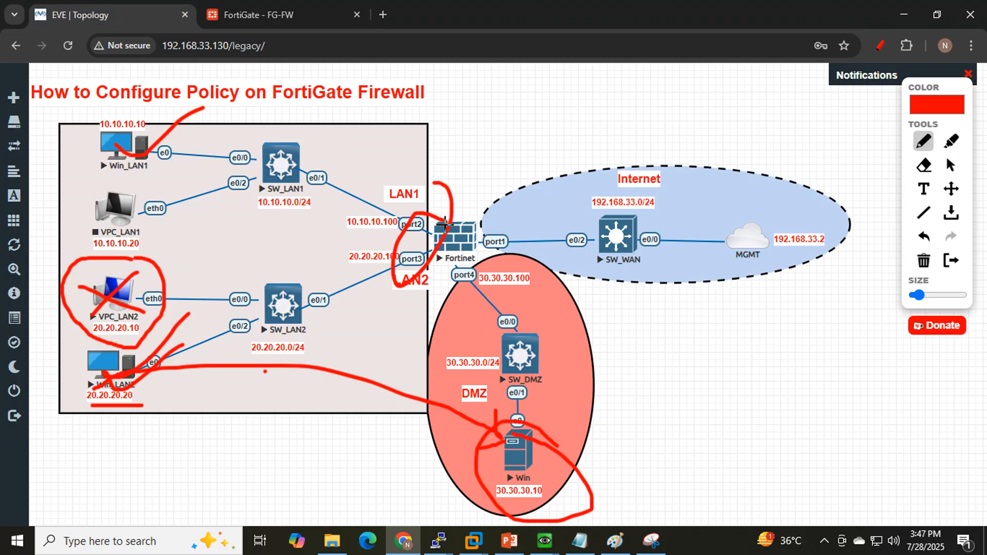
mouse_move(489, 265)
left_mouse_down()
mouse_move(498, 285)
mouse_move(476, 251)
left_mouse_up()
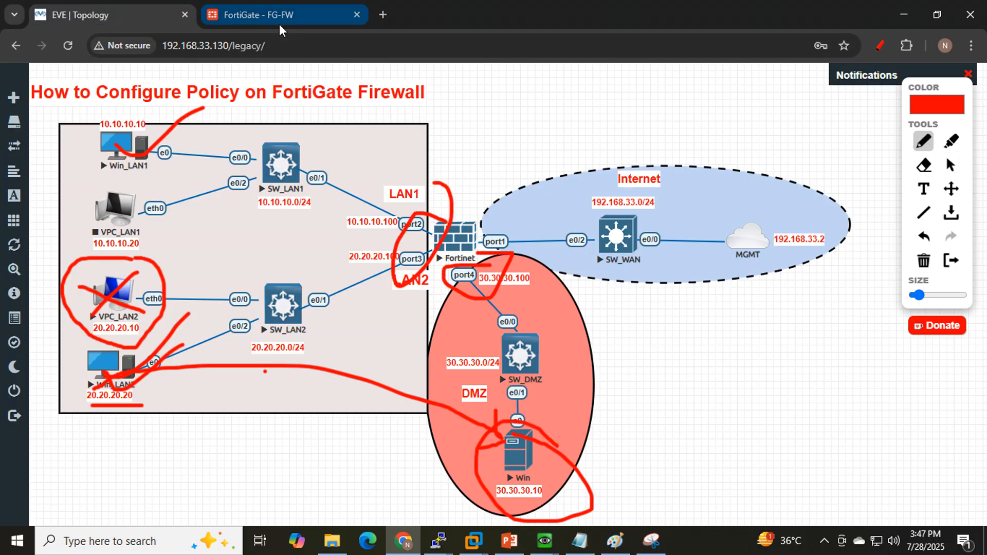
Back in the new FortiGate policy, add LAN2_Host2 as the source address and open the Destination selector.
left_click(272, 15)
left_click(385, 212)
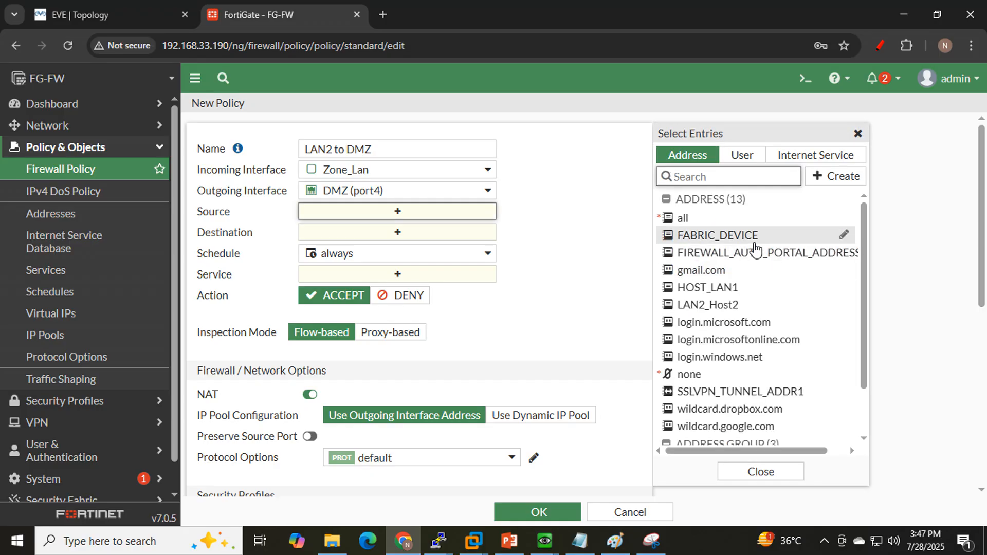
left_click(726, 310)
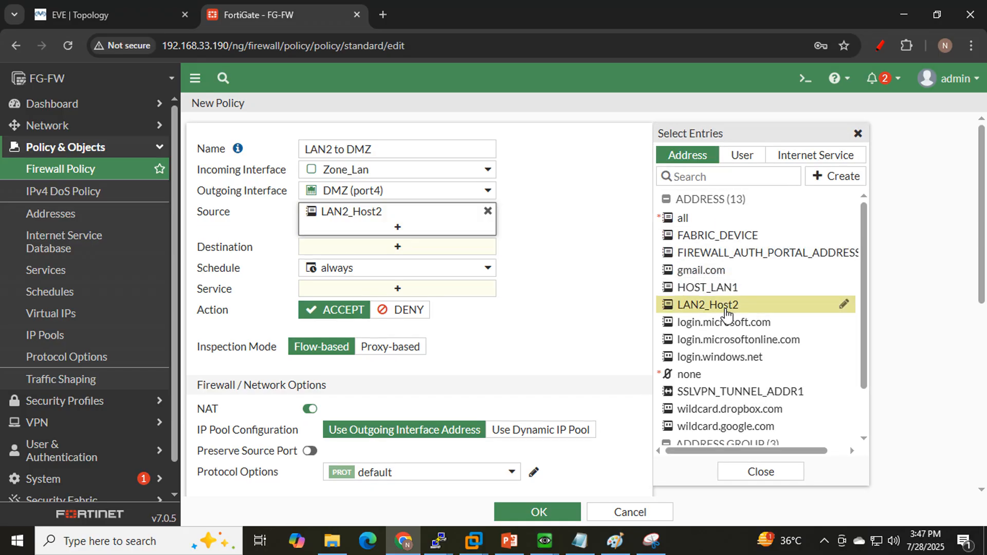
left_click(535, 289)
left_click(389, 252)
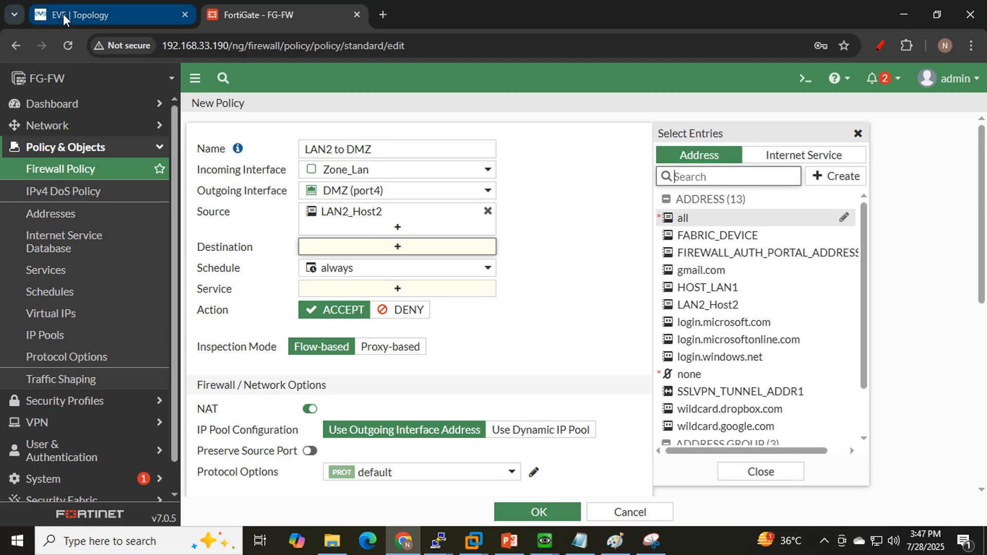
Outline the DMZ on the topology, trace Win_LAN2's path to the circled Win server, and return to the new policy form.
left_click(117, 7)
mouse_move(568, 414)
left_mouse_down()
mouse_move(565, 308)
mouse_move(465, 242)
mouse_move(422, 421)
mouse_move(501, 508)
mouse_move(551, 495)
mouse_move(549, 390)
left_mouse_up()
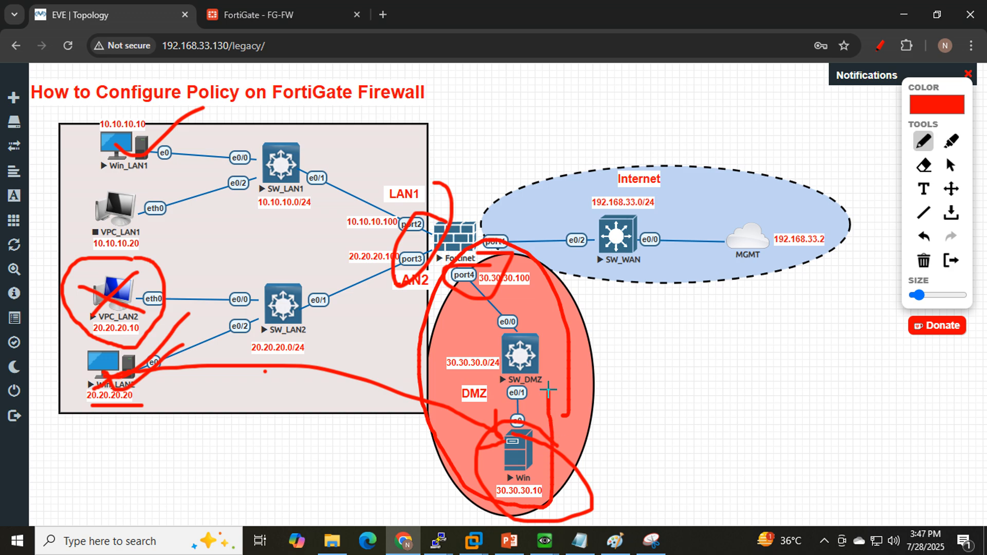
mouse_move(97, 385)
left_mouse_down()
mouse_move(156, 310)
mouse_move(329, 277)
mouse_move(450, 342)
mouse_move(501, 409)
mouse_move(478, 411)
mouse_move(510, 376)
left_mouse_up()
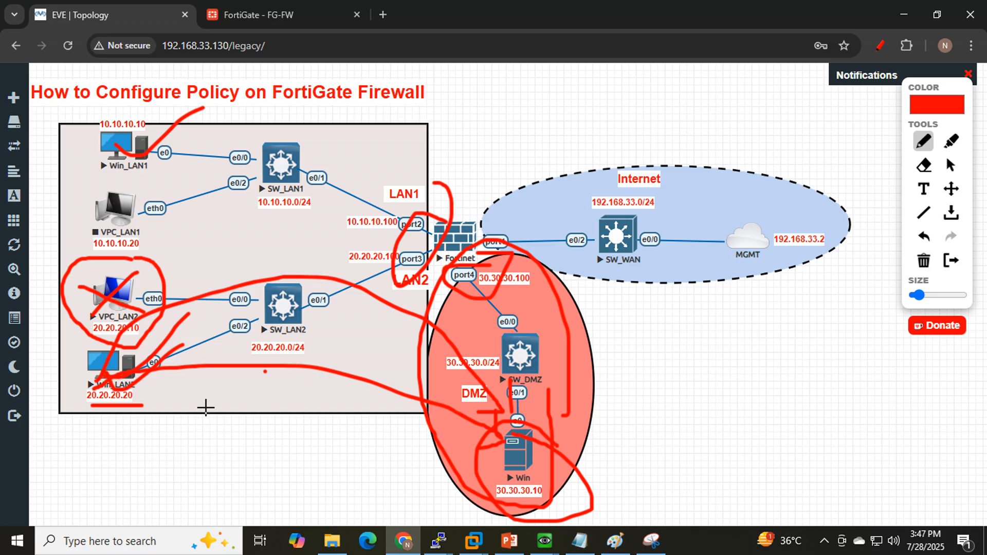
mouse_move(575, 452)
left_mouse_down()
mouse_move(517, 415)
mouse_move(496, 524)
mouse_move(573, 456)
mouse_move(527, 432)
left_mouse_up()
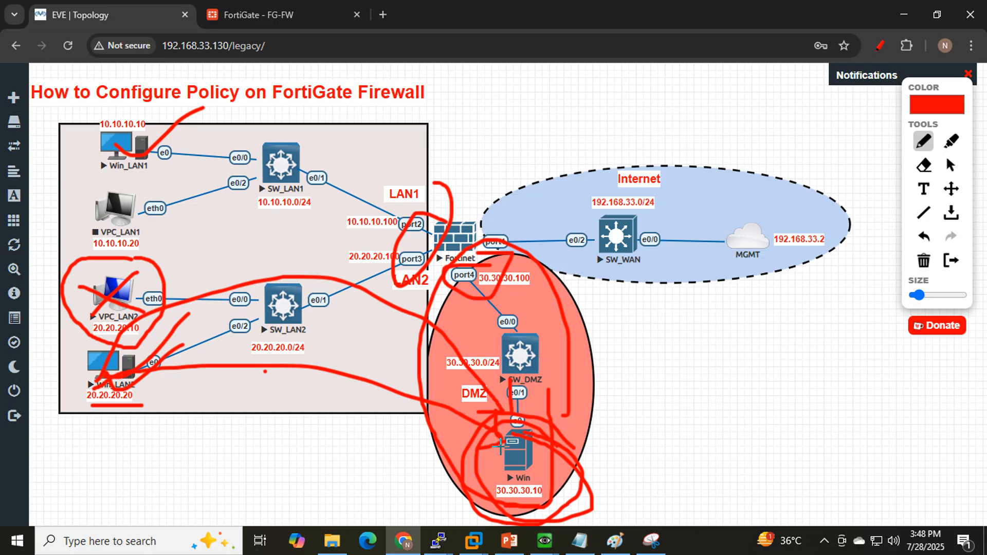
left_click(286, 12)
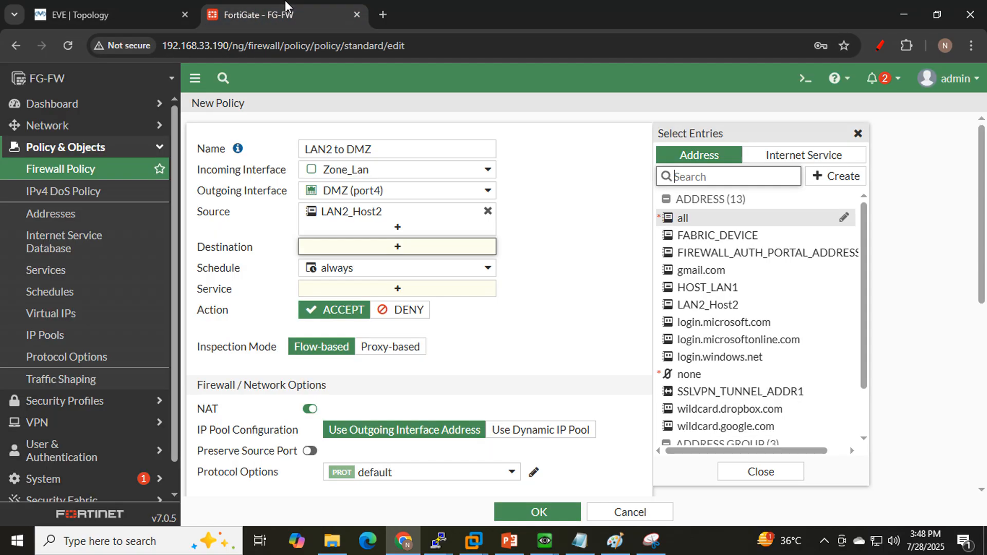
Create a subnet address object DMZ_Server with IP/netmask 30.30.30.10/32, checking the server's address against the topology.
left_click(815, 176)
left_click(691, 224)
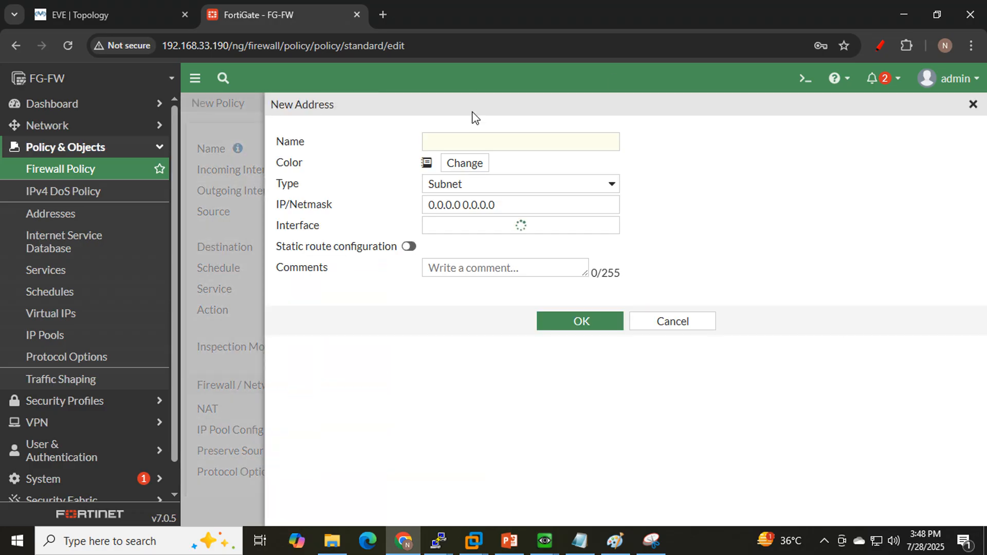
left_click(515, 144)
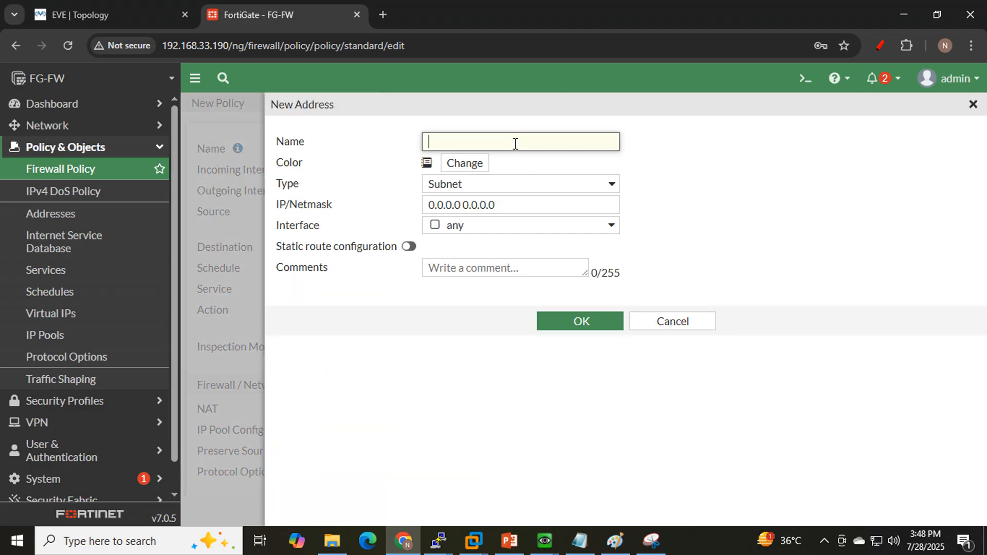
type("DMZ_Server")
left_click_drag(502, 205, 310, 213)
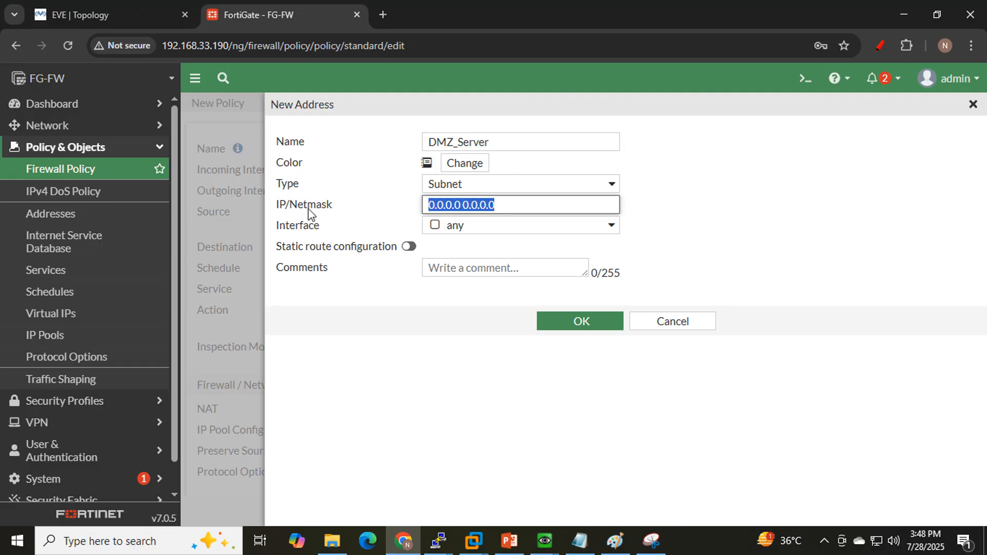
type("30.30.30.10")
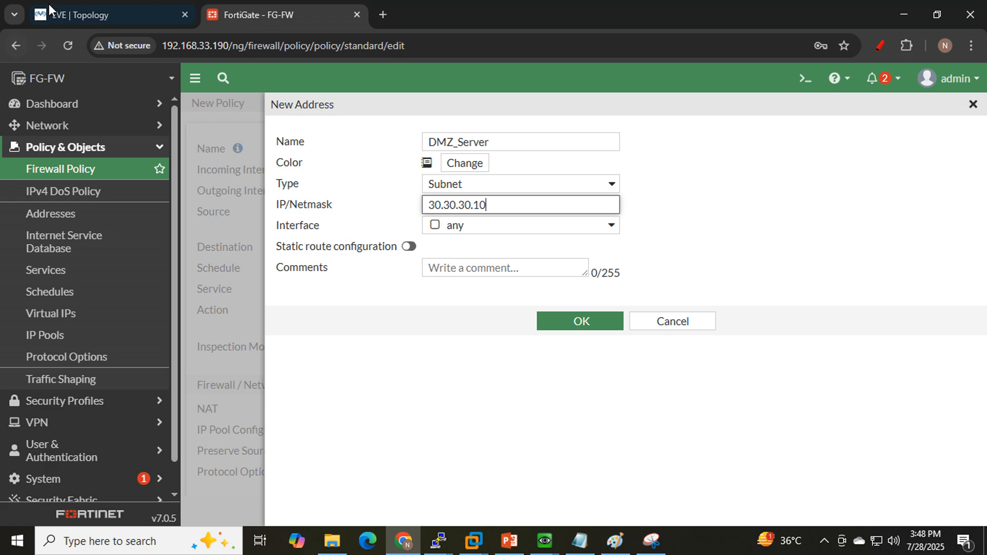
left_click(113, 15)
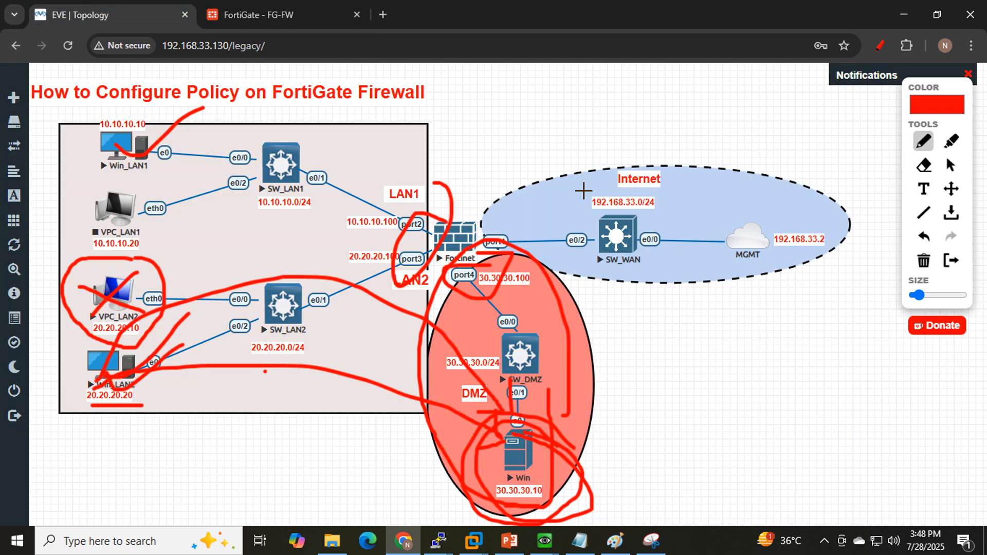
left_click(313, 21)
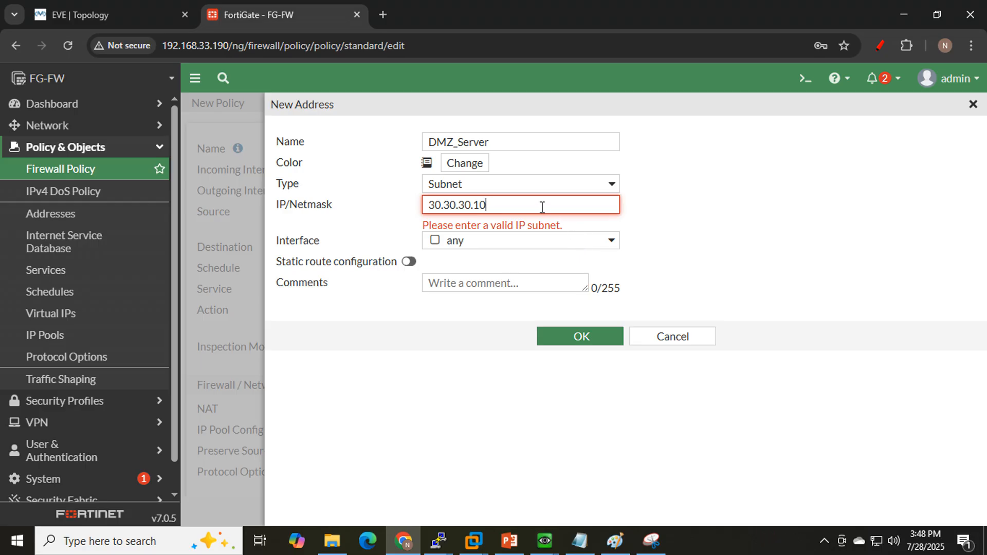
left_click(656, 233)
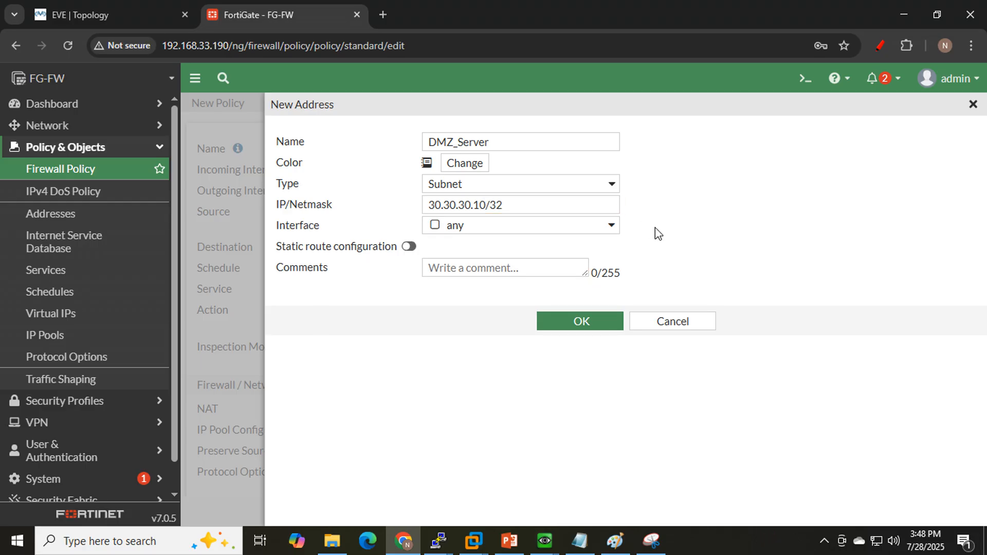
left_click(584, 323)
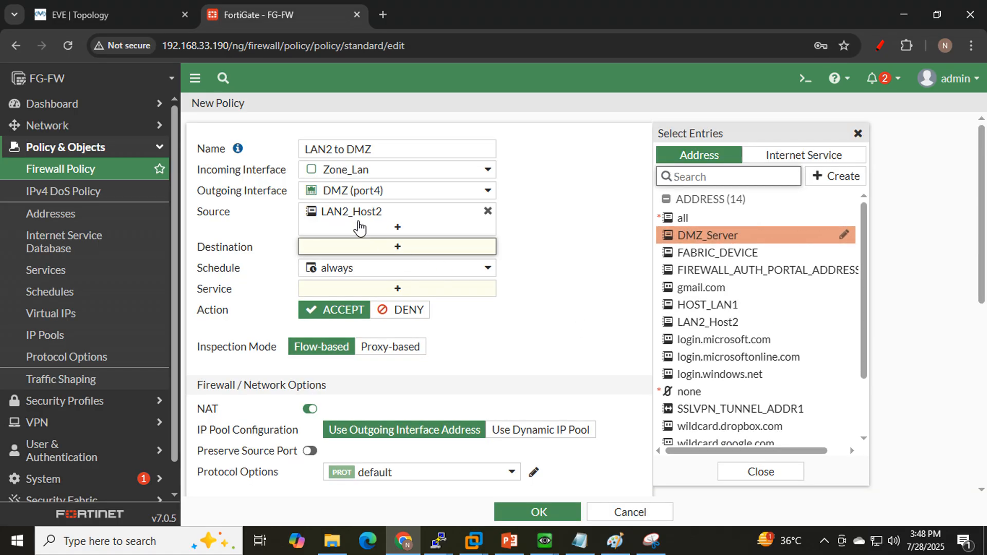
Add DMZ_Server as the LAN2 to DMZ policy's destination address and open the Service selector.
left_click(398, 249)
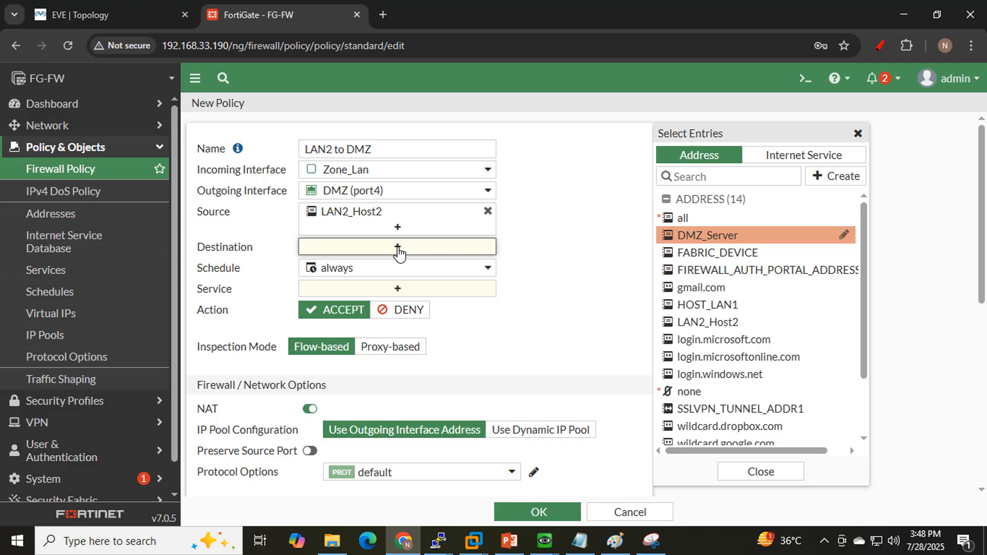
left_click(708, 240)
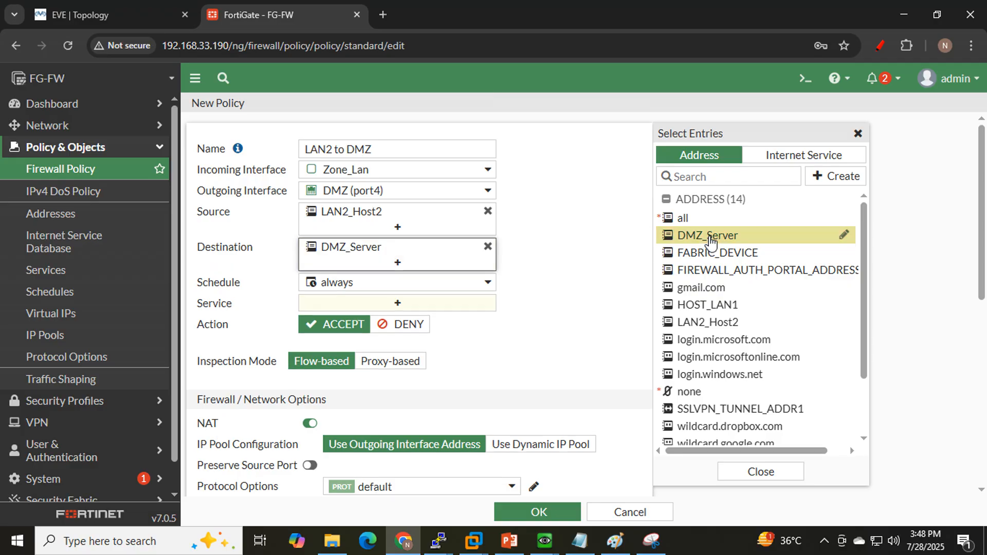
left_click(516, 257)
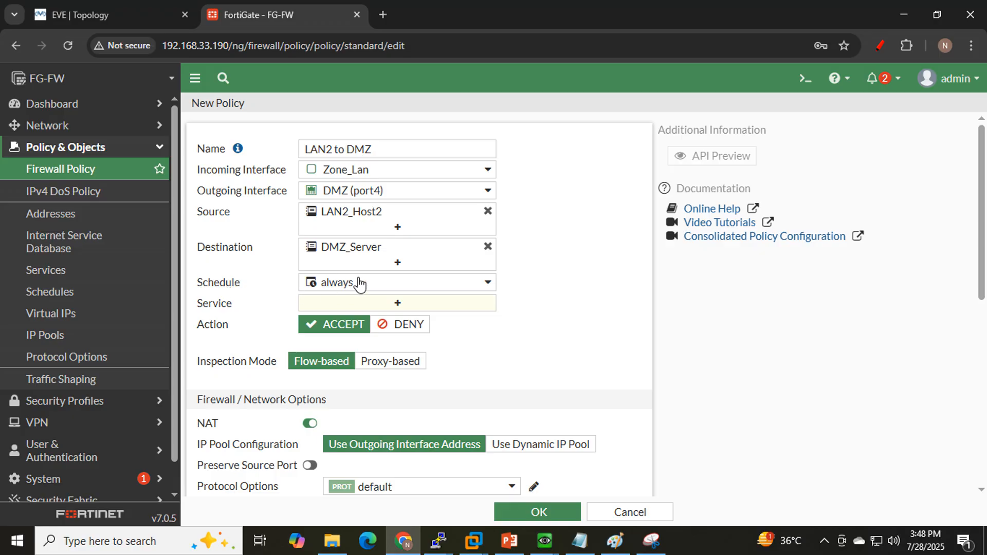
left_click(375, 306)
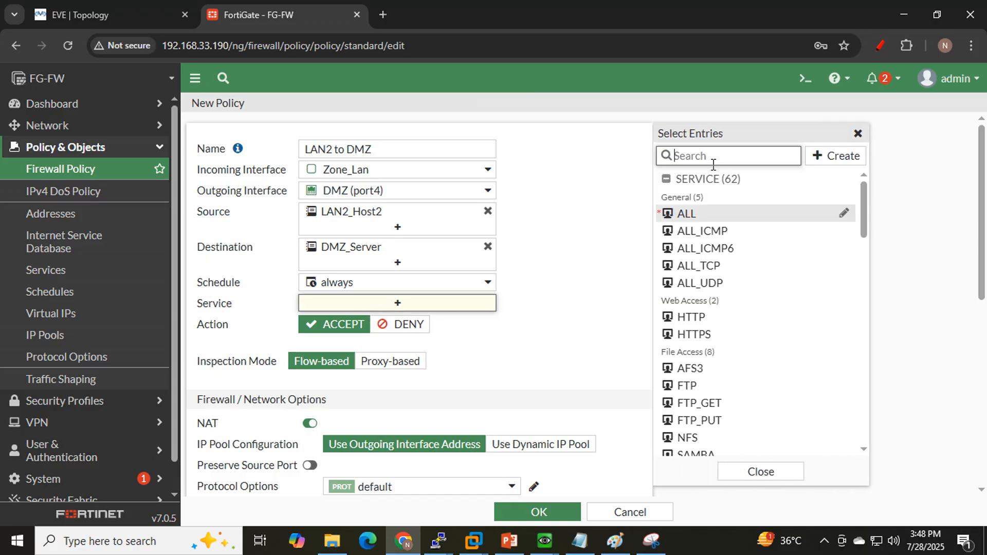
type("ftp")
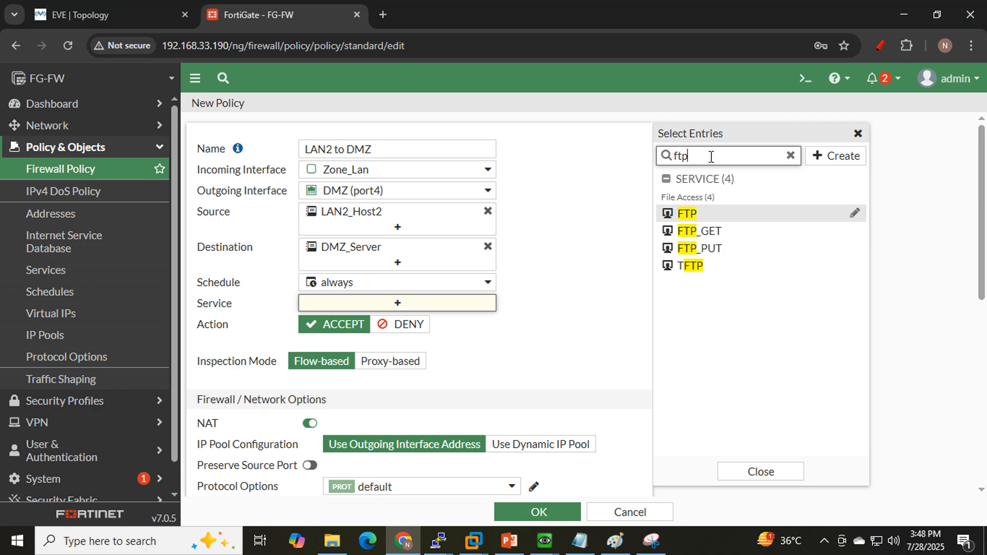
left_click(690, 217)
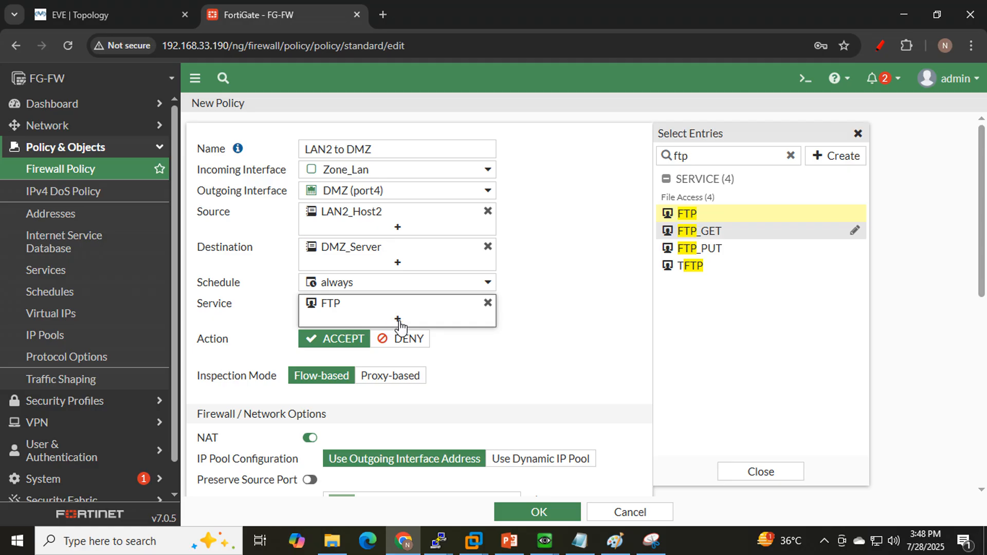
left_click(708, 160)
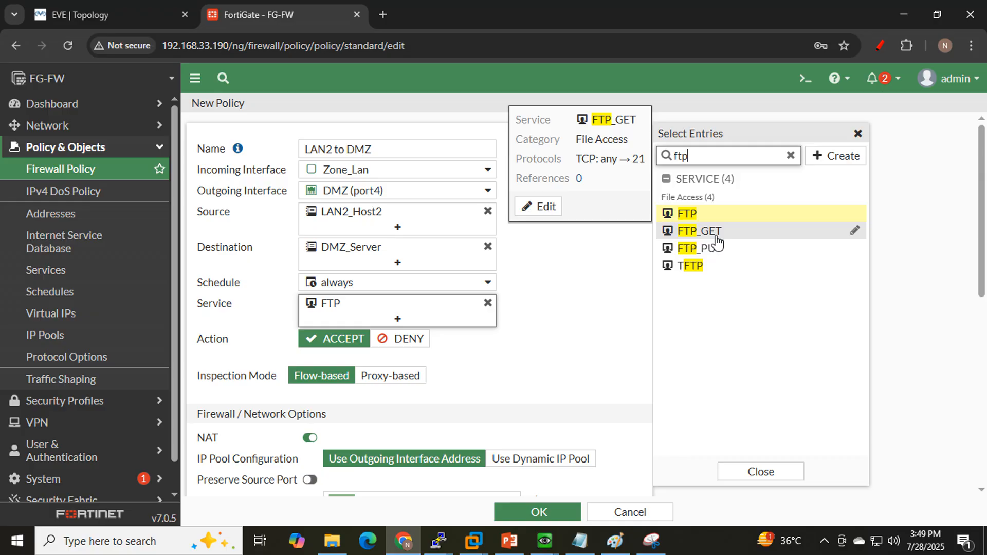
left_click(487, 303)
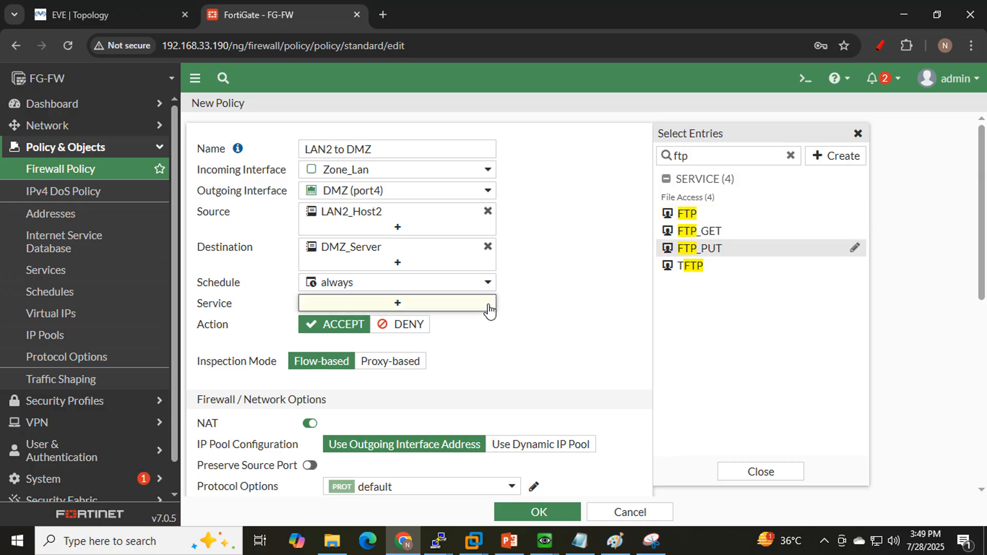
left_click(790, 156)
Set the policy's service to ALL, log all sessions of allowed traffic, and save the policy.
left_click(682, 218)
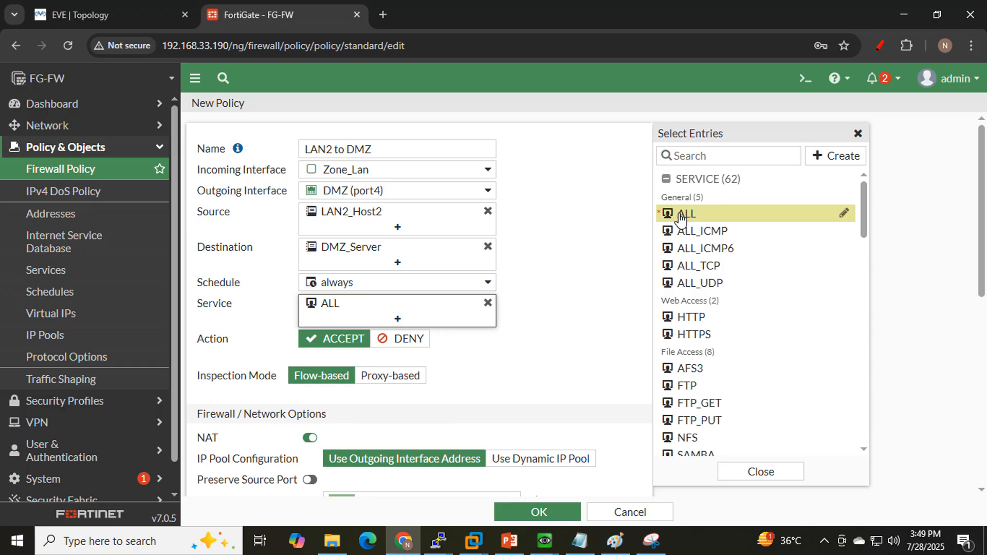
left_click(574, 262)
scroll(575, 262, "down", 7)
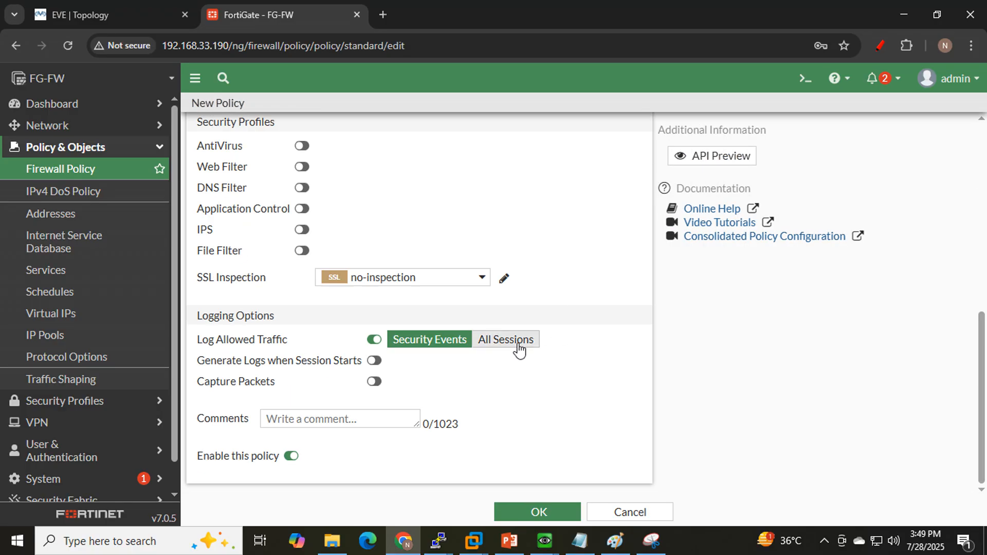
left_click(519, 350)
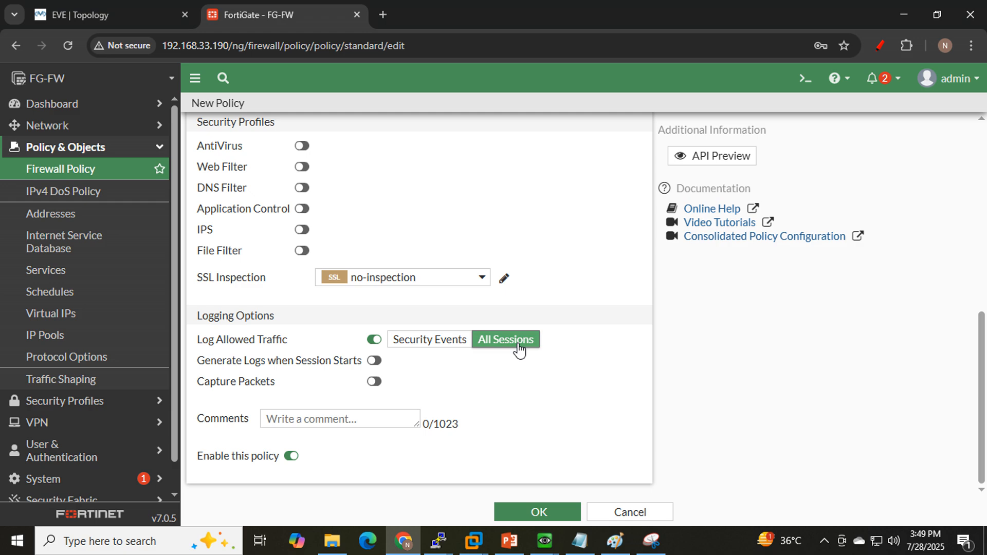
left_click(542, 512)
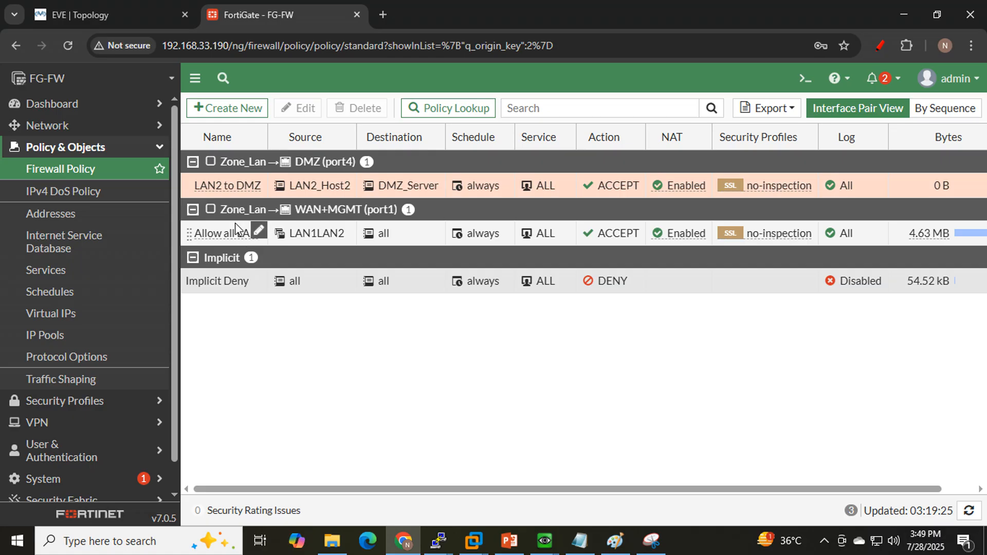
mouse_move(229, 190)
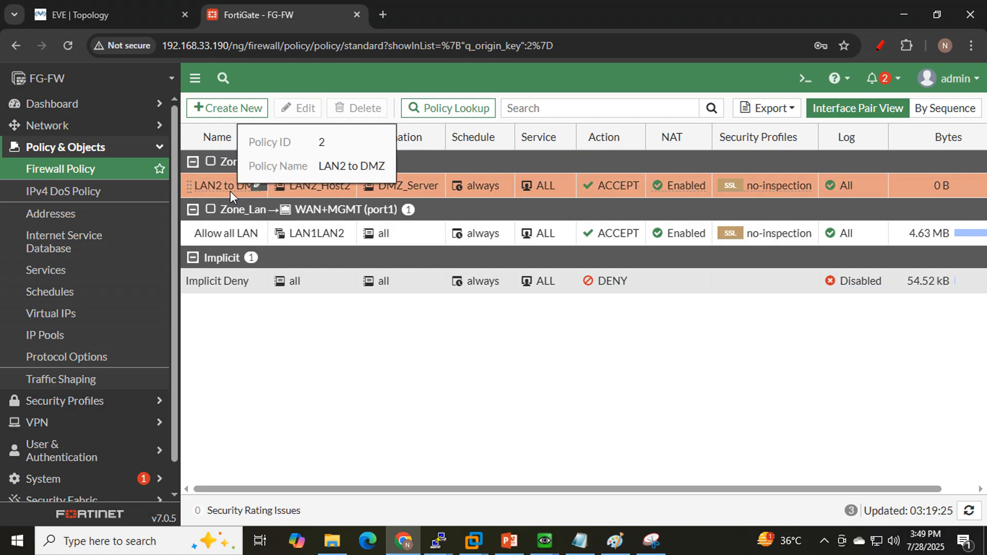
left_click(260, 185)
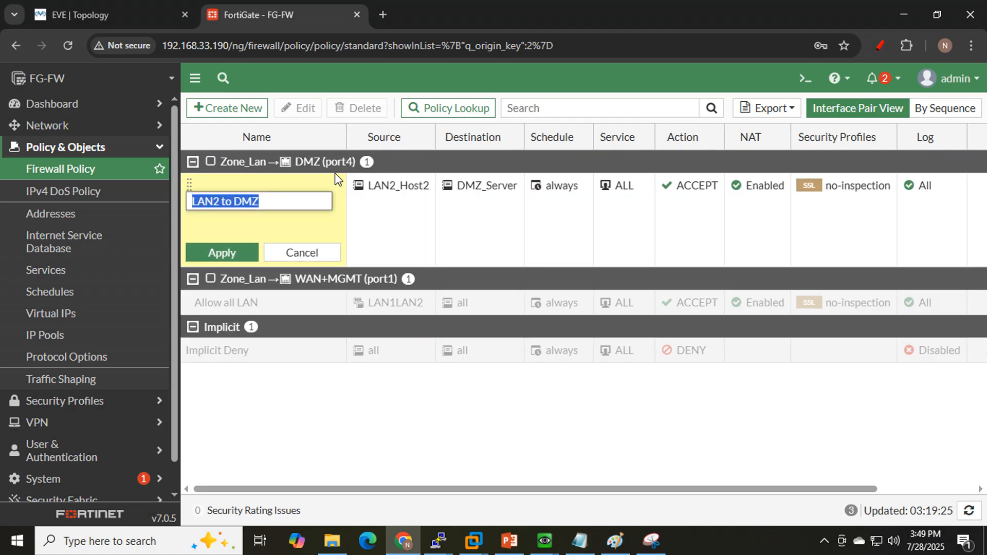
left_click(482, 215)
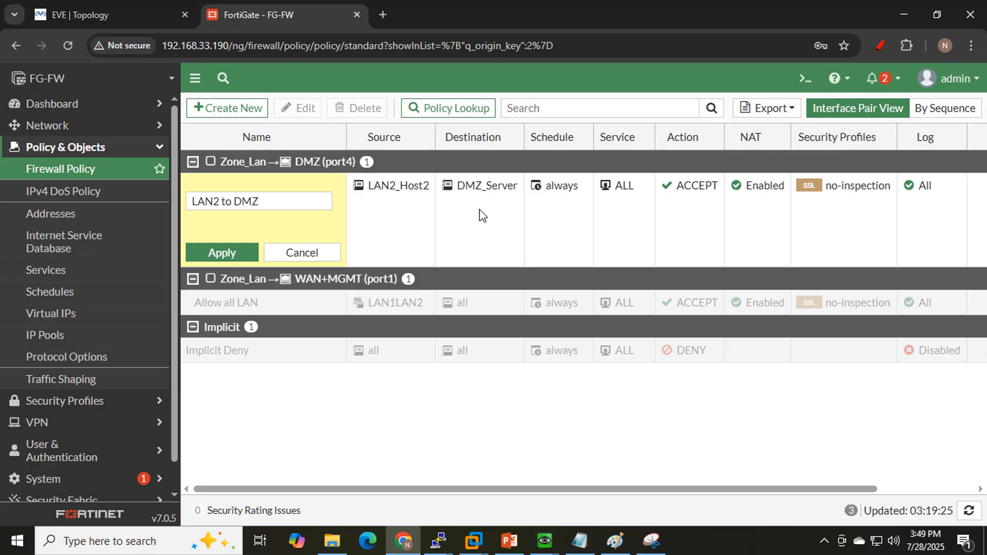
left_click(318, 253)
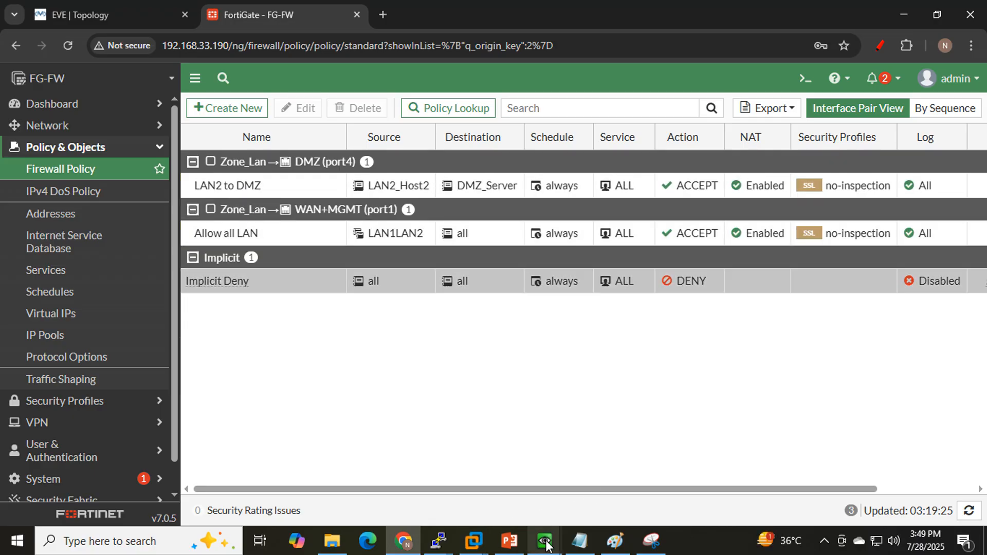
On the Win_LAN2 machine, stop the running ping to 8.8.8.8 and start a continuous ping to 30.30.30.10.
mouse_move(547, 544)
left_click(644, 475)
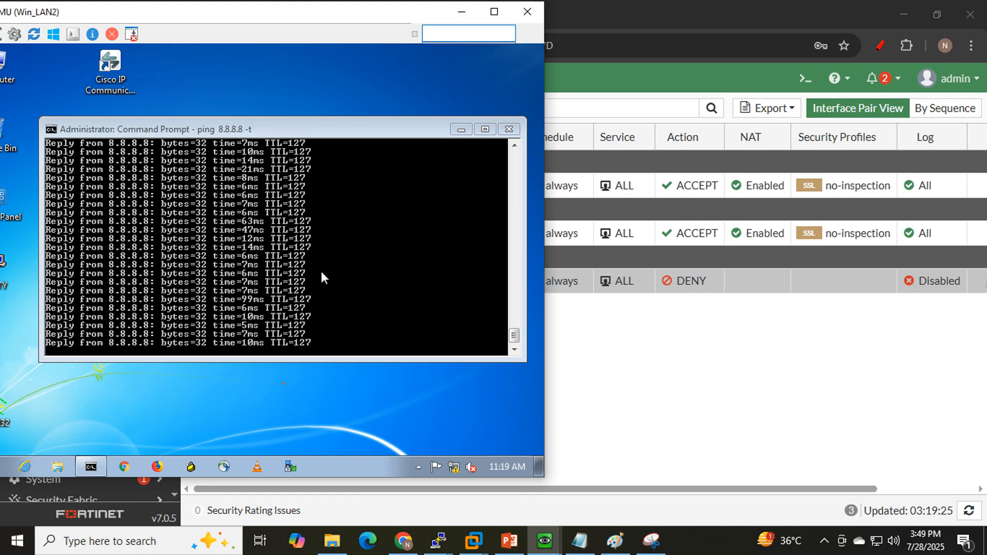
left_click(127, 464)
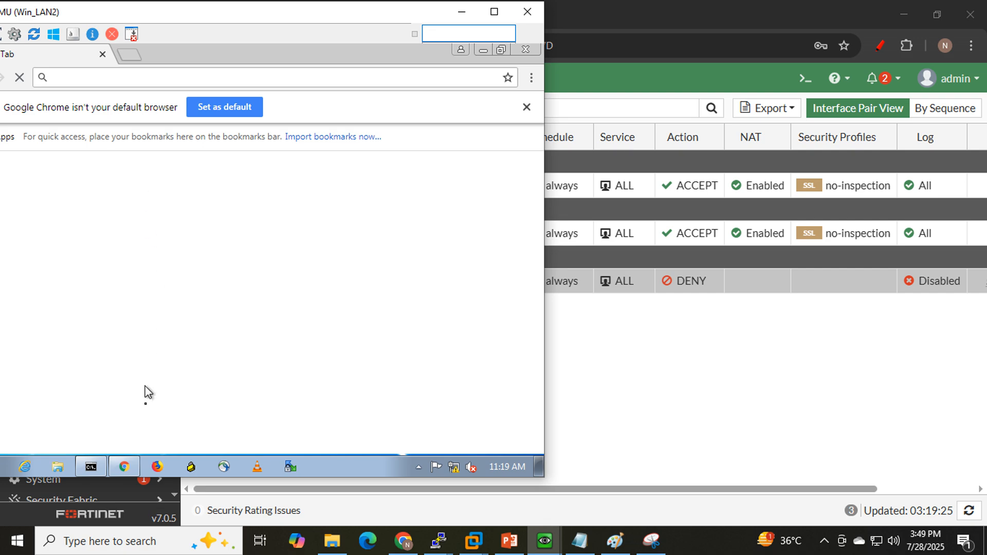
left_click(91, 466)
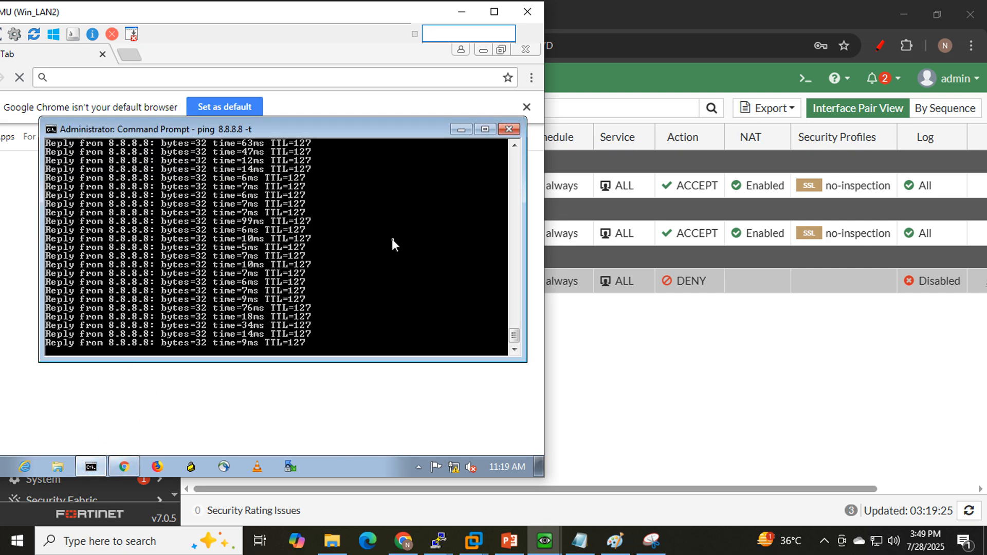
key("ctrl+c")
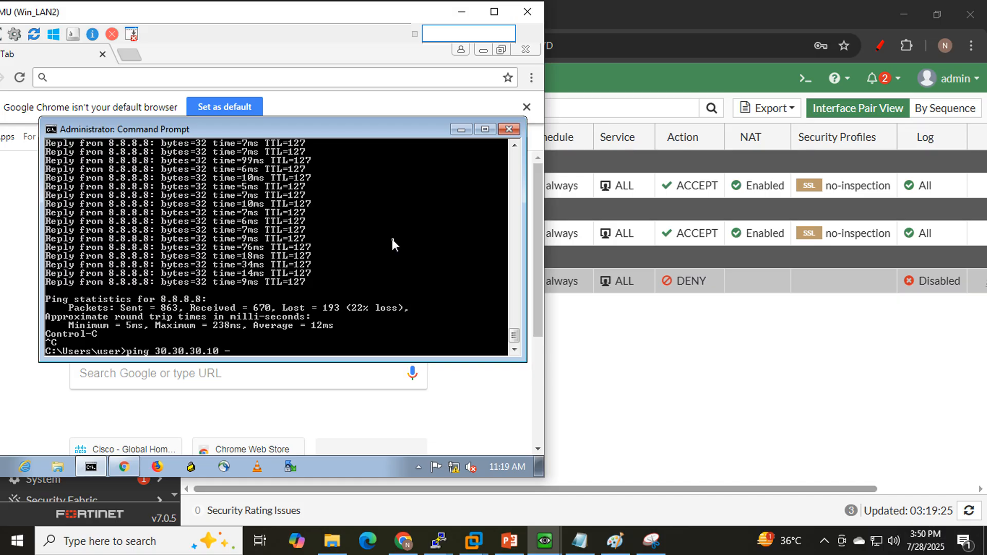
type("t")
key("Return")
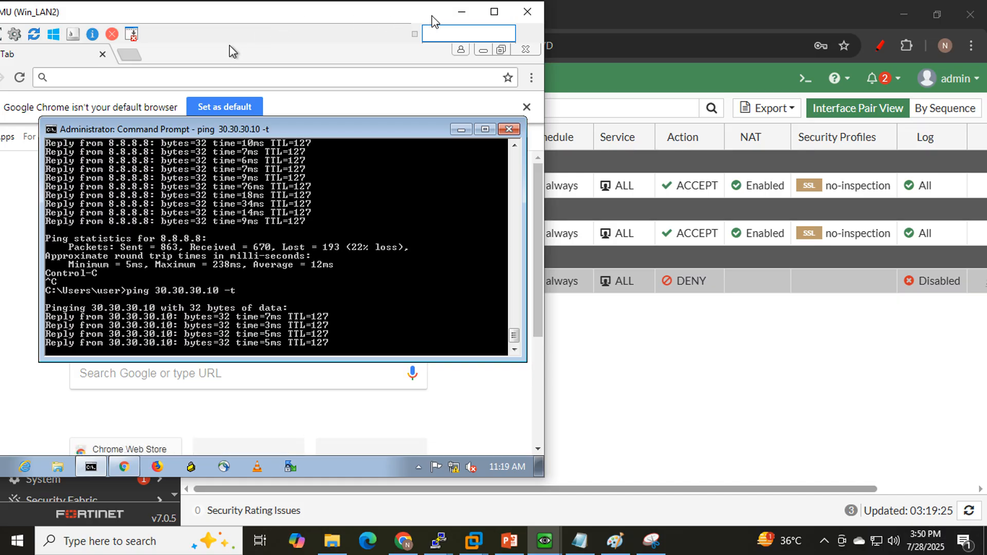
Replace the red topology annotations with paths from Win_LAN2 and Win_LAN1 to the circled Win server, and return to the Win_LAN2 console.
left_click(462, 12)
left_click(107, 16)
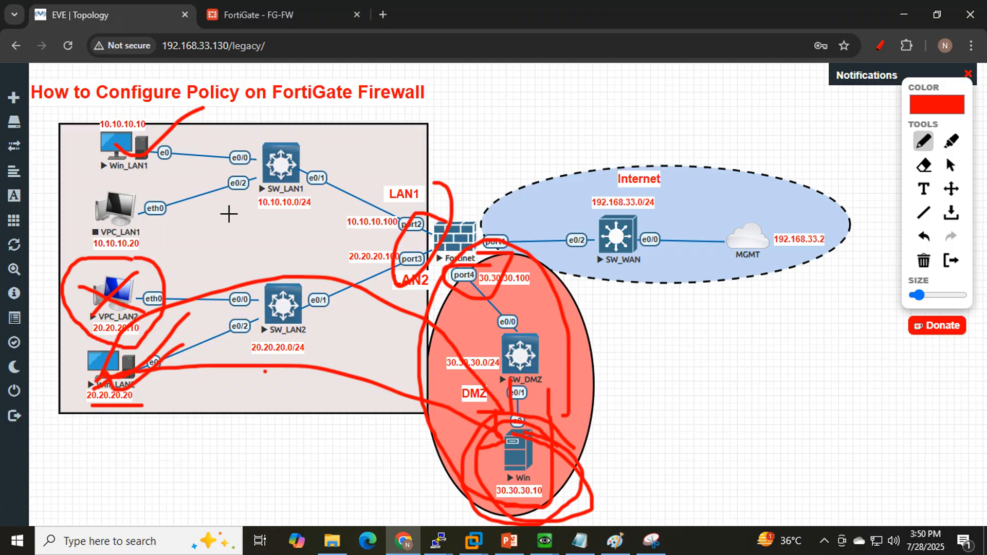
left_click(880, 45)
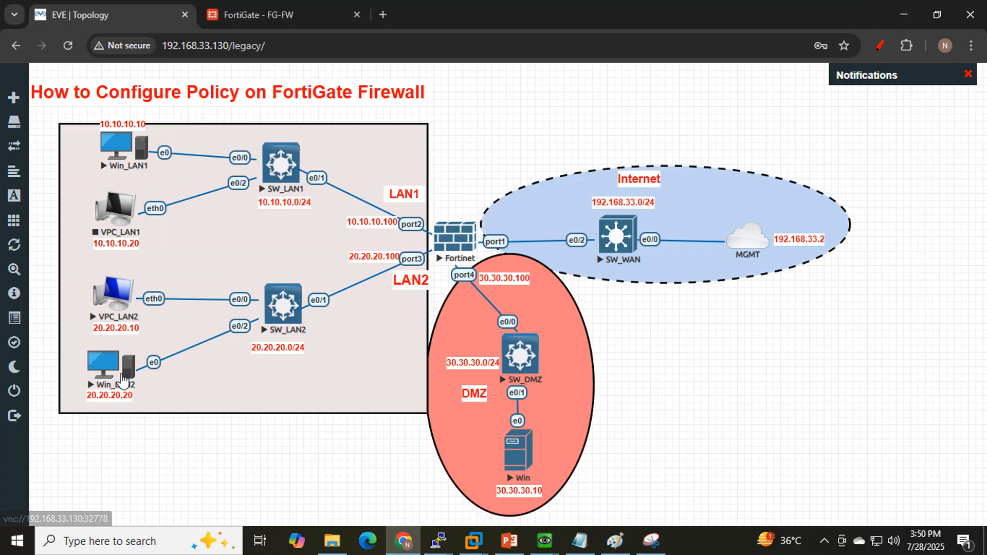
left_click(880, 45)
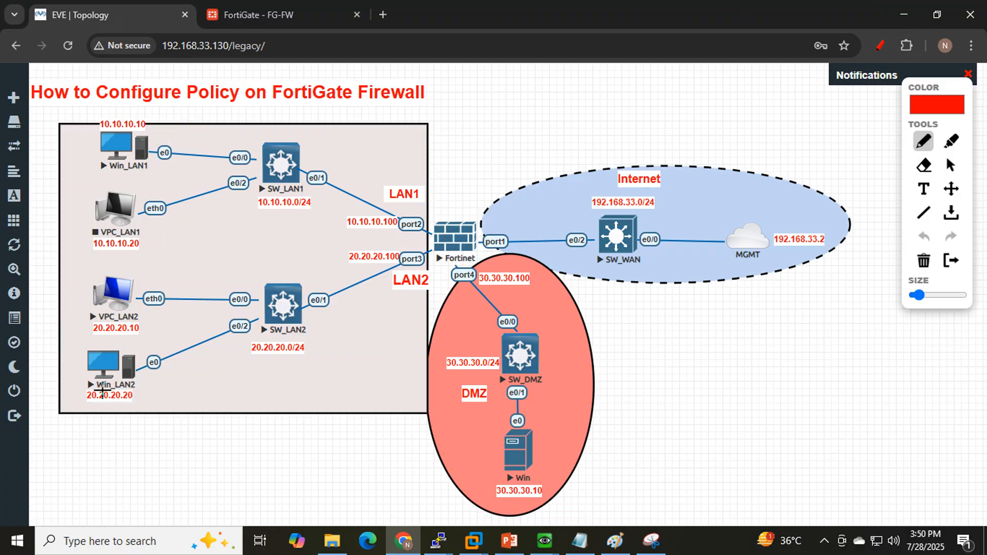
mouse_move(118, 375)
left_mouse_down()
mouse_move(339, 369)
mouse_move(513, 477)
left_mouse_up()
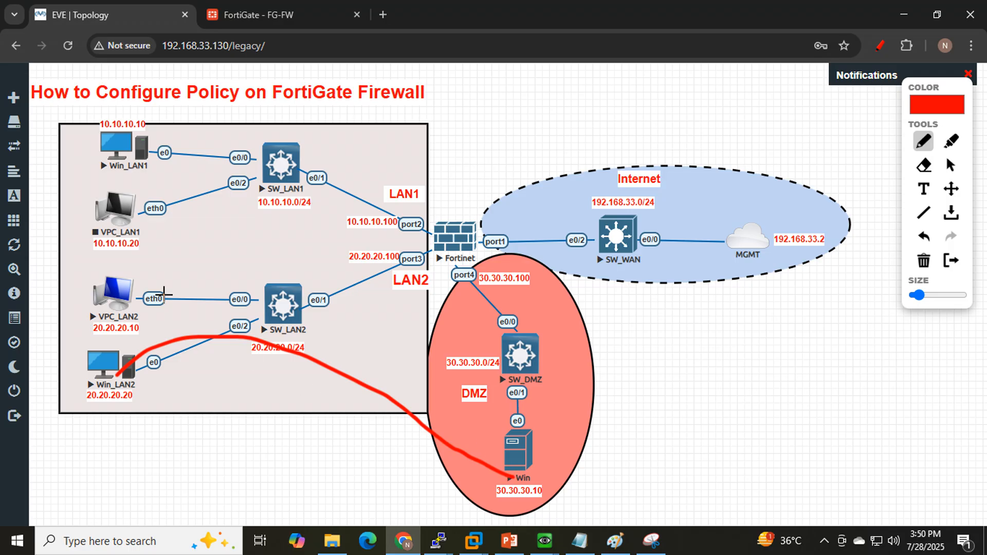
mouse_move(122, 154)
left_mouse_down()
mouse_move(154, 127)
mouse_move(383, 309)
mouse_move(490, 434)
mouse_move(488, 425)
mouse_move(530, 448)
left_mouse_up()
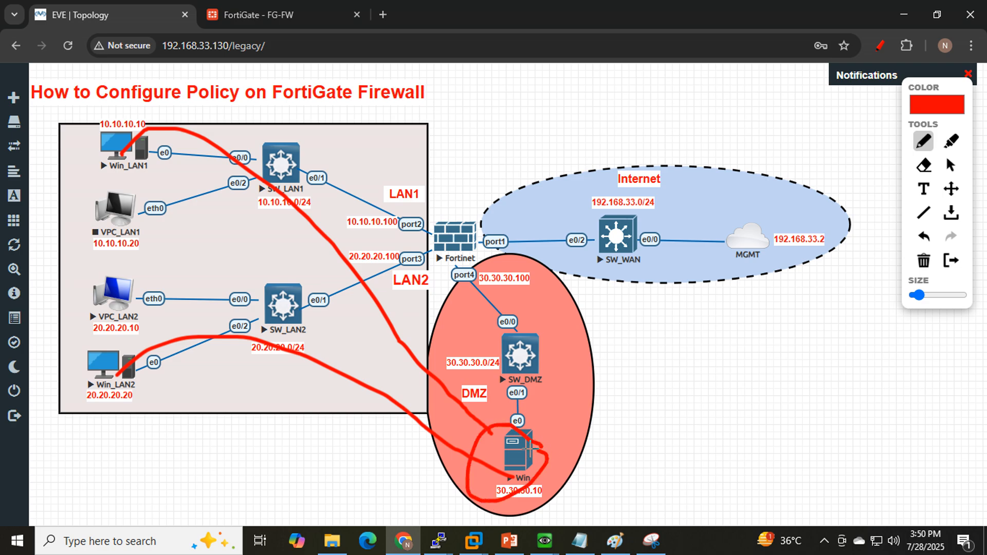
left_click(545, 548)
left_click(644, 482)
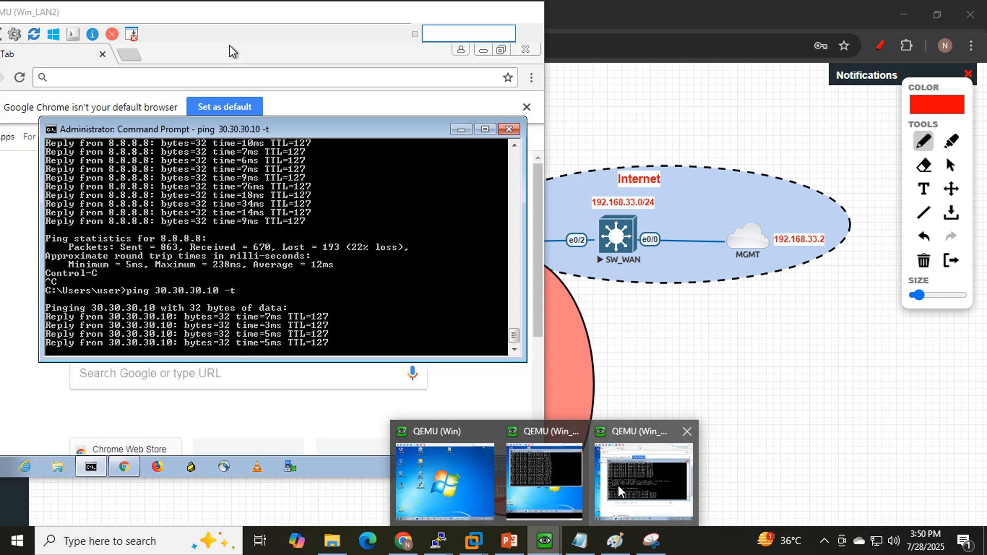
On the Win_LAN1 machine, stop the running ping to 8.8.8.8 and ping 30.30.30.10, then minimize both machine consoles to return to the topology.
mouse_move(551, 534)
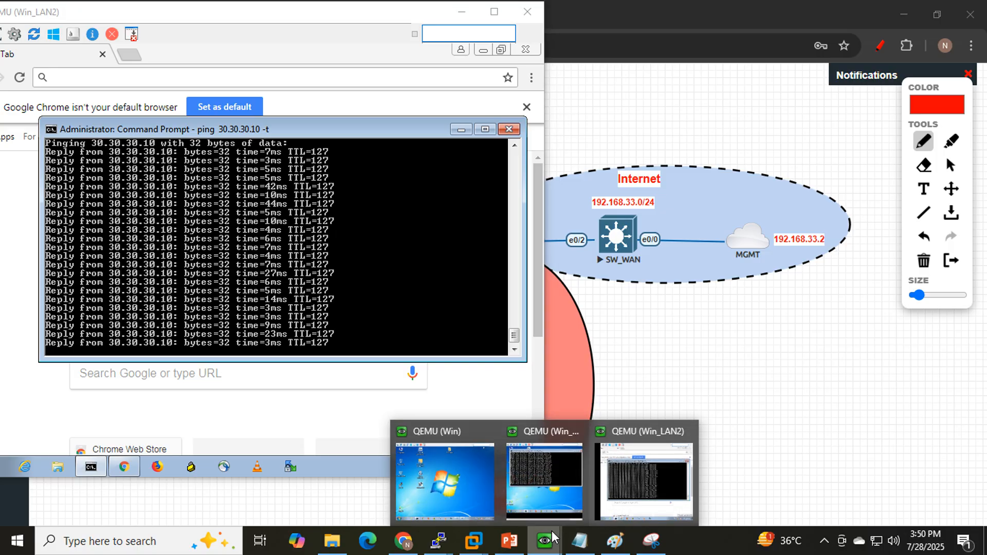
left_click(546, 476)
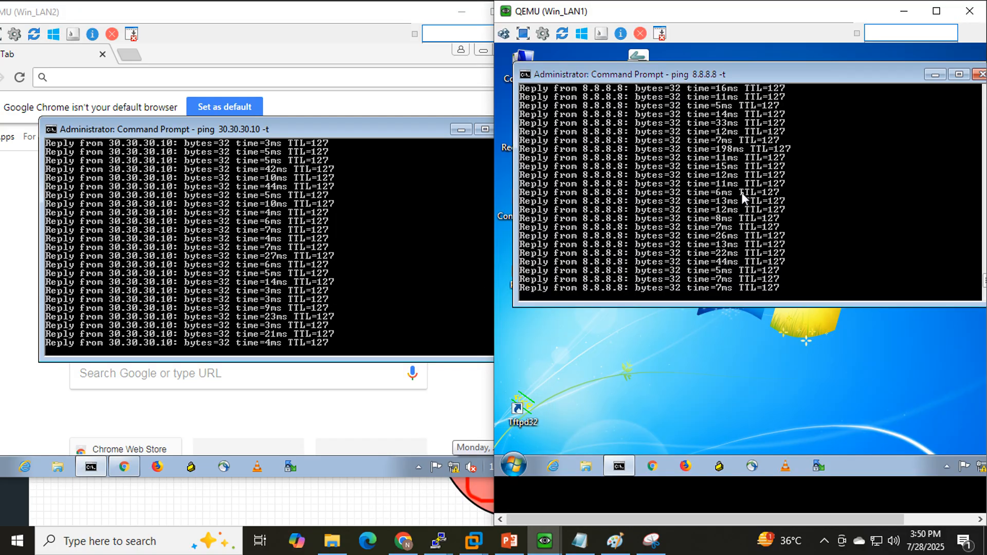
key("ctrl+c")
type("pin")
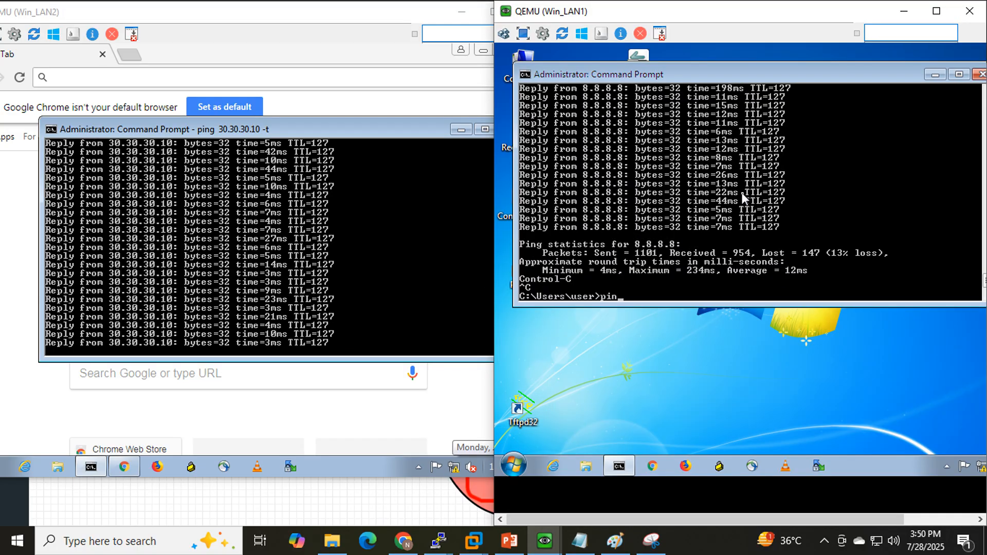
type("g 303")
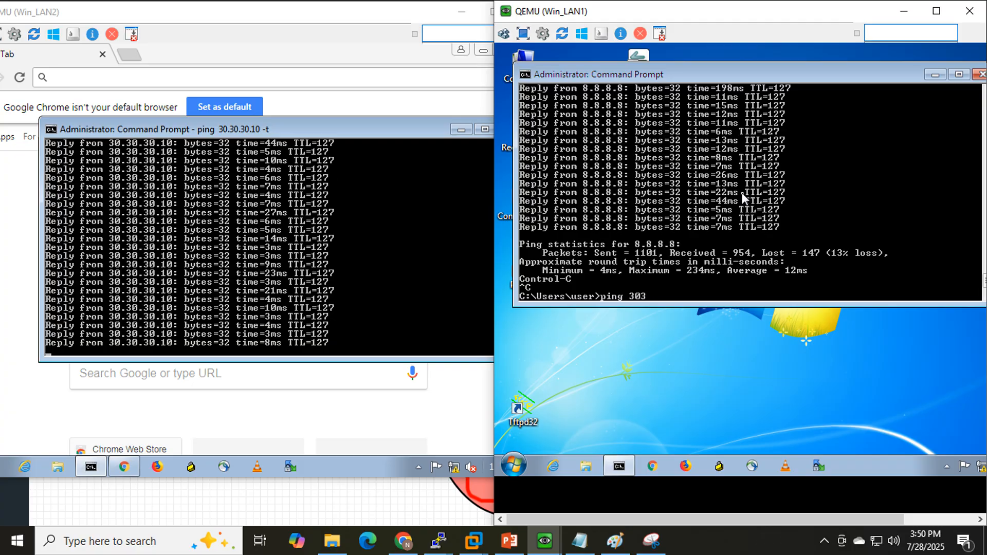
key("BackSpace")
type(".")
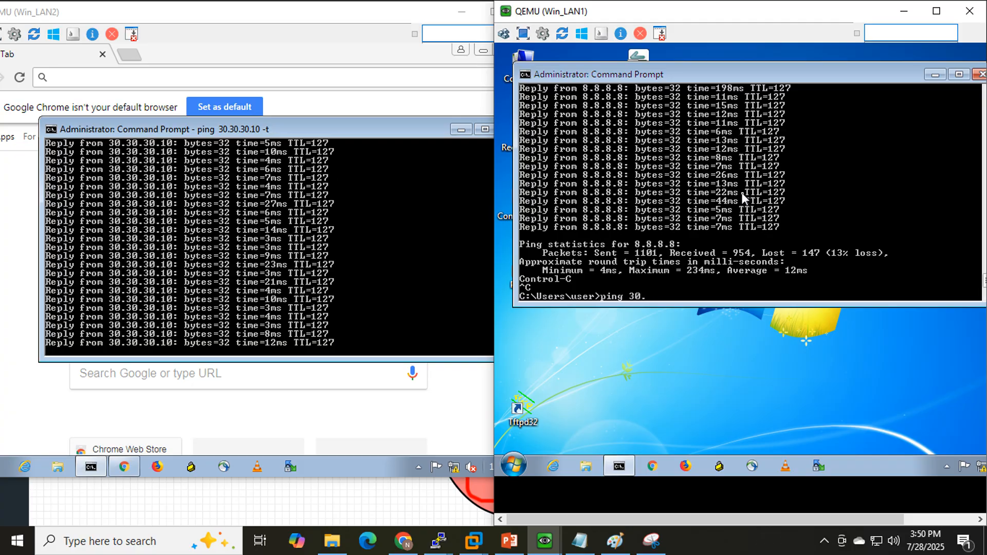
type("30.30.")
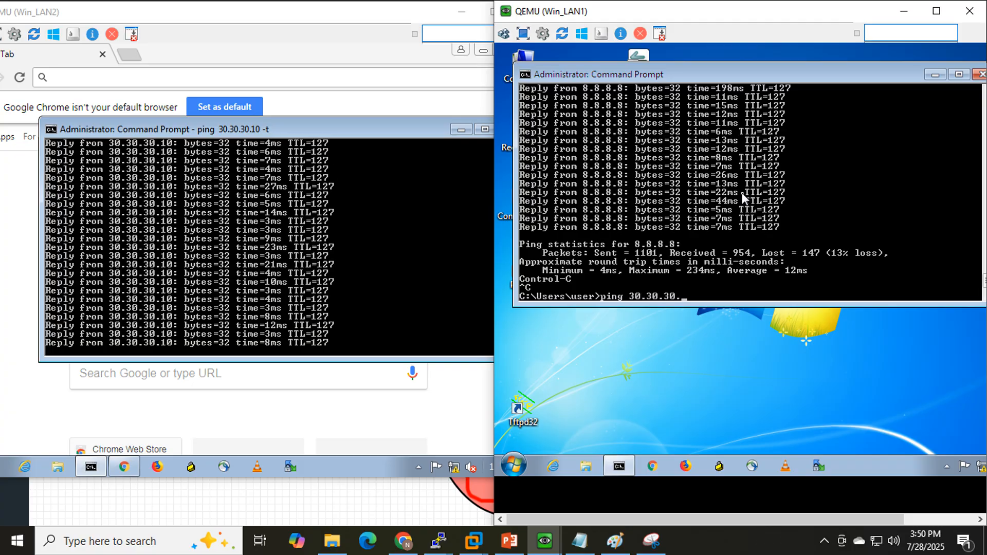
type("10")
key("Return")
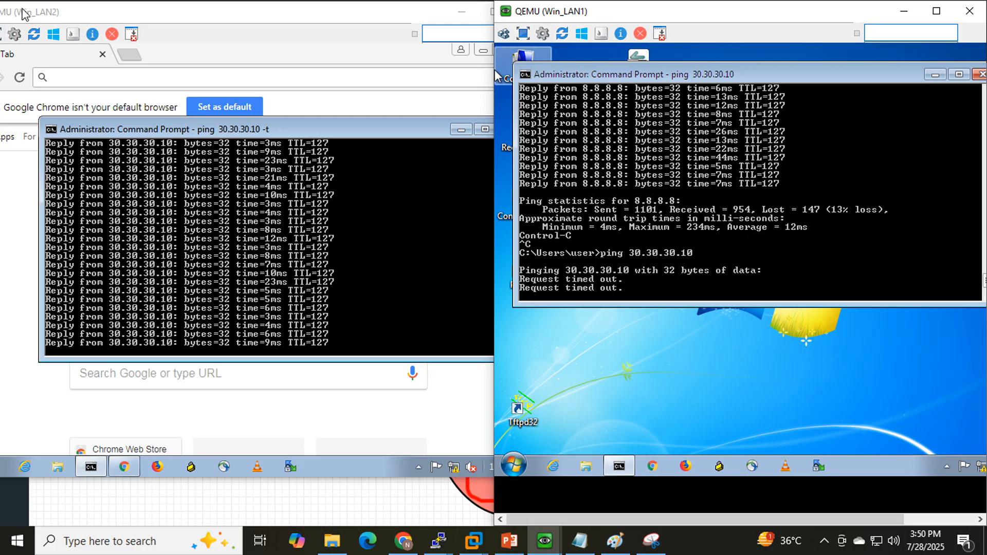
left_click(904, 12)
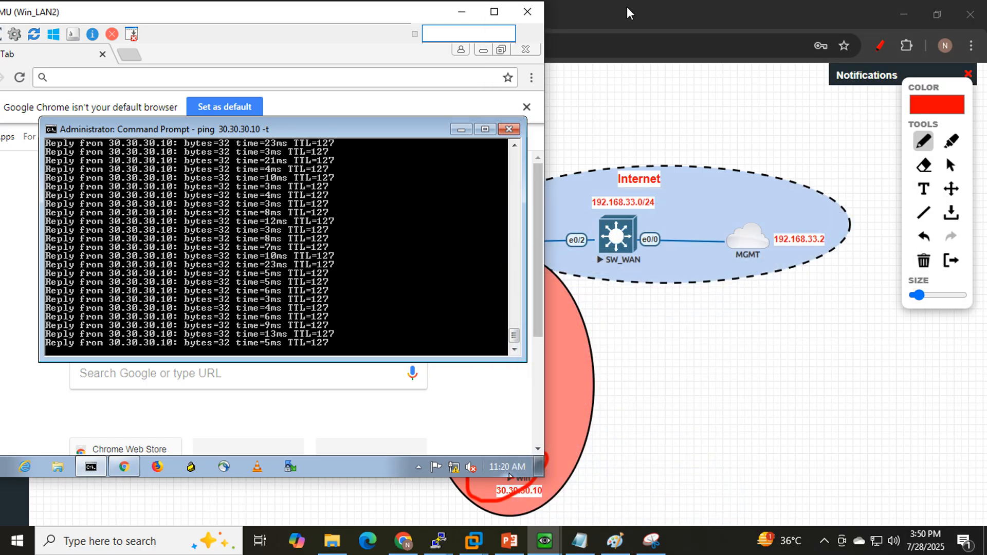
left_click(462, 11)
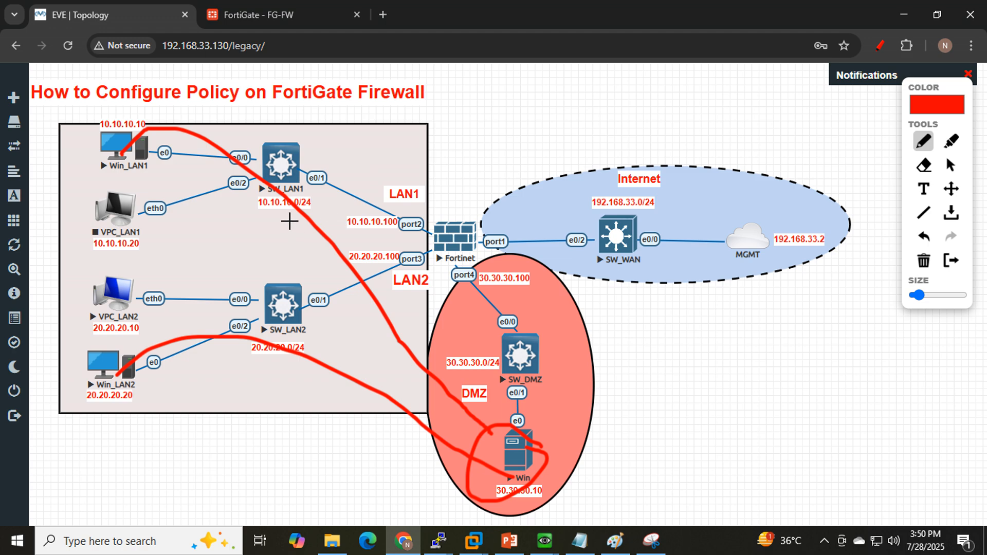